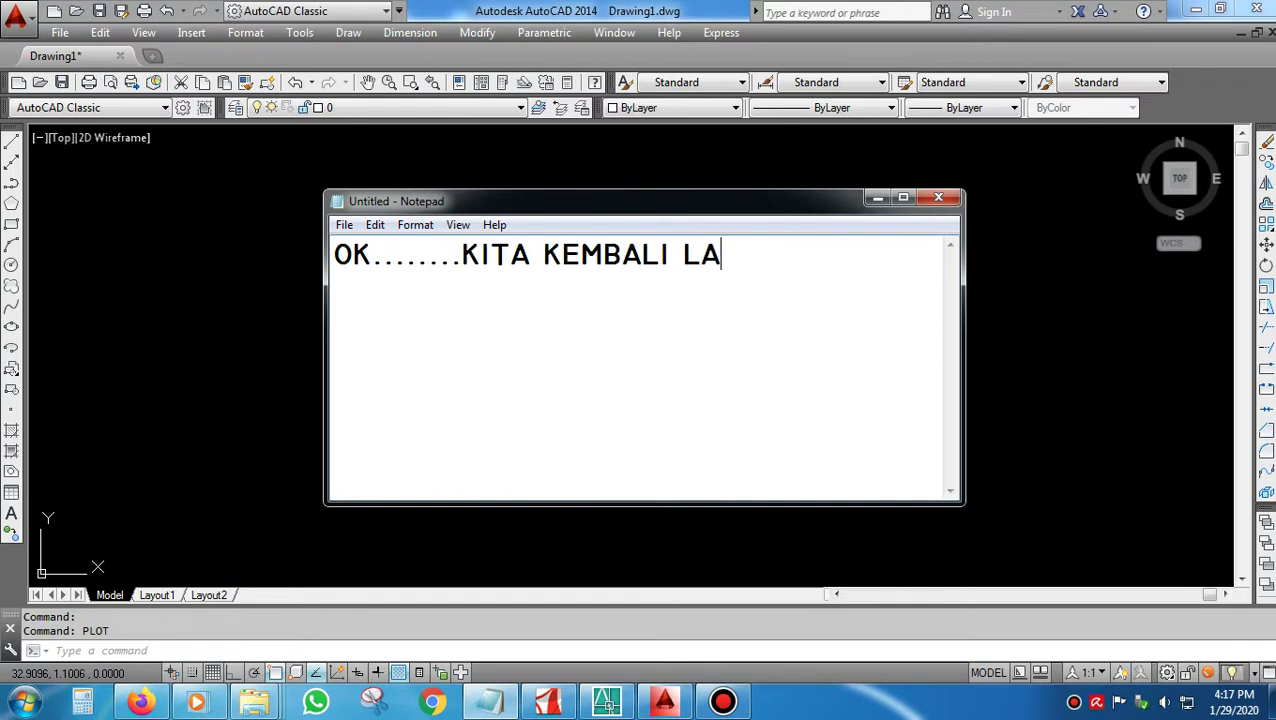
# Complete the greeting in the note so it reads "OK........KITA KEMBALI LAGI DI CHANNEL DRAFTER INDONESIA".
pyautogui.write('GI DI')
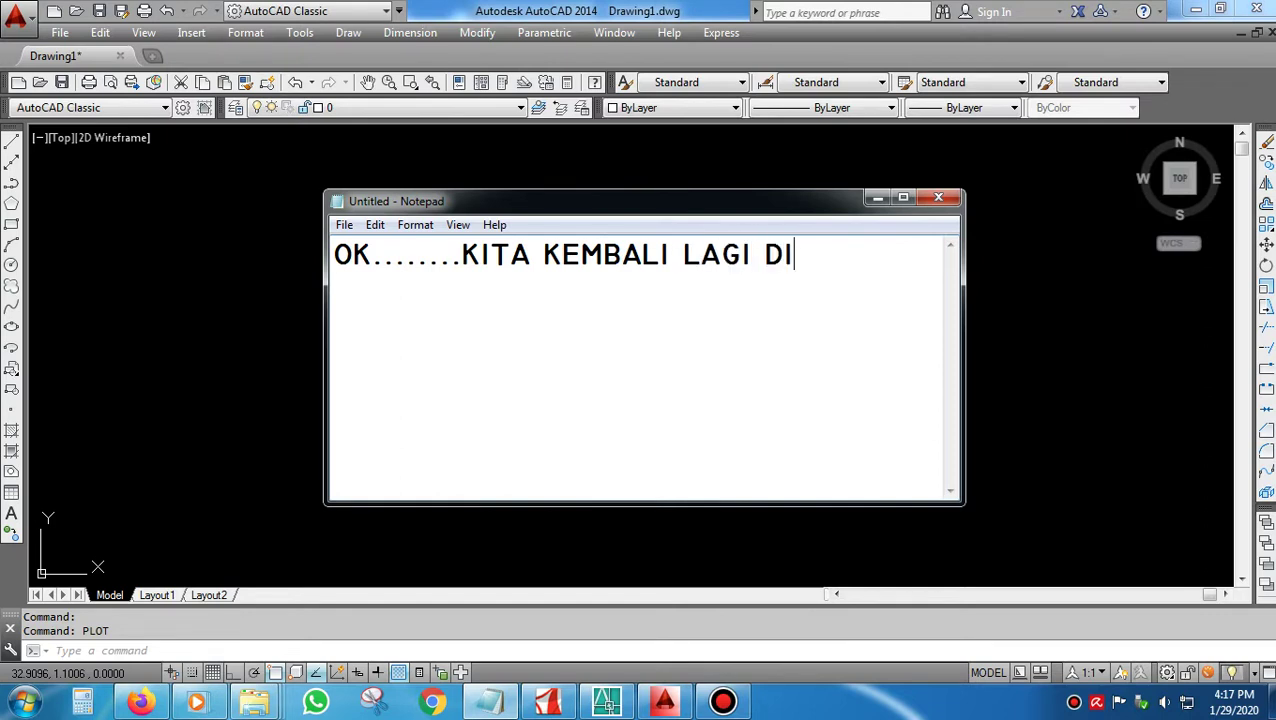
pyautogui.write(' CHA')
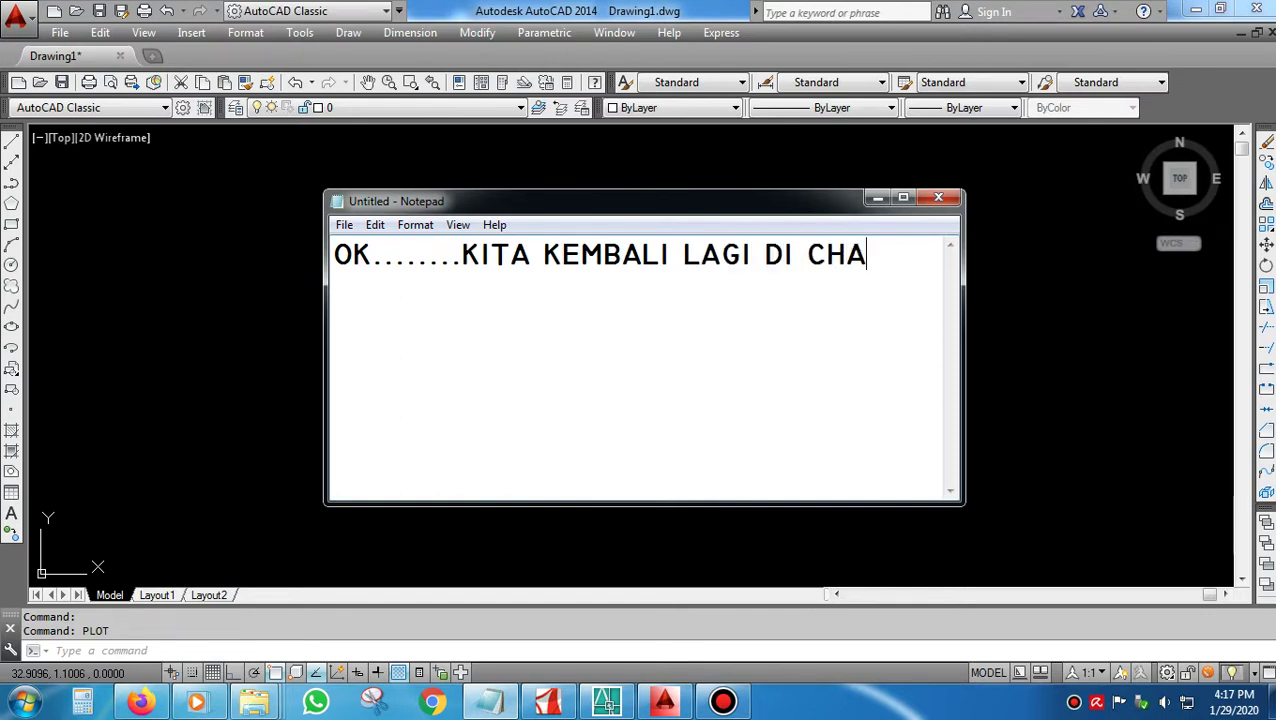
pyautogui.write('NNEL DRAF')
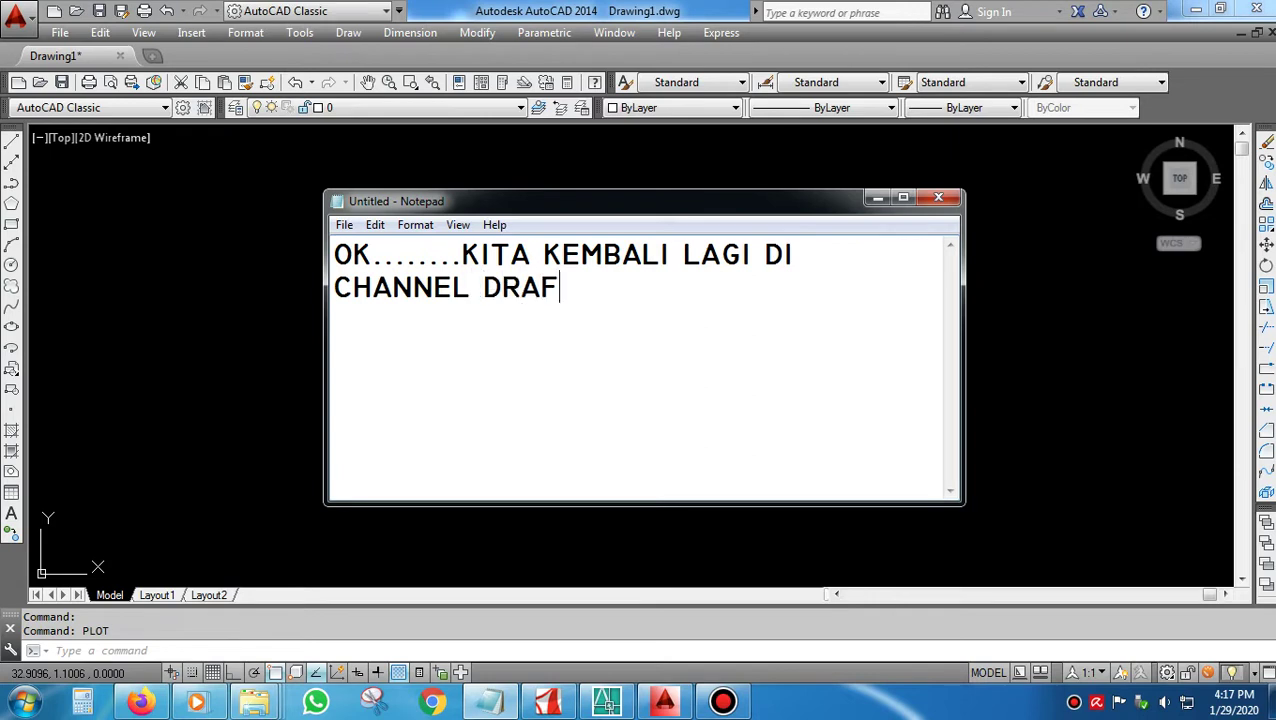
pyautogui.write('TER IND')
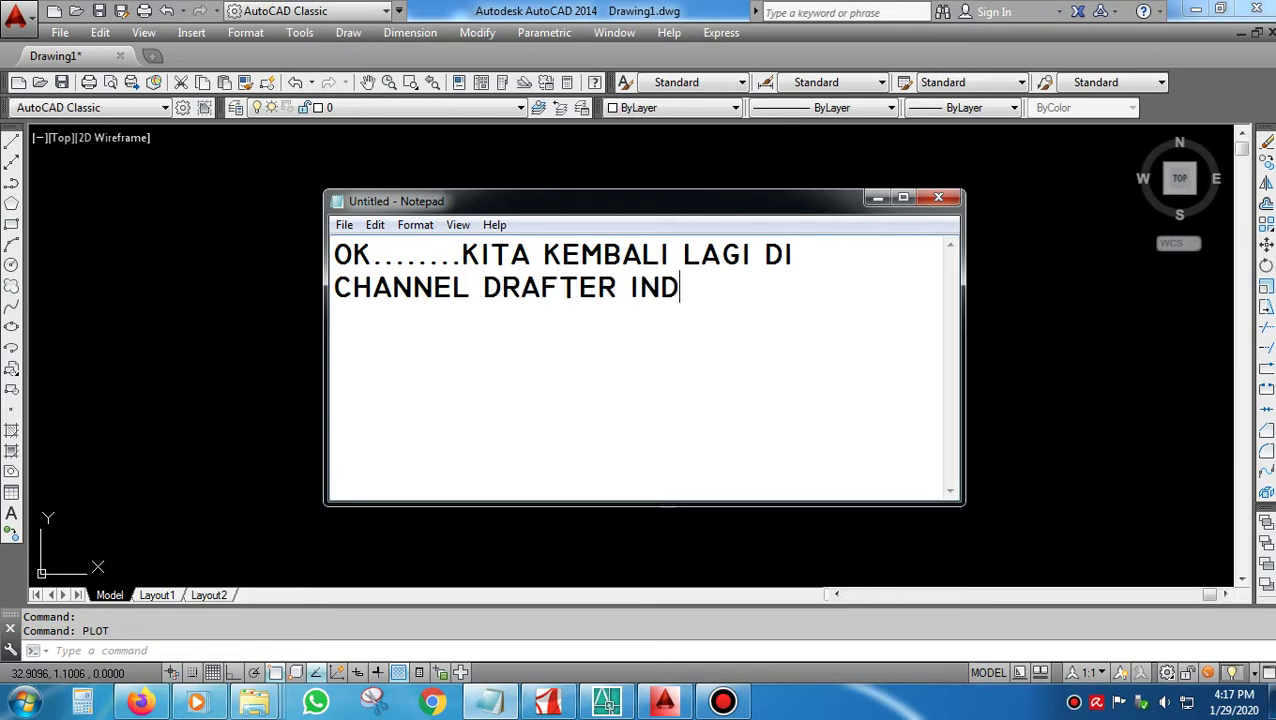
pyautogui.write('ONESIA')
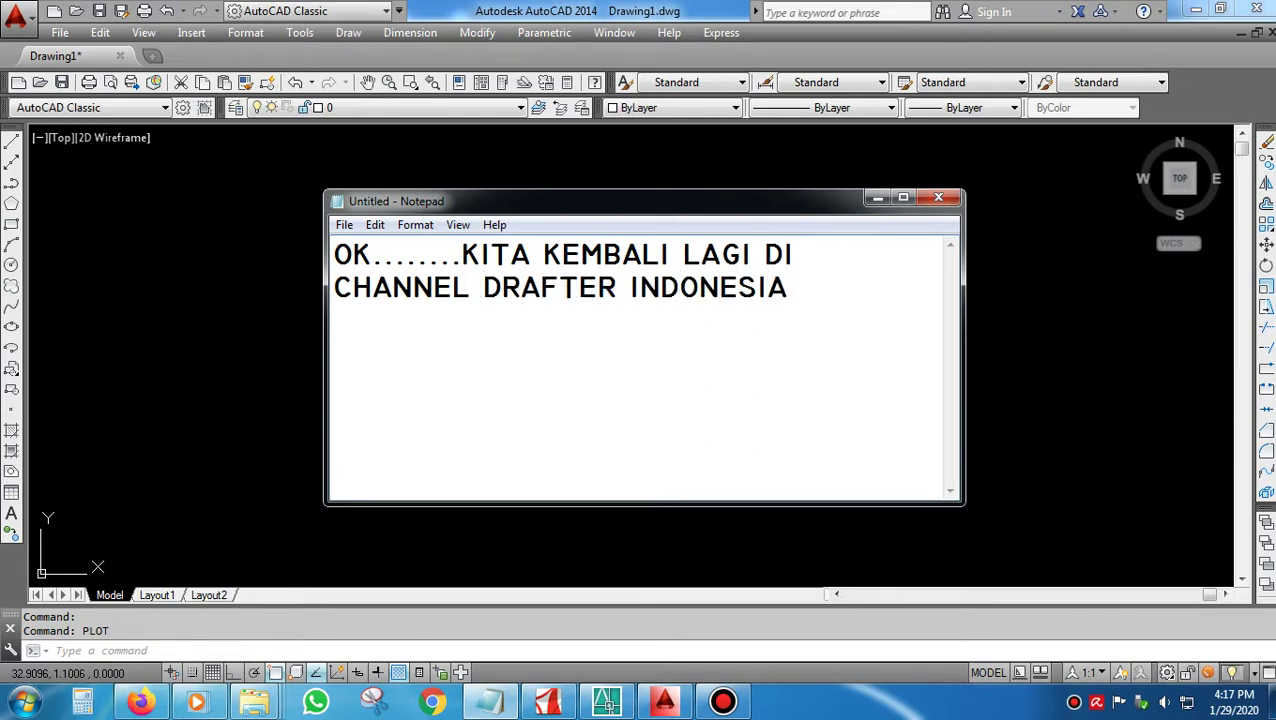
# Continue the note with the topic introduction "......KALI INI KITA AKAN MEMBAHAS TIPS DAN TRICK AUTOCAD CARA".
pyautogui.write('......KALI ')
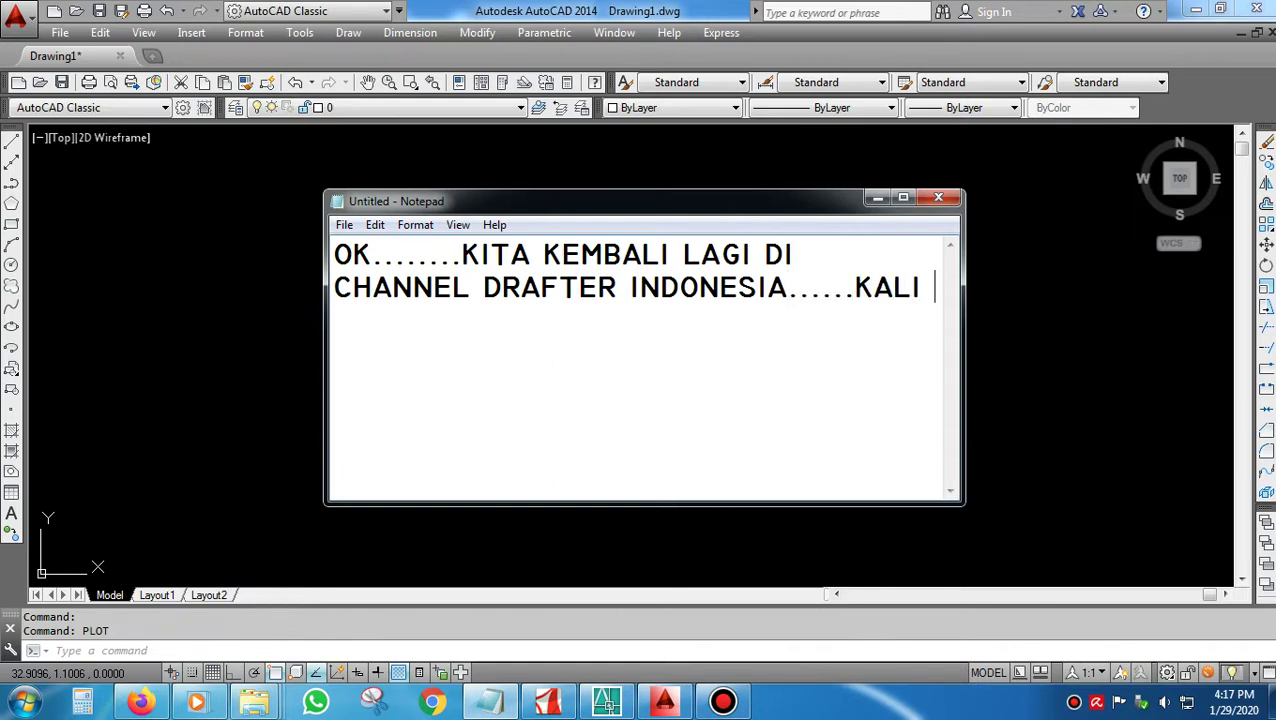
pyautogui.write('INI K')
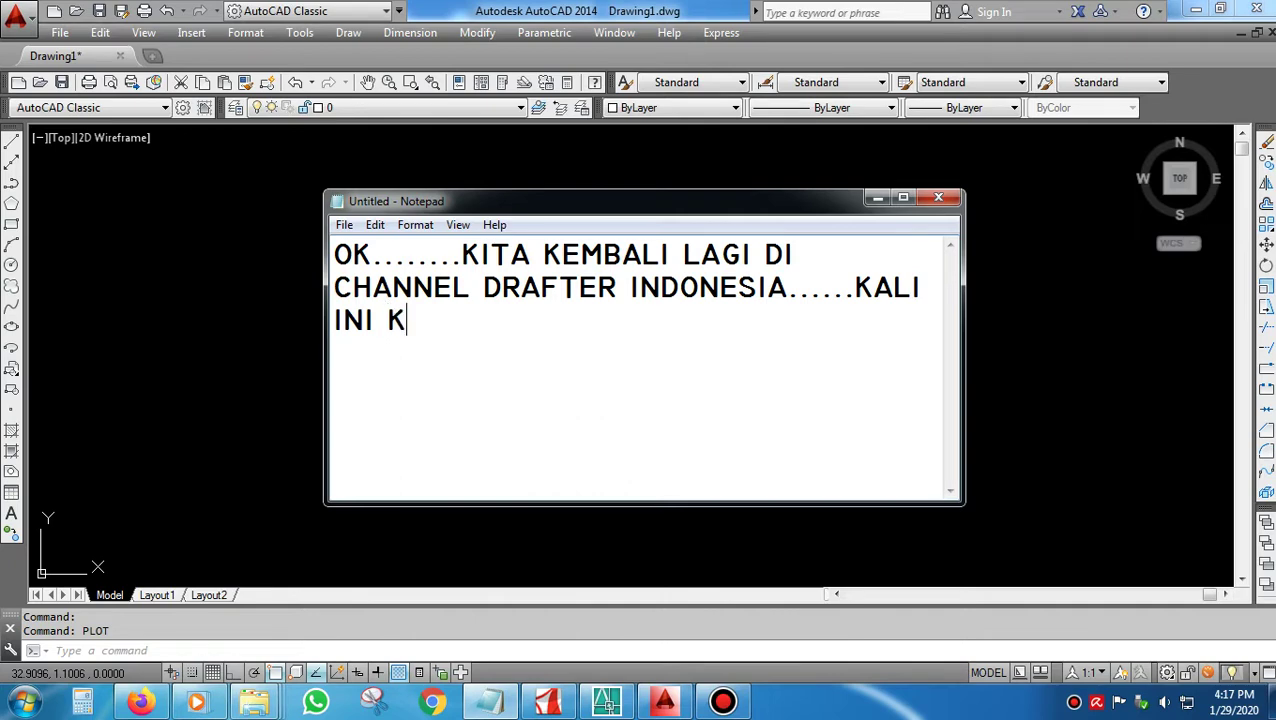
pyautogui.write('ITA AKAN M')
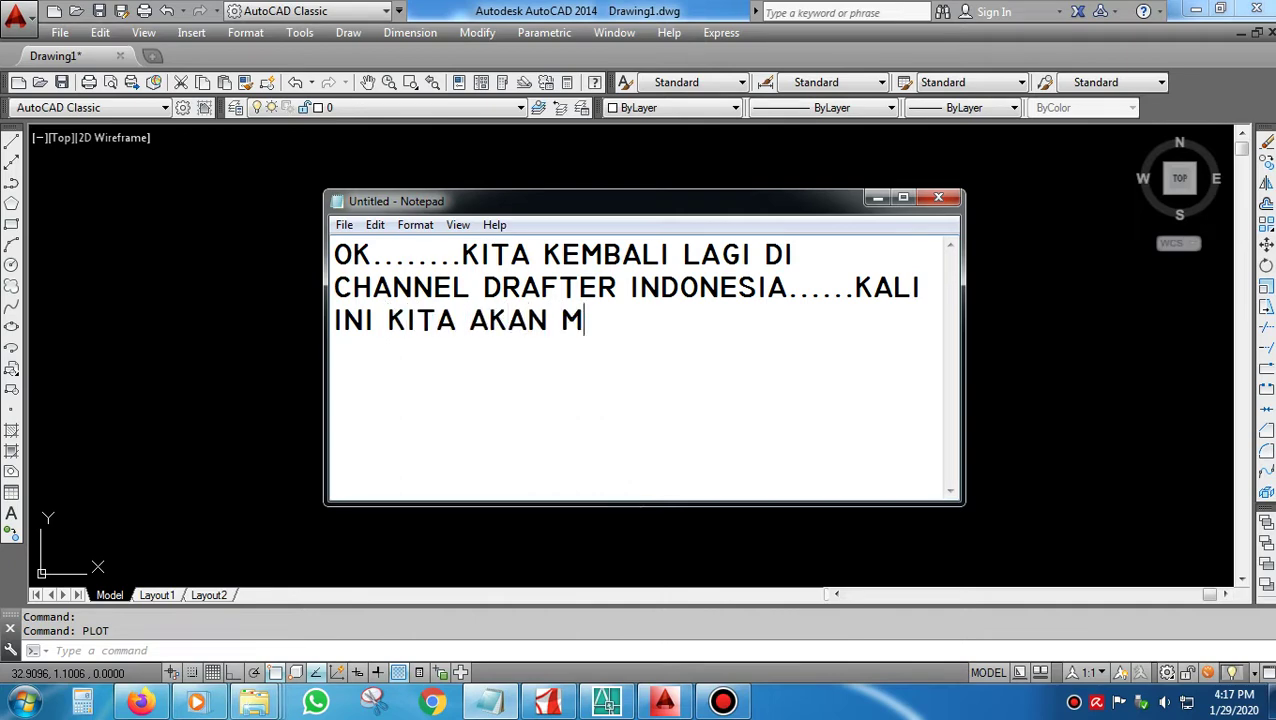
pyautogui.write('EMBAHAS')
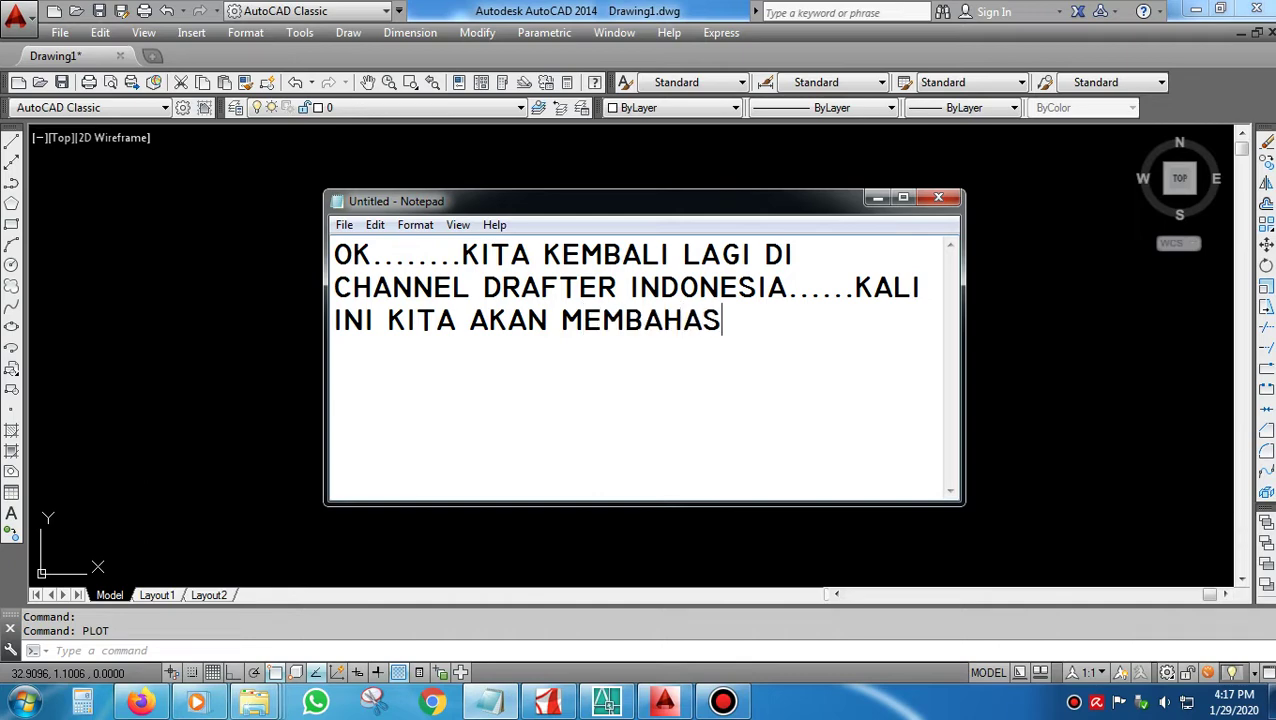
pyautogui.write(' TIPS DAN T')
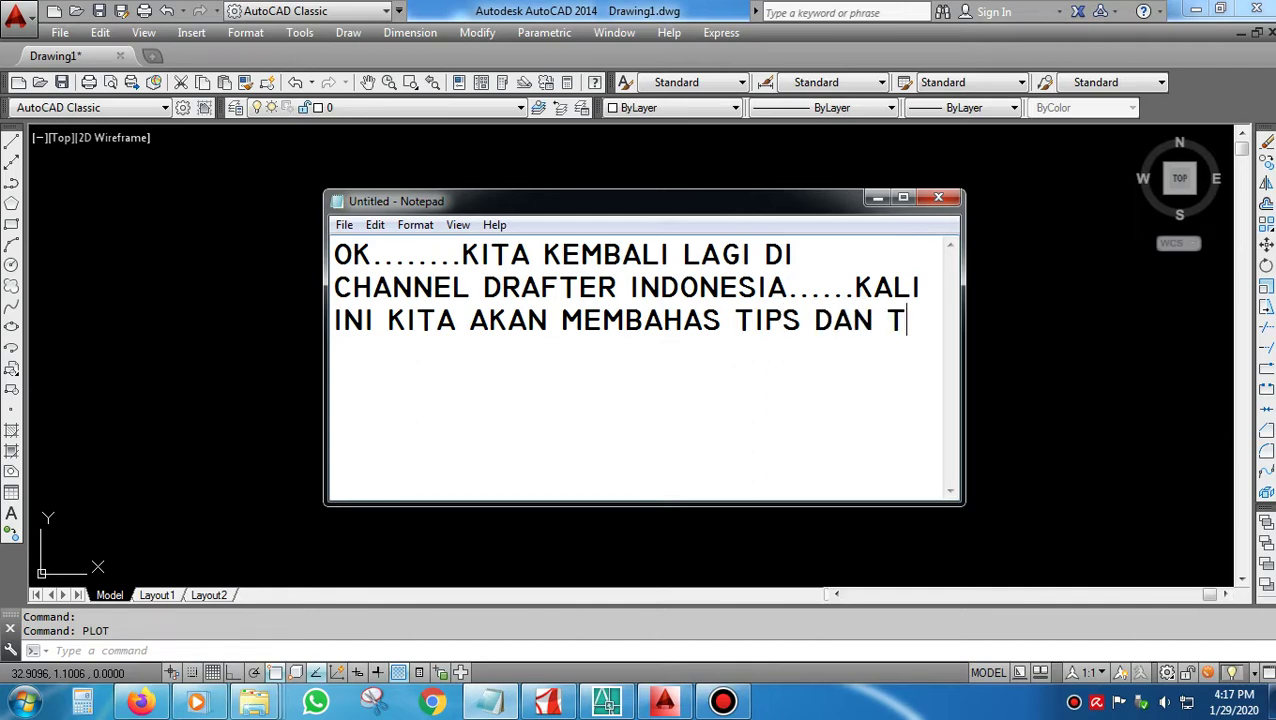
pyautogui.write('RICK')
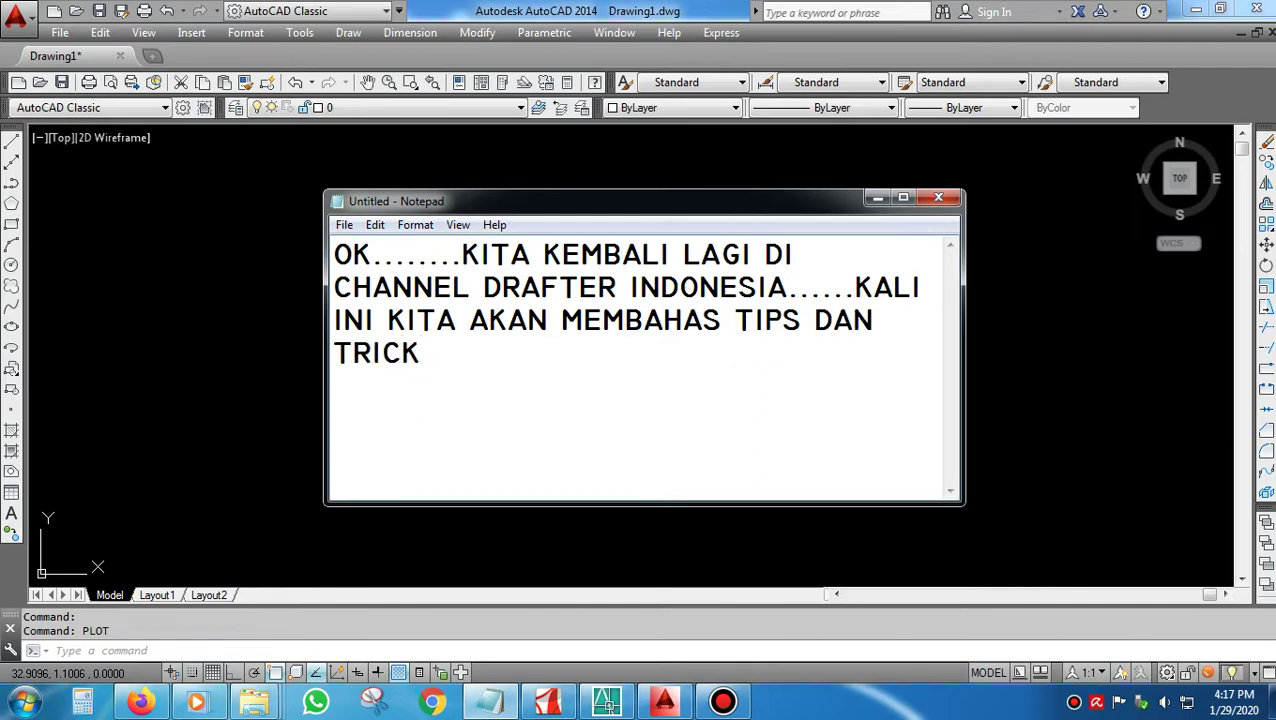
pyautogui.write(' AUTOCA')
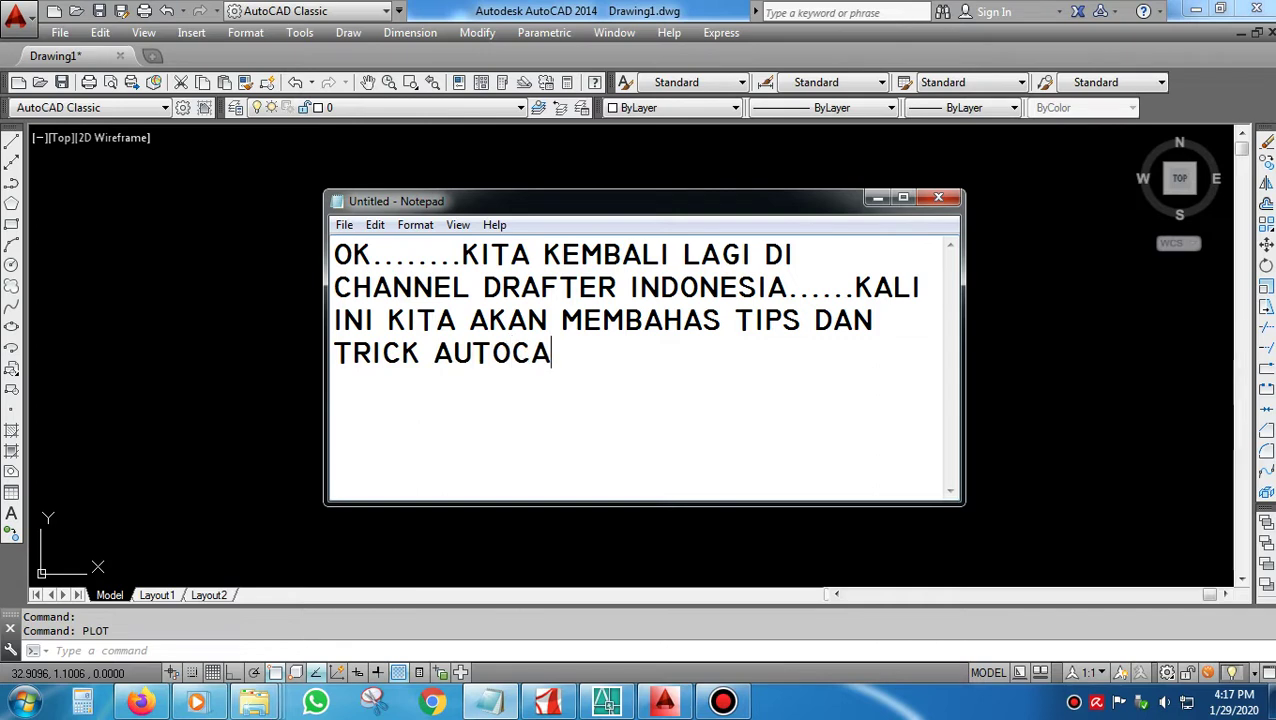
pyautogui.write('D CARA')
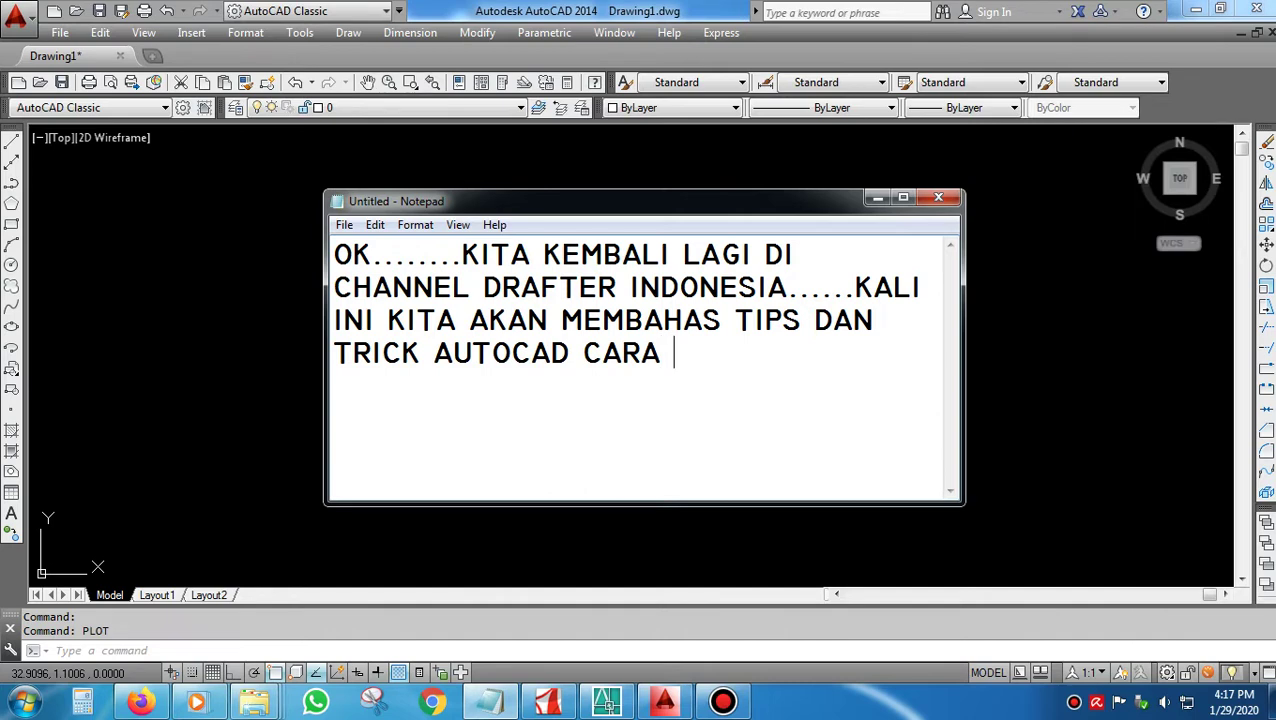
# Extend the topic sentence in the note with "MEMBUAT TEXT DI AUTOCAD MENJADI POLYLINE.........MARI".
pyautogui.write('ME')
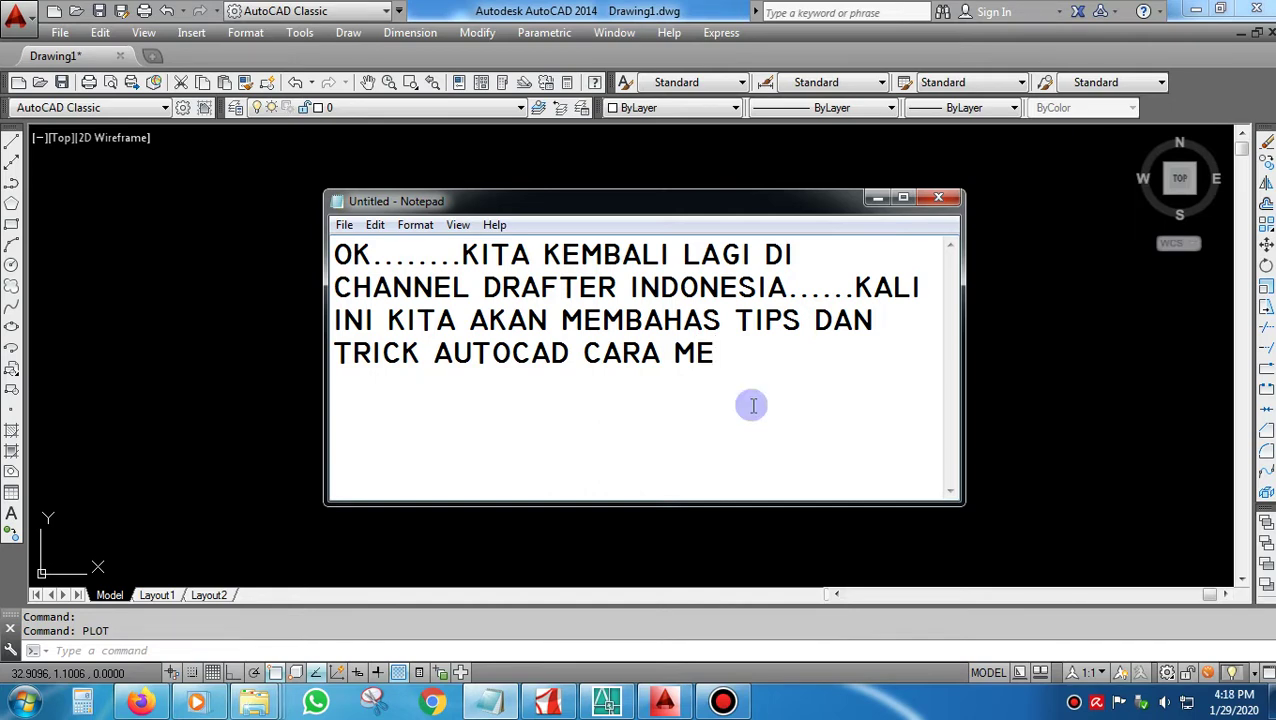
pyautogui.write('MBUA')
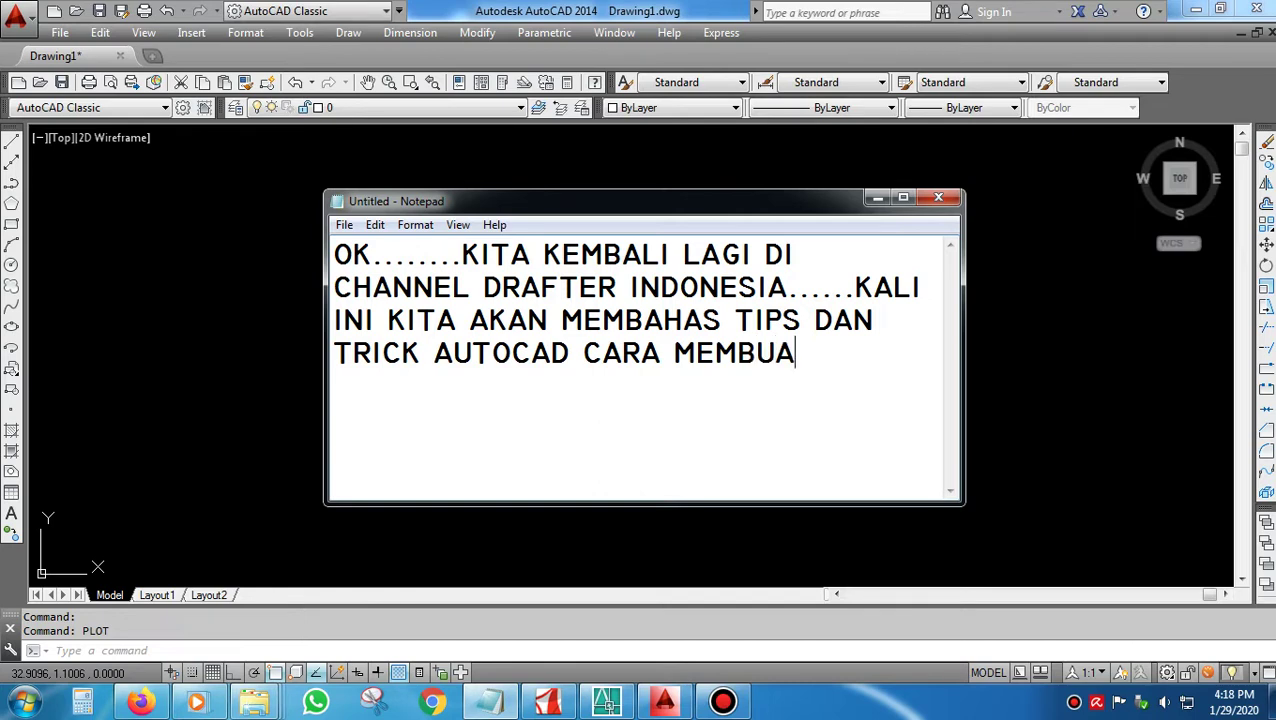
pyautogui.write('T TEXT DI AUTOC')
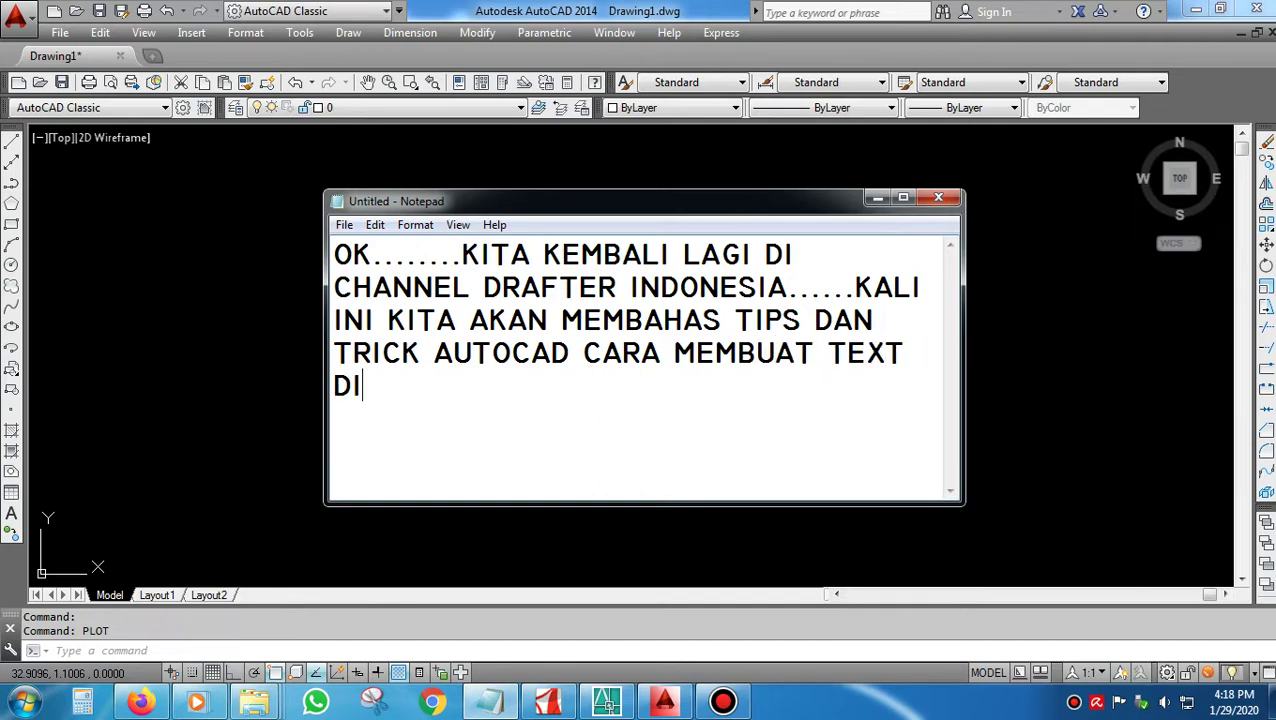
pyautogui.write('AD ')
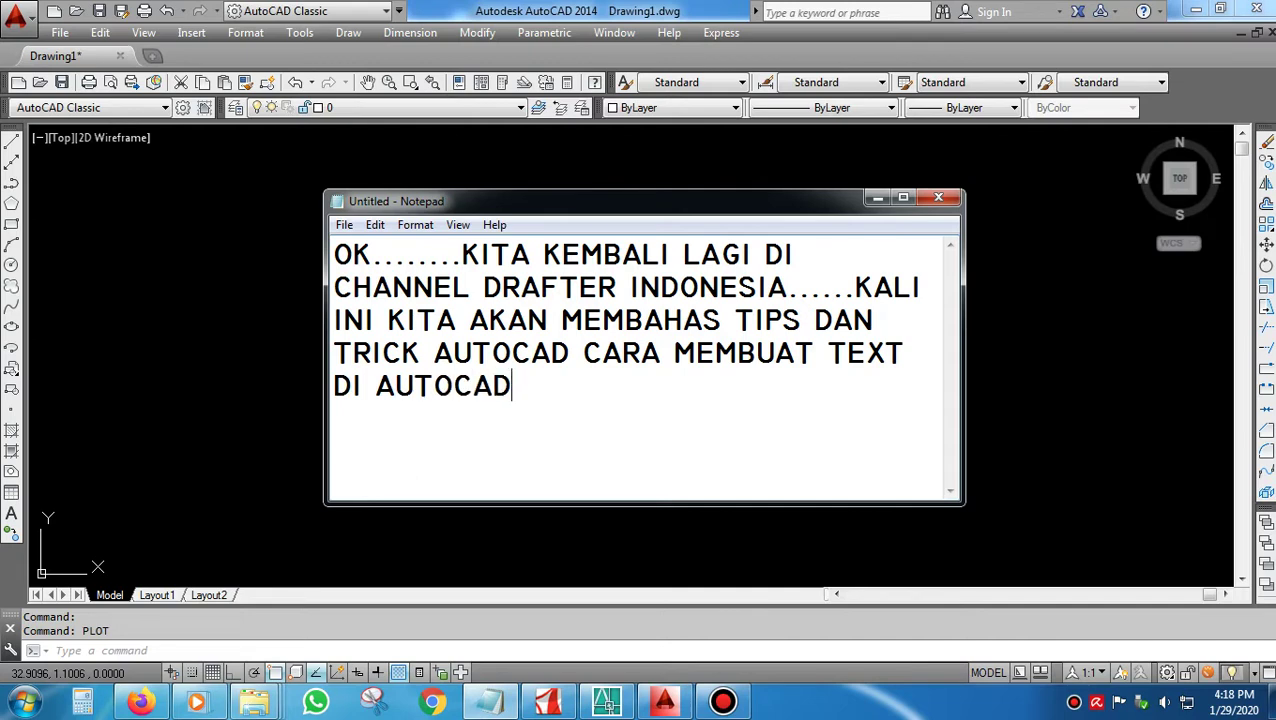
pyautogui.write('MENJADI')
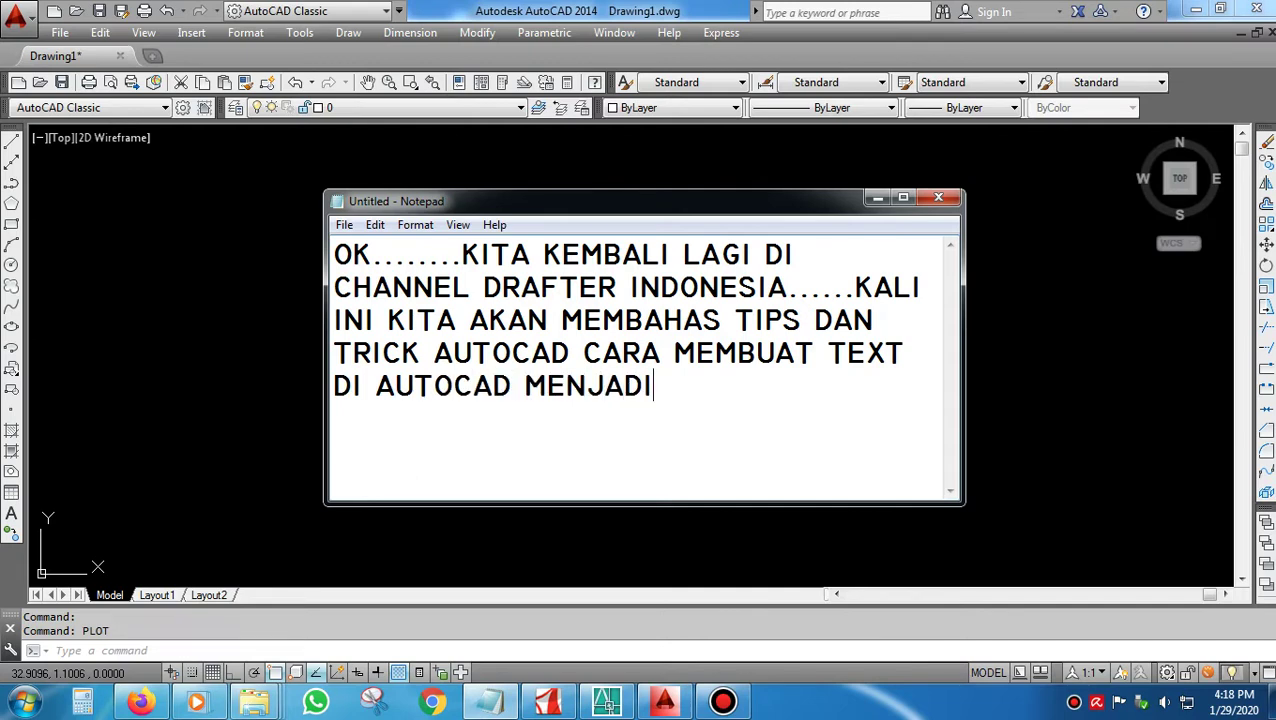
pyautogui.write(' POLYLIN')
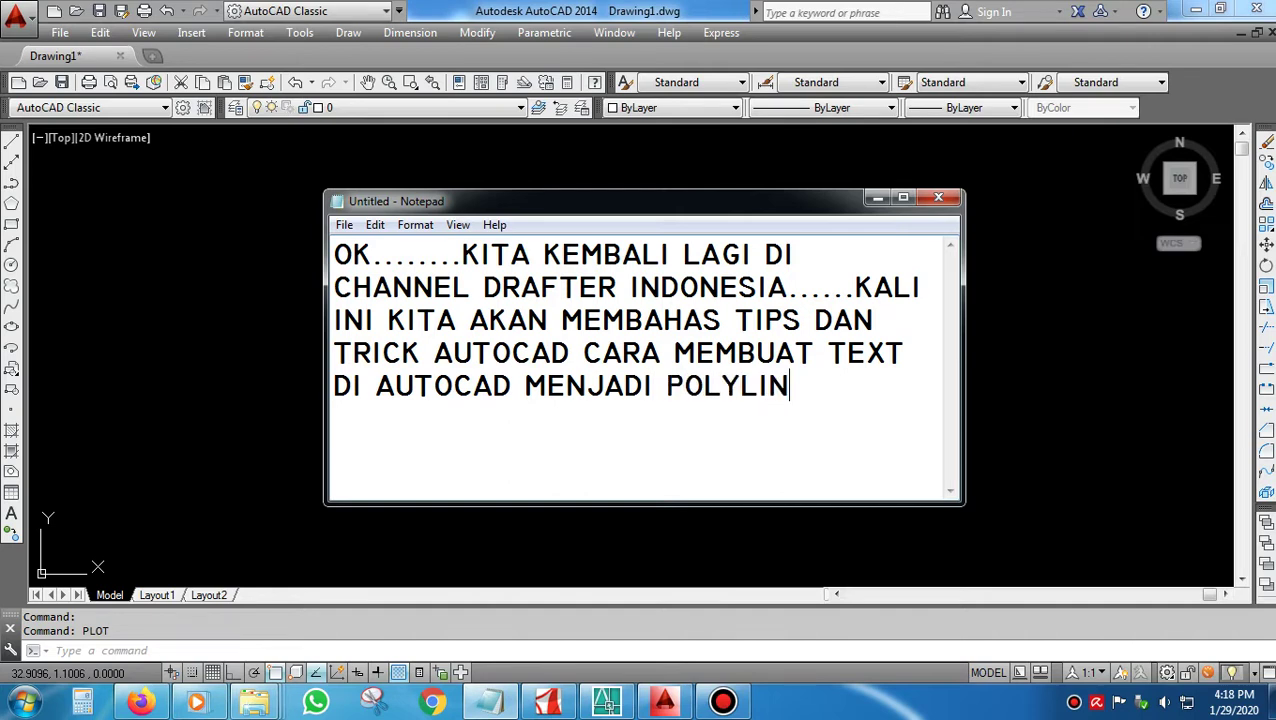
pyautogui.write('E........MARI')
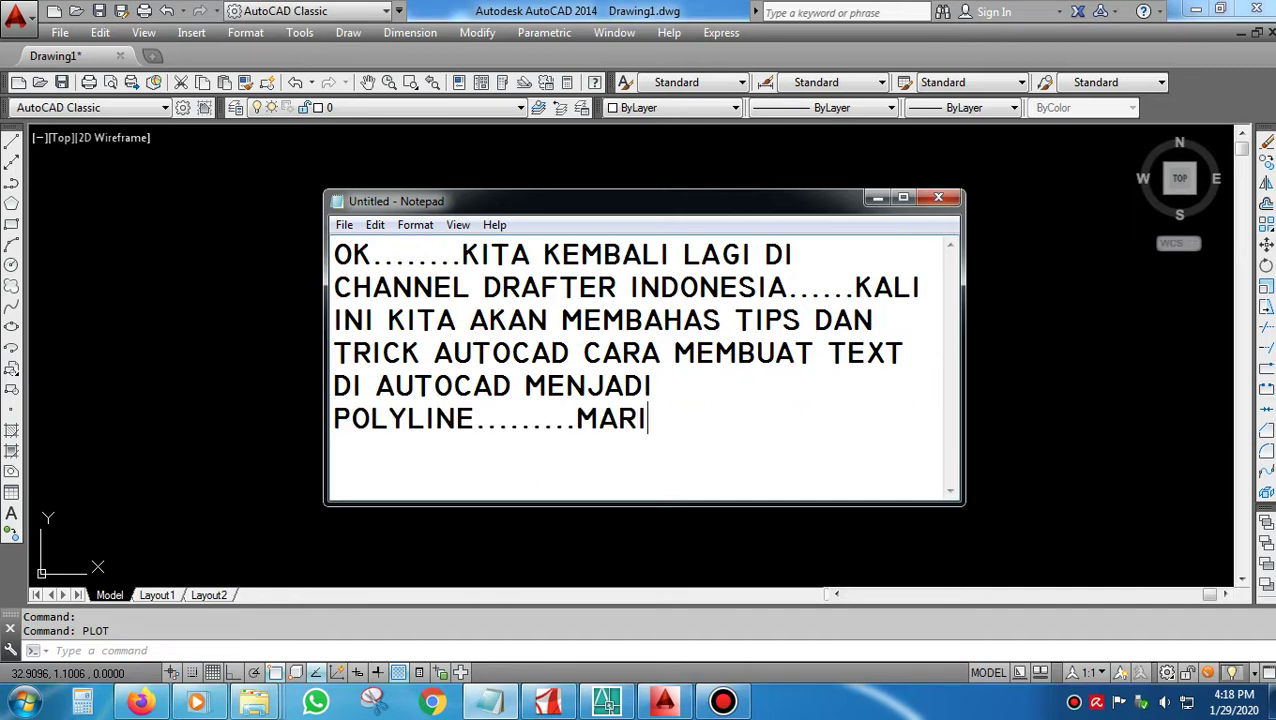
# Add "KITA SIMAK BERSAMA SAMA.....SEMOGA BERMANFAAT...." after "MARI" in the note.
pyautogui.write(' KITA ')
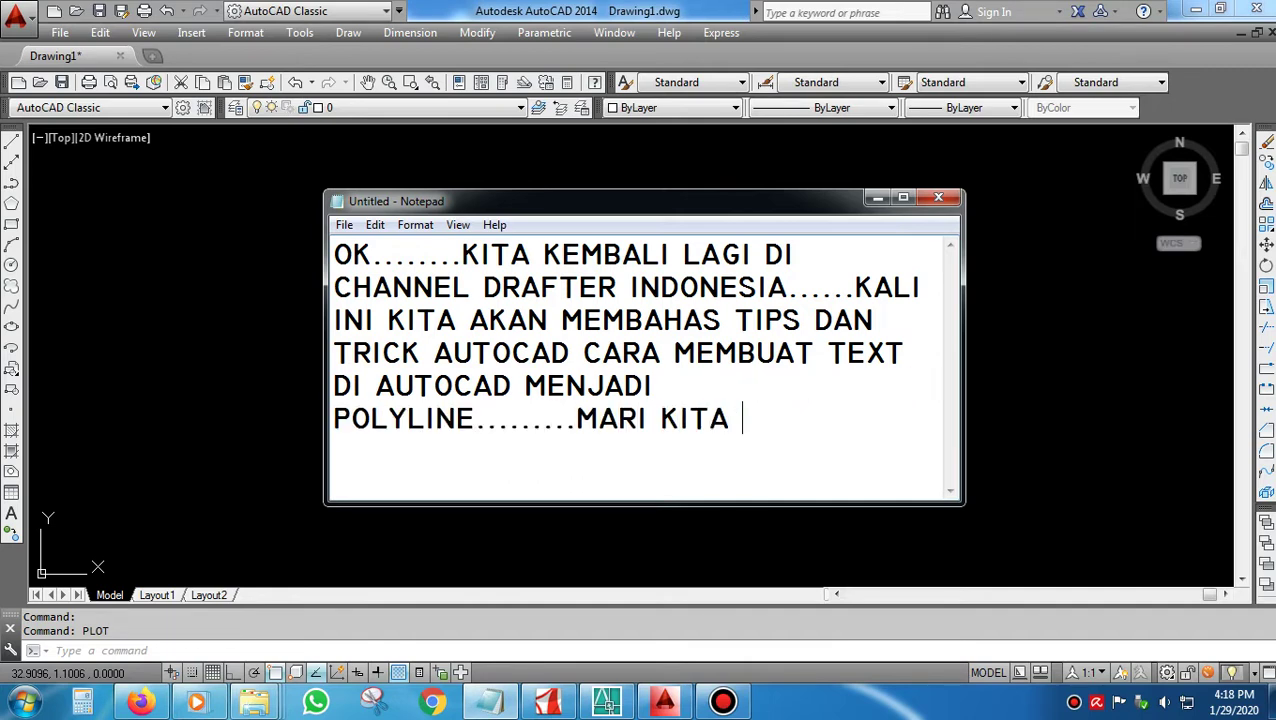
pyautogui.write('SIMAK BERSA')
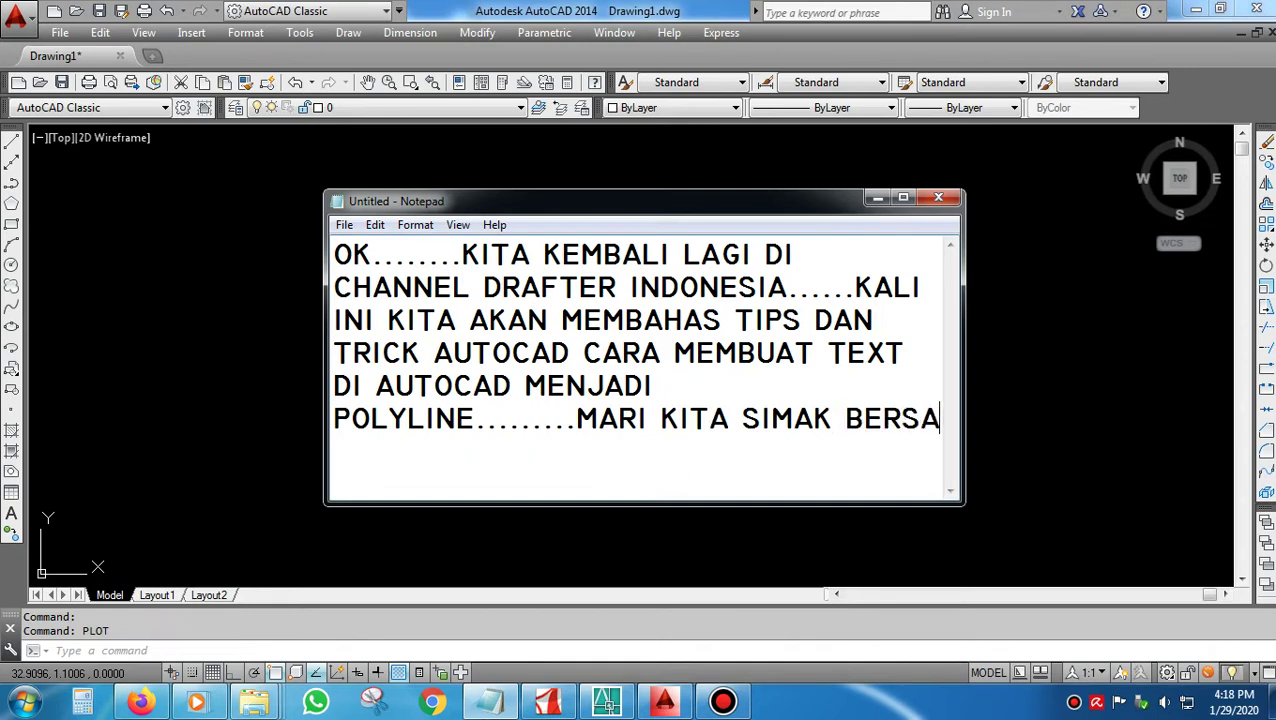
pyautogui.write('MA SAMA')
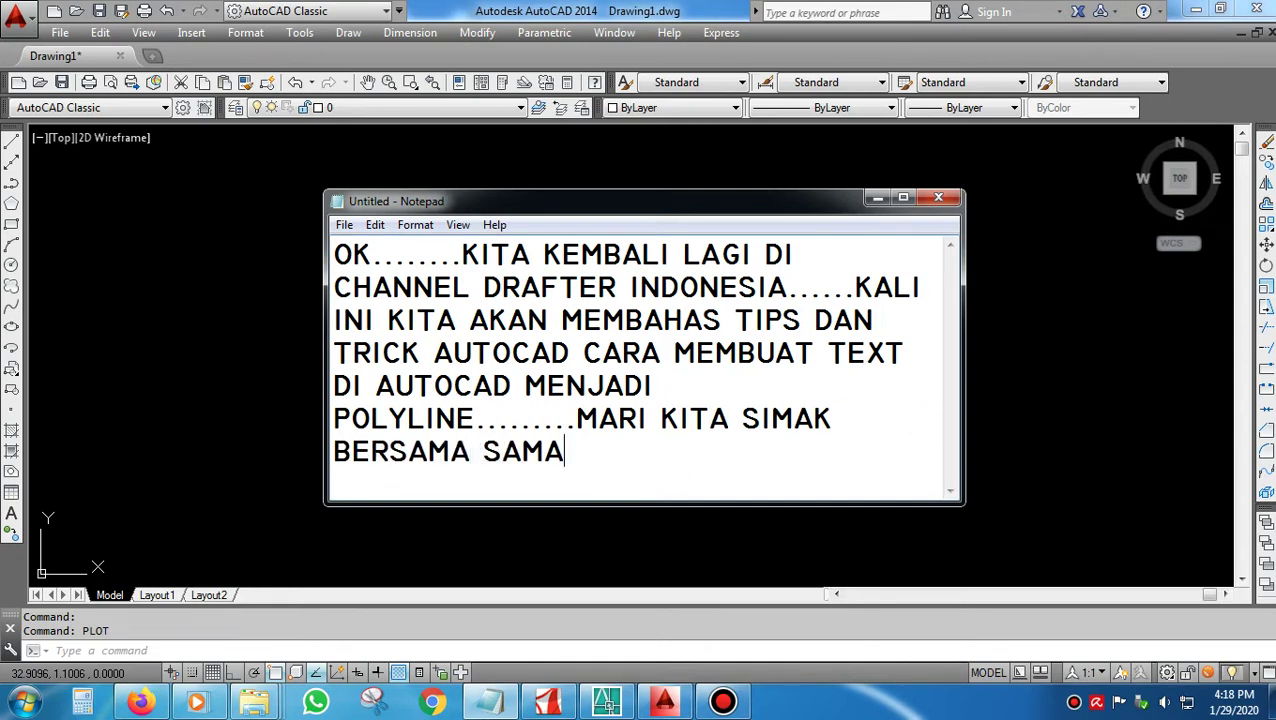
pyautogui.write('.....SEMOGA')
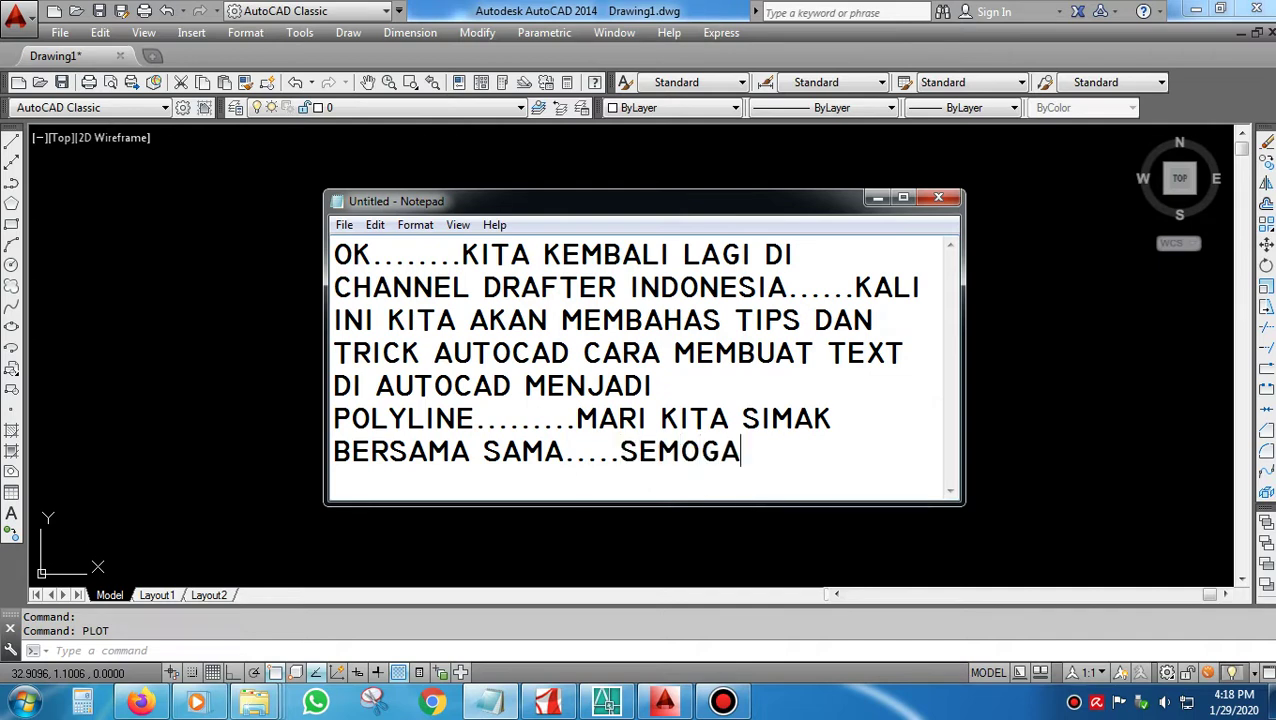
pyautogui.write(' BERMANFAA')
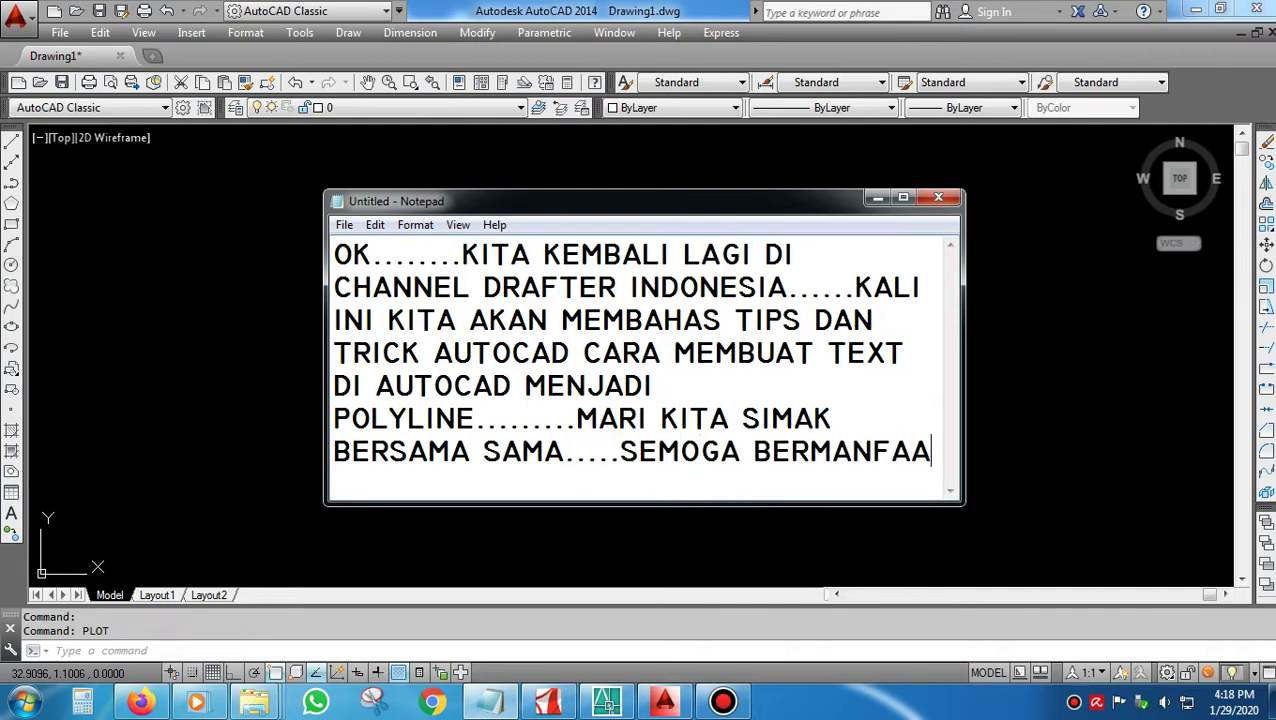
pyautogui.write('T....')
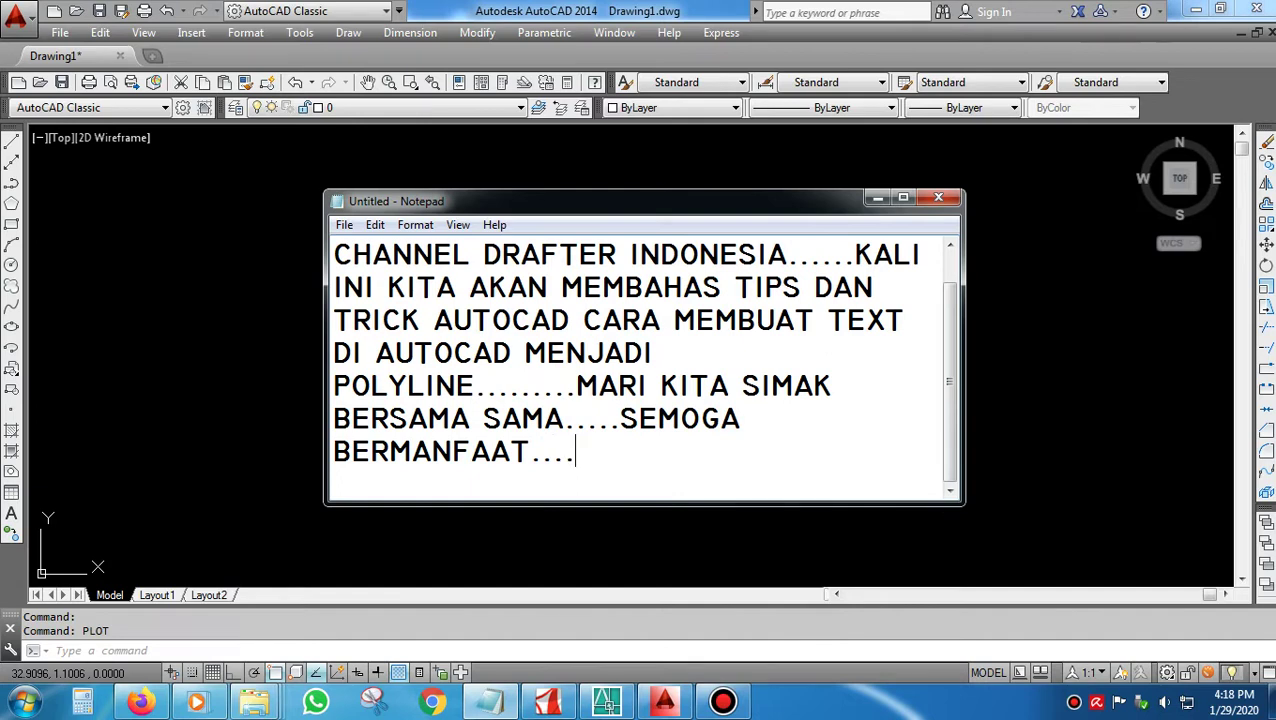
# Add the reminder "JANGAN LUPA SUBCRIBE & LIKE............" to the end of the note and minimize its window.
pyautogui.write('JANGAN LI')
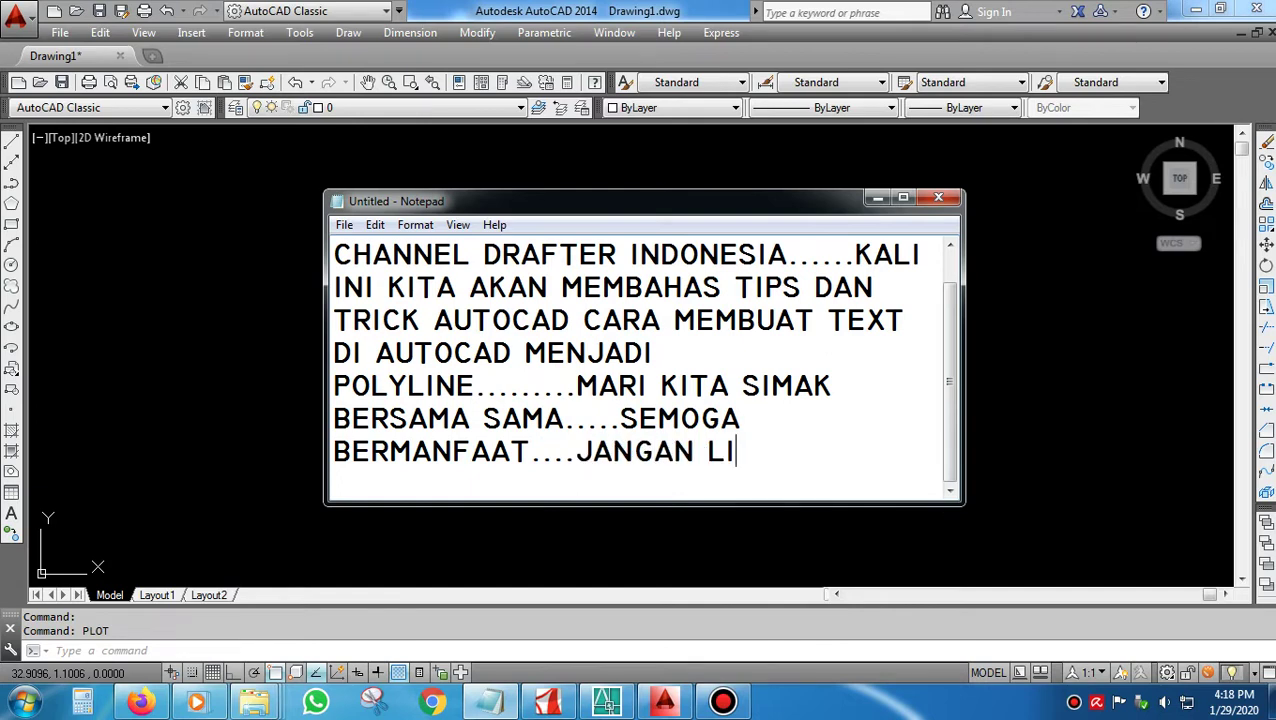
pyautogui.press('BackSpace')
pyautogui.write('UPA')
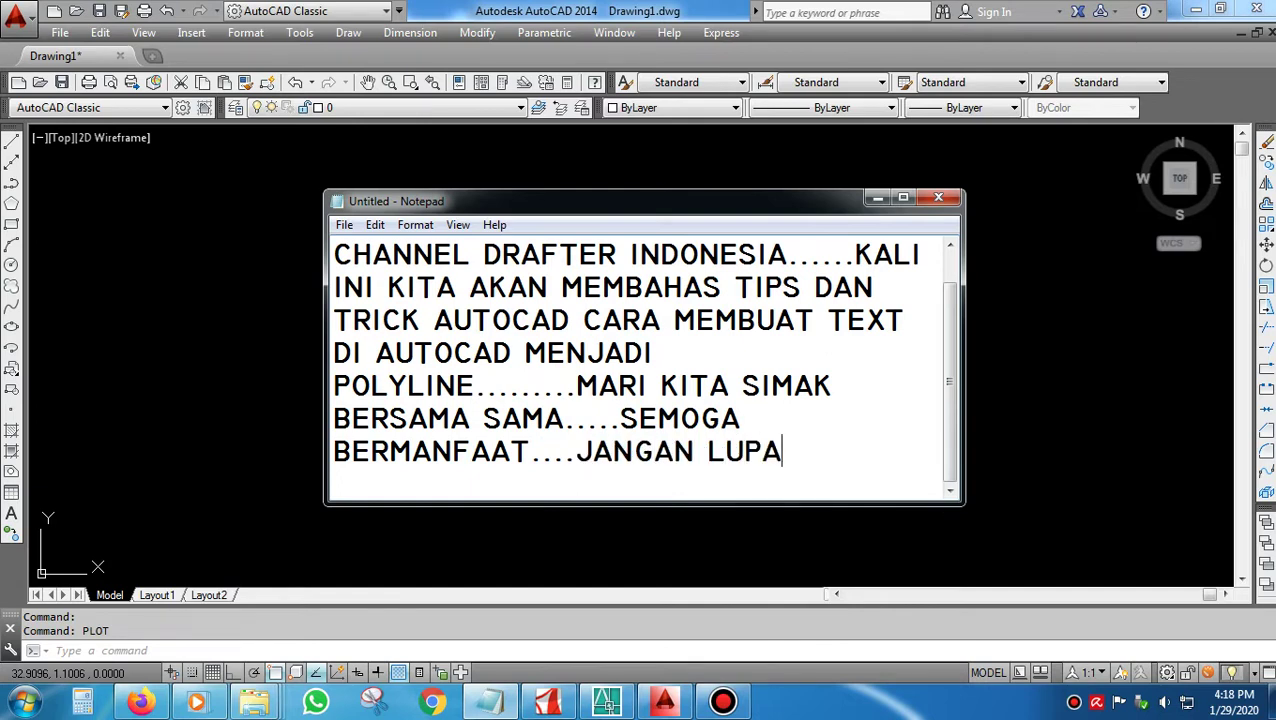
pyautogui.write(' SUBCR')
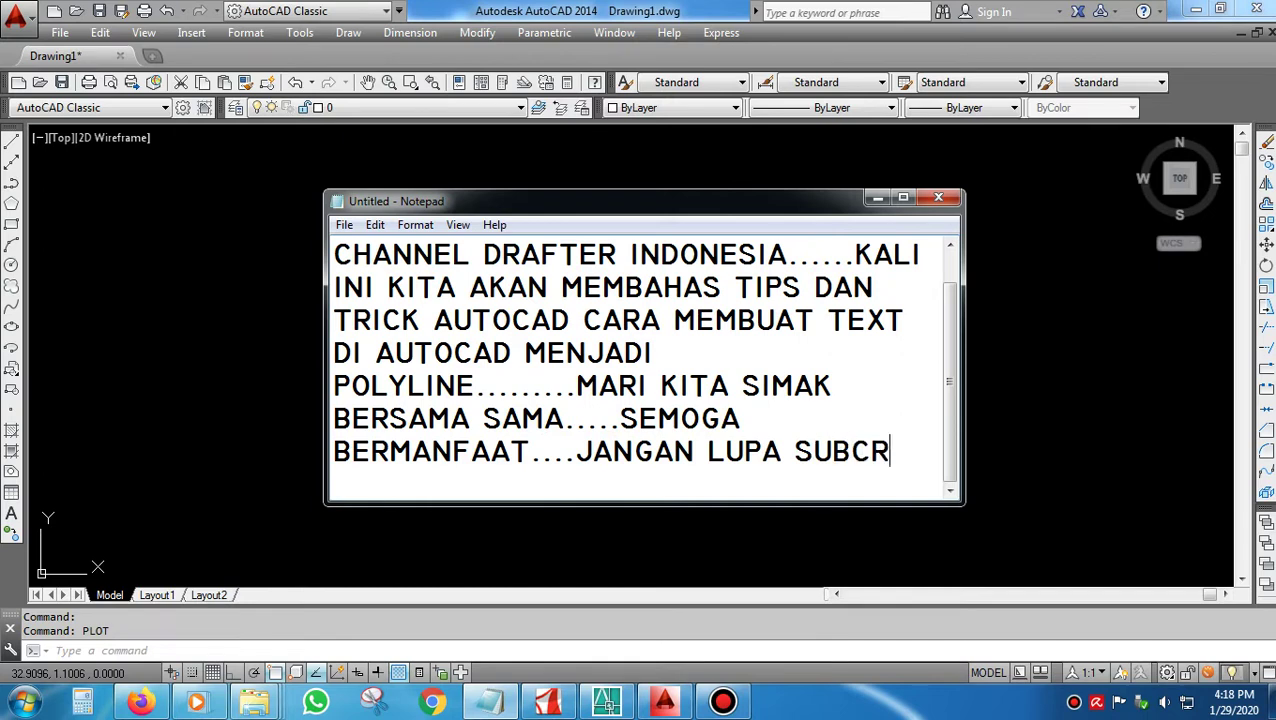
pyautogui.write('IBE')
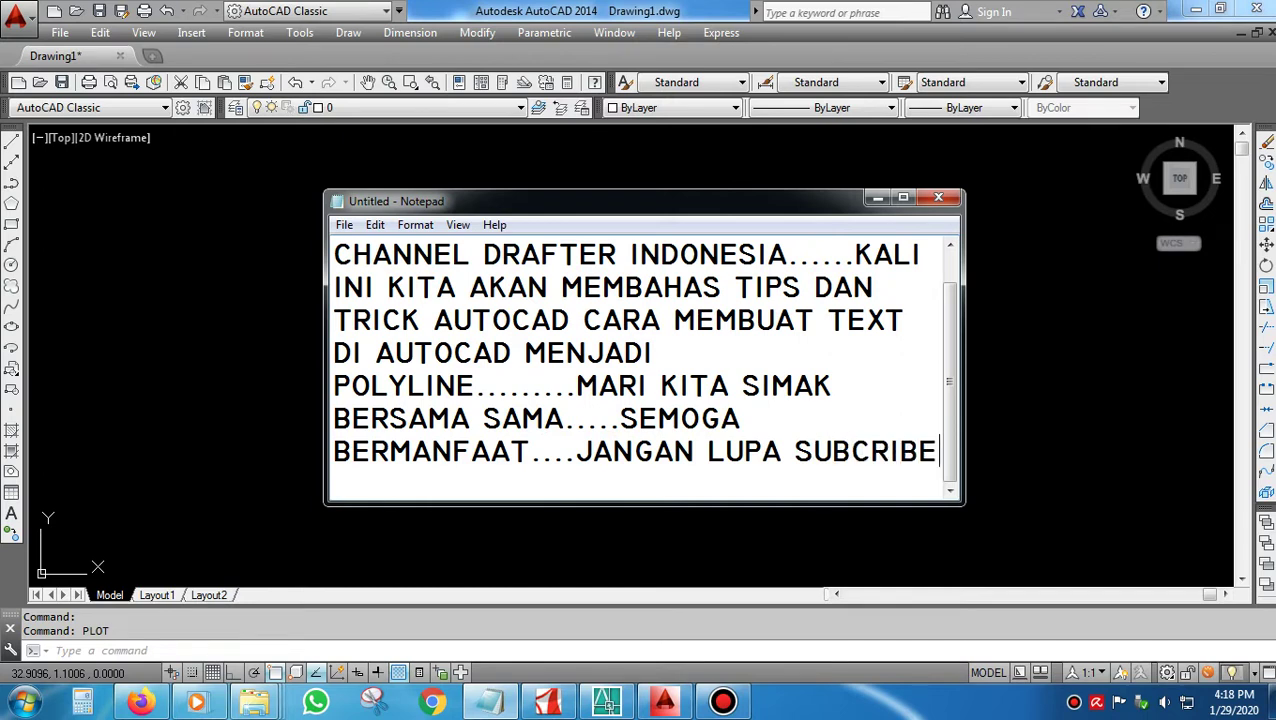
pyautogui.press('Return')
pyautogui.write('& LI')
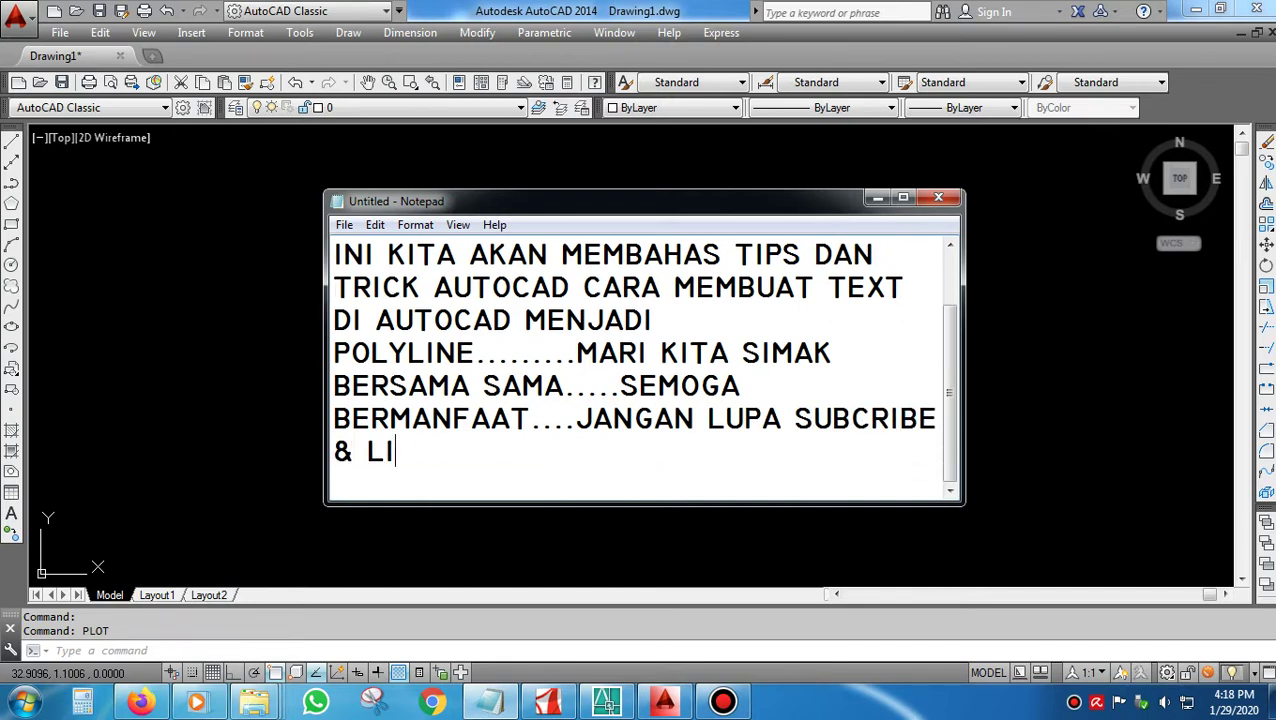
pyautogui.write('KE...........')
pyautogui.click(875, 198)
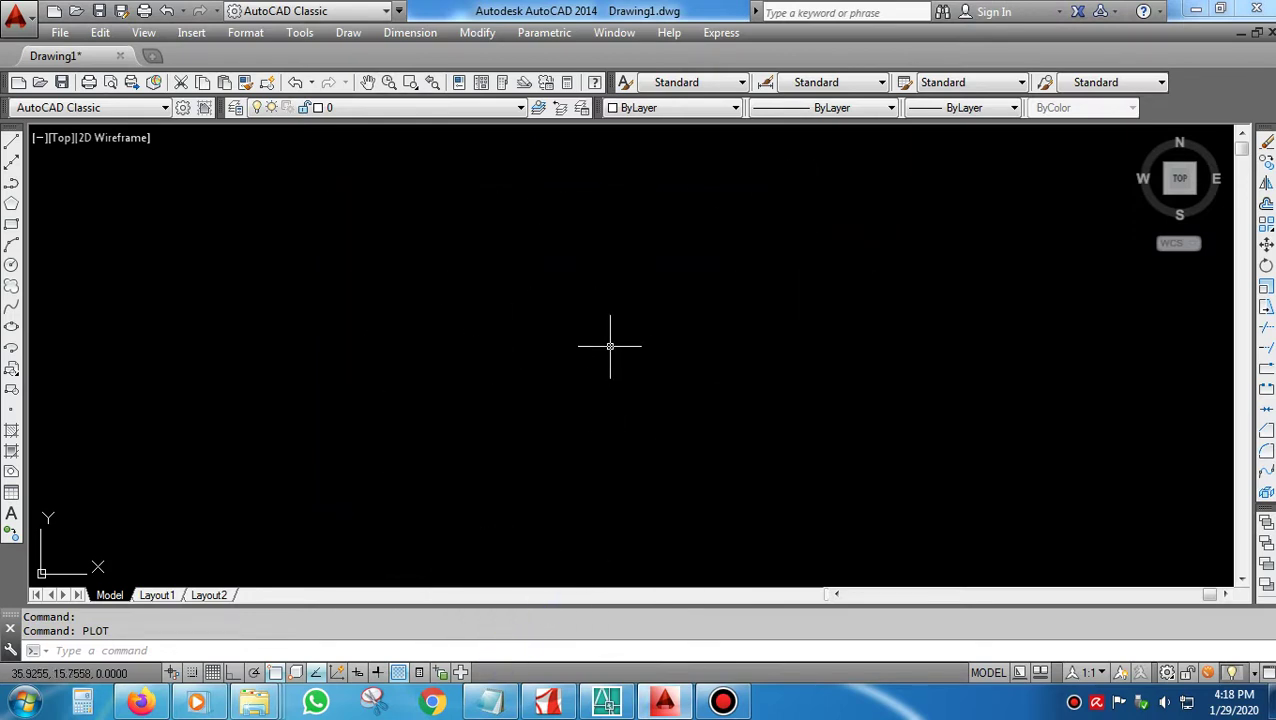
# Restore the Notepad note and add "PERTAMA KITA BUAT TEXT" at its end.
pyautogui.click(490, 702)
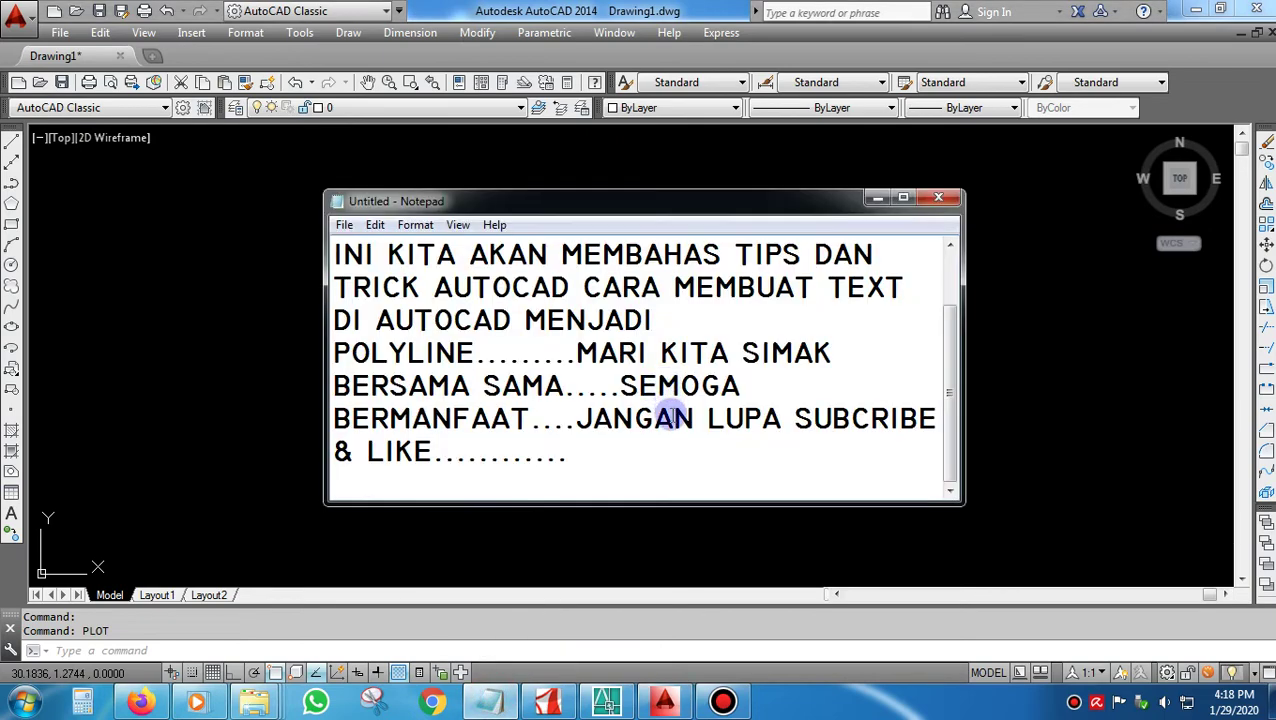
pyautogui.write('PERTAN')
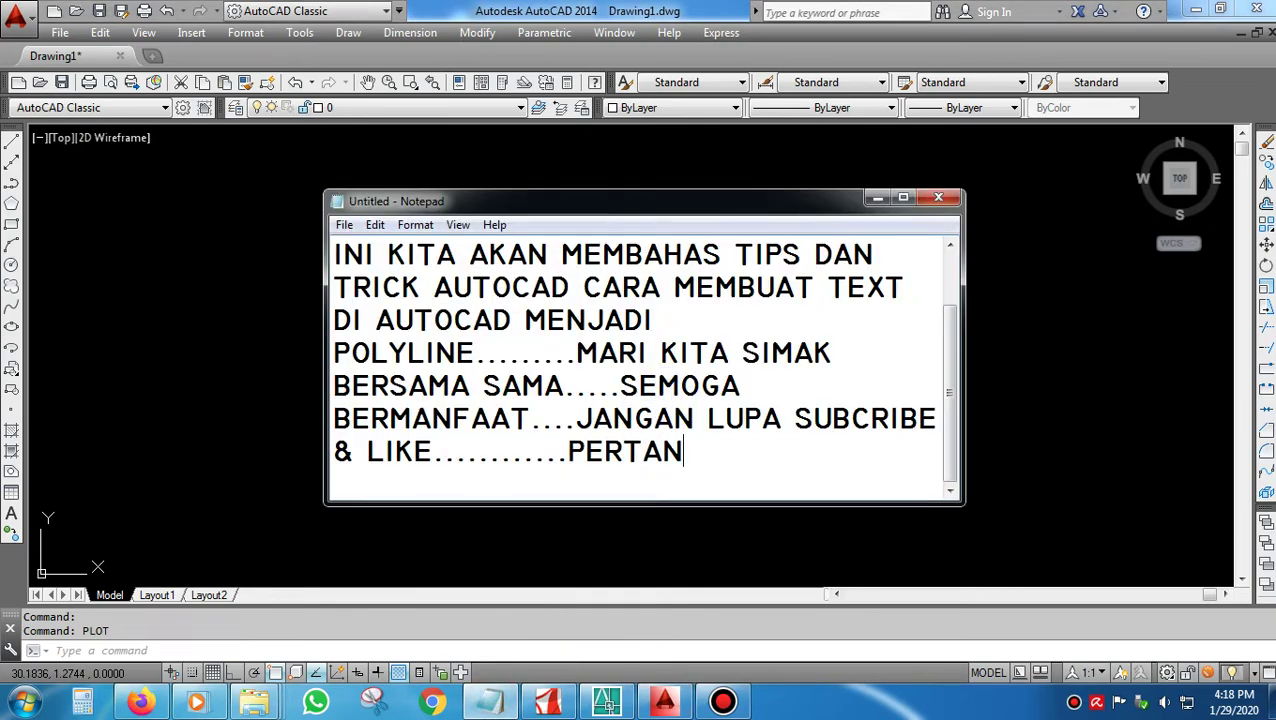
pyautogui.press('BackSpace')
pyautogui.write('MA KITA BUAT')
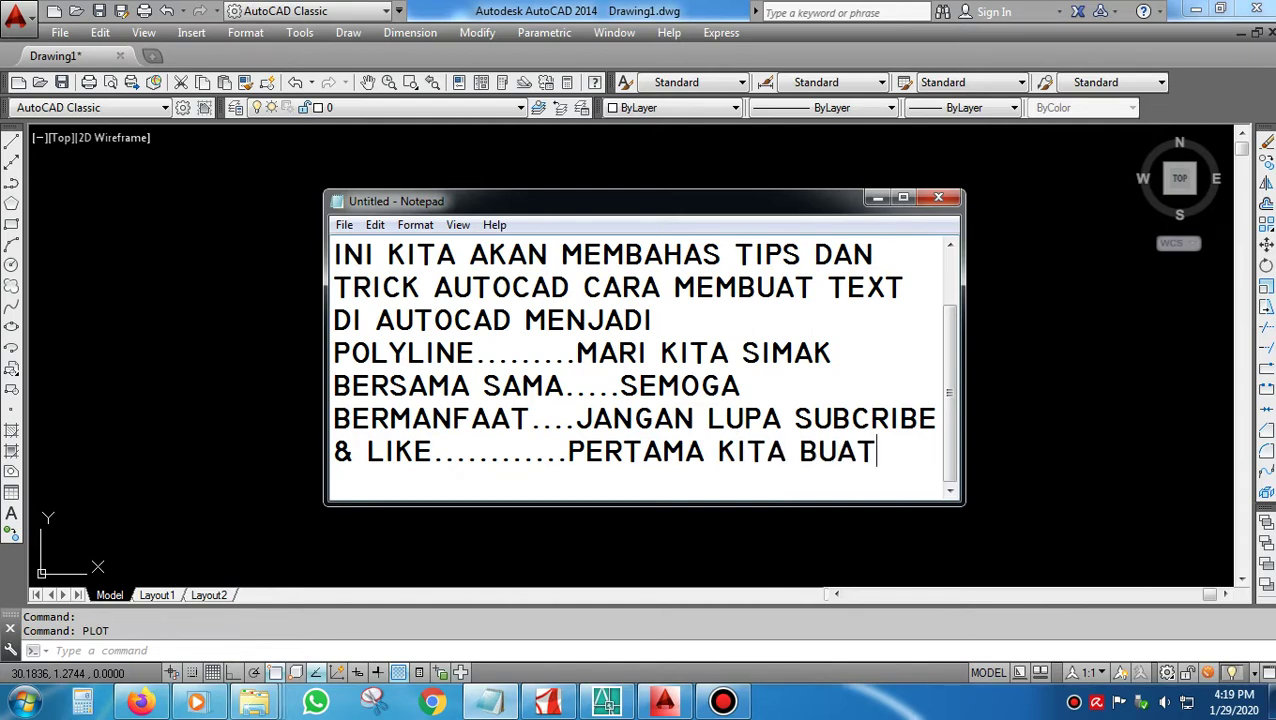
pyautogui.write(' TEXT')
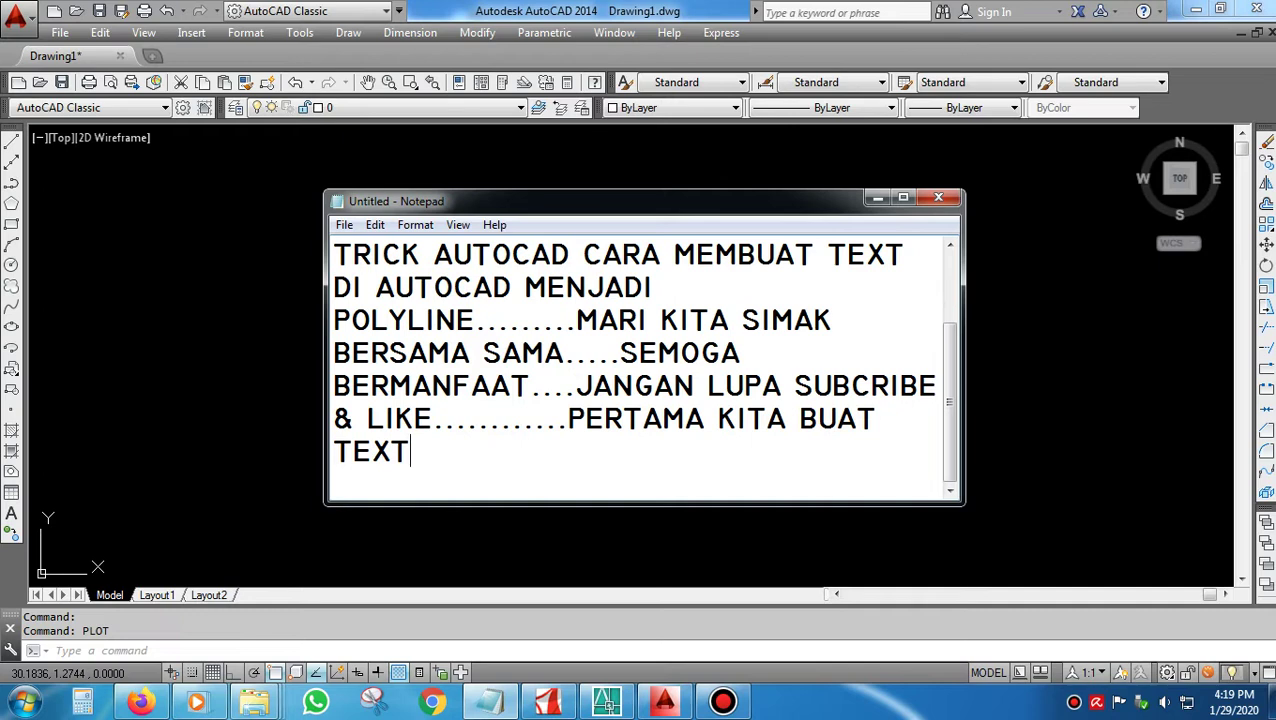
# Complete the note's last sentence with "YANG AKAN KITA RUBAH MENJADI POLY LINE......." and minimize the note's window.
pyautogui.write(' YANG AKAN')
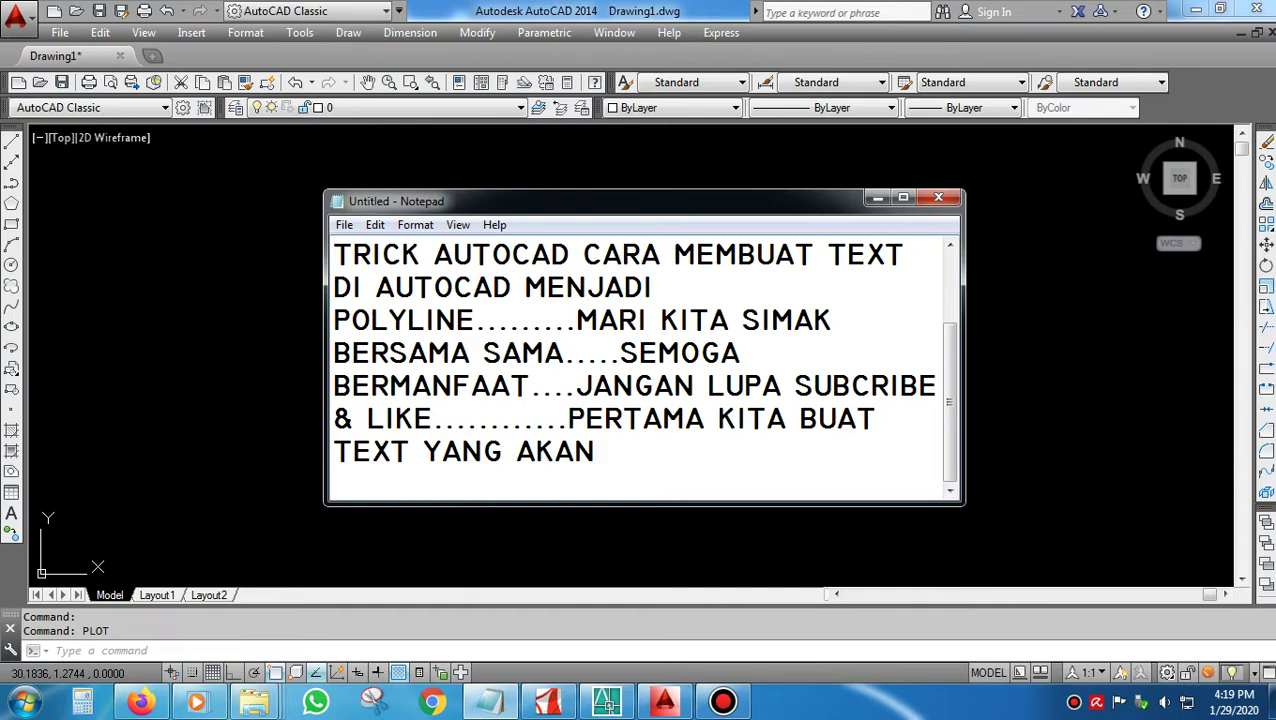
pyautogui.write(' KITA ')
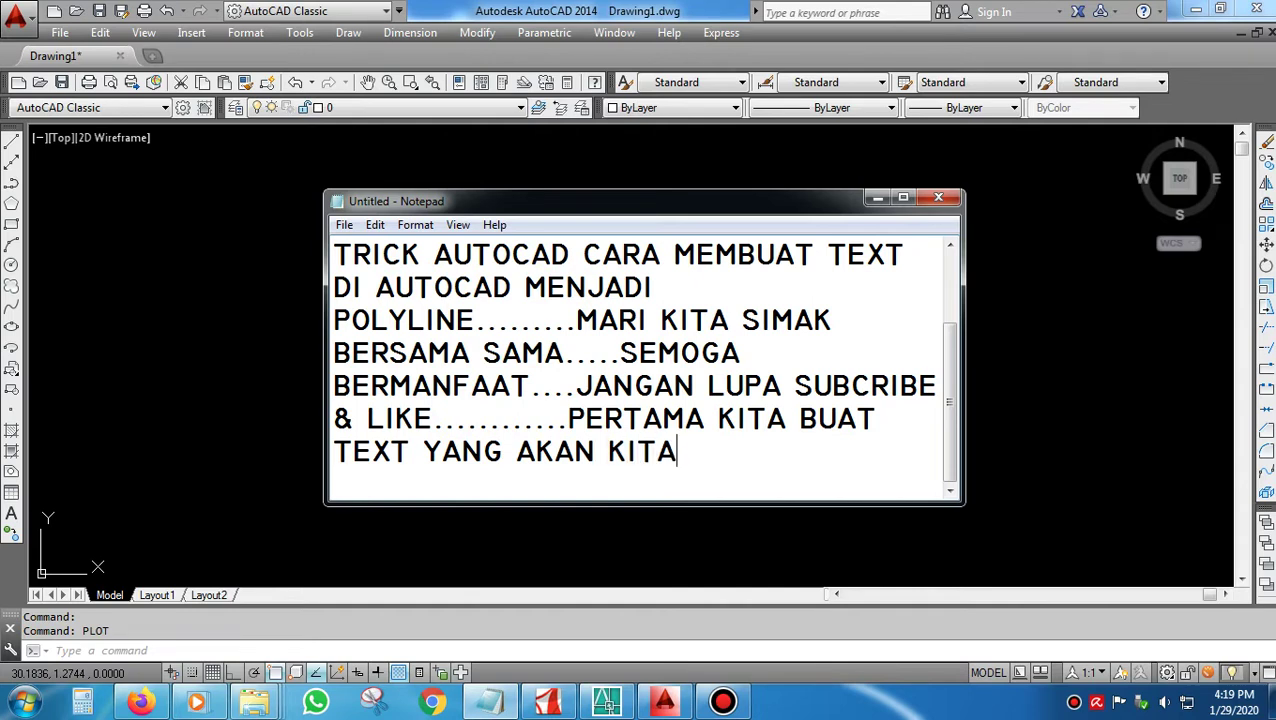
pyautogui.write('RUBAH M')
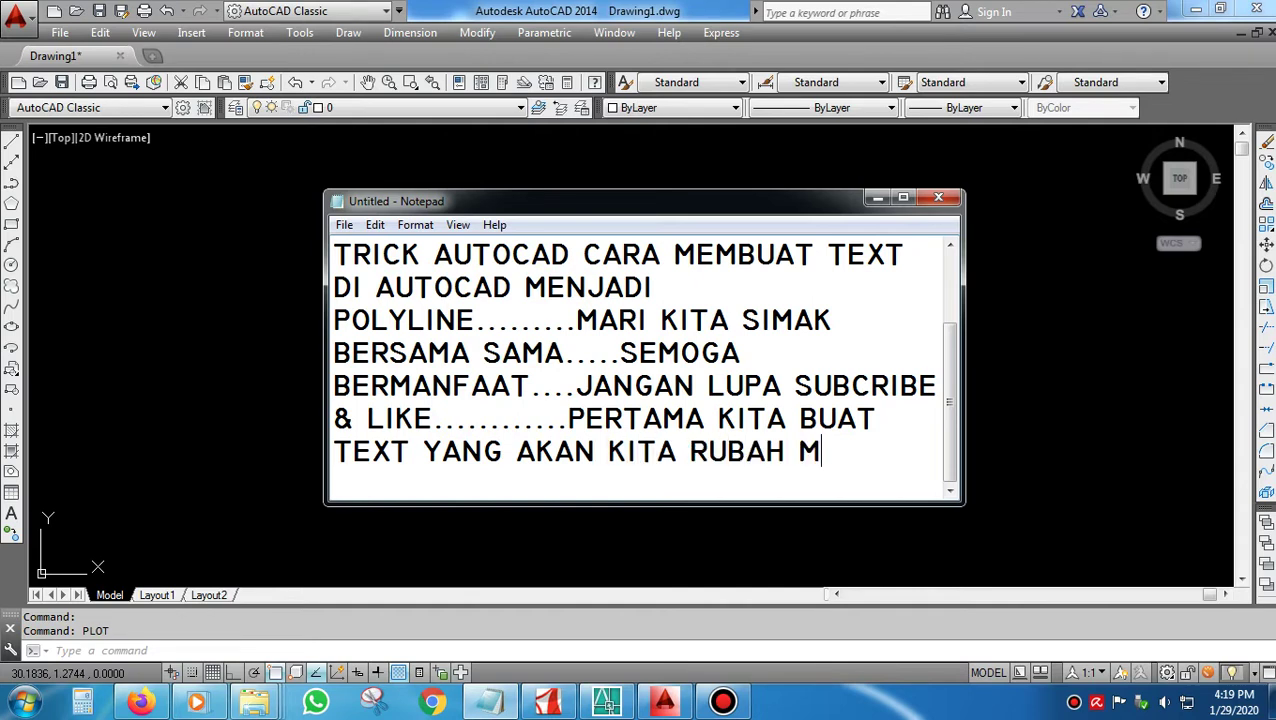
pyautogui.write('ENJADI POL')
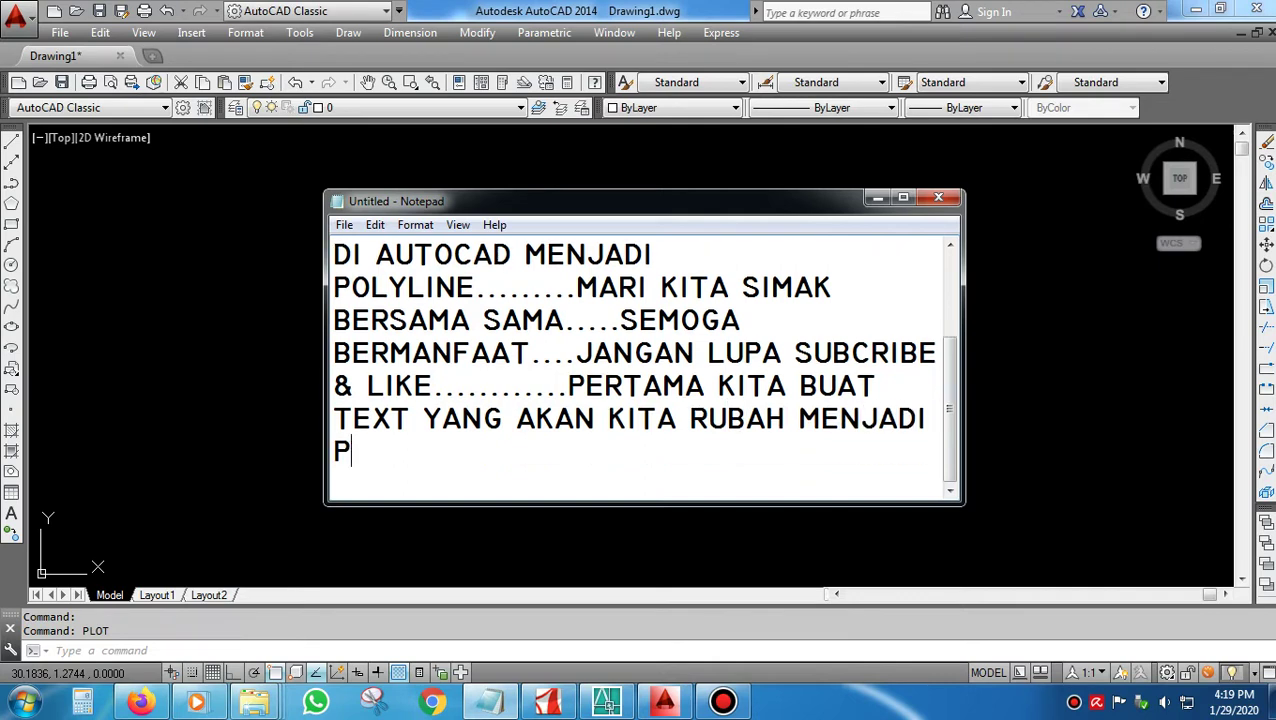
pyautogui.write('Y LINE')
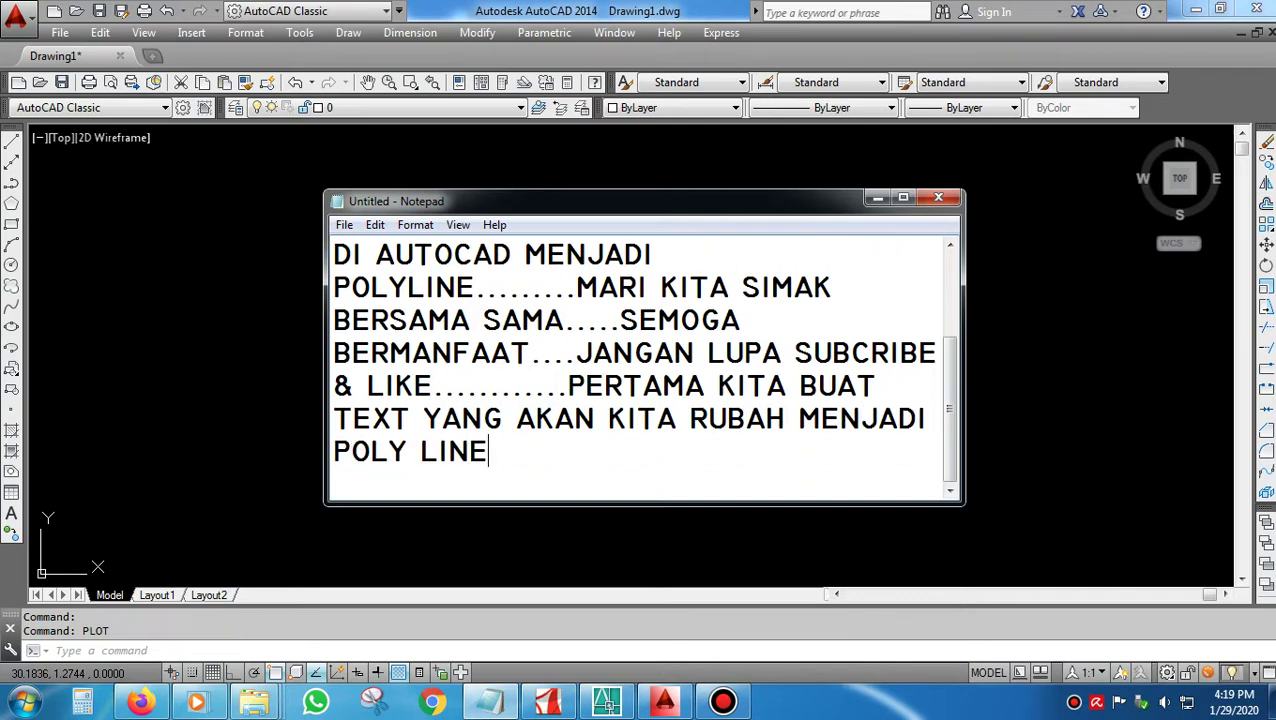
pyautogui.write('.......')
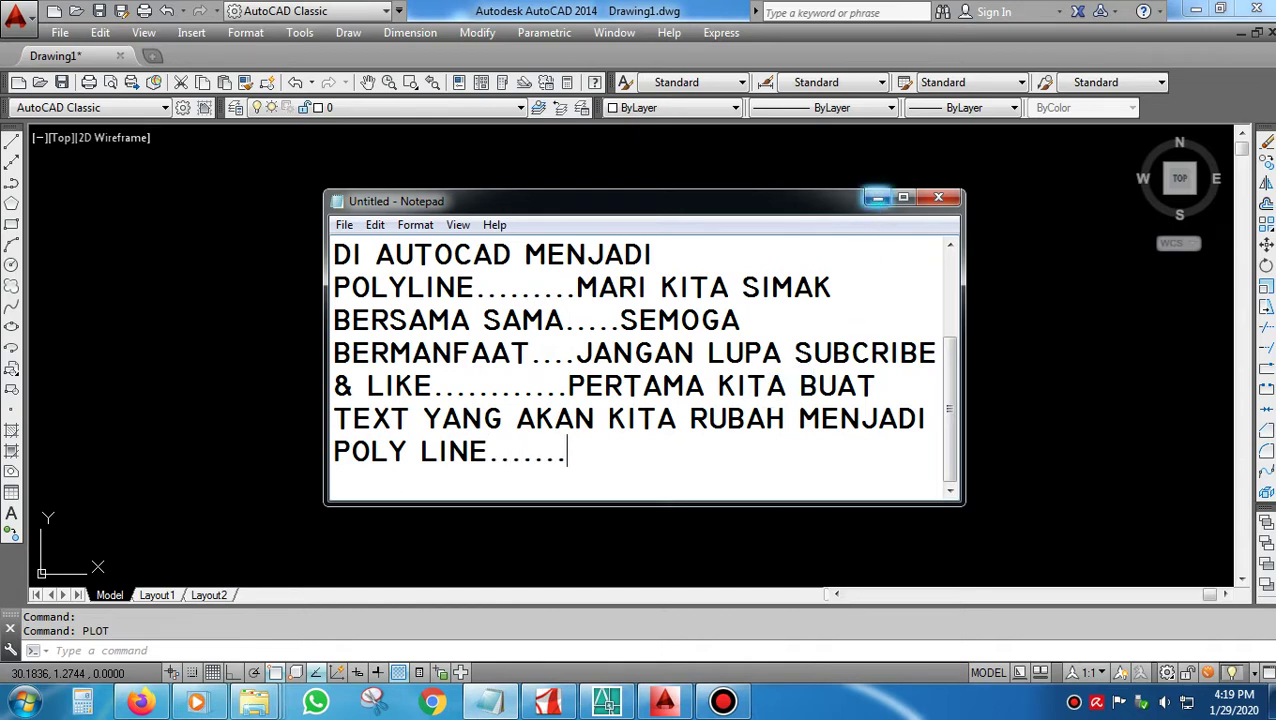
pyautogui.click(877, 198)
# In AutoCAD, turn on dynamic input and start the Multiline Text command.
pyautogui.write('M')
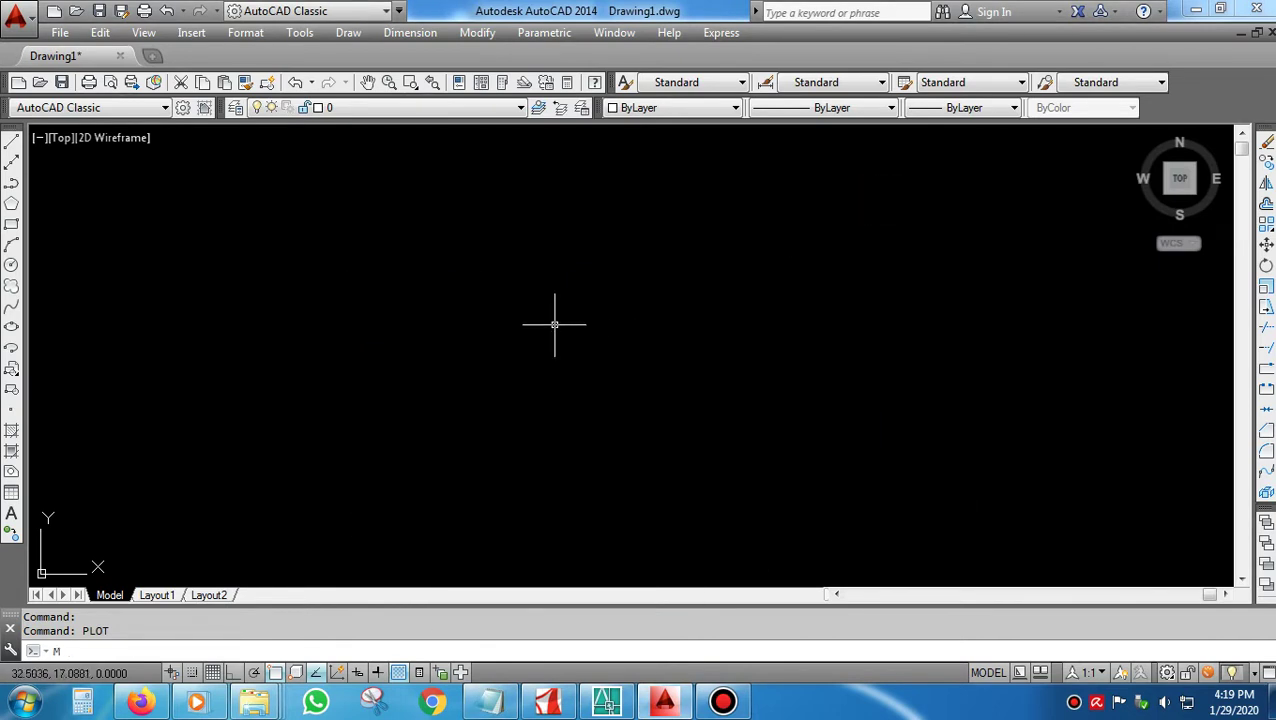
pyautogui.press('BackSpace')
pyautogui.click(359, 672)
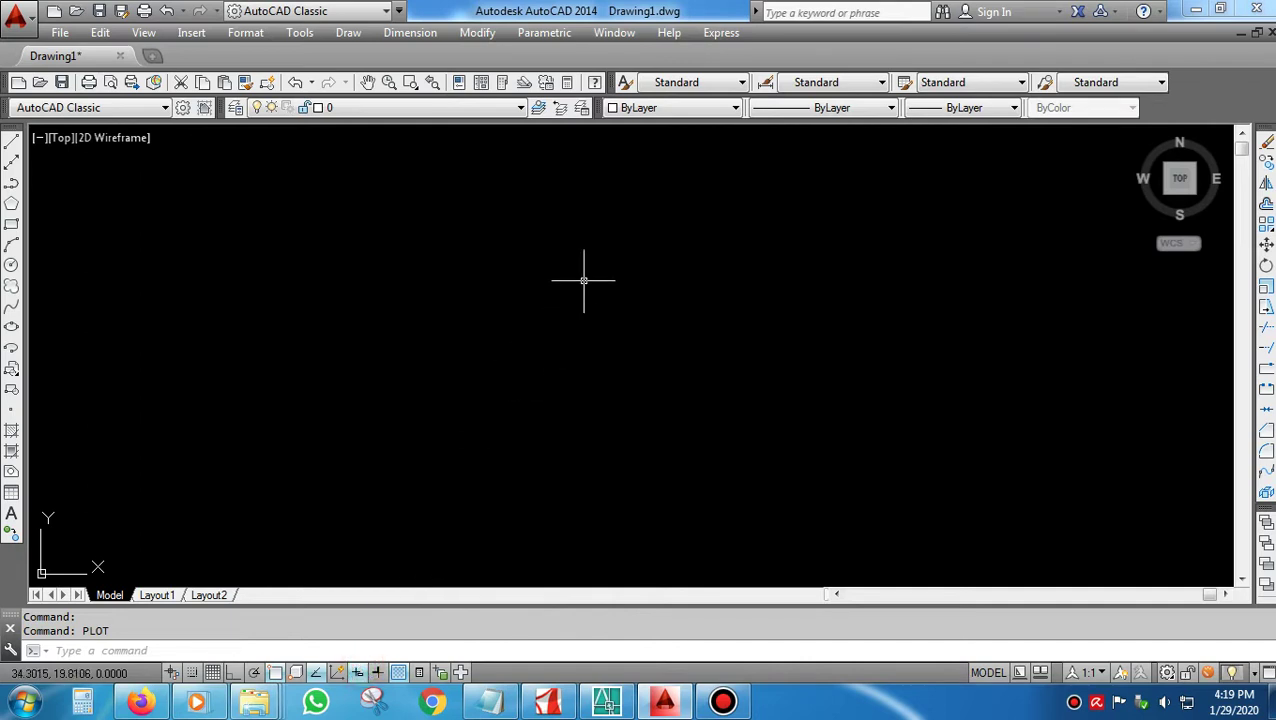
pyautogui.write('MT')
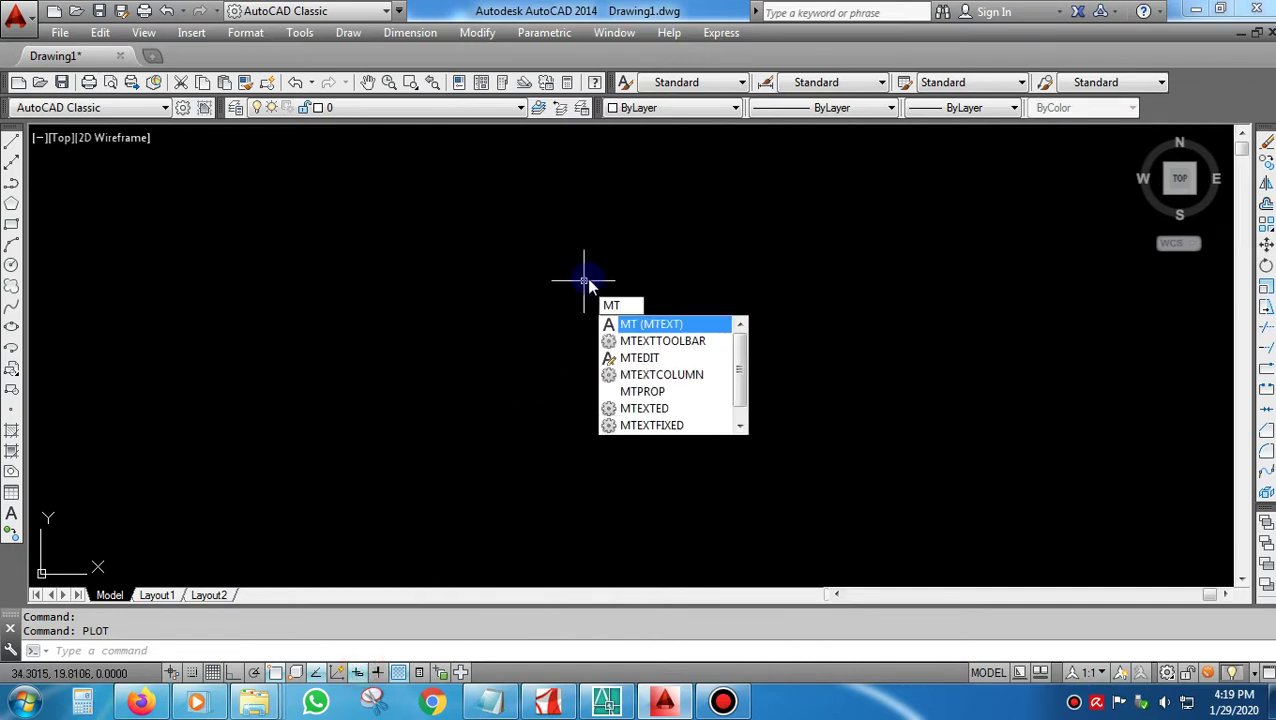
pyautogui.press('Return')
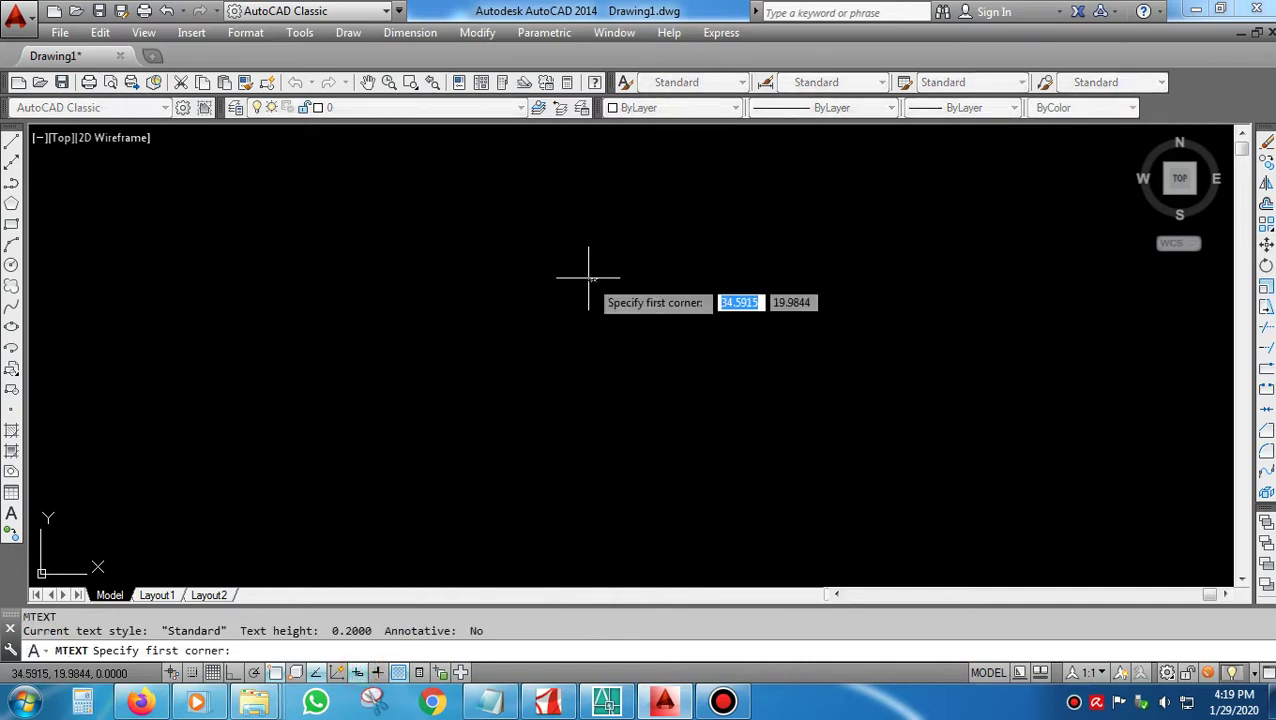
pyautogui.write('DRAF')
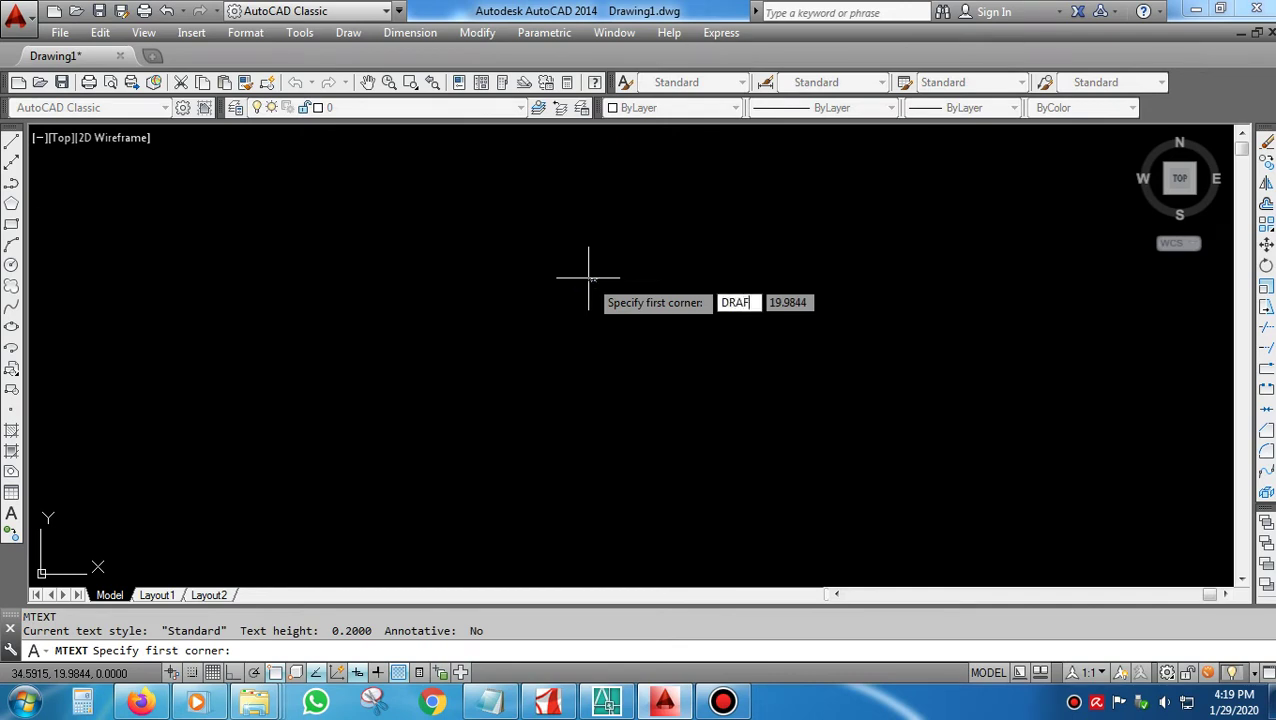
pyautogui.write('TER')
pyautogui.press('space')
pyautogui.write('INDONESIA')
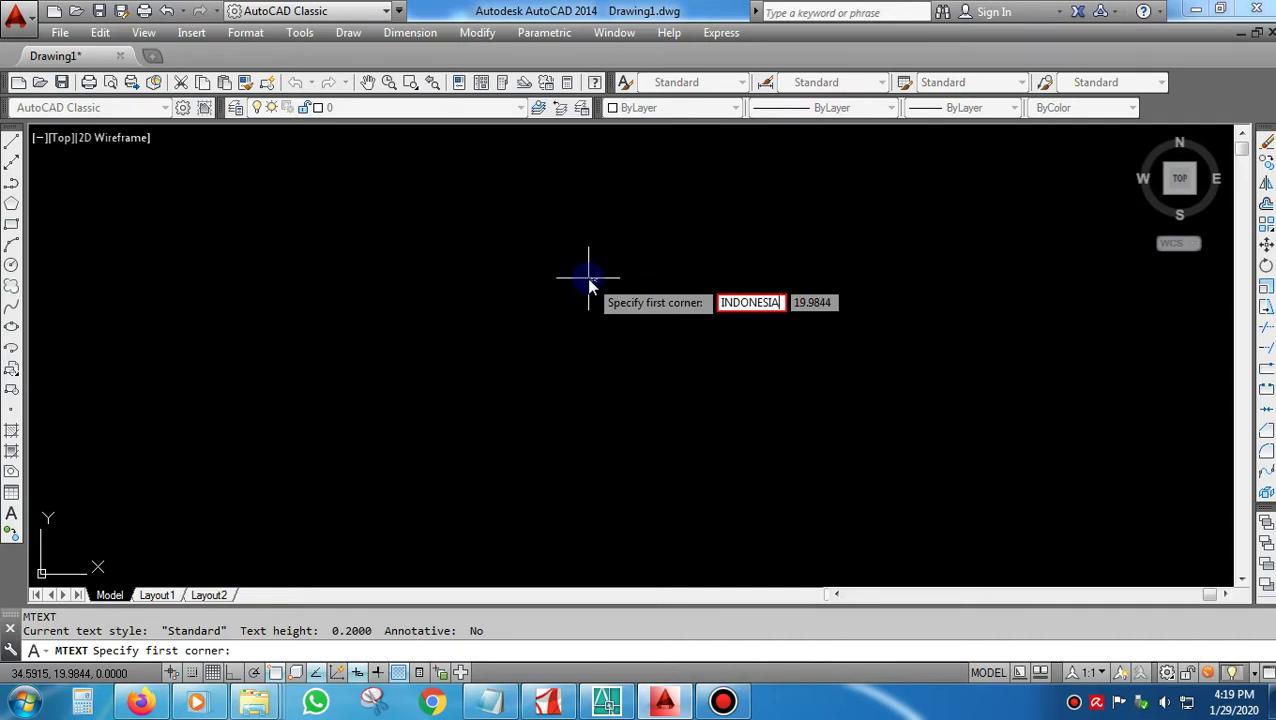
pyautogui.press('space')
# Place a multiline text box about 7.3 units wide in the empty drawing and set its text height to 1.
pyautogui.click(589, 279)
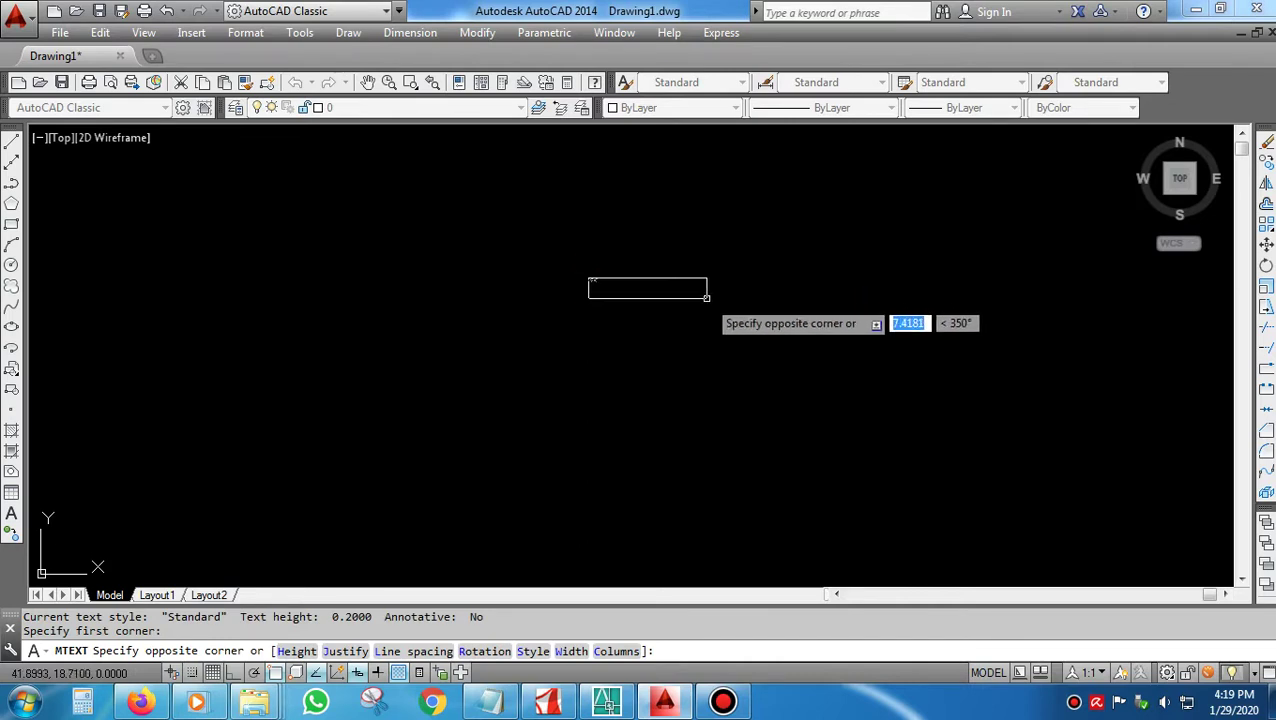
pyautogui.click(703, 306)
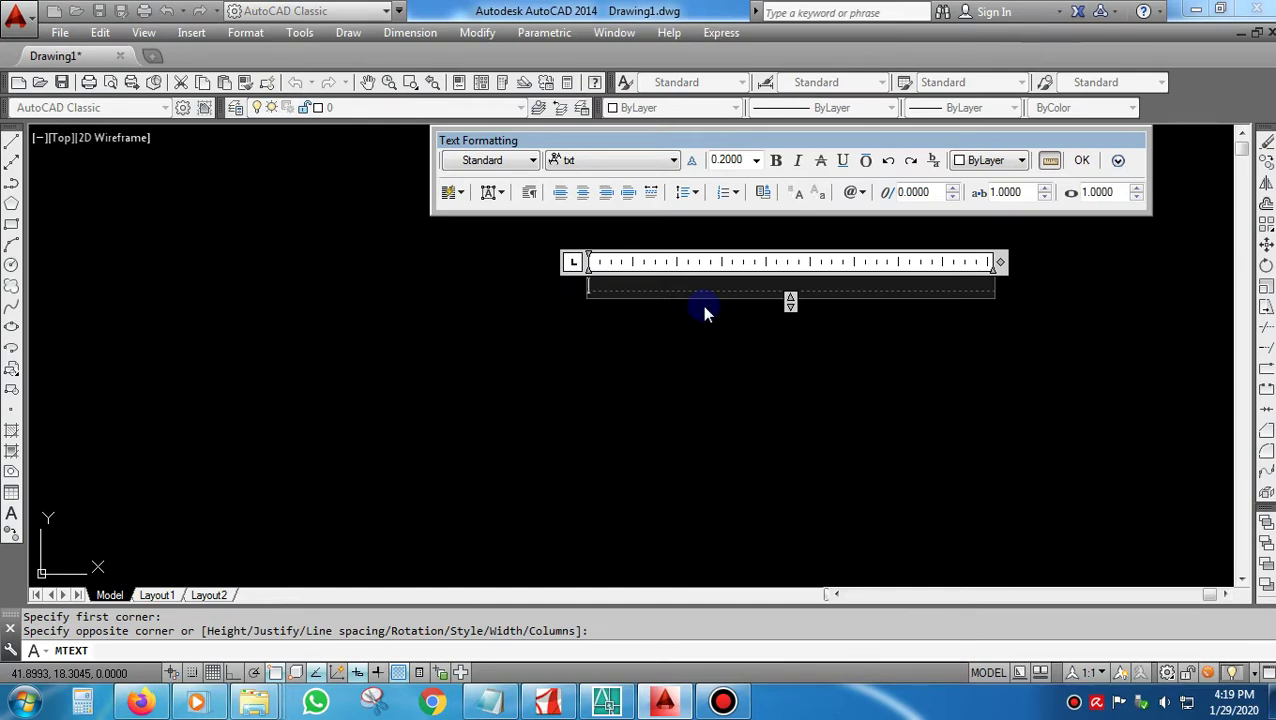
pyautogui.doubleClick(728, 160)
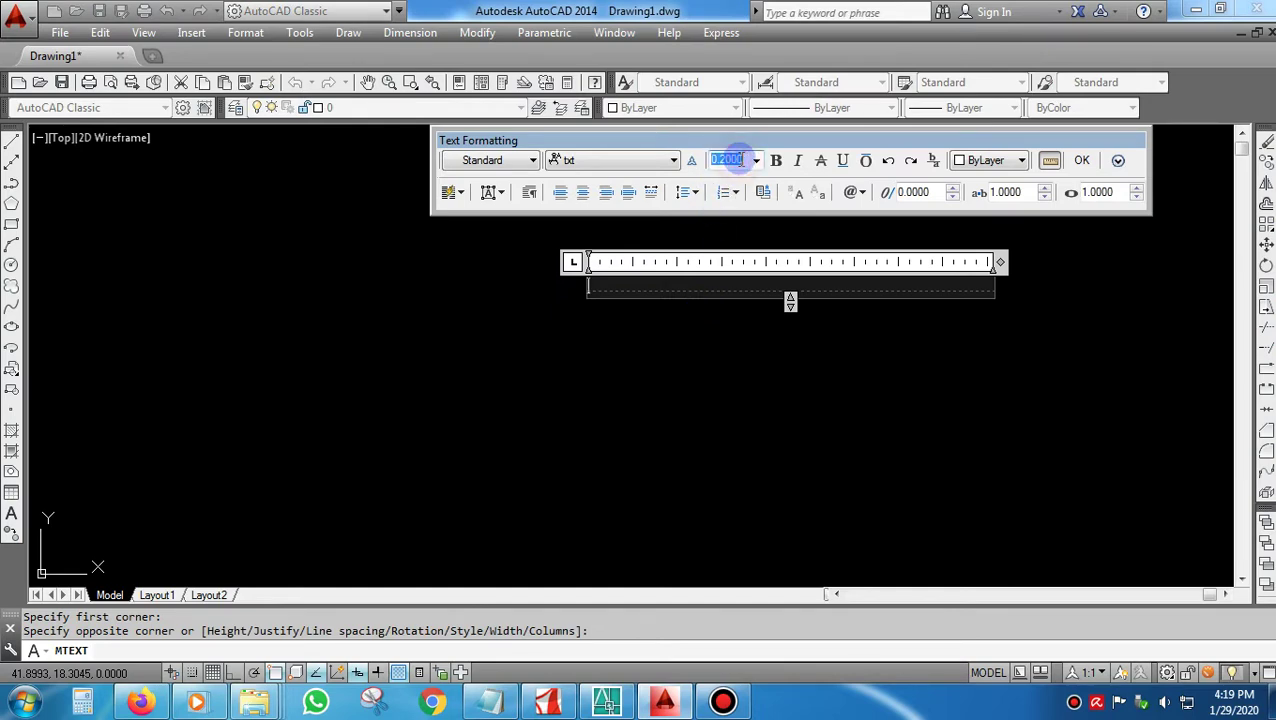
pyautogui.write('1')
pyautogui.click(714, 283)
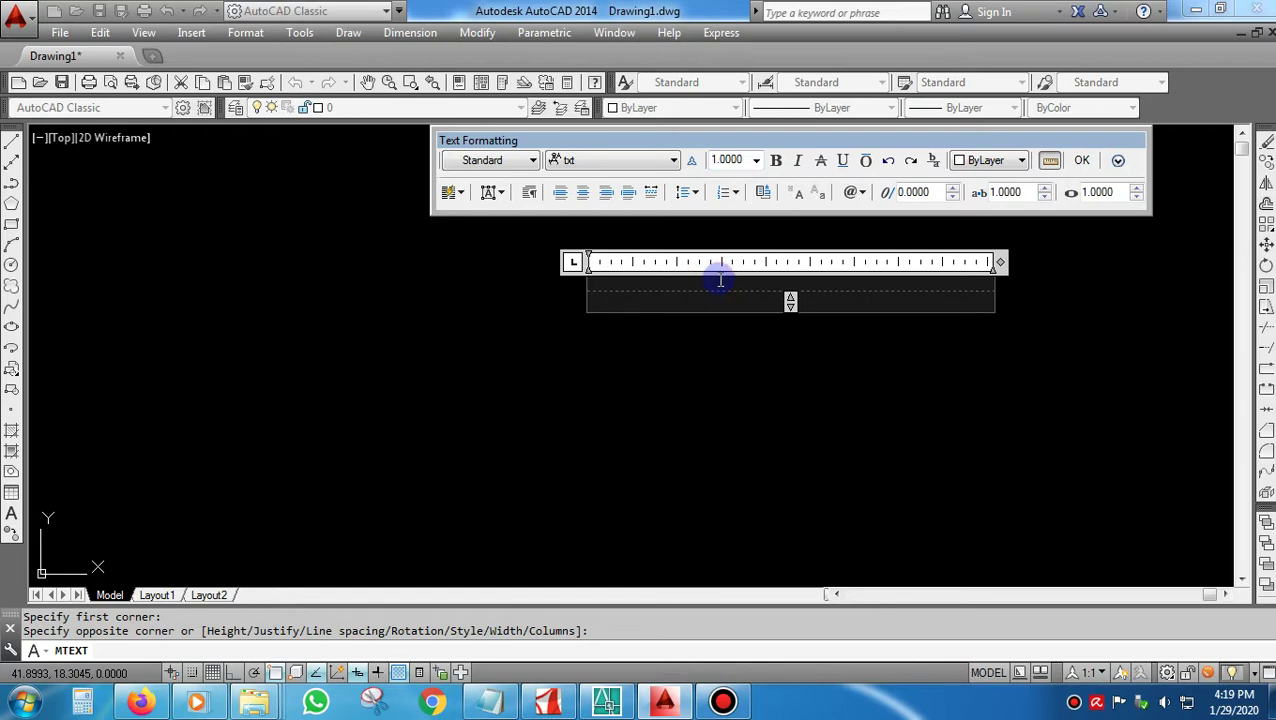
# Enter "DRAFTER INDONESIA" in the text box and widen its column so the words fit on one line.
pyautogui.write('DRAF')
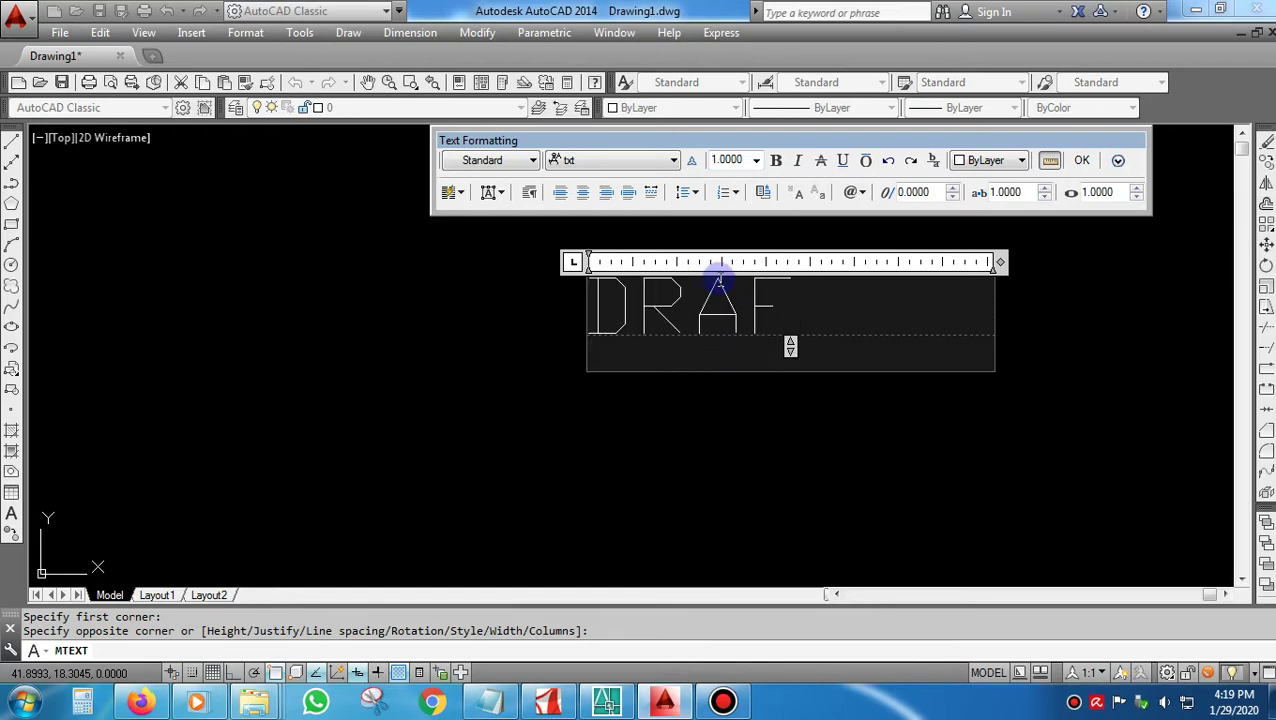
pyautogui.write('TER IN')
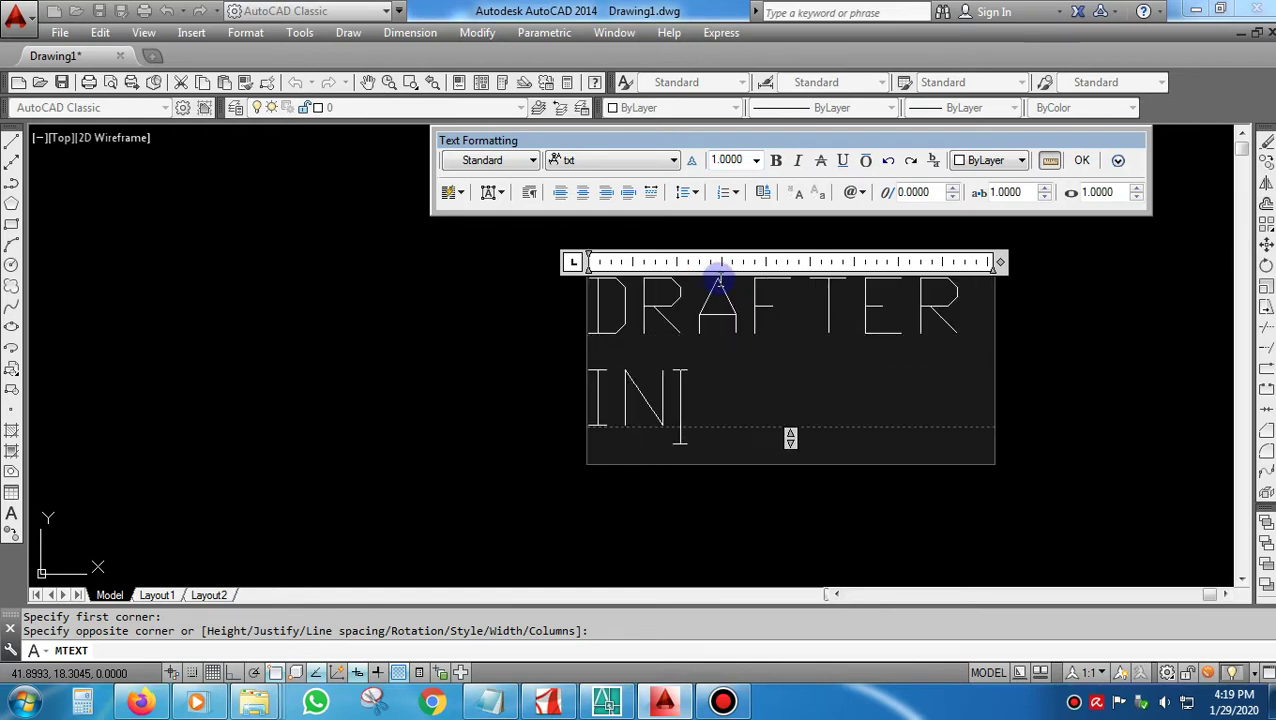
pyautogui.write('DONESIA')
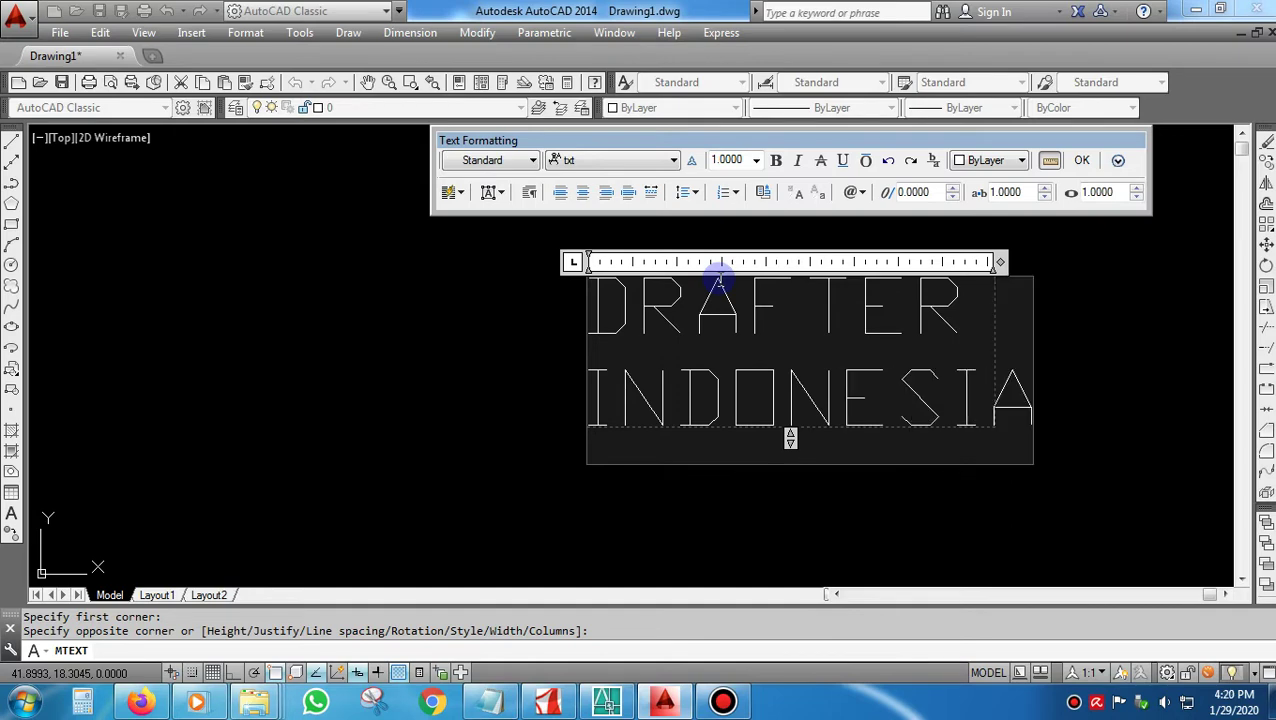
pyautogui.moveTo(1000, 262); pyautogui.dragTo(1226, 264)
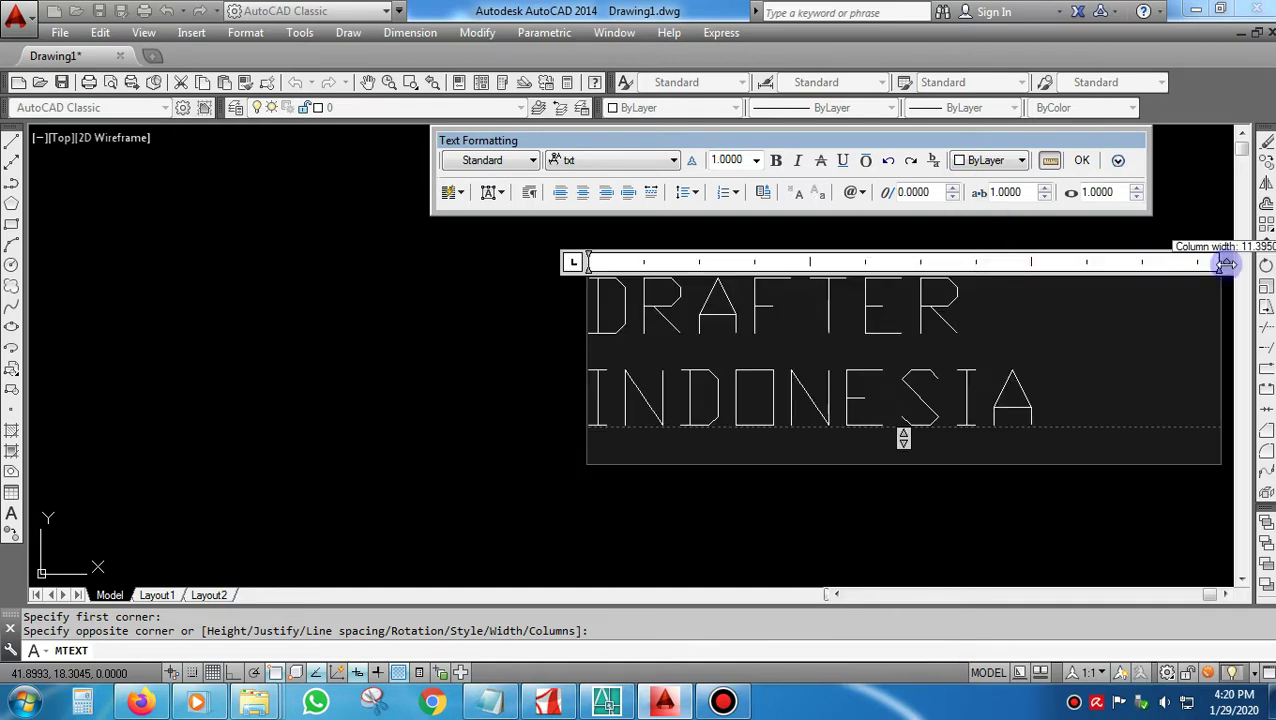
pyautogui.scroll(-4, 365, 330)
pyautogui.moveTo(741, 289); pyautogui.dragTo(882, 288)
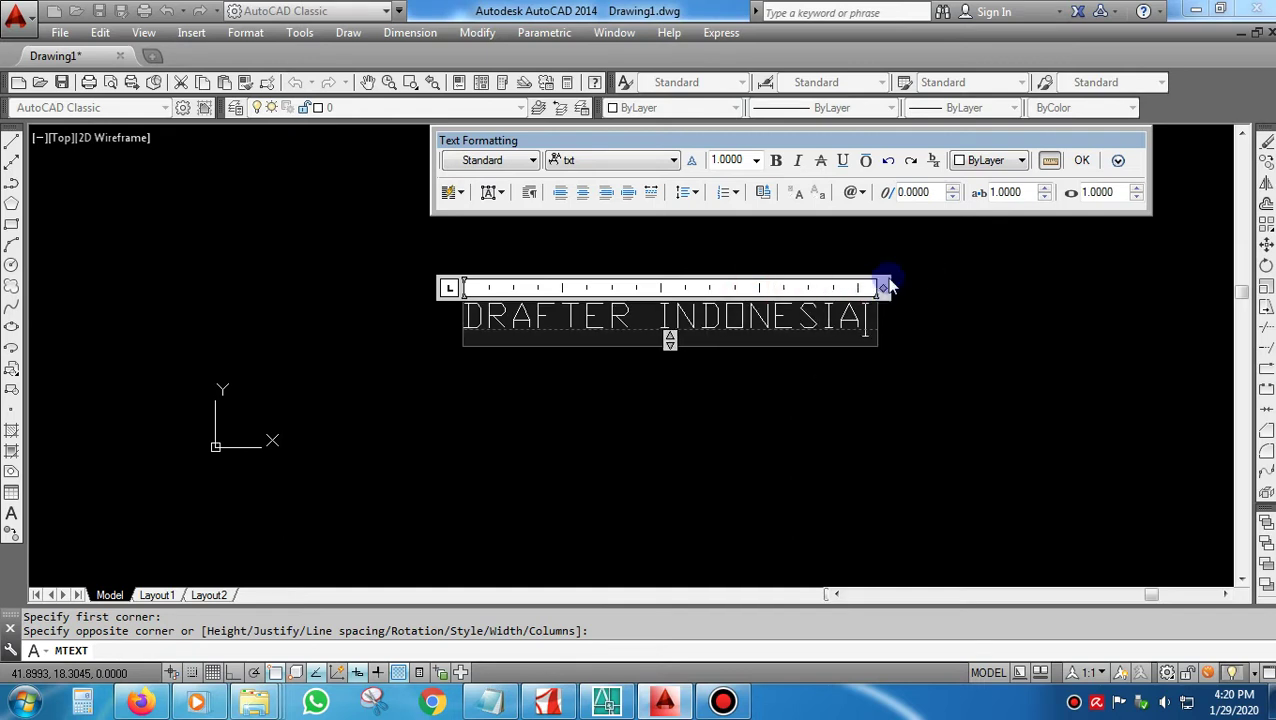
pyautogui.click(1081, 161)
pyautogui.scroll(3, 420, 298)
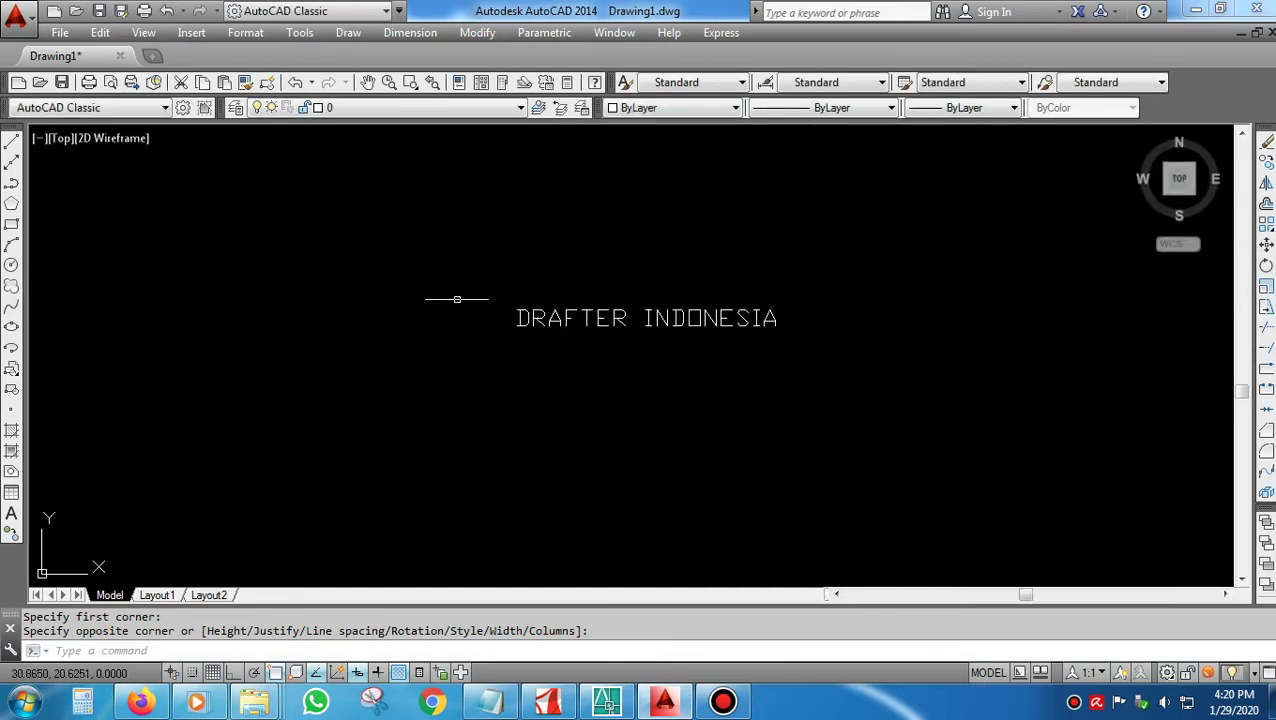
pyautogui.write('c')
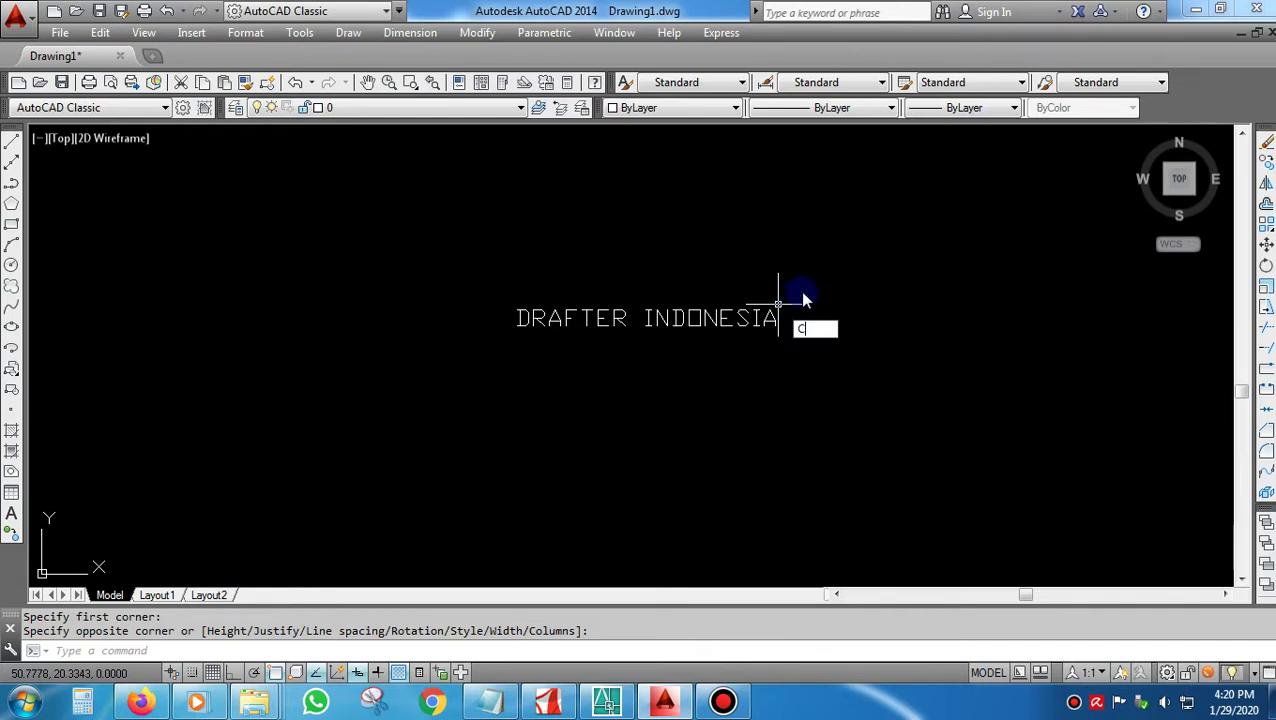
pyautogui.write('o')
pyautogui.press('space')
pyautogui.click(725, 344)
pyautogui.click(716, 322)
pyautogui.press('Escape')
pyautogui.press('Escape')
# Copy the "DRAFTER INDONESIA" text freehand to a spot about 3 units below the original.
pyautogui.write('c')
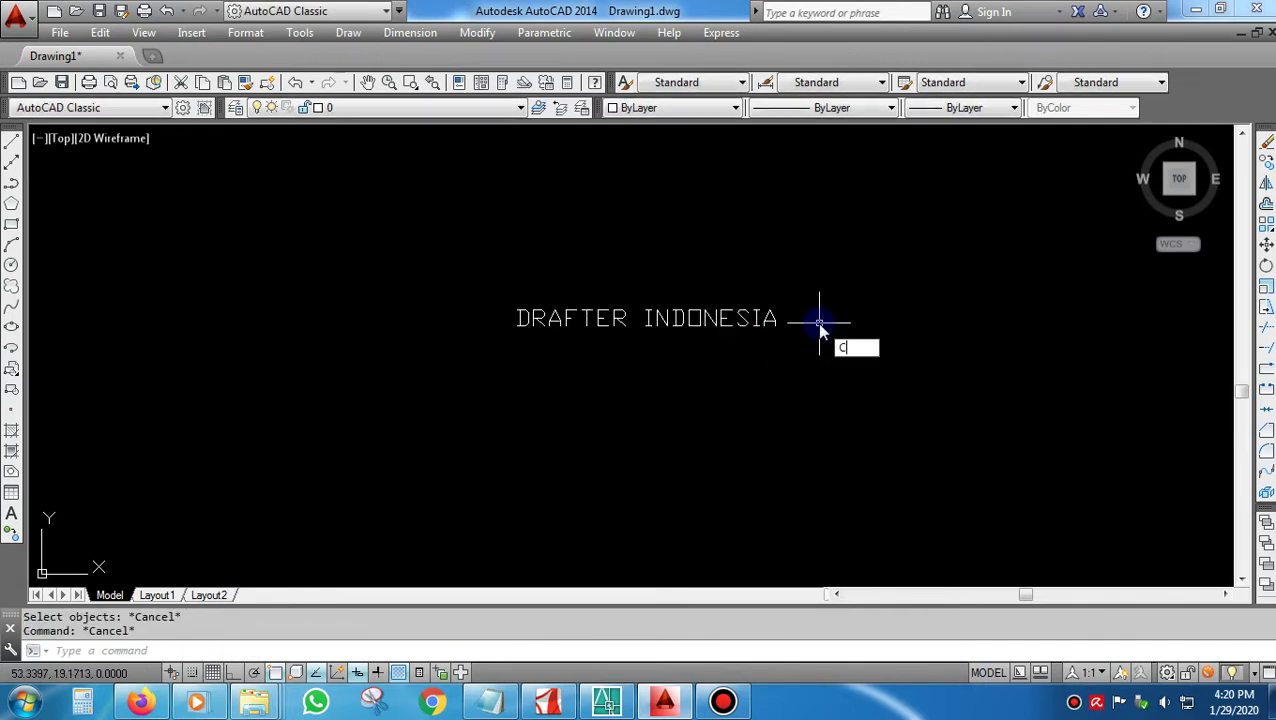
pyautogui.write('o')
pyautogui.press('space')
pyautogui.click(817, 299)
pyautogui.click(741, 359)
pyautogui.press('space')
pyautogui.click(847, 323)
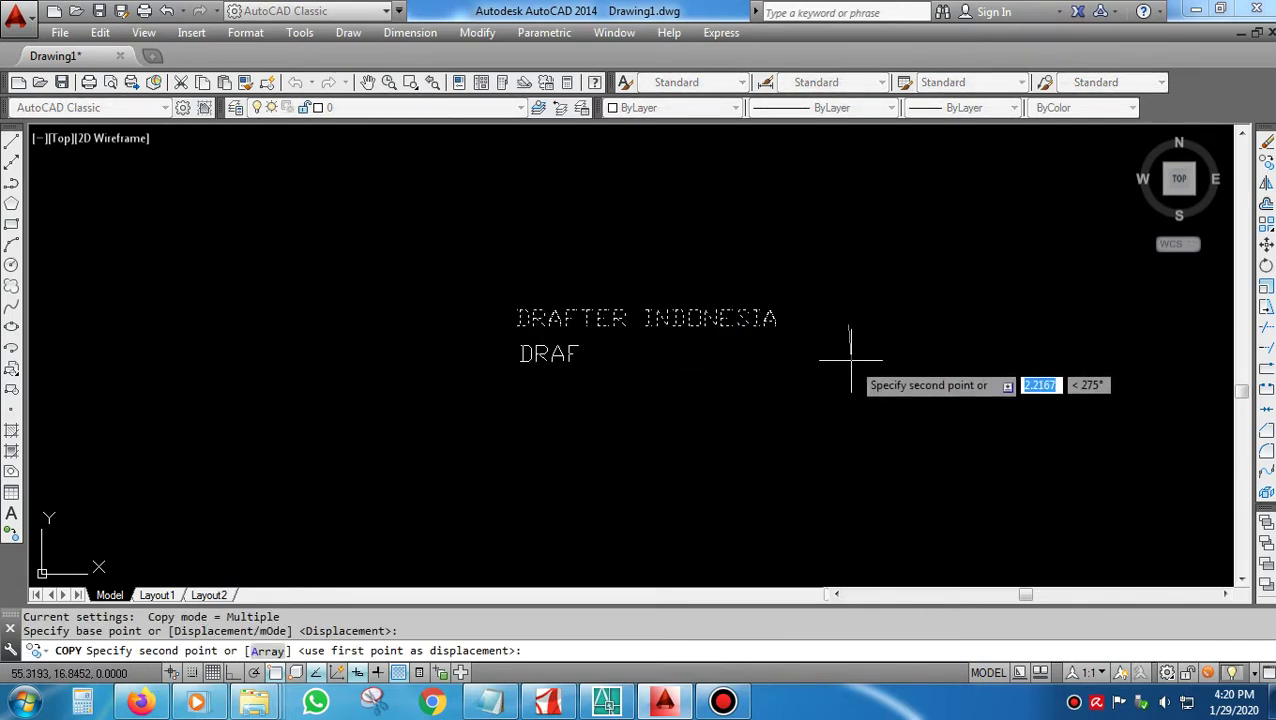
pyautogui.click(849, 370)
pyautogui.press('space')
# Erase the lower copy of the "DRAFTER INDONESIA" text.
pyautogui.write('e')
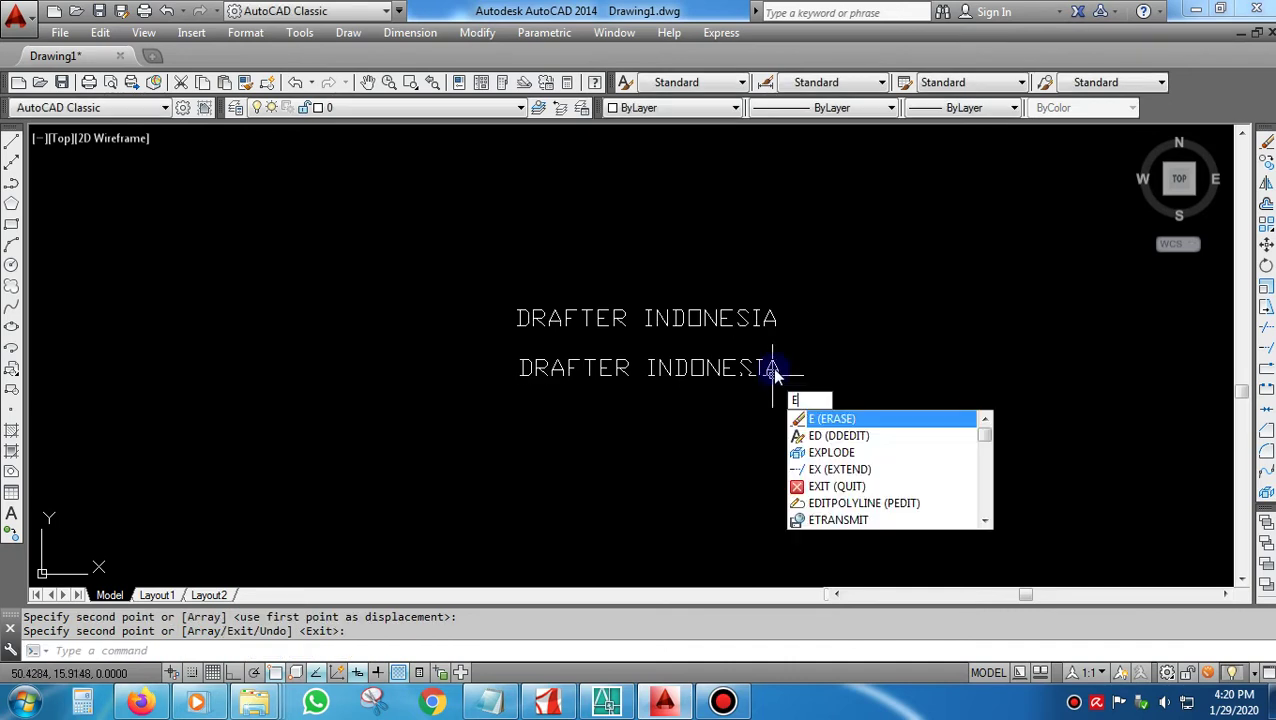
pyautogui.click(778, 369)
pyautogui.write('e')
pyautogui.press('space')
# Copy the "DRAFTER INDONESIA" text about 3.2 units straight down with Ortho turned on.
pyautogui.write('co')
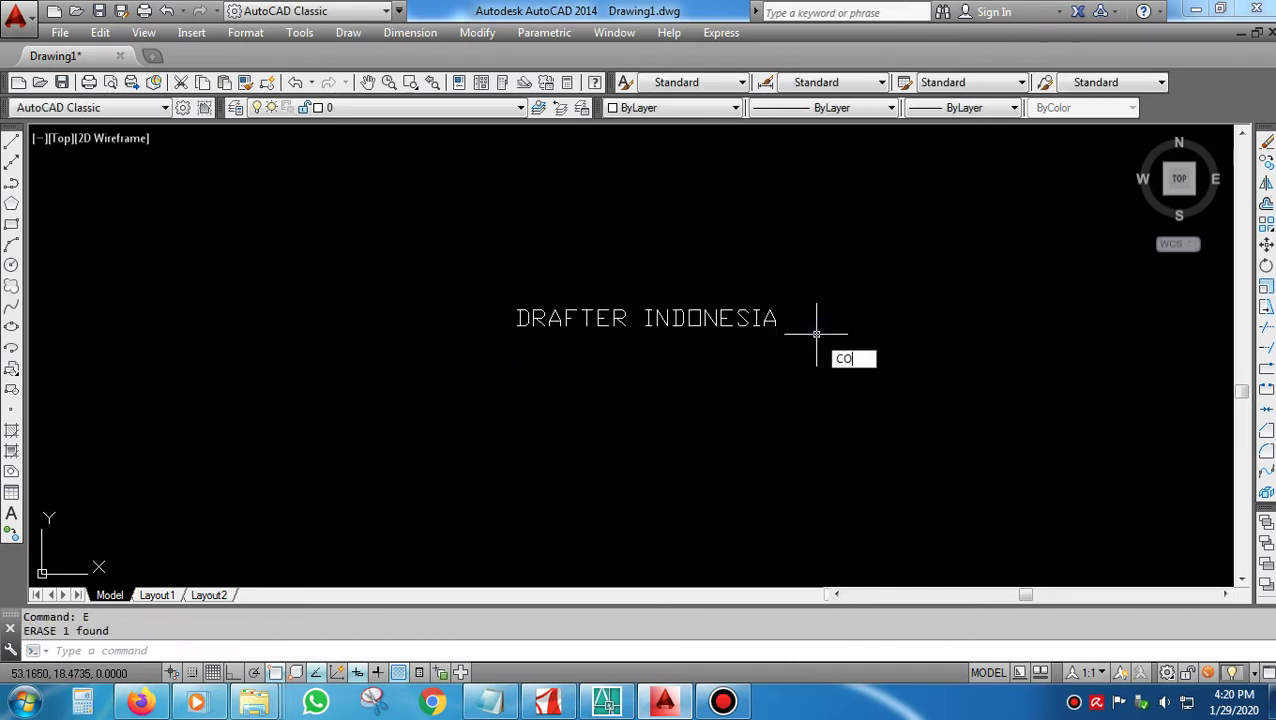
pyautogui.press('space')
pyautogui.click(814, 334)
pyautogui.click(750, 305)
pyautogui.press('space')
pyautogui.click(828, 322)
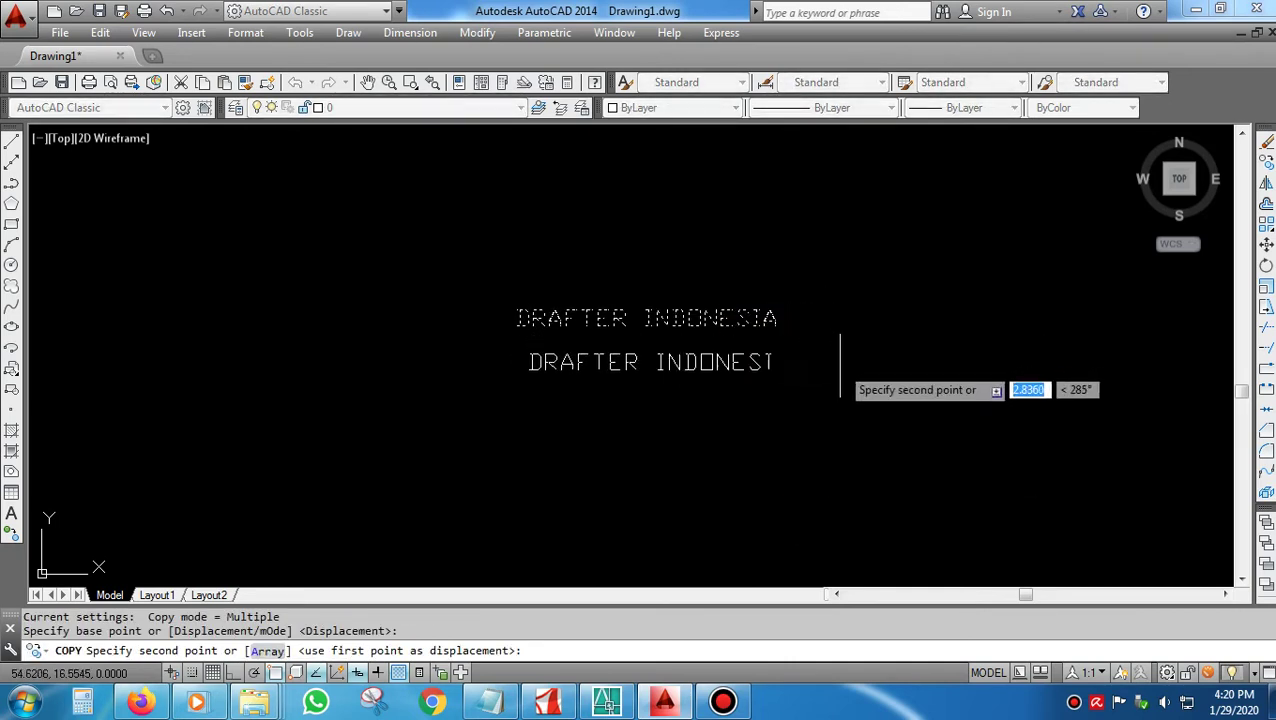
pyautogui.press('F8')
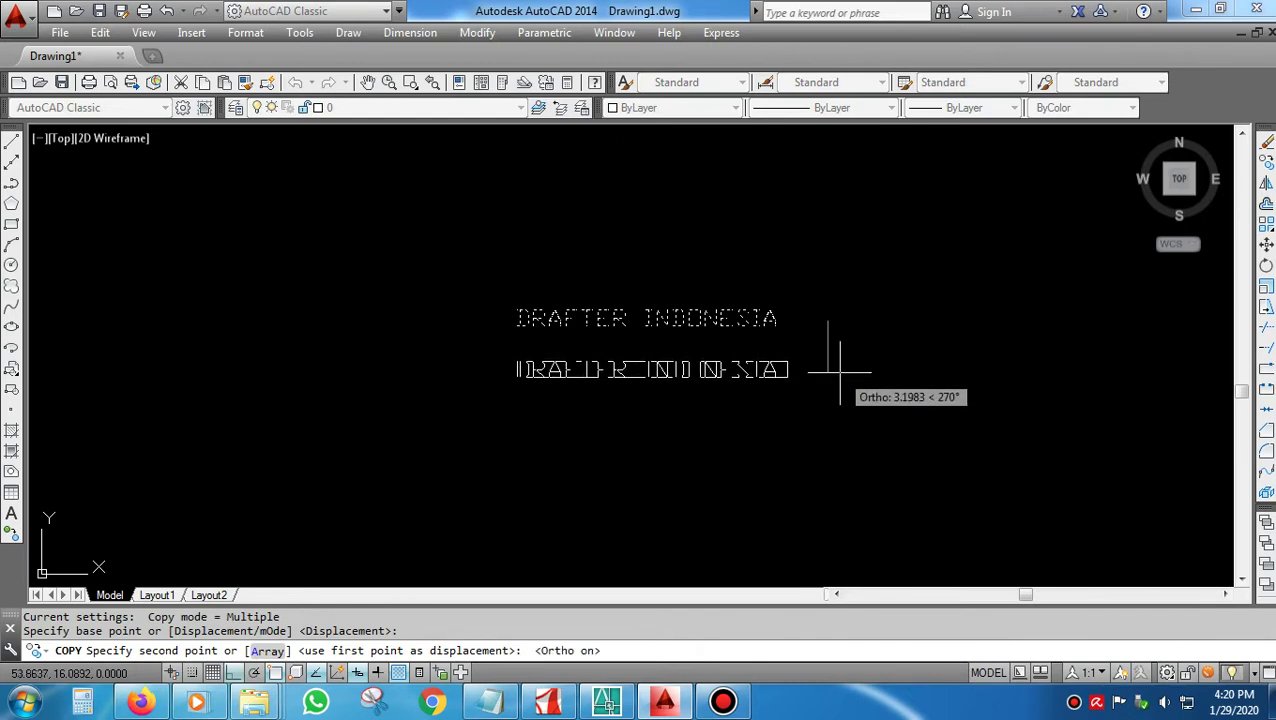
pyautogui.click(840, 372)
pyautogui.press('space')
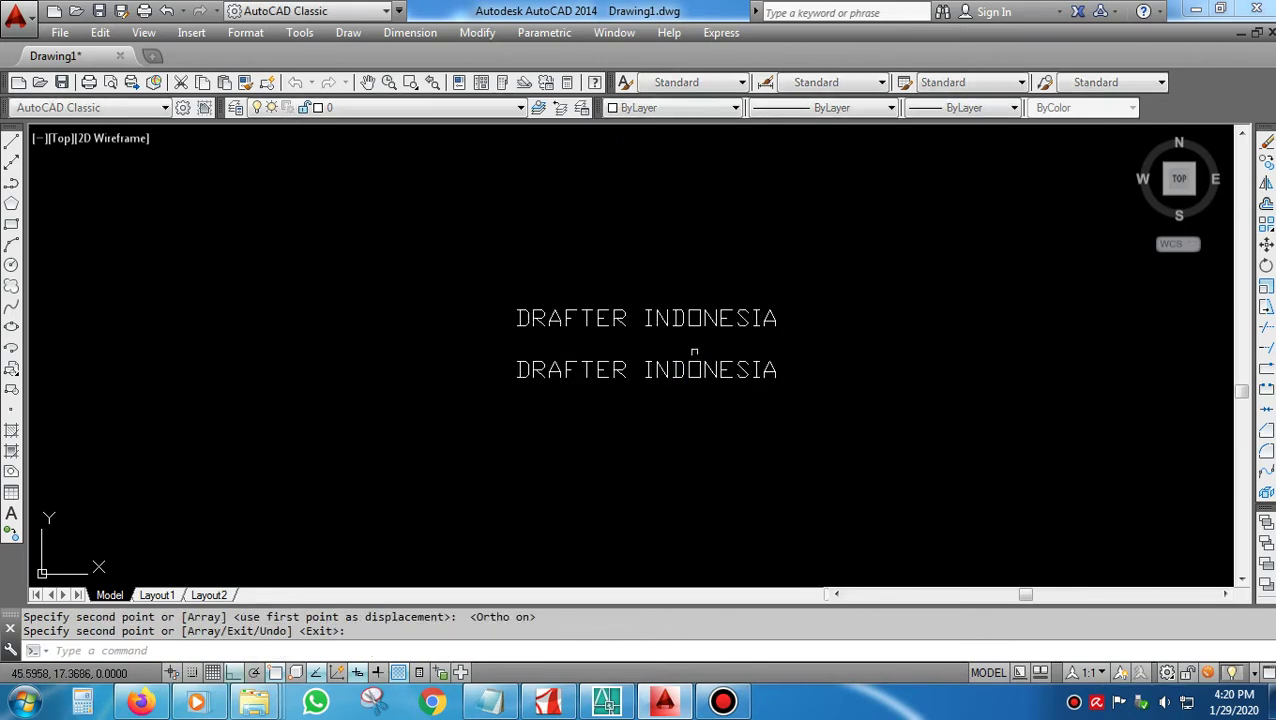
# Edit the lower "DRAFTER INDONESIA" text so it reads "Drafter Indonesia".
pyautogui.write('ed')
pyautogui.press('space')
pyautogui.click(561, 371)
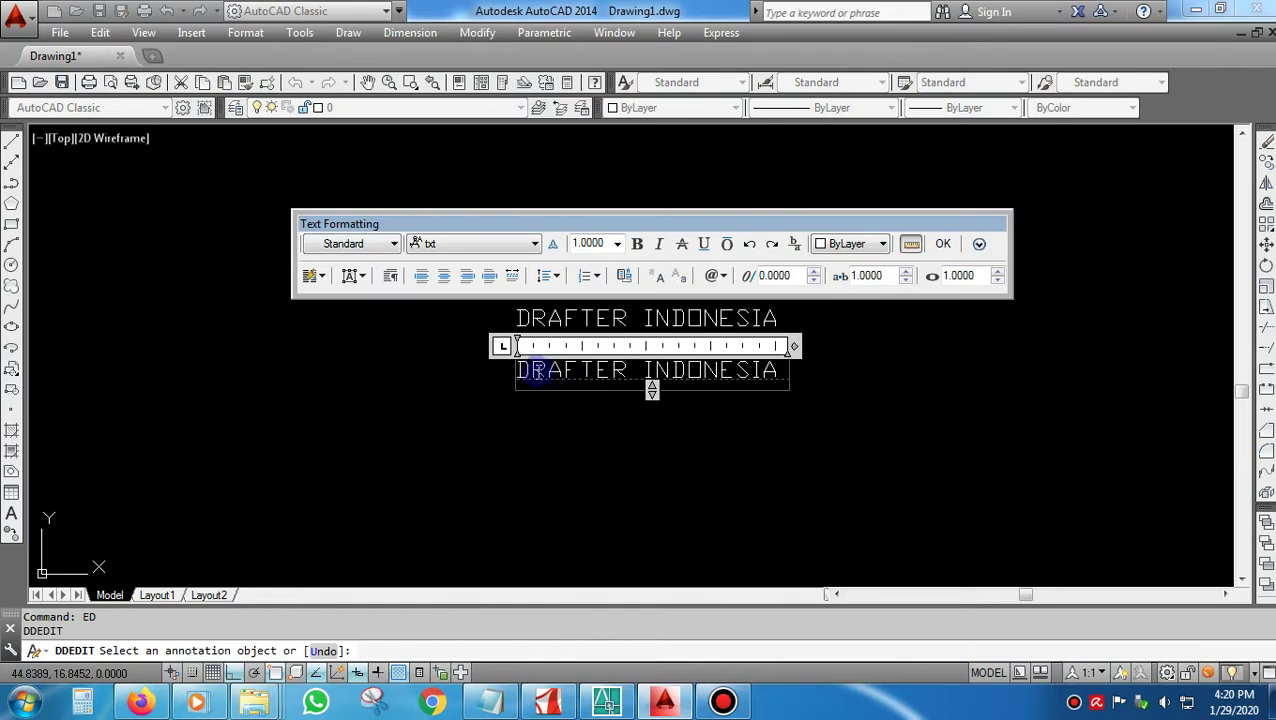
pyautogui.moveTo(537, 371); pyautogui.dragTo(625, 376)
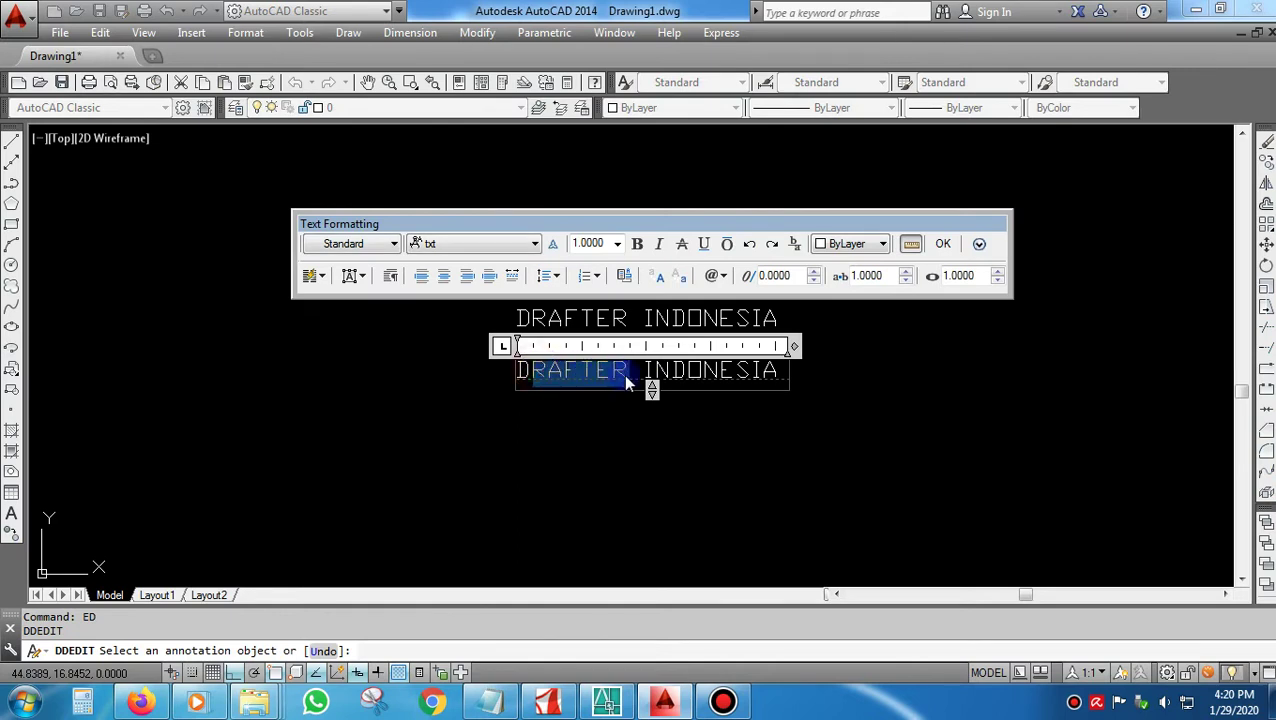
pyautogui.write('rafter')
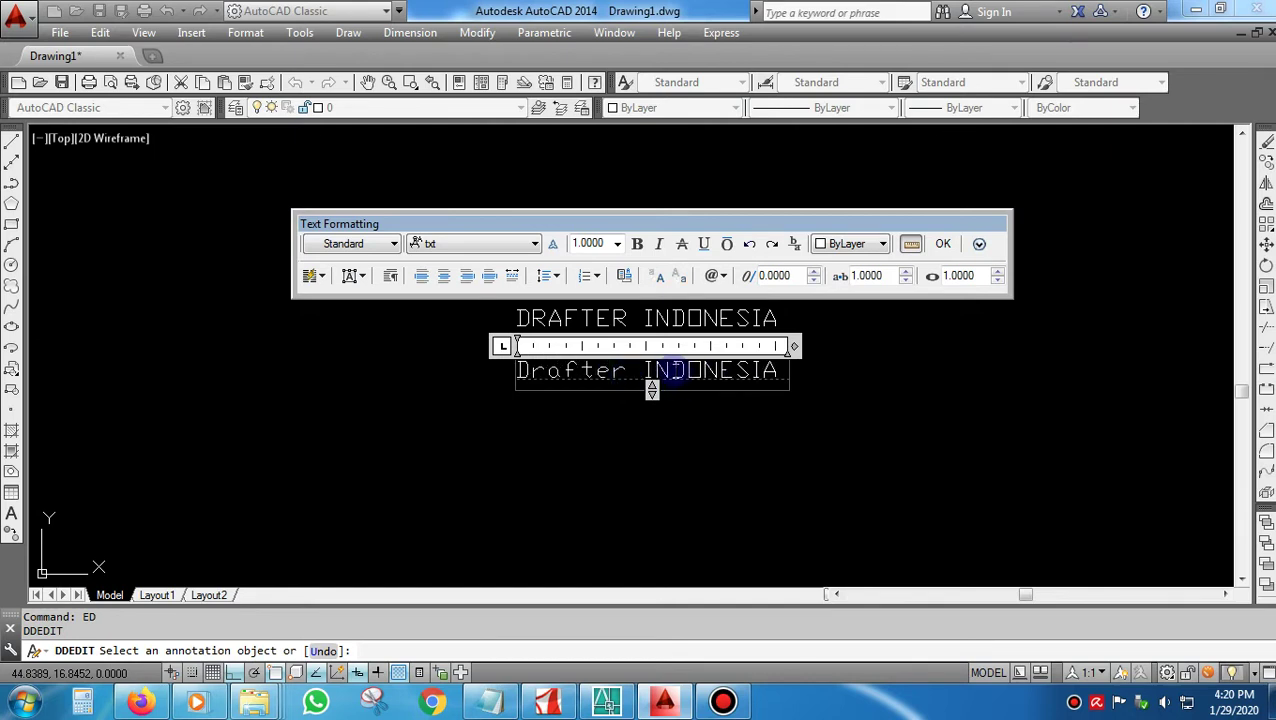
pyautogui.moveTo(659, 370); pyautogui.dragTo(769, 372)
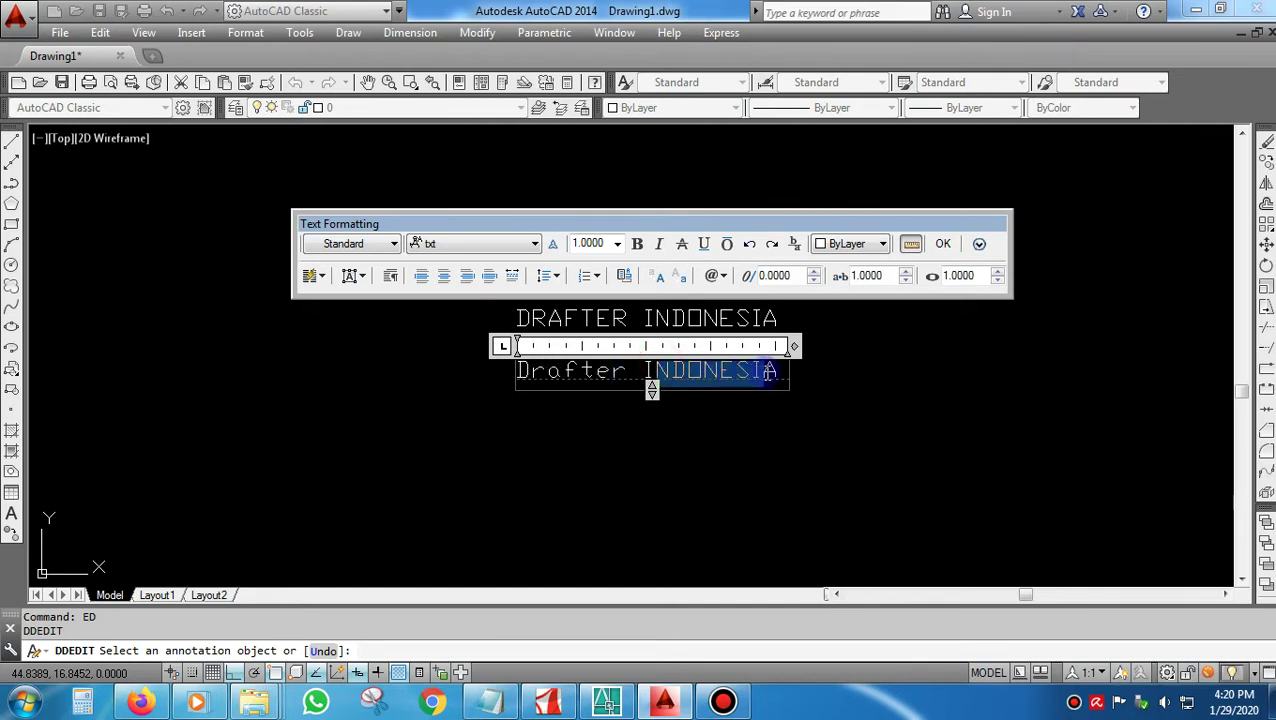
pyautogui.write('In')
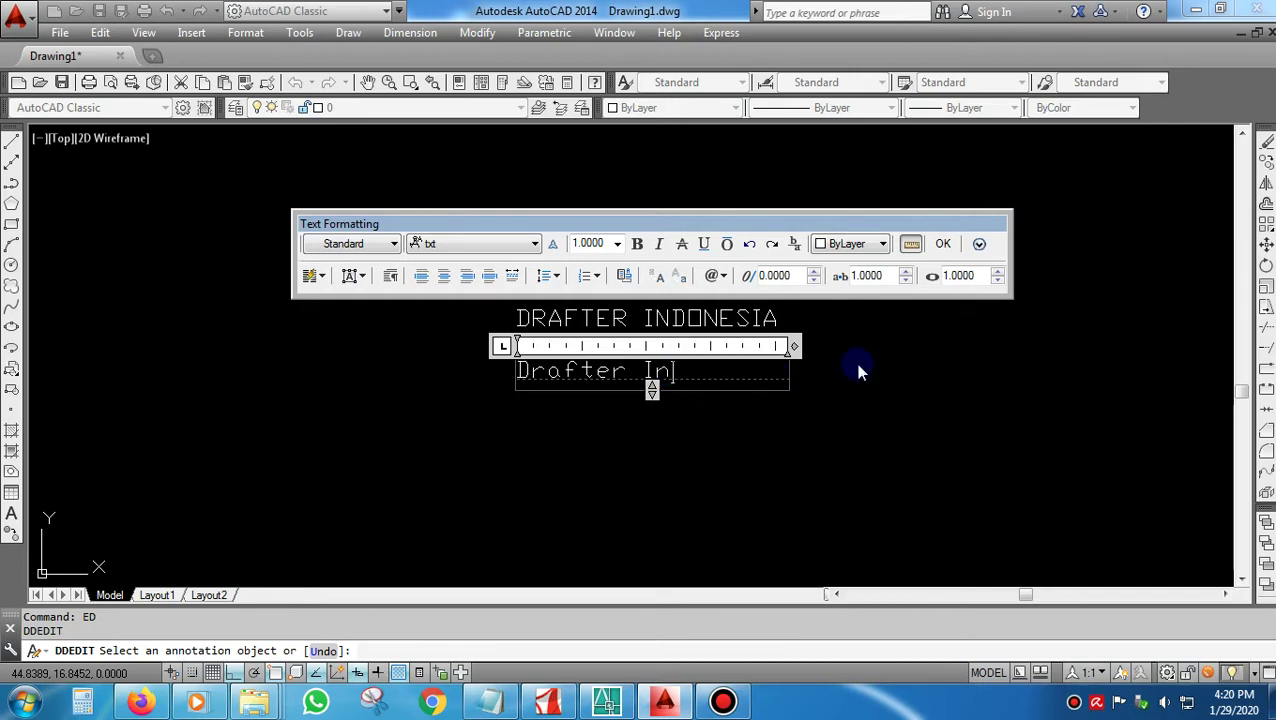
pyautogui.write('donesia')
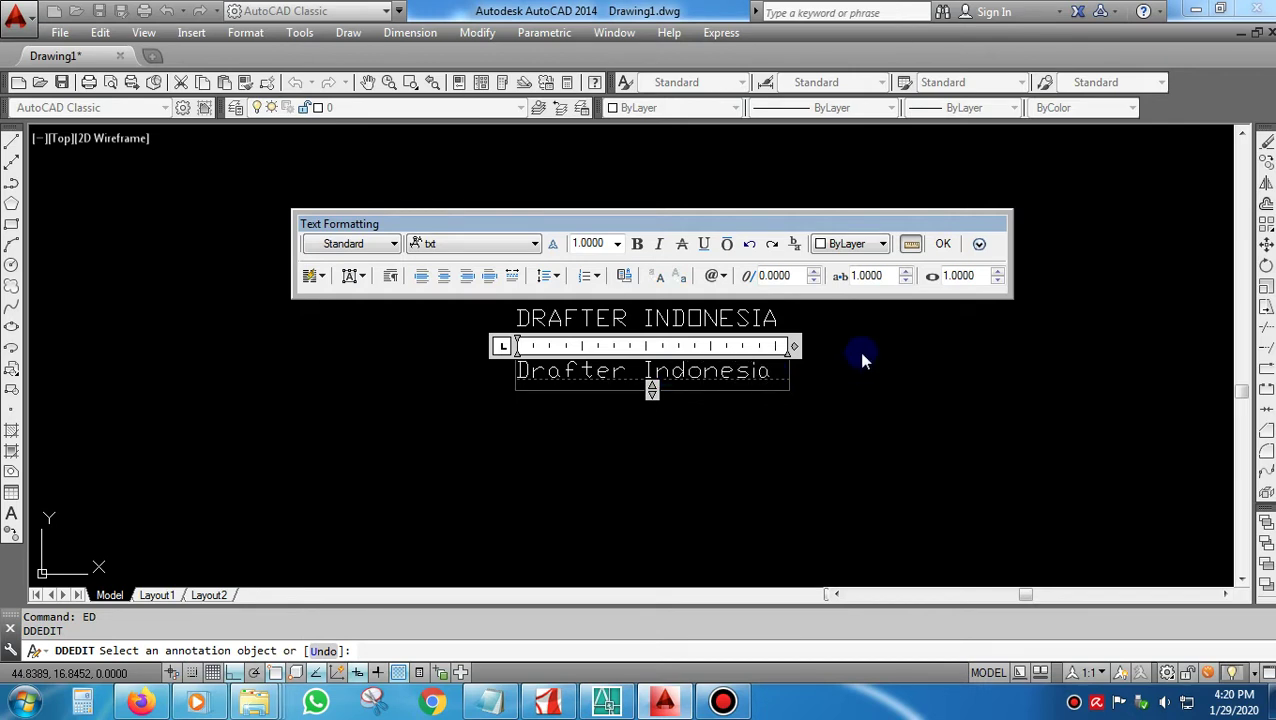
pyautogui.click(812, 411)
# Set the whole lower "Drafter Indonesia" text to the Arial font in bold.
pyautogui.click(768, 372)
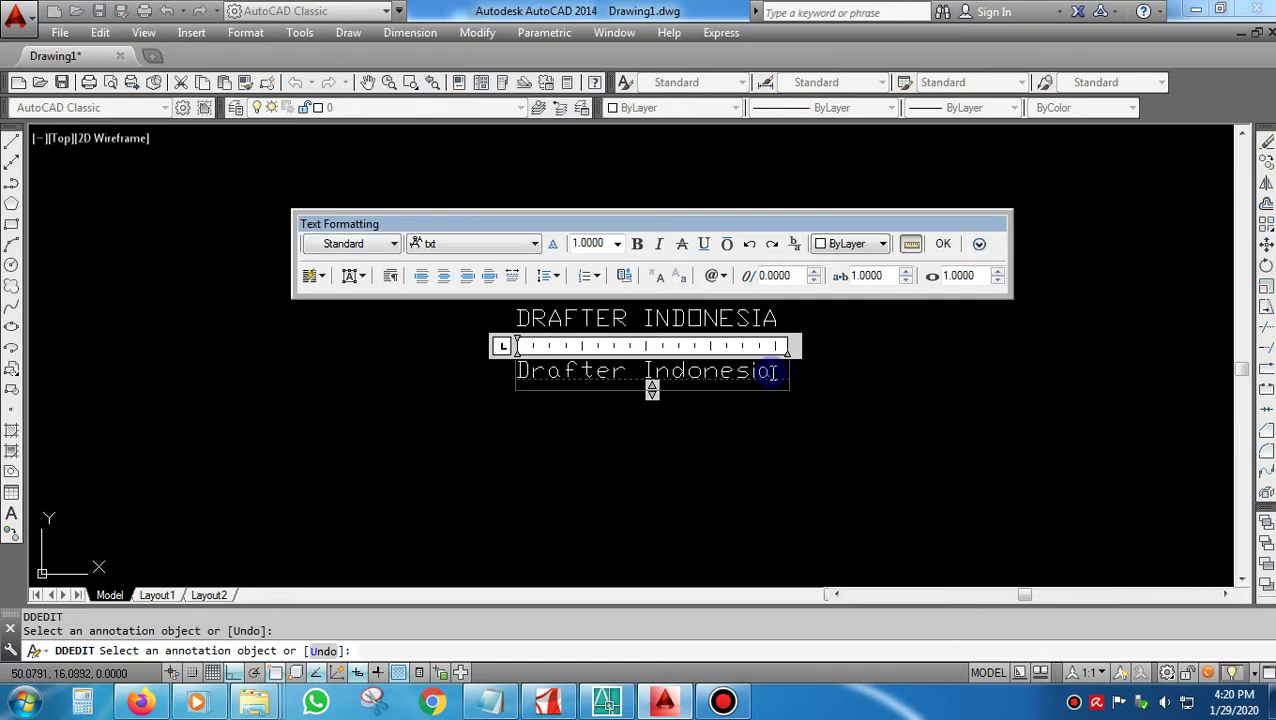
pyautogui.click(458, 244)
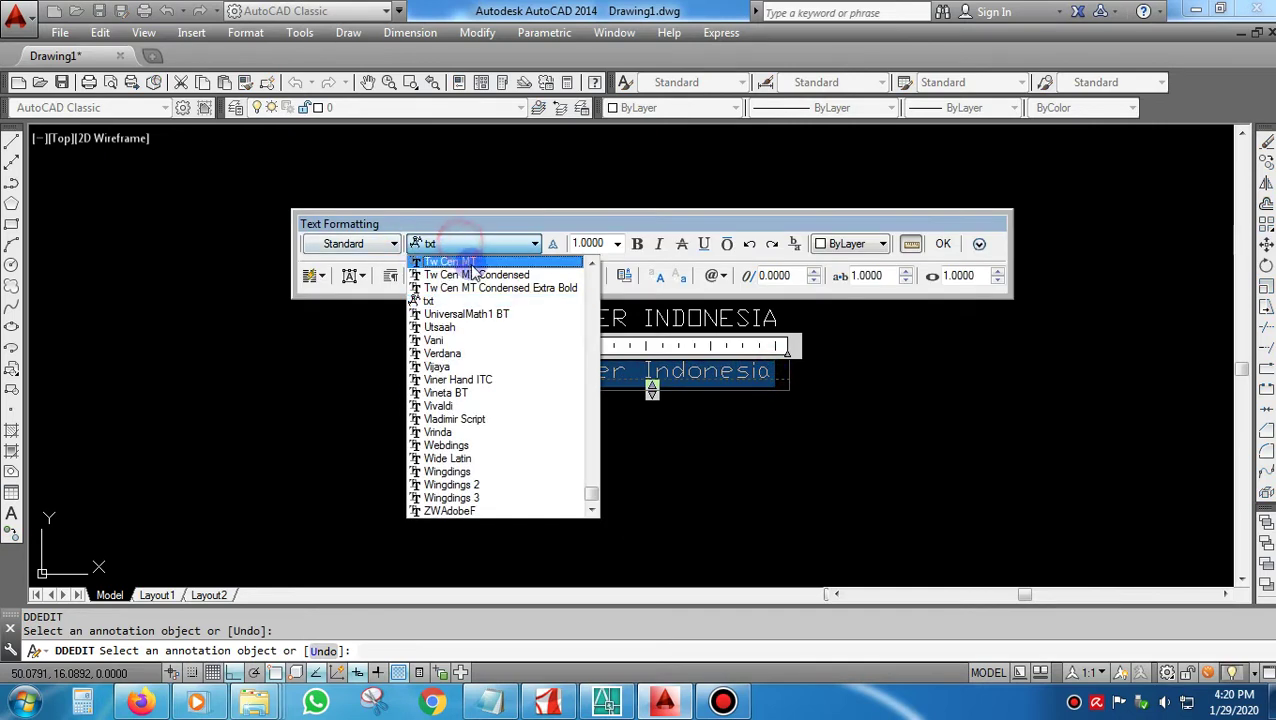
pyautogui.scroll(20, 480, 296)
pyautogui.scroll(-5, 480, 296)
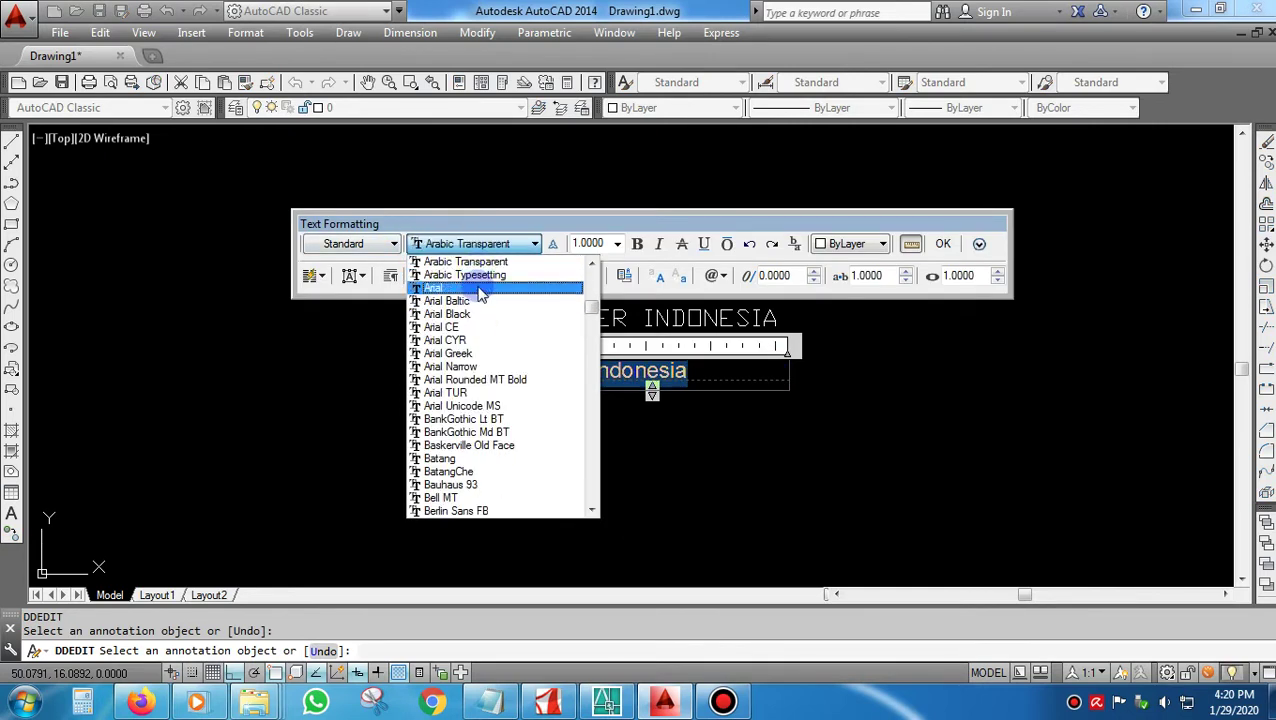
pyautogui.click(478, 289)
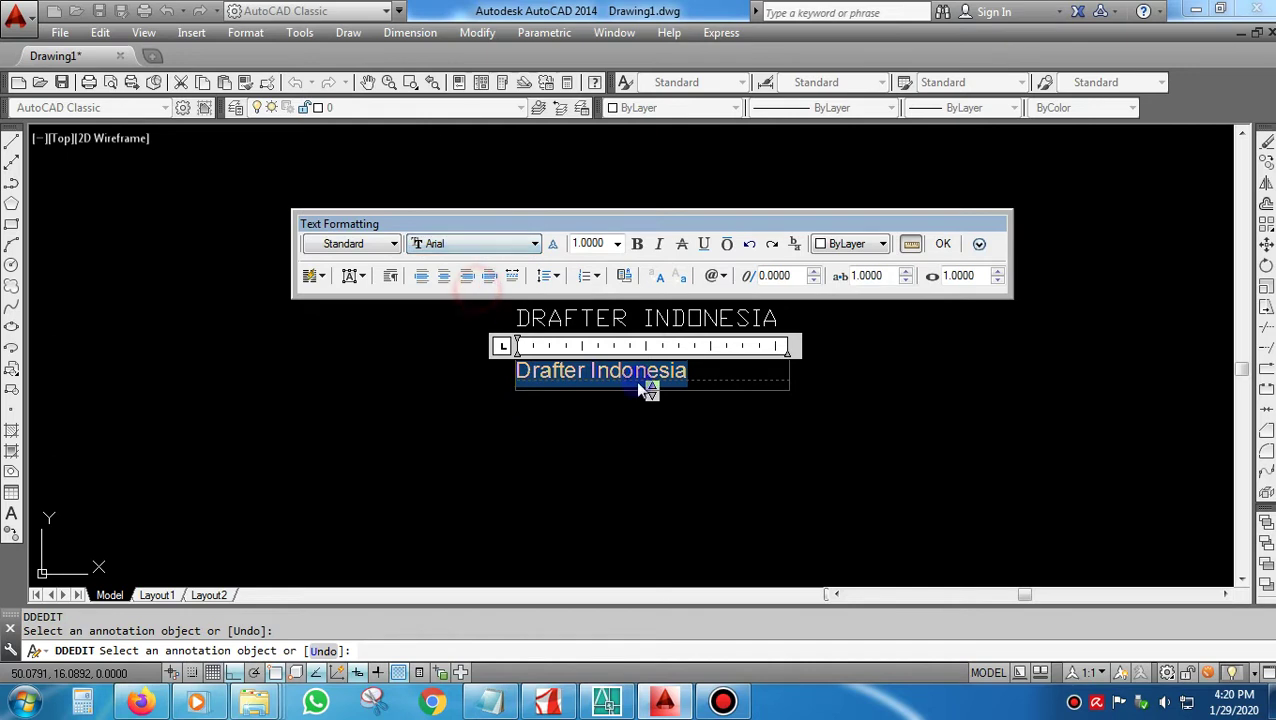
pyautogui.click(640, 246)
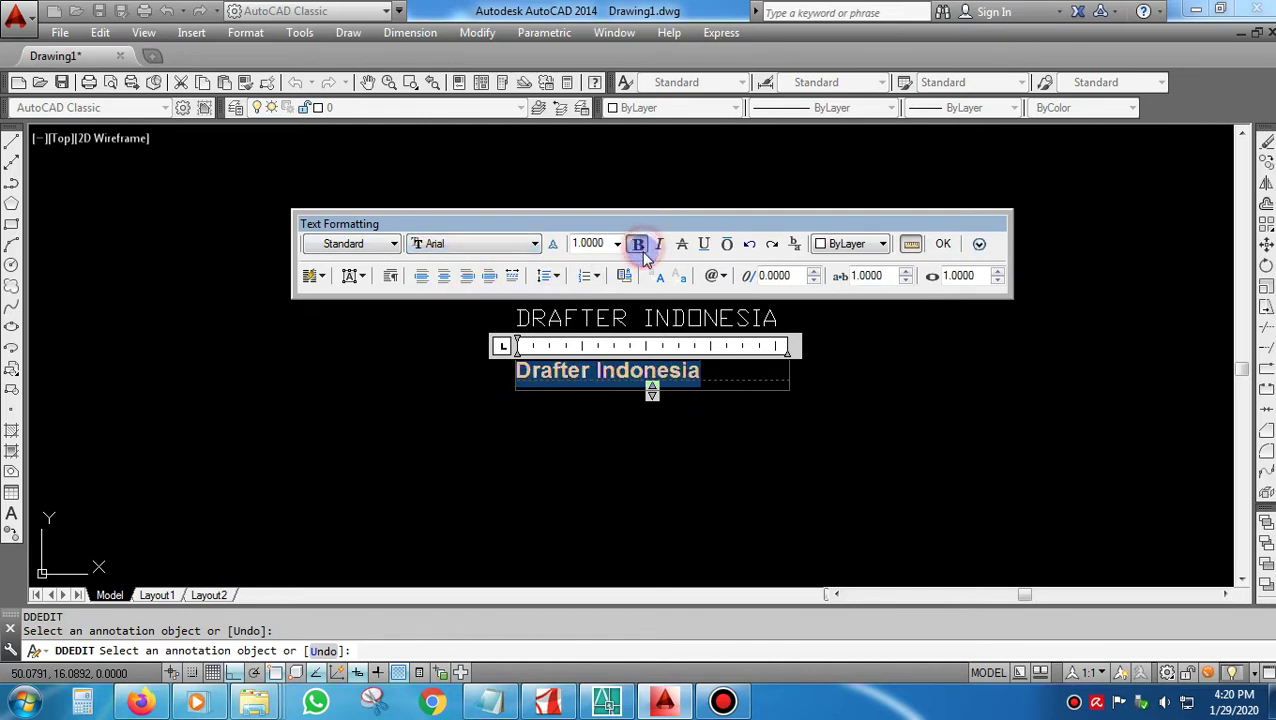
pyautogui.click(726, 423)
pyautogui.press('Escape')
# Set the whole upper "DRAFTER INDONESIA" text to the Times New Roman font in bold.
pyautogui.write('ED')
pyautogui.press('Return')
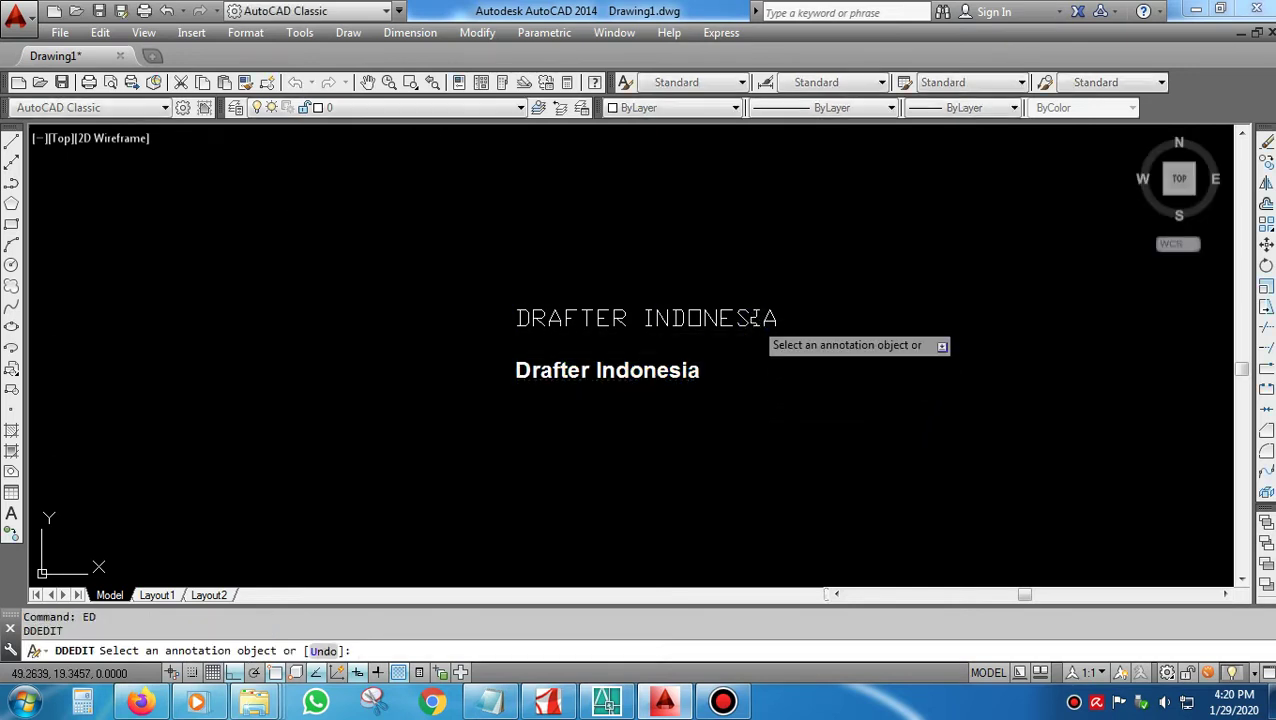
pyautogui.click(757, 318)
pyautogui.moveTo(785, 320); pyautogui.dragTo(484, 265)
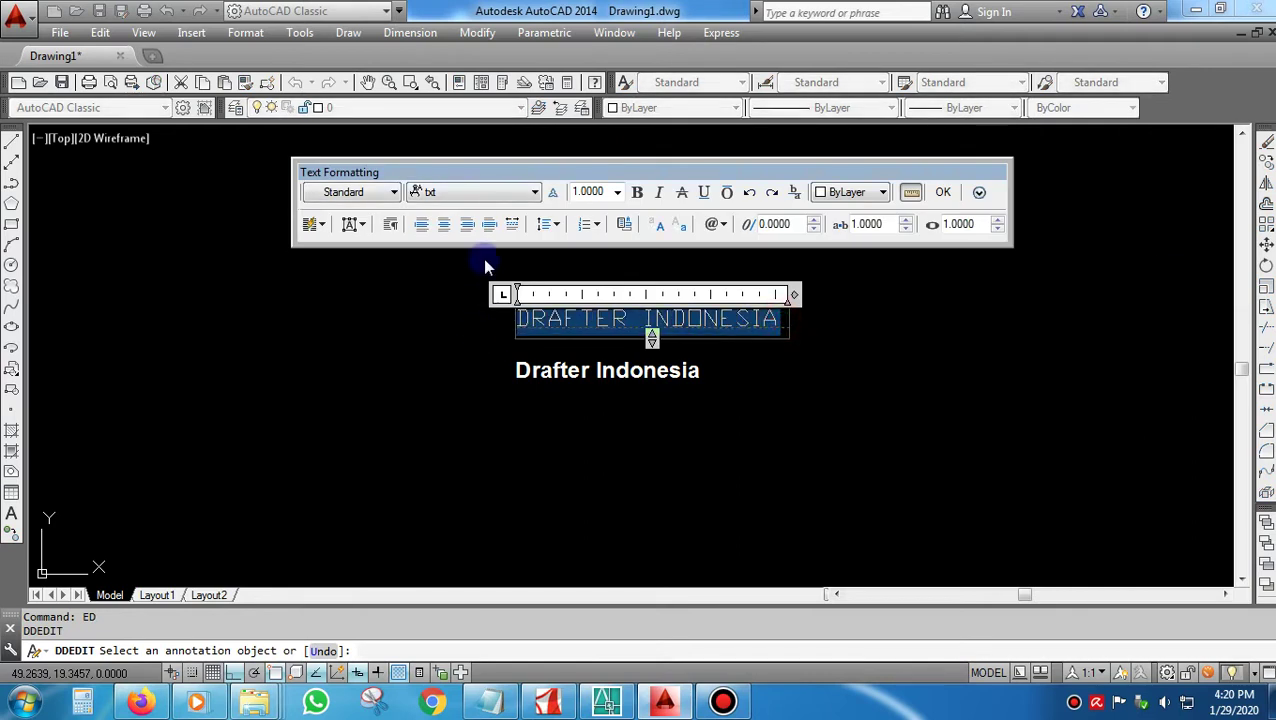
pyautogui.click(480, 196)
pyautogui.scroll(1, 502, 305)
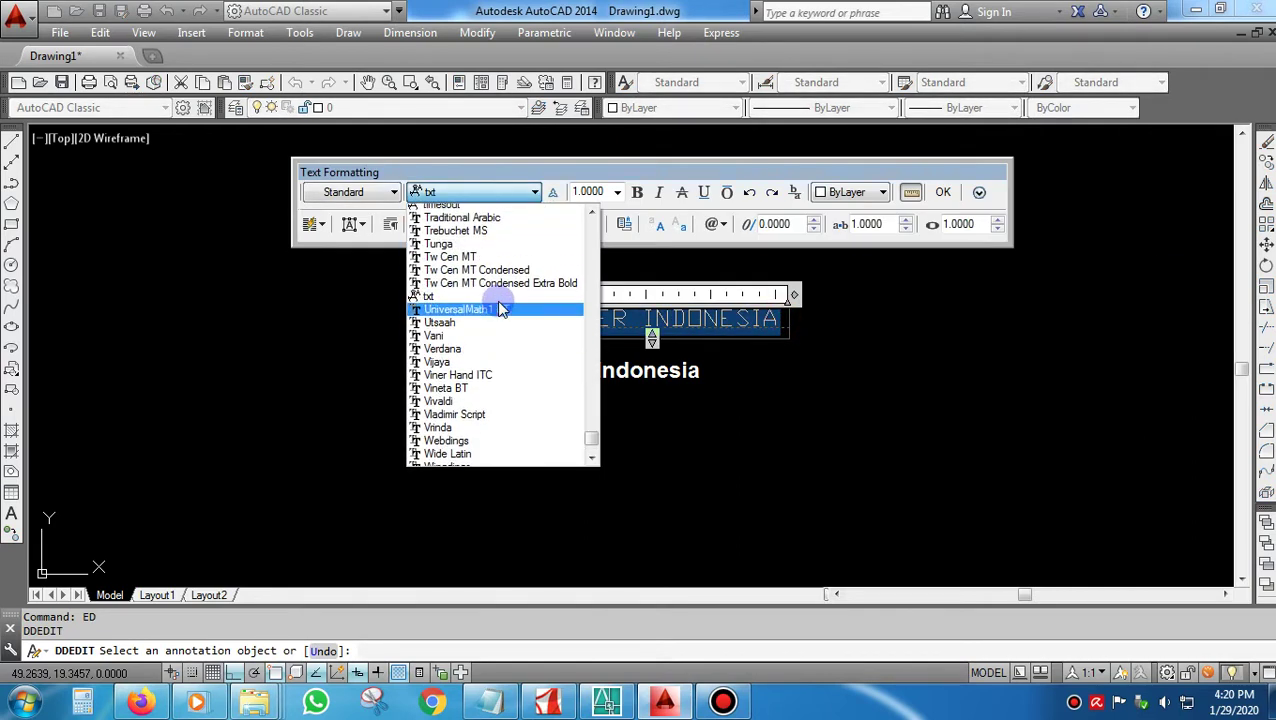
pyautogui.scroll(3, 502, 309)
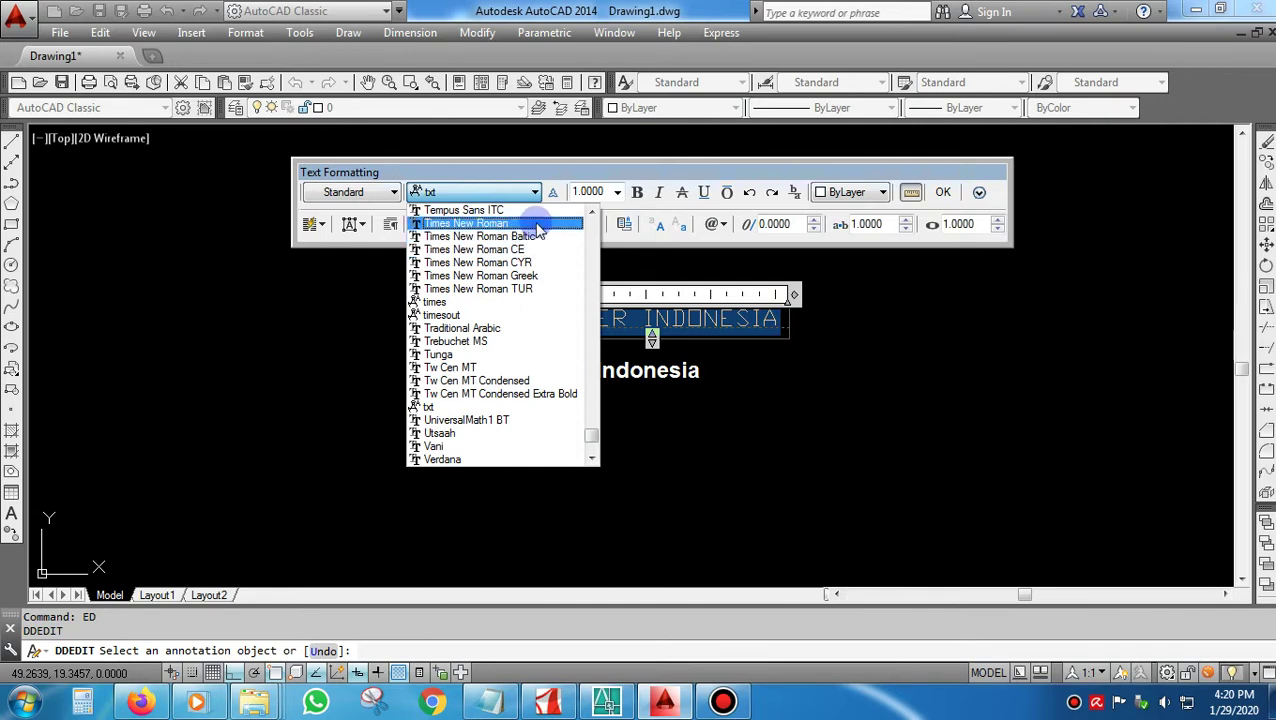
pyautogui.click(538, 226)
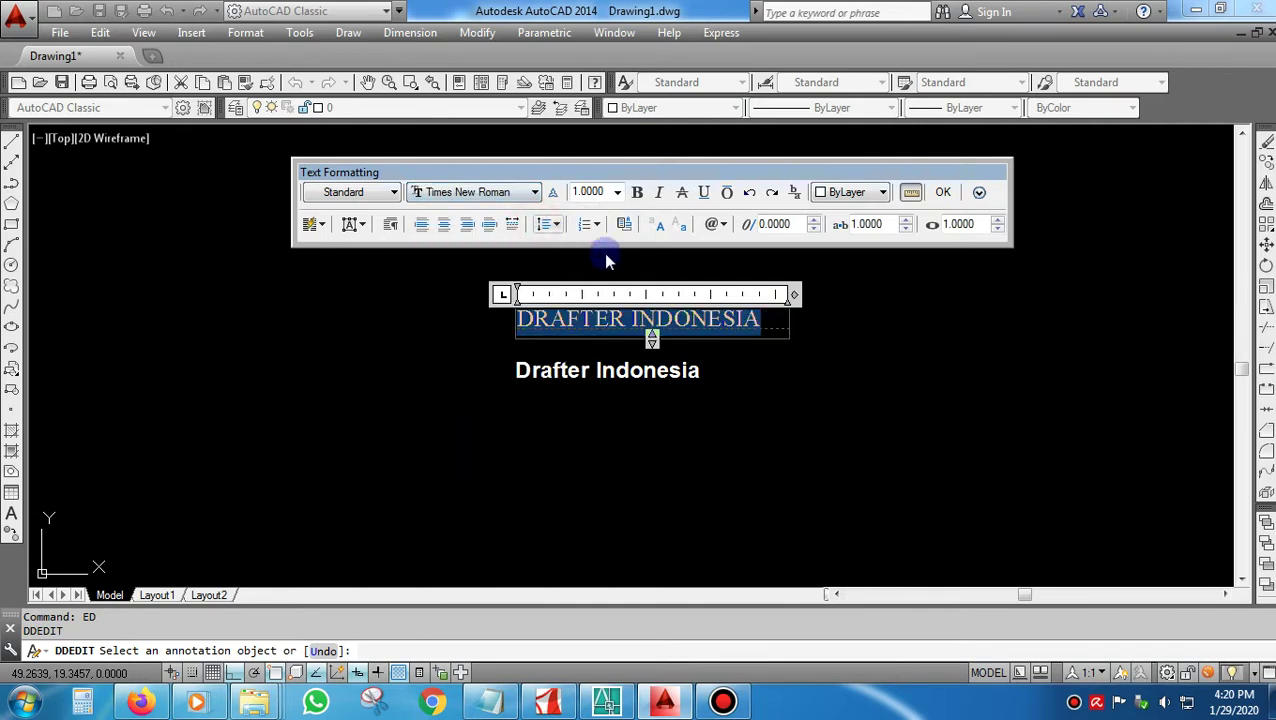
pyautogui.click(638, 192)
pyautogui.click(720, 393)
pyautogui.scroll(2, 718, 376)
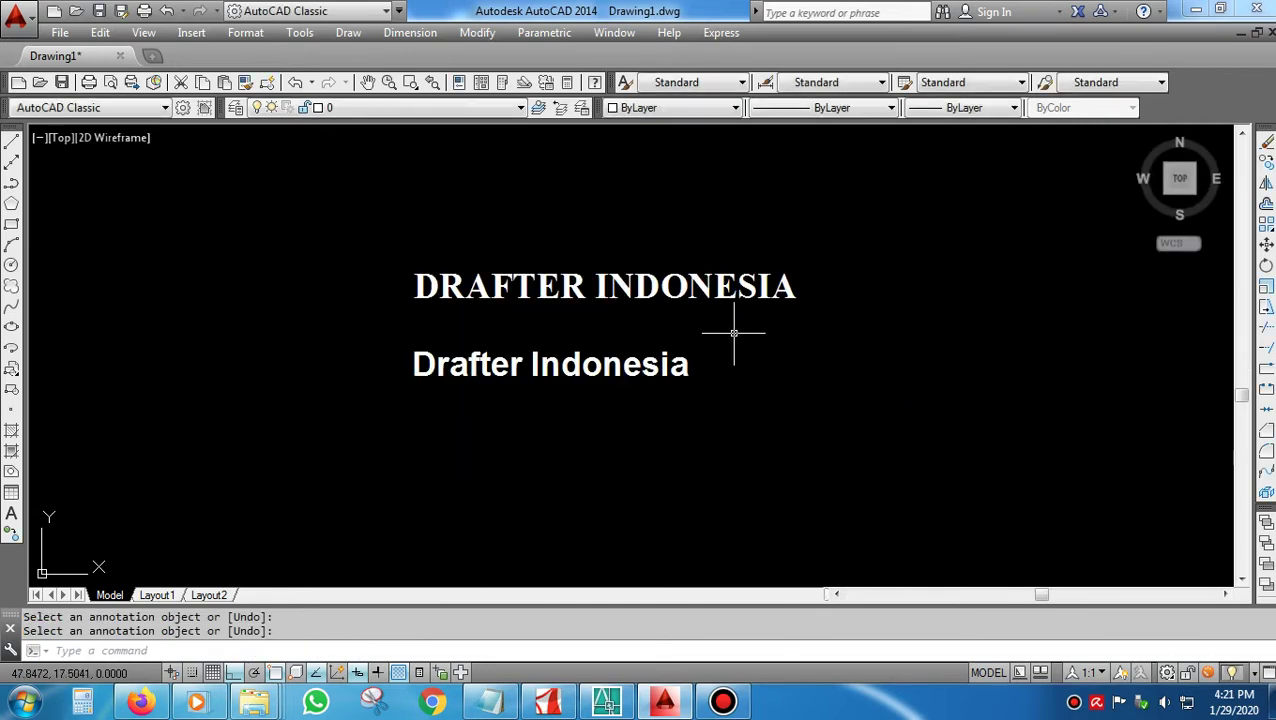
pyautogui.write('co')
pyautogui.press('Return')
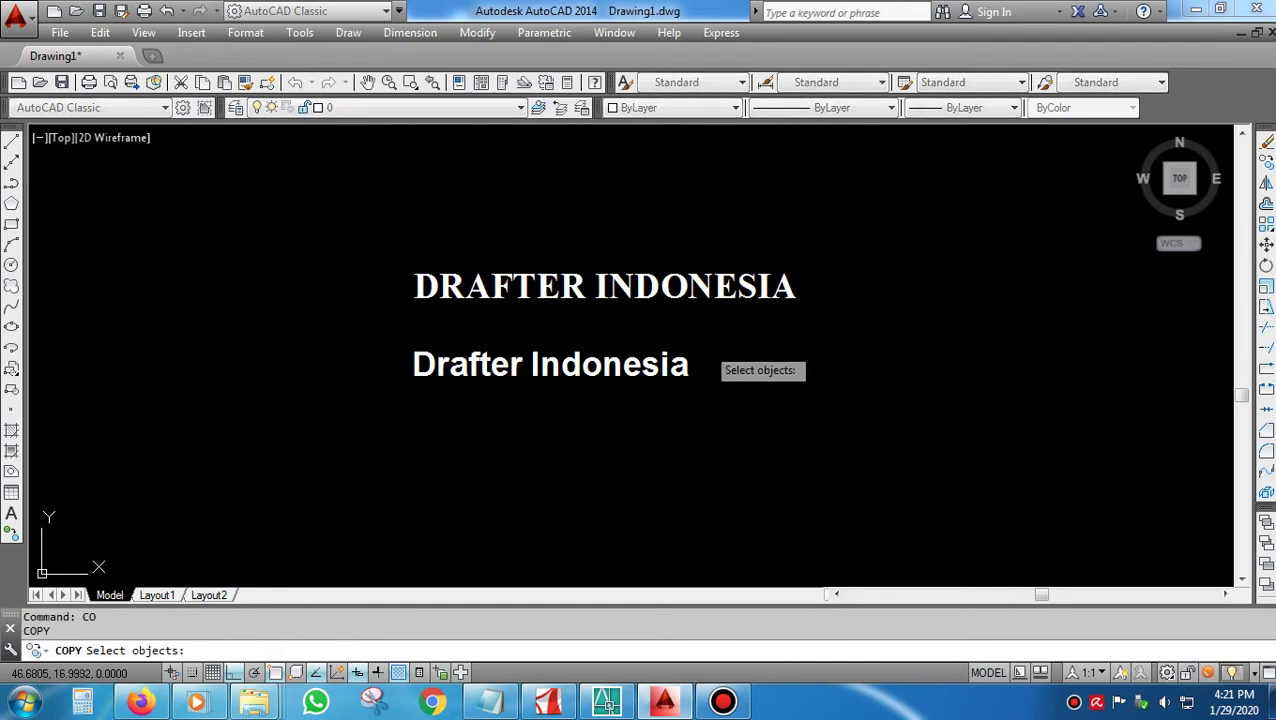
pyautogui.click(705, 346)
pyautogui.click(632, 401)
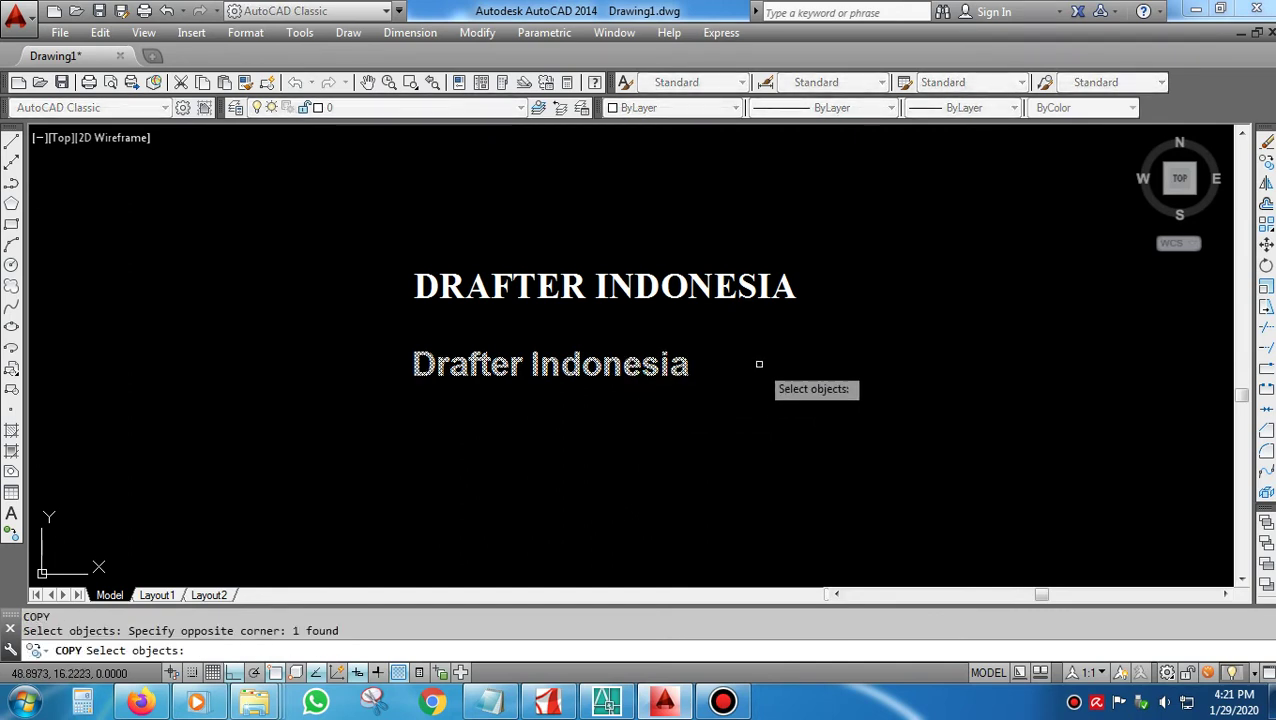
pyautogui.press('Escape')
# Copy the uppercase "DRAFTER INDONESIA" text straight up to a spot just above the original.
pyautogui.write('co')
pyautogui.press('Return')
pyautogui.click(818, 262)
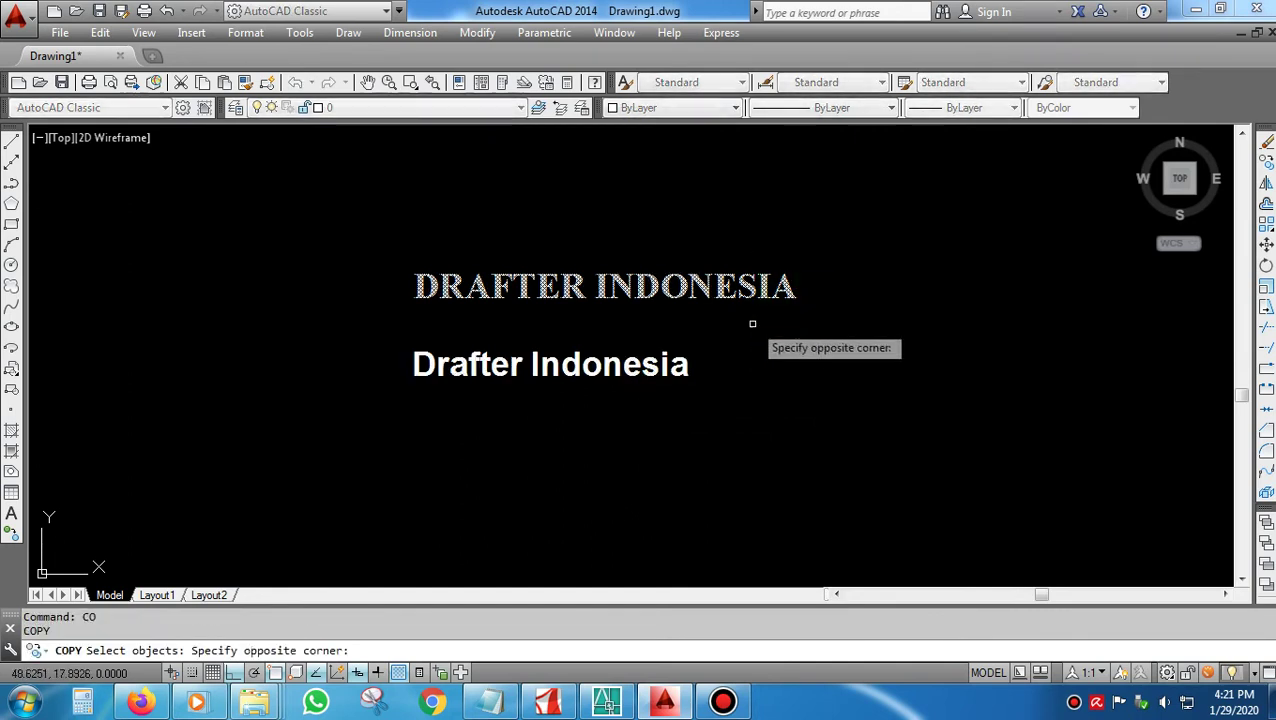
pyautogui.click(752, 322)
pyautogui.press('Return')
pyautogui.click(836, 342)
pyautogui.click(836, 277)
pyautogui.press('Return')
# Copy the "Drafter Indonesia" text straight down to a spot just below the original.
pyautogui.press('Return')
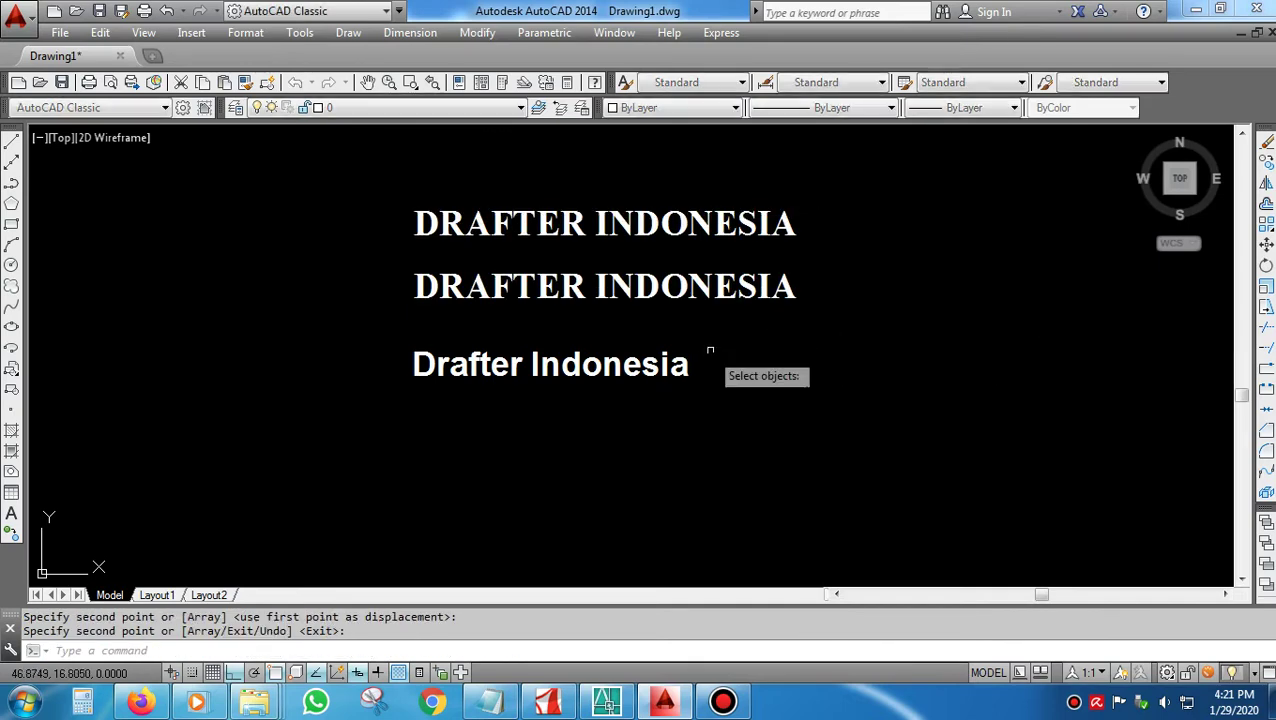
pyautogui.click(709, 350)
pyautogui.click(668, 404)
pyautogui.press('Return')
pyautogui.click(763, 393)
pyautogui.click(763, 444)
pyautogui.press('Return')
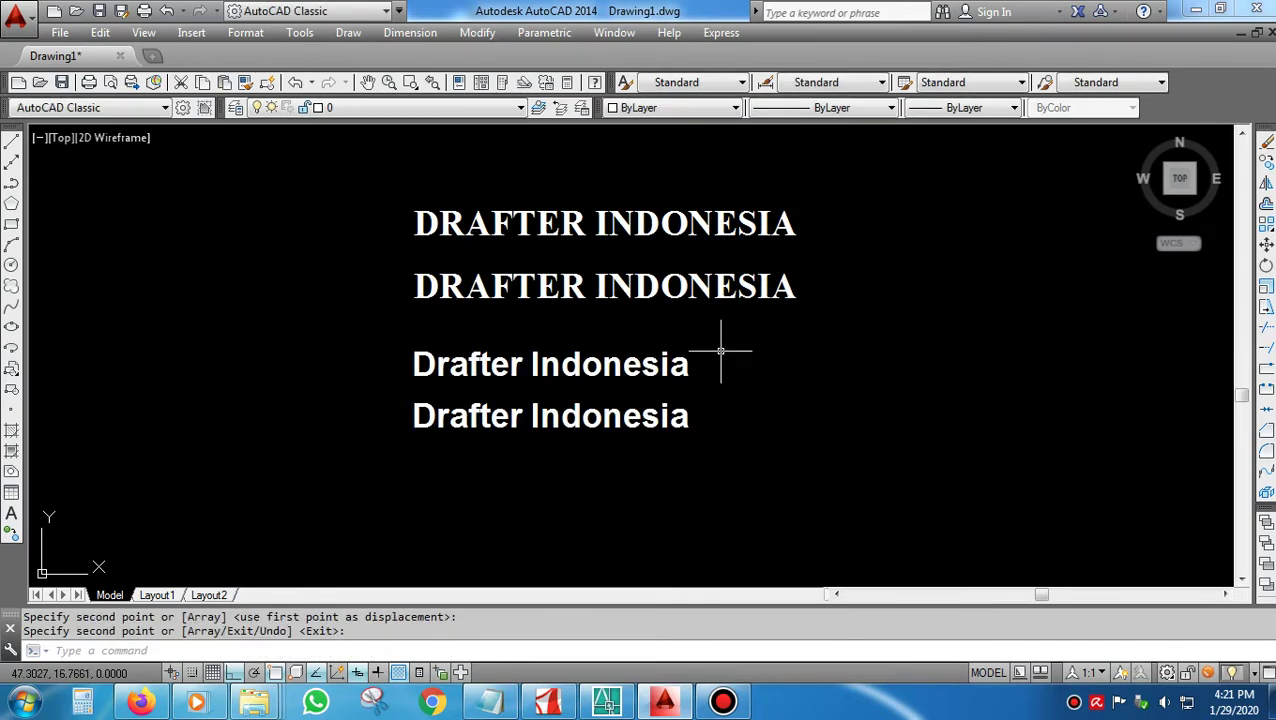
# Erase the lowest copy of the "Drafter Indonesia" text.
pyautogui.click(690, 405)
pyautogui.click(650, 423)
pyautogui.write('e')
pyautogui.press('Return')
# Make the whole bold Arial "Drafter Indonesia" text italic.
pyautogui.write('ed')
pyautogui.press('Return')
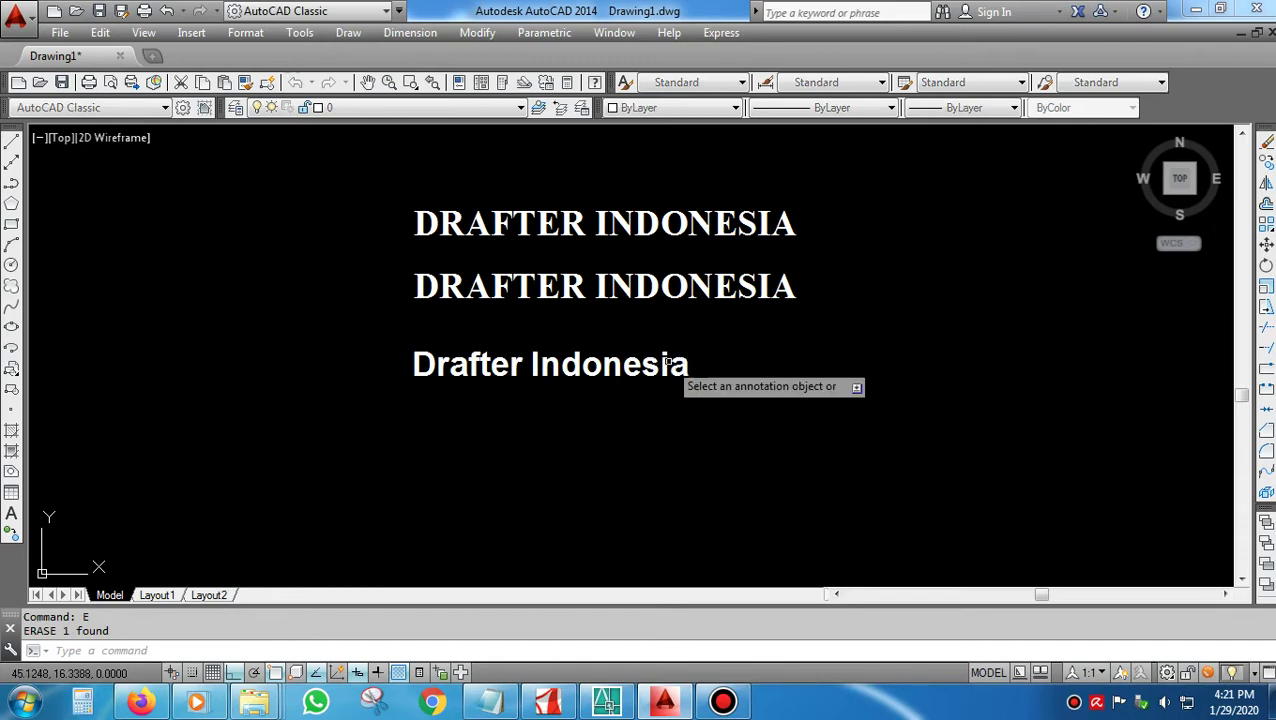
pyautogui.click(684, 362)
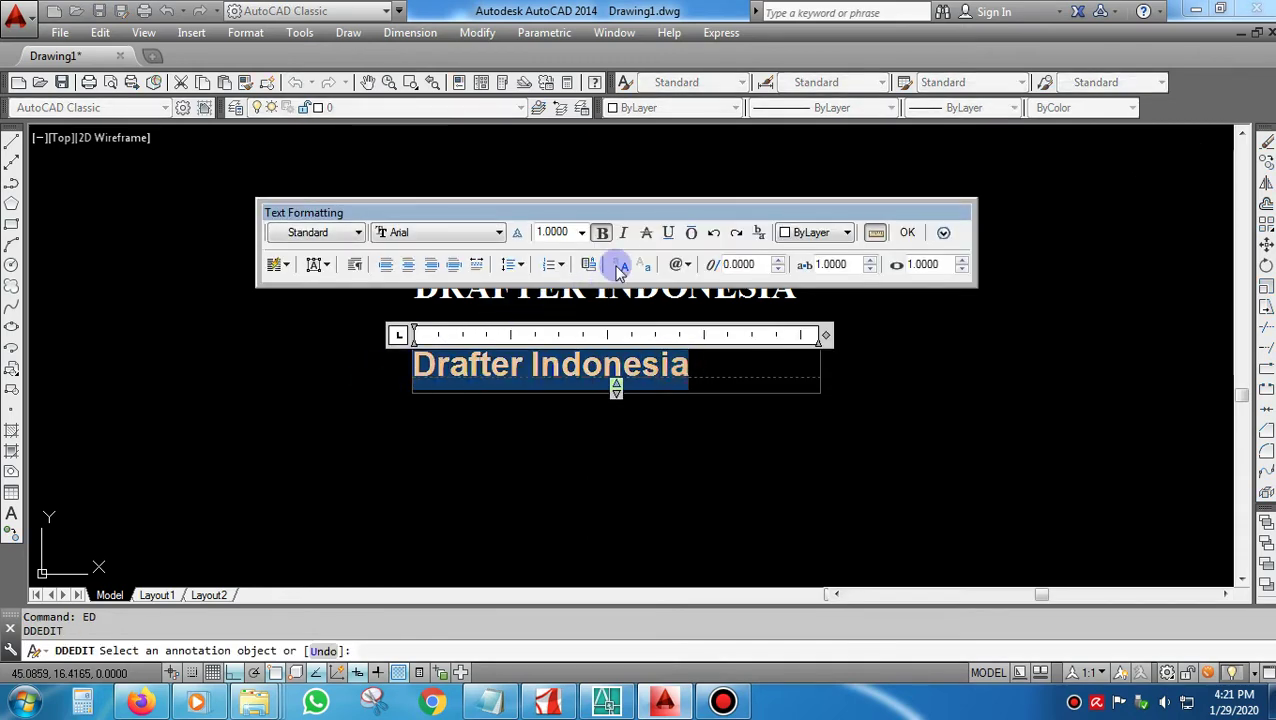
pyautogui.click(623, 232)
pyautogui.click(906, 234)
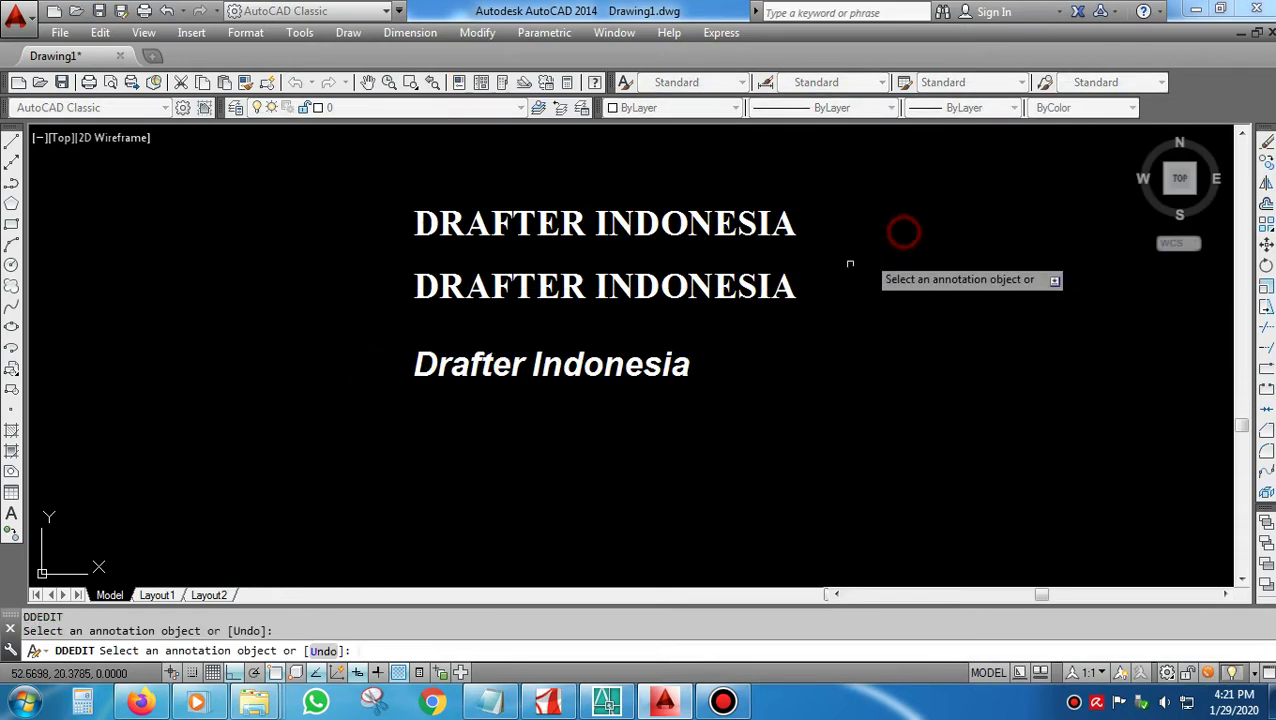
pyautogui.press('Return')
# Erase the extra uppermost copy of the "DRAFTER INDONESIA" text.
pyautogui.write('e')
pyautogui.press('Return')
pyautogui.click(803, 211)
pyautogui.click(832, 308)
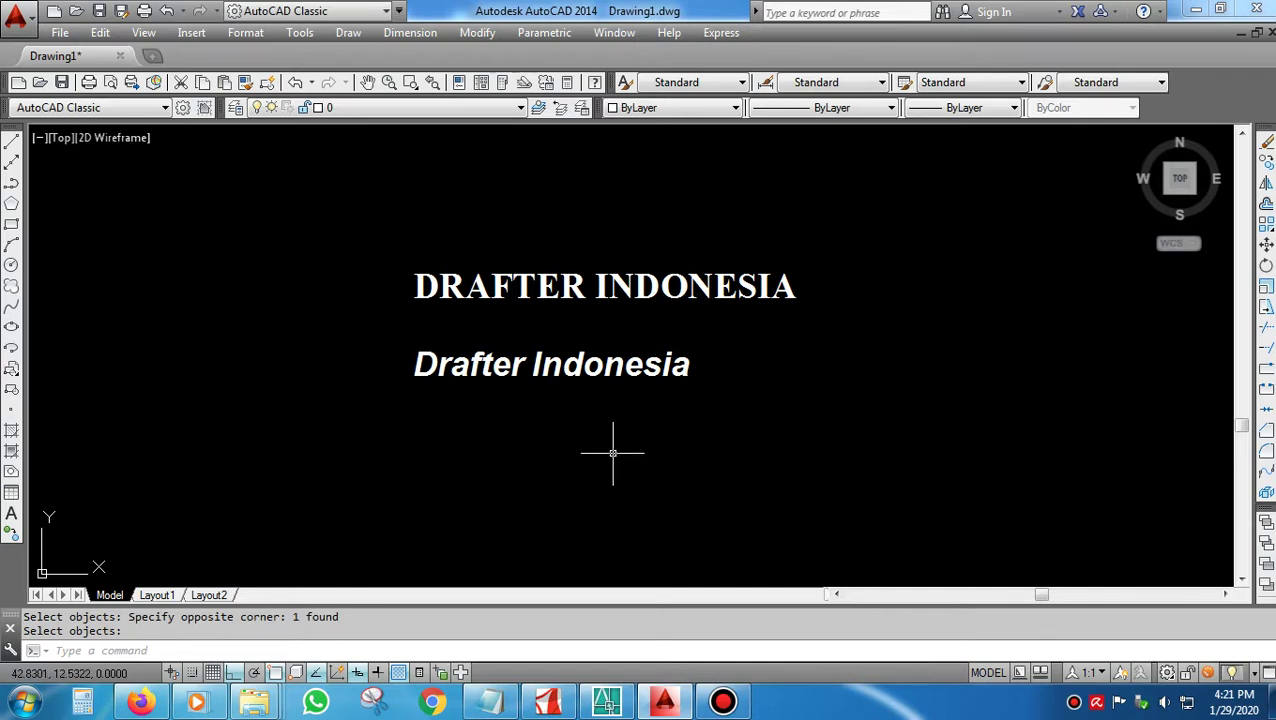
# Append "SELANJUTNYA KITA SETTING UNTUK TRANSFER DARI TEXT AUTOCAD KE POLY LINE......" to the Notepad note and return to AutoCAD.
pyautogui.click(490, 701)
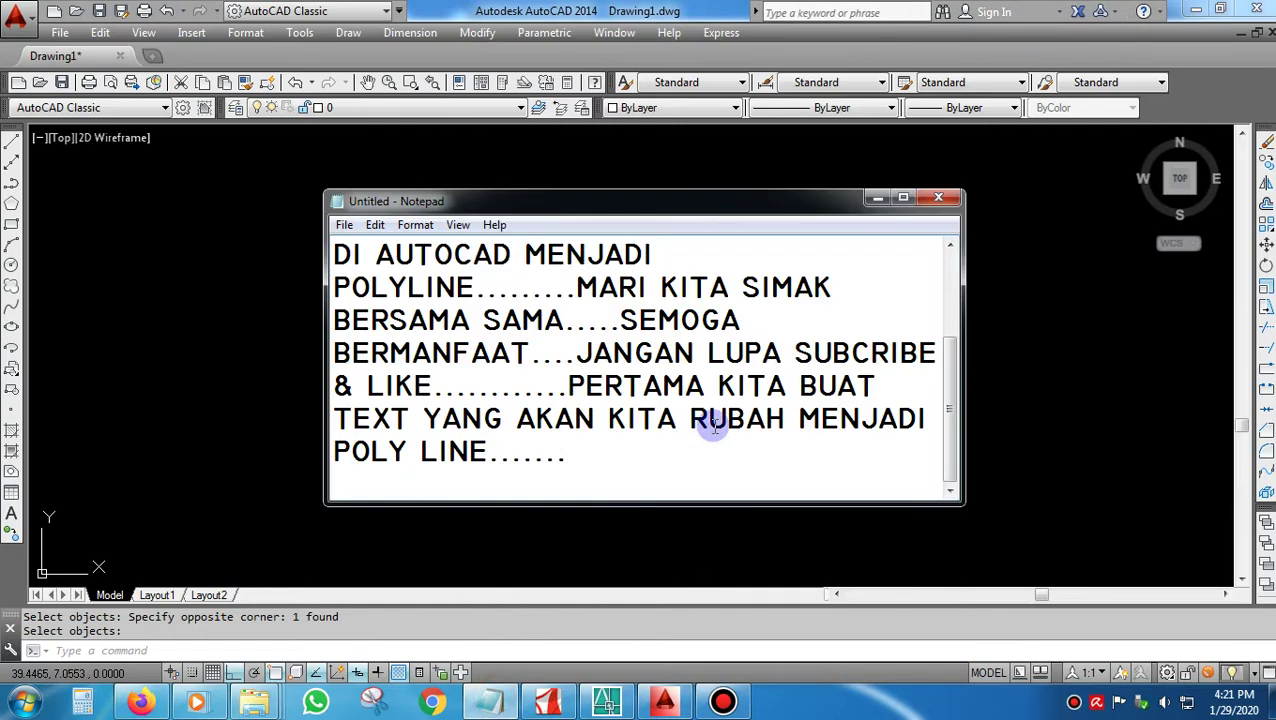
pyautogui.write('se')
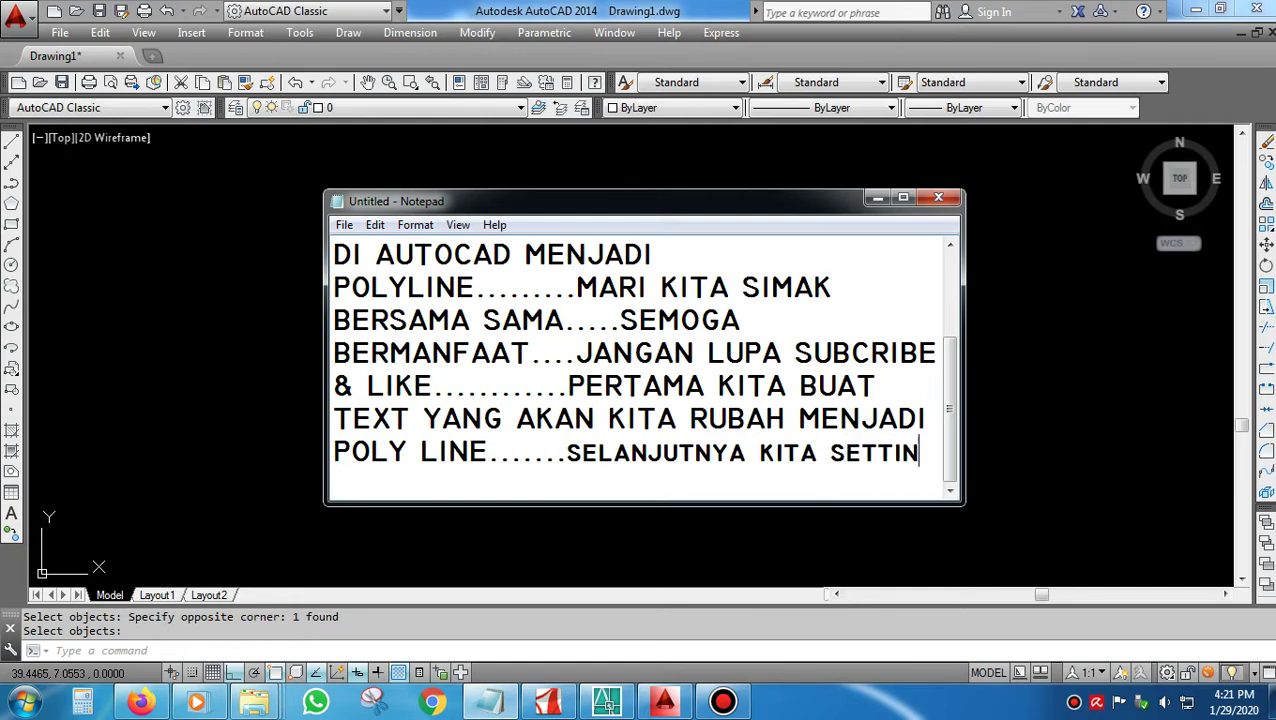
pyautogui.write('UNTUK TRANSFER')
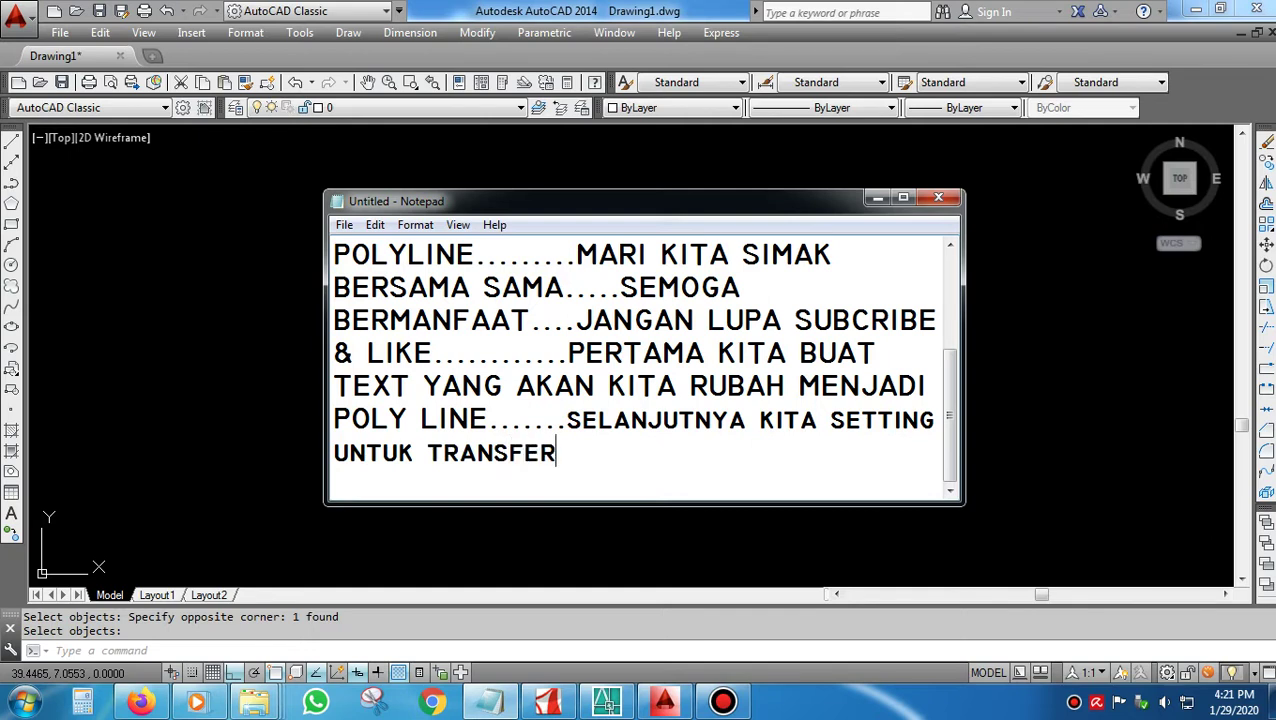
pyautogui.write('DARI TEXT AUTOCAD KE POL')
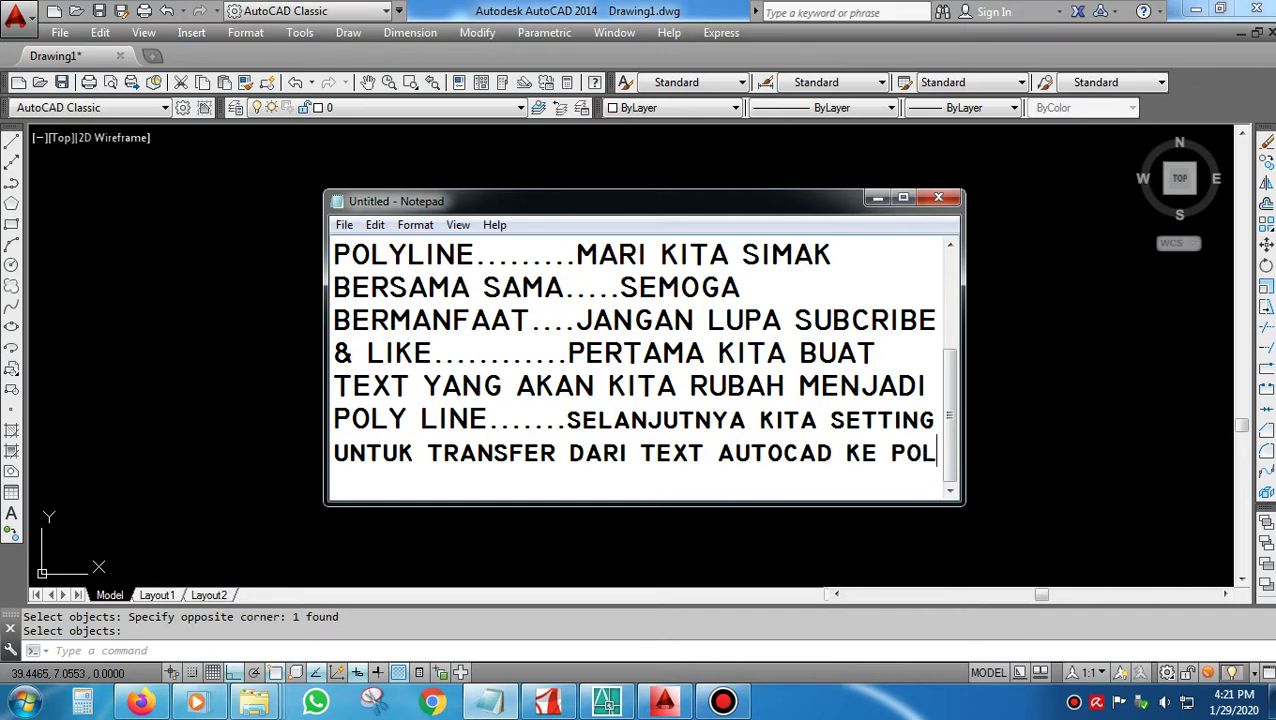
pyautogui.write('Y LINE......')
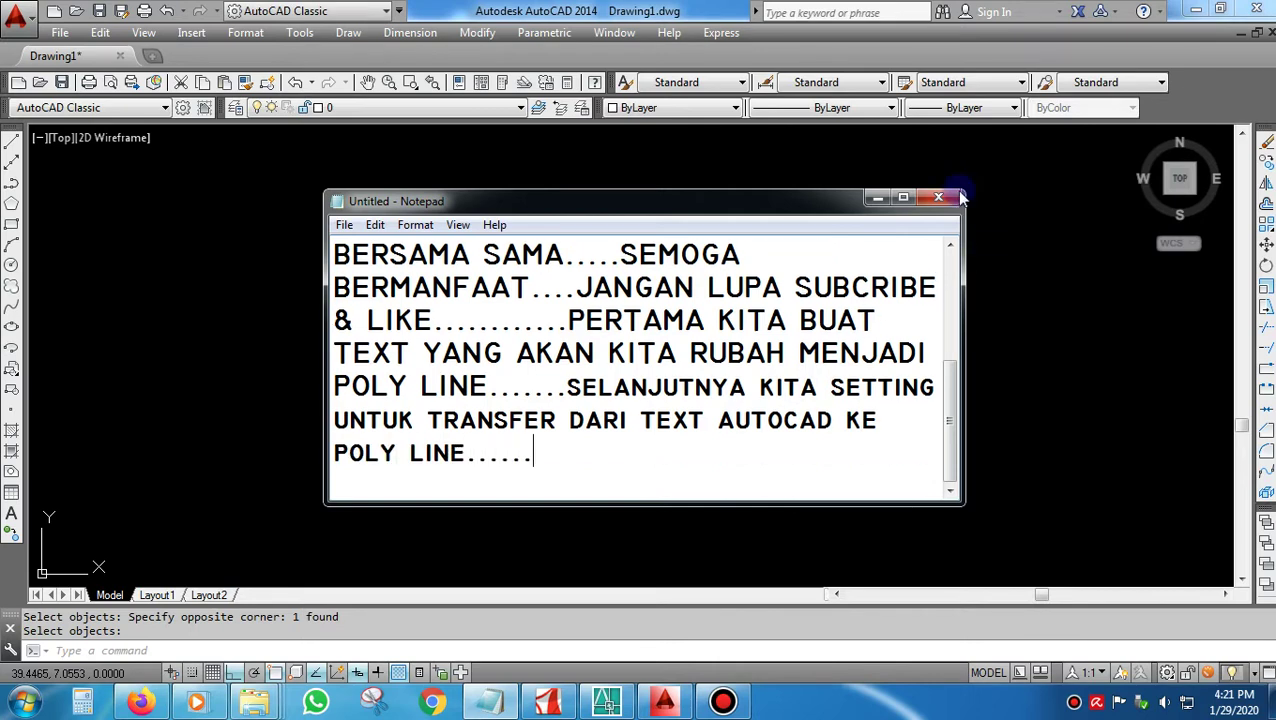
pyautogui.click(876, 197)
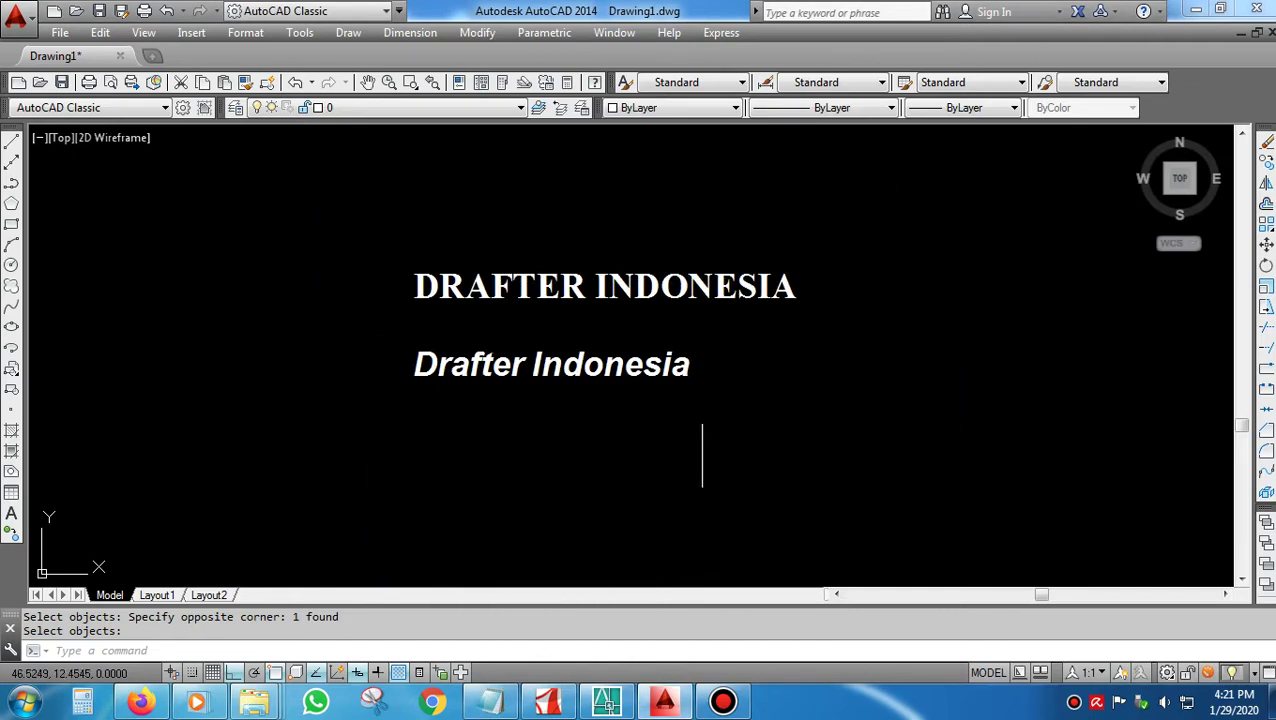
# Launch the Add-A-Plotter Wizard from the plotter configuration folder reached through the Plot and Publish options.
pyautogui.write('OP')
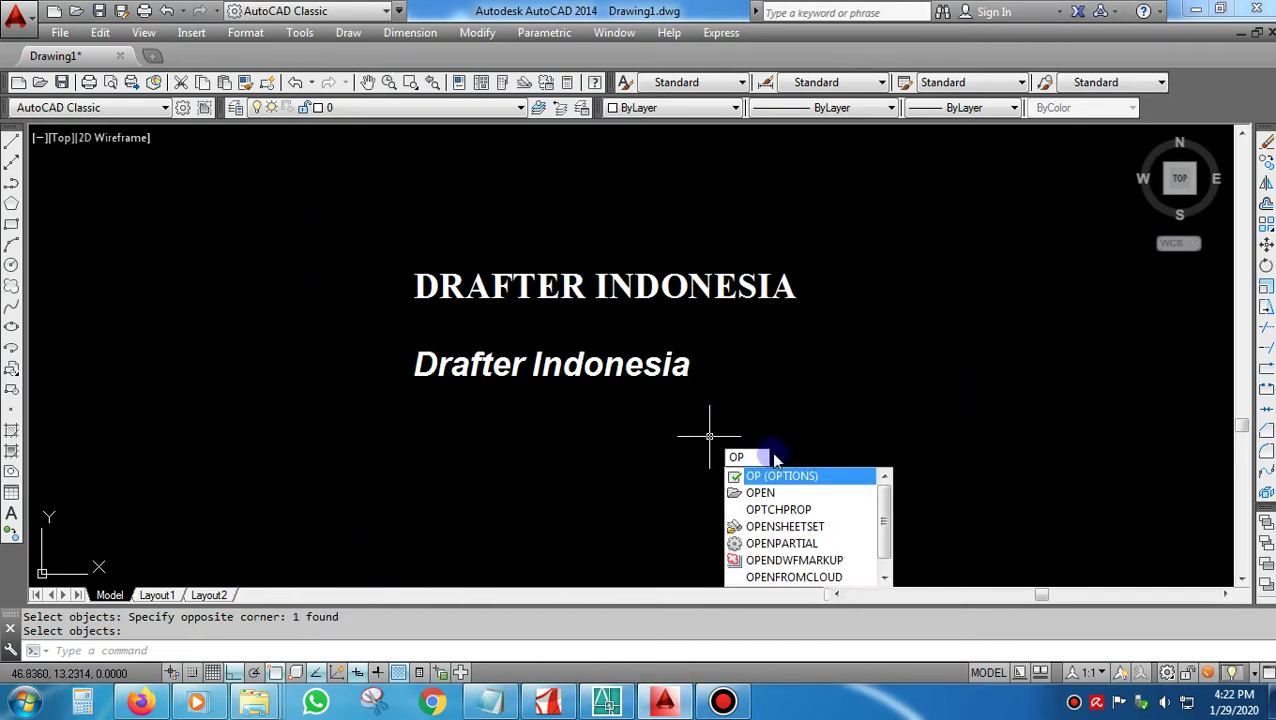
pyautogui.click(782, 475)
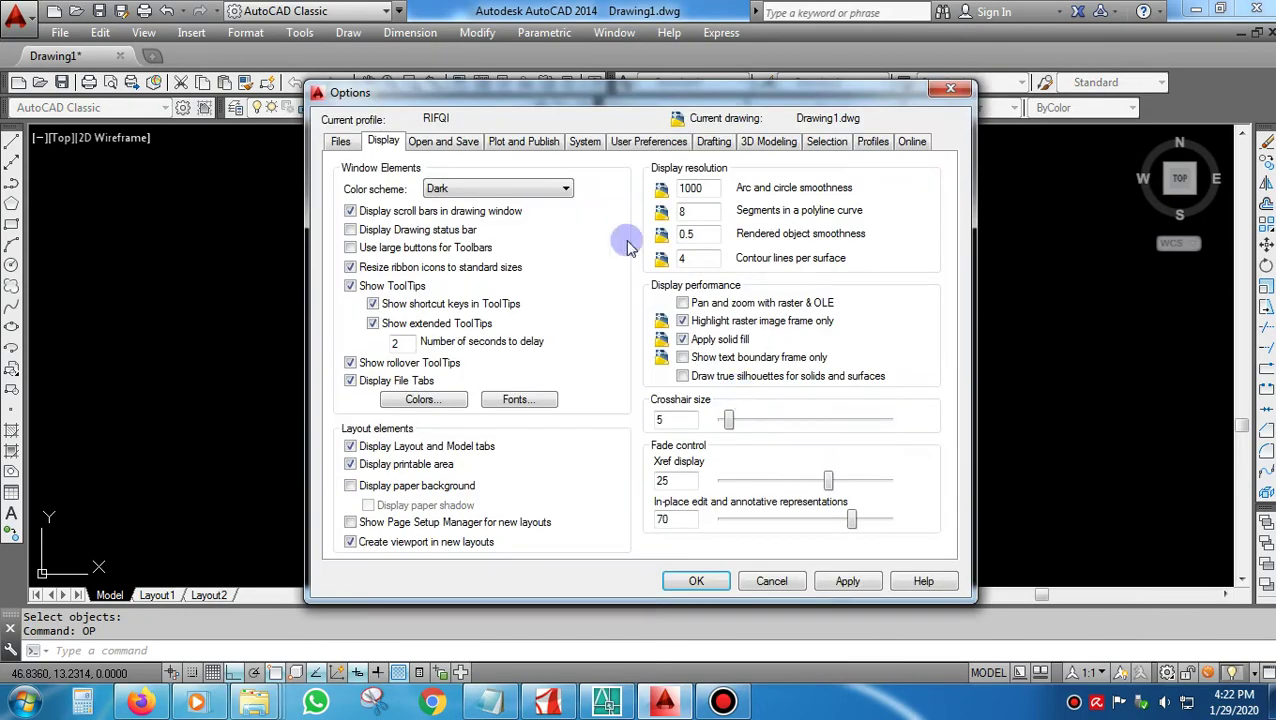
pyautogui.click(538, 143)
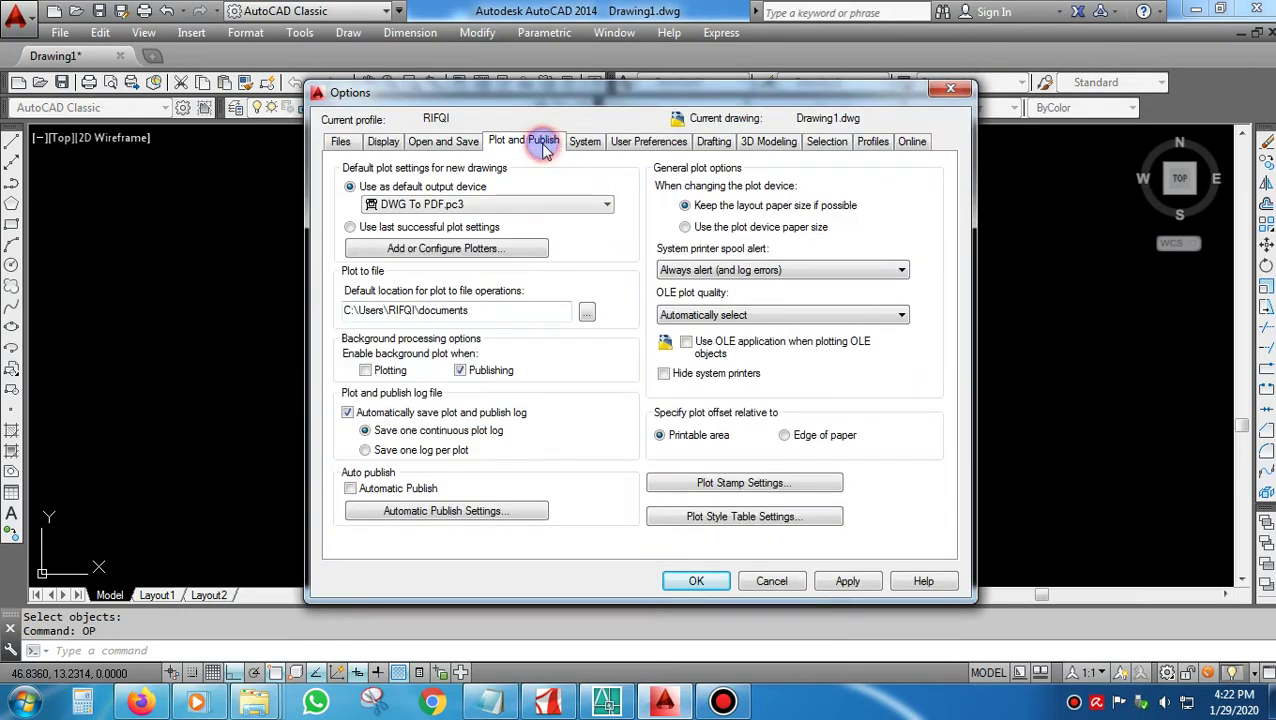
pyautogui.click(541, 249)
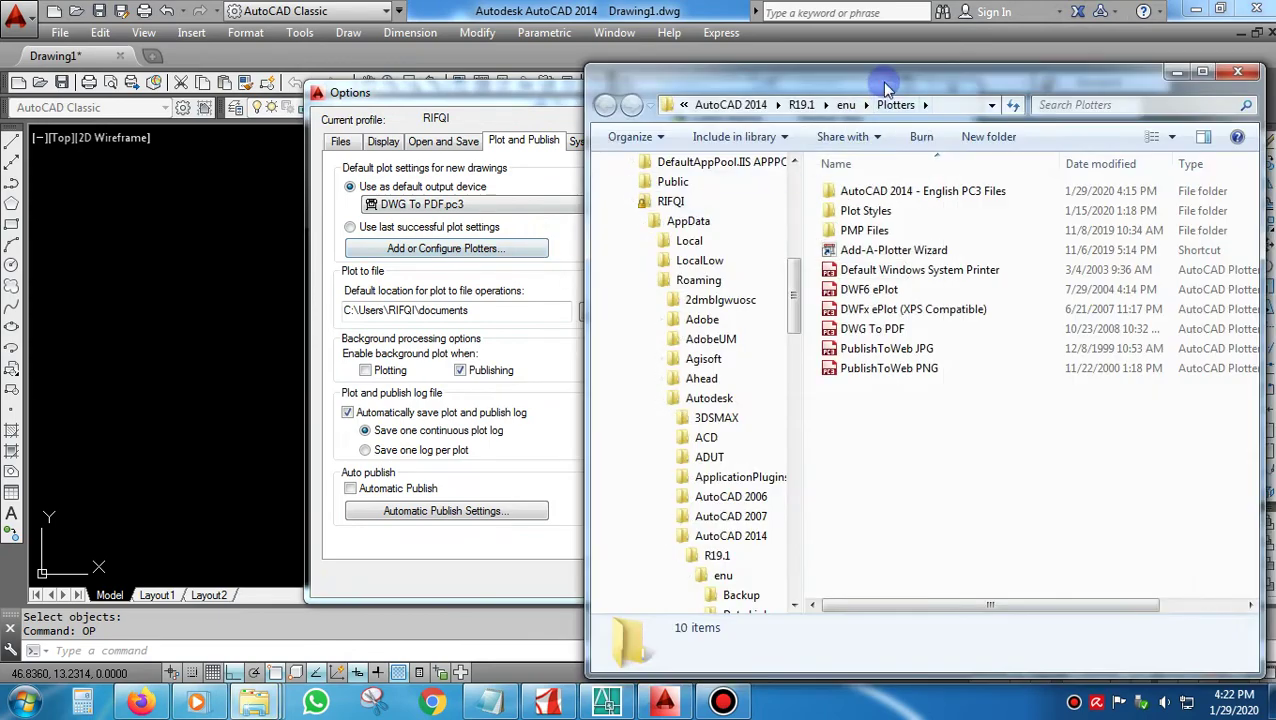
pyautogui.moveTo(886, 86); pyautogui.dragTo(810, 72)
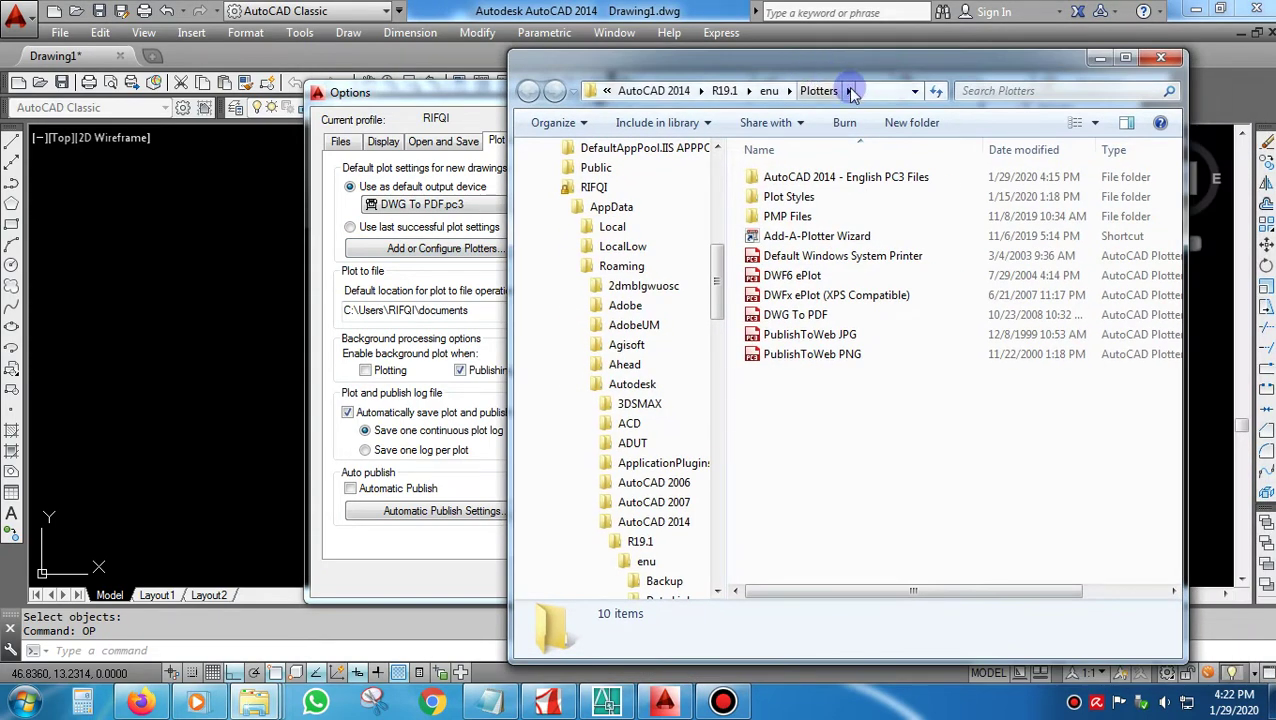
pyautogui.doubleClick(824, 237)
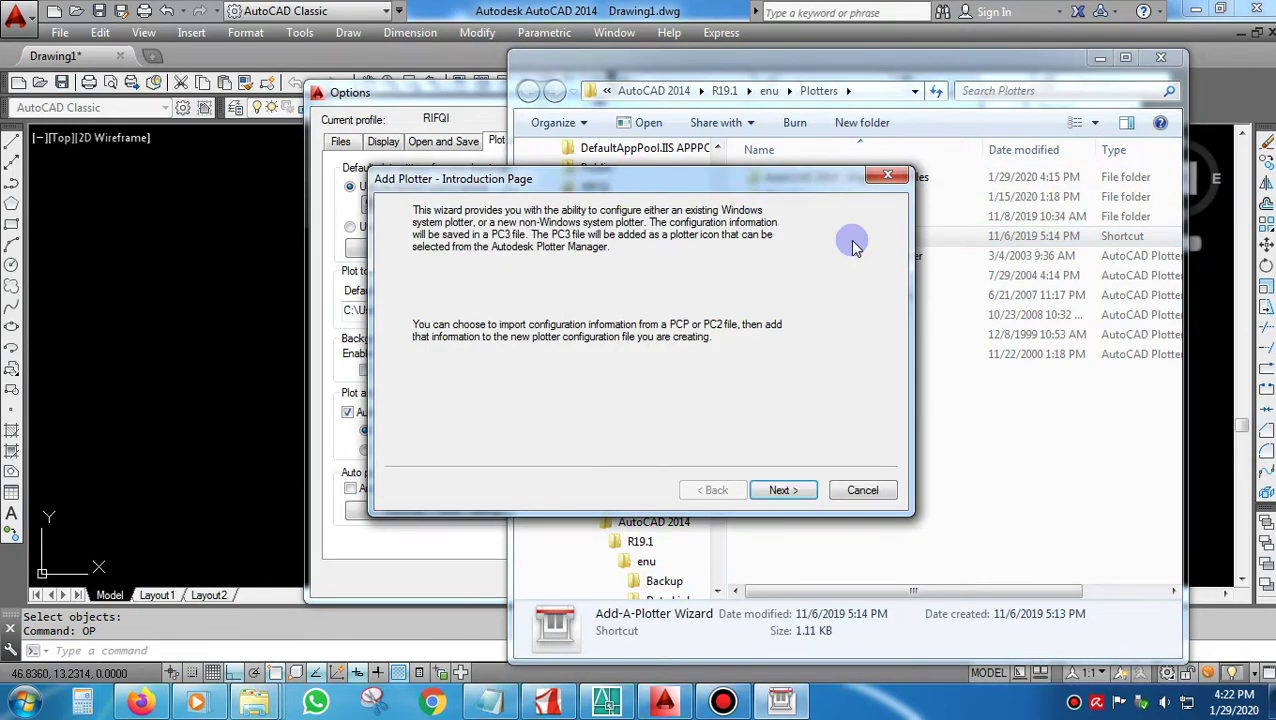
# Add an AutoCAD DXB File plotter on My Computer that plots to file, keep the name DXB File, and accept the options.
pyautogui.click(785, 490)
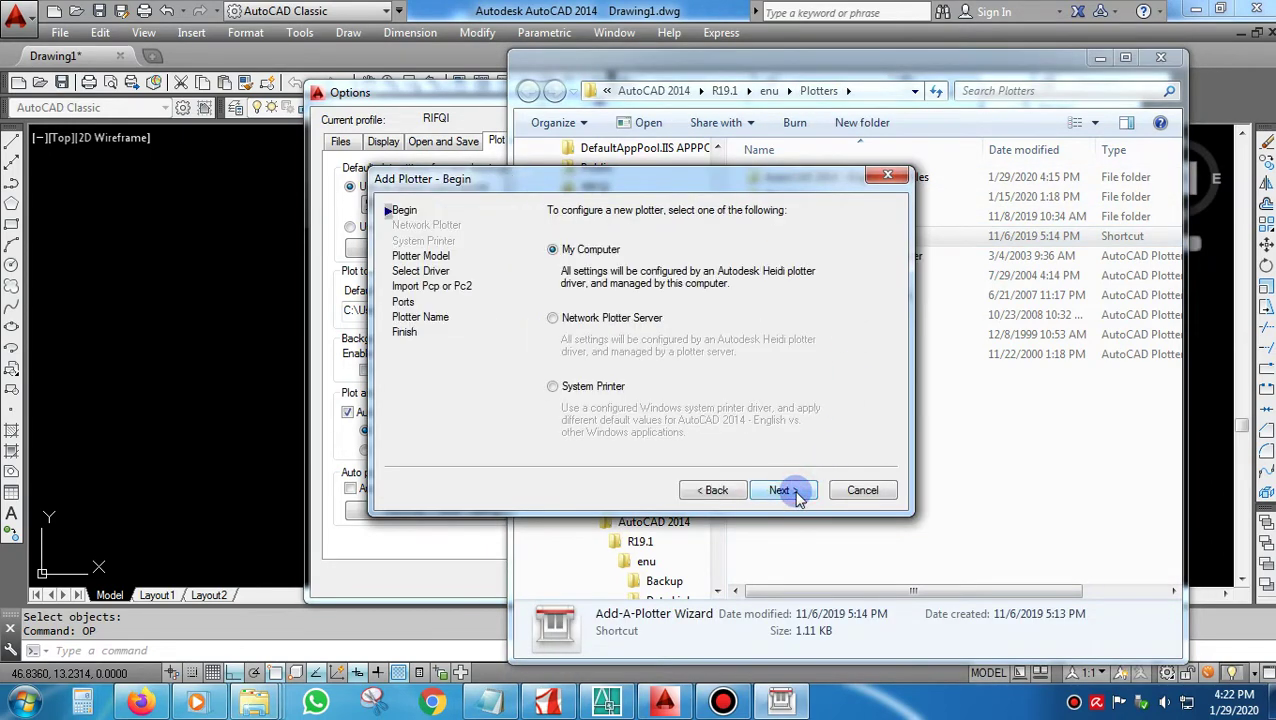
pyautogui.click(790, 491)
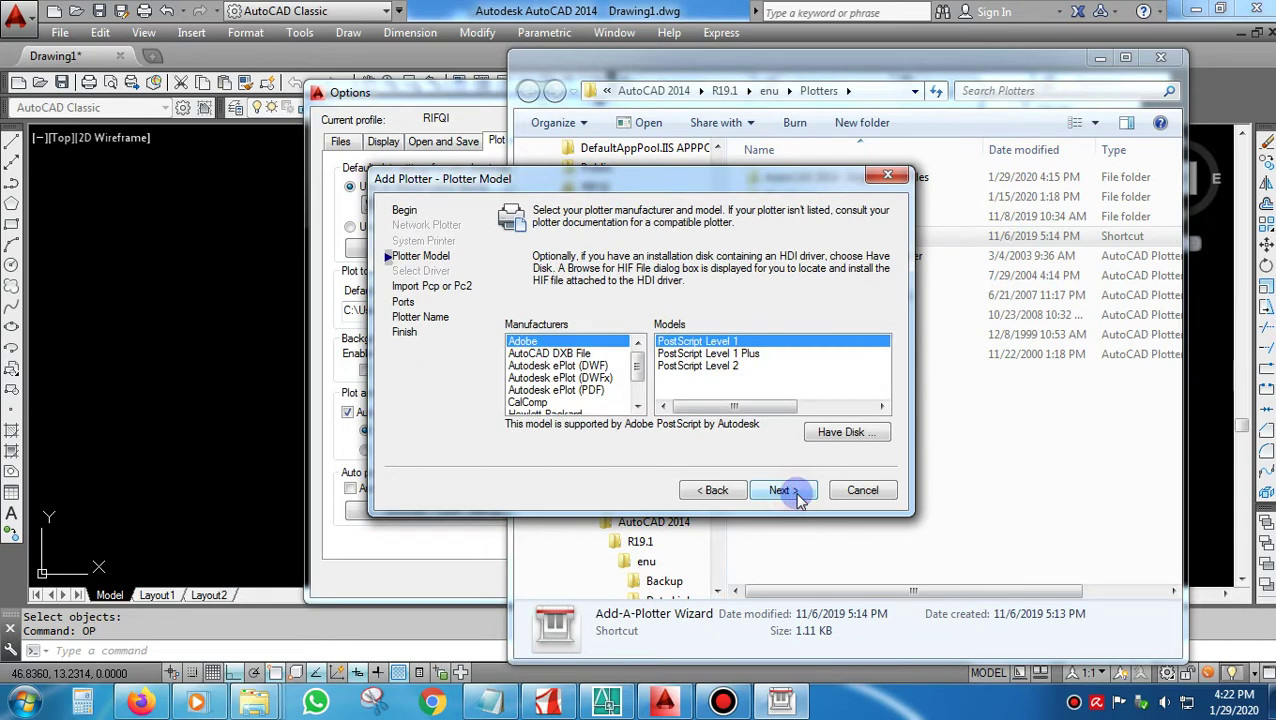
pyautogui.click(585, 354)
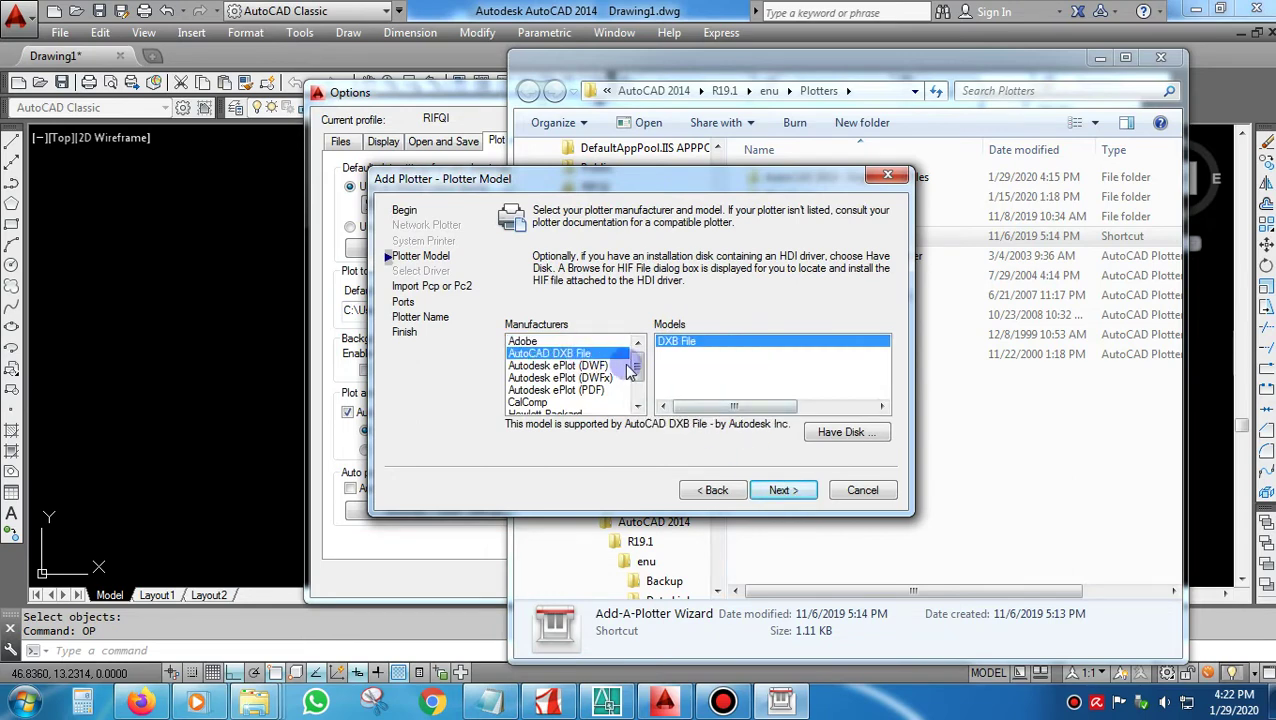
pyautogui.click(800, 492)
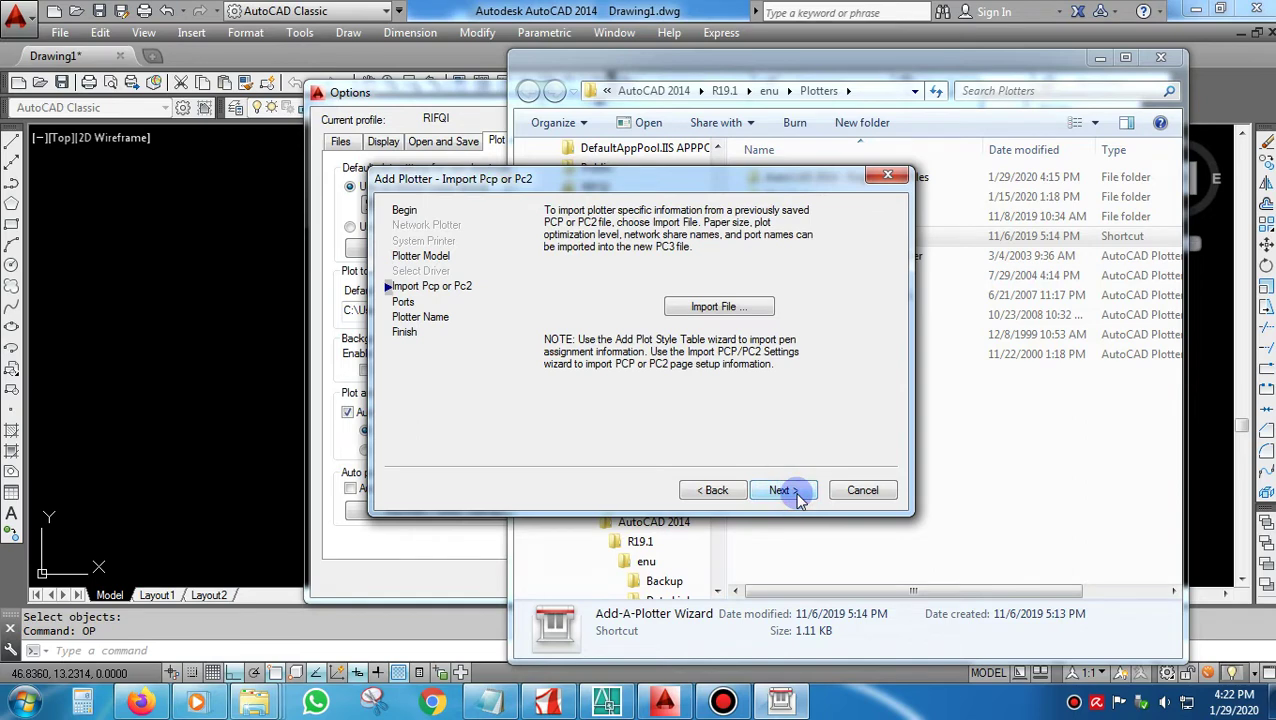
pyautogui.click(799, 495)
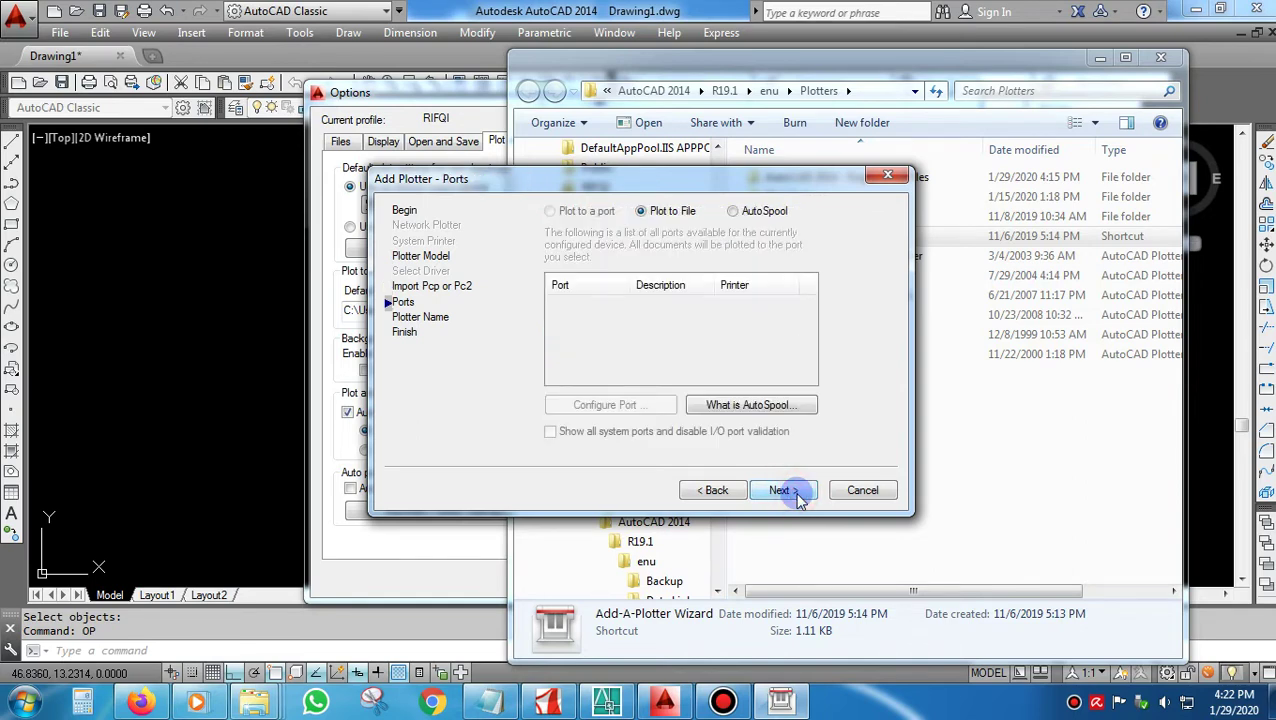
pyautogui.click(799, 493)
pyautogui.click(799, 493)
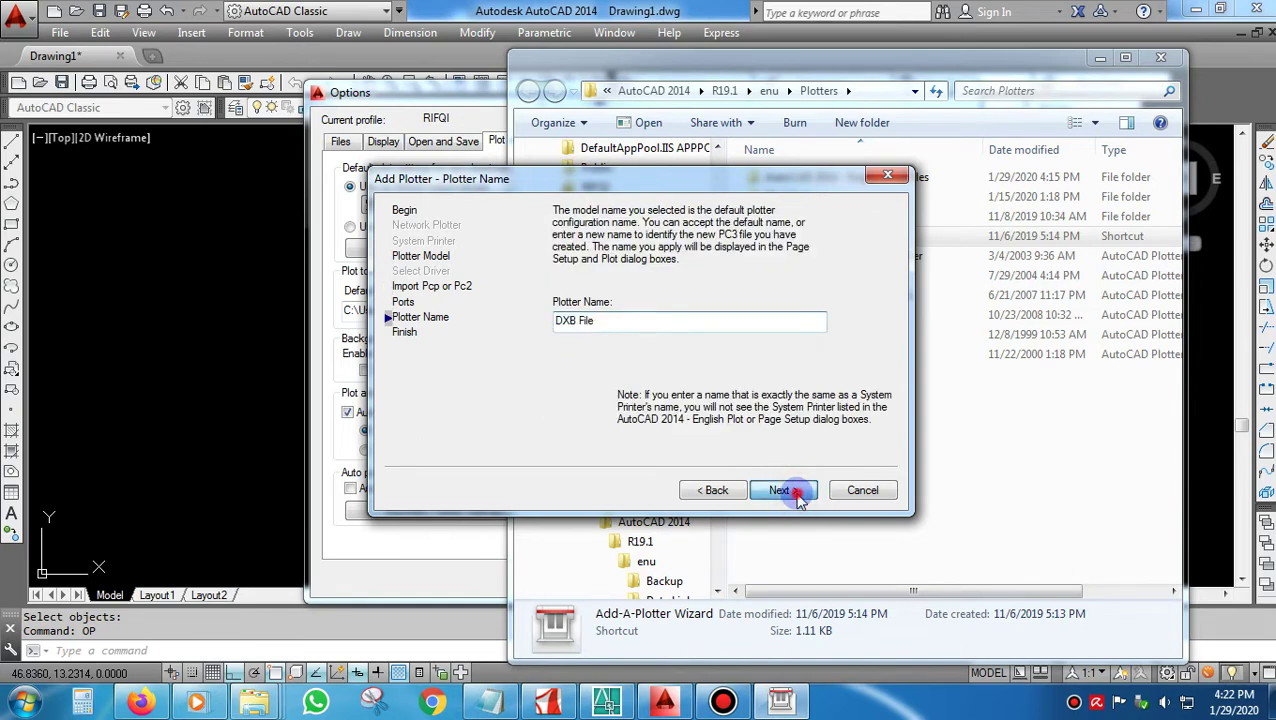
pyautogui.click(784, 490)
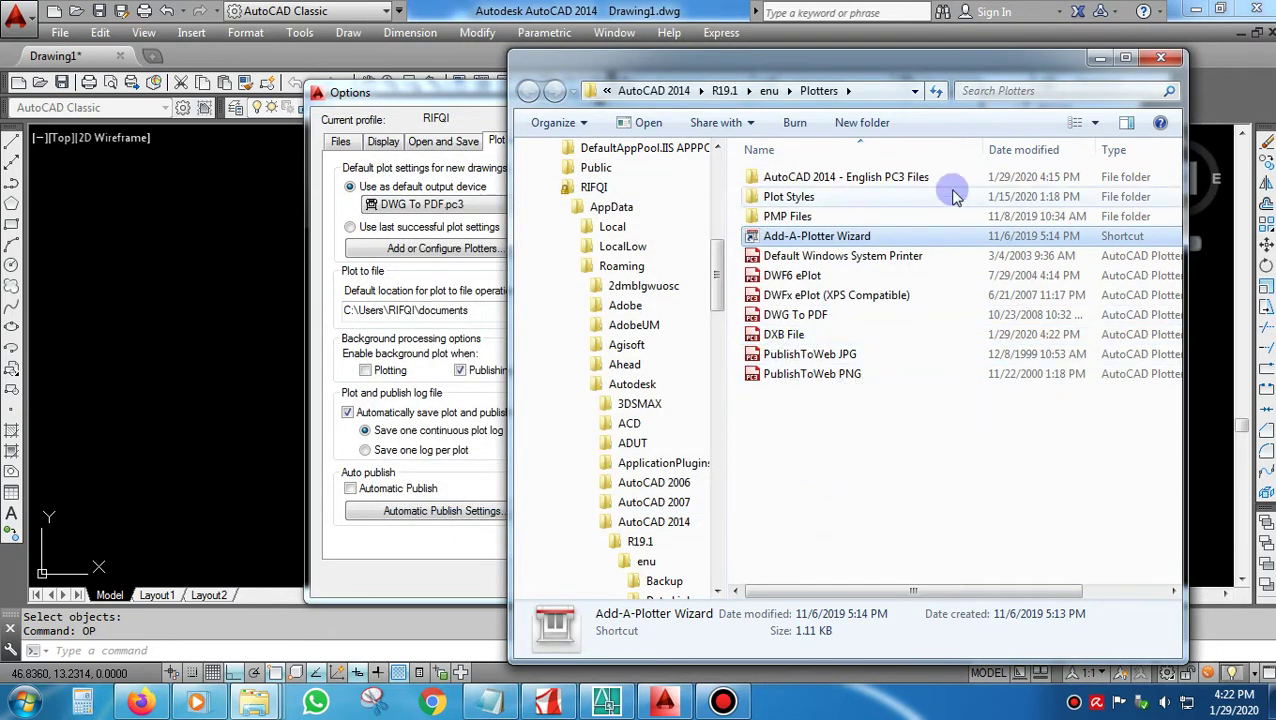
pyautogui.click(1164, 60)
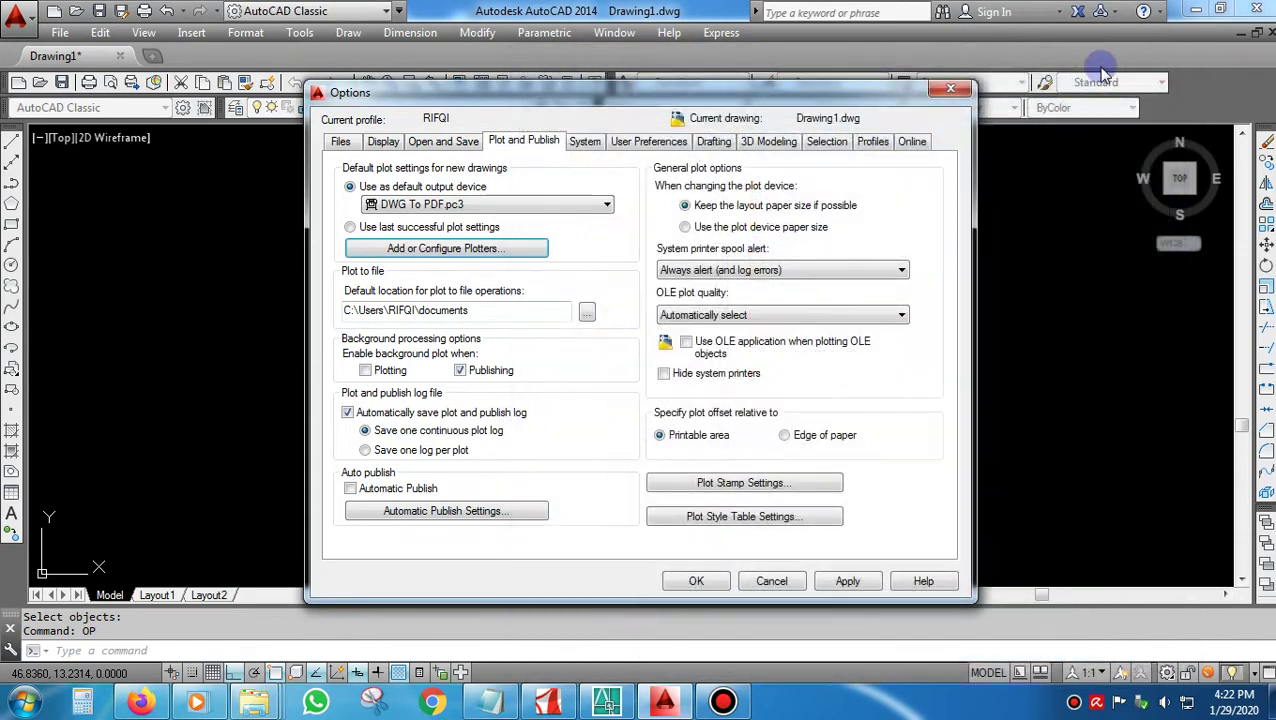
pyautogui.click(697, 582)
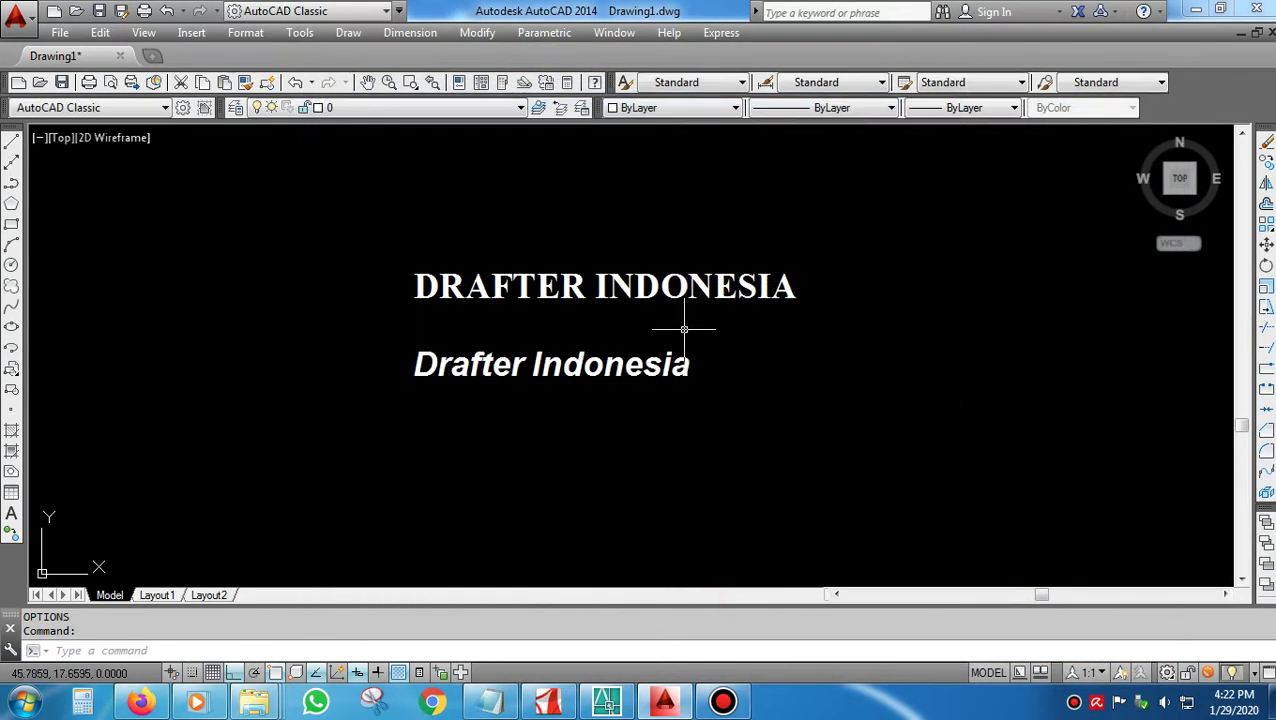
# Start a plot of the model and choose DXB File.pc3 as the plotter.
pyautogui.write('plot')
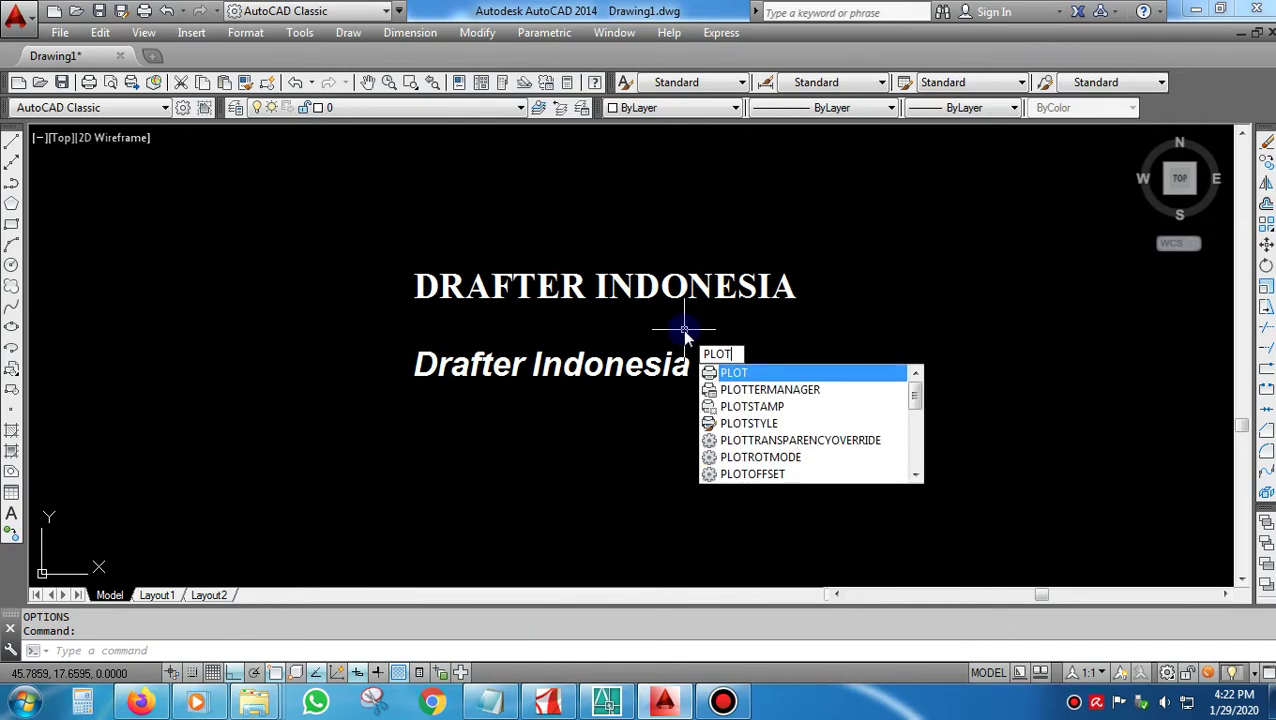
pyautogui.press('Return')
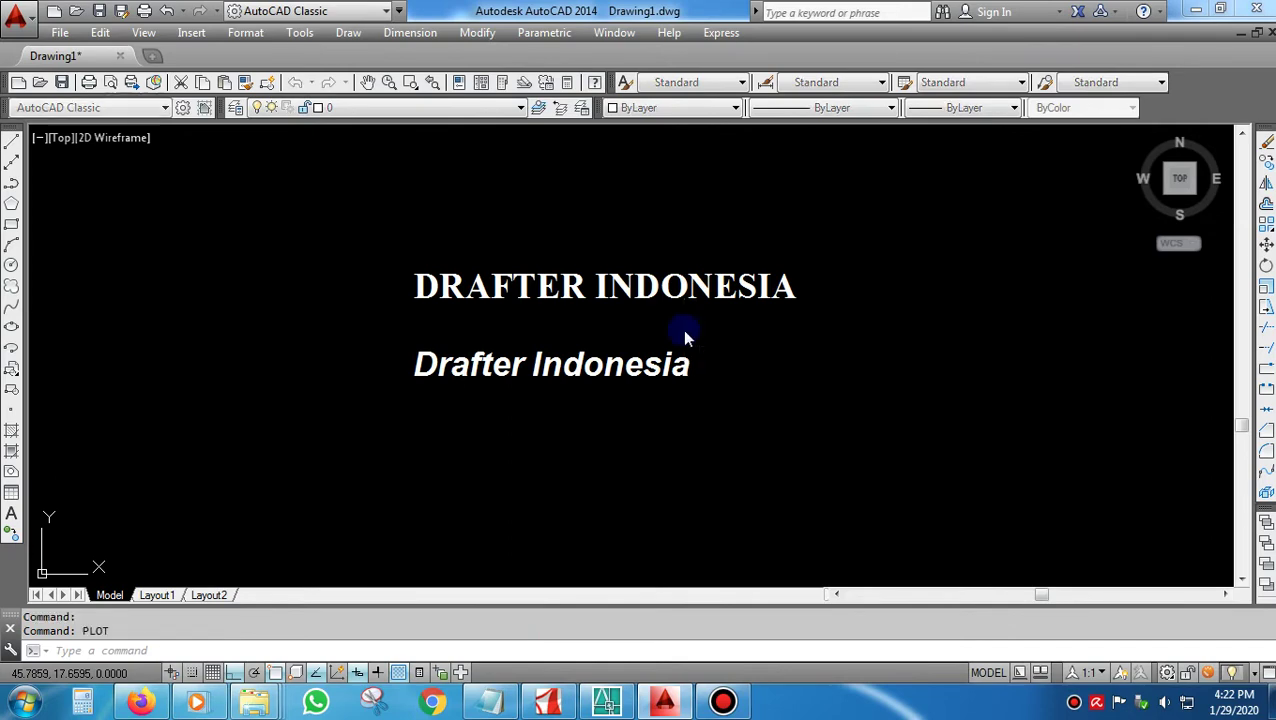
pyautogui.click(718, 210)
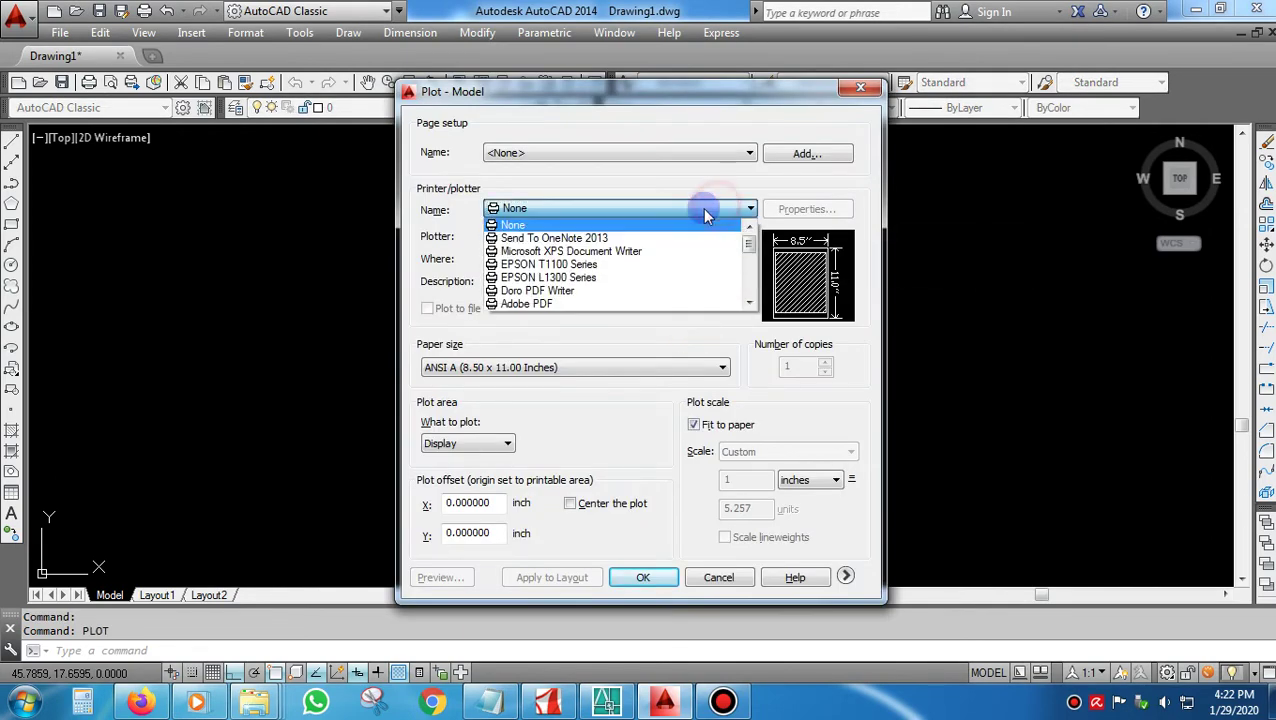
pyautogui.moveTo(752, 305); pyautogui.dragTo(752, 307)
pyautogui.click(596, 304)
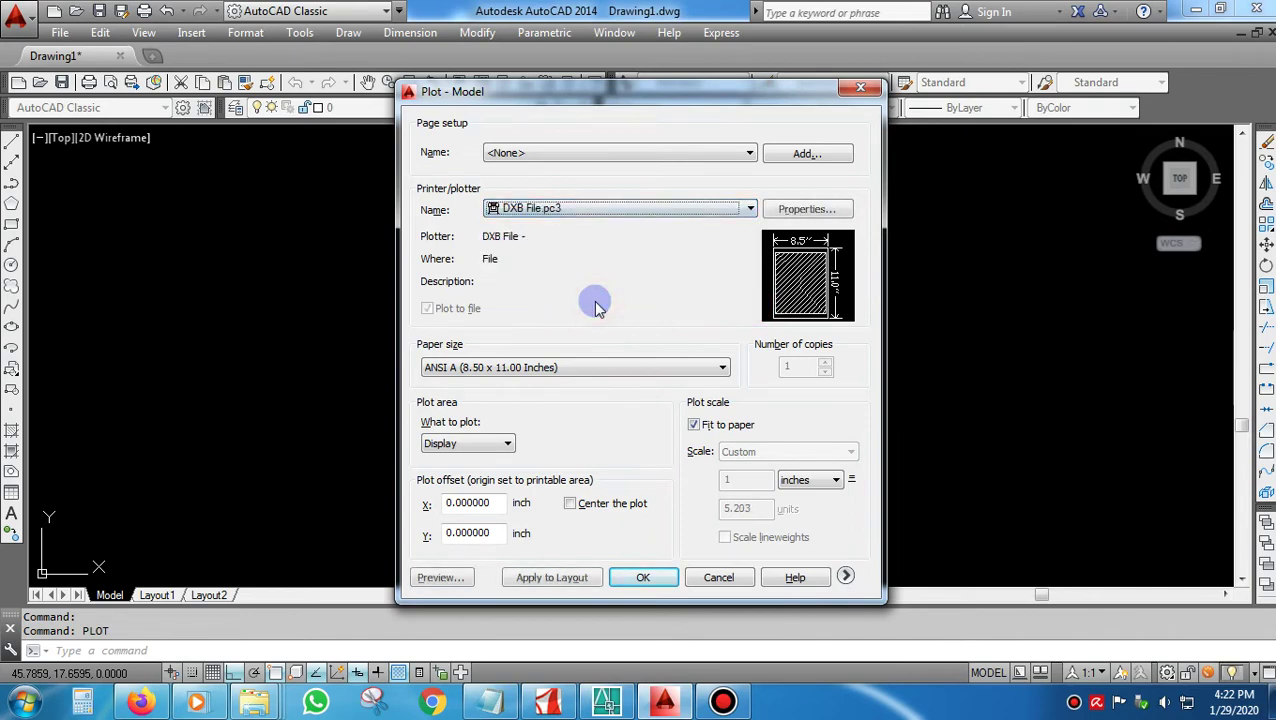
# Set the paper size to ISO A3 (420.00 x 297.00 MM) and center the plot.
pyautogui.click(621, 366)
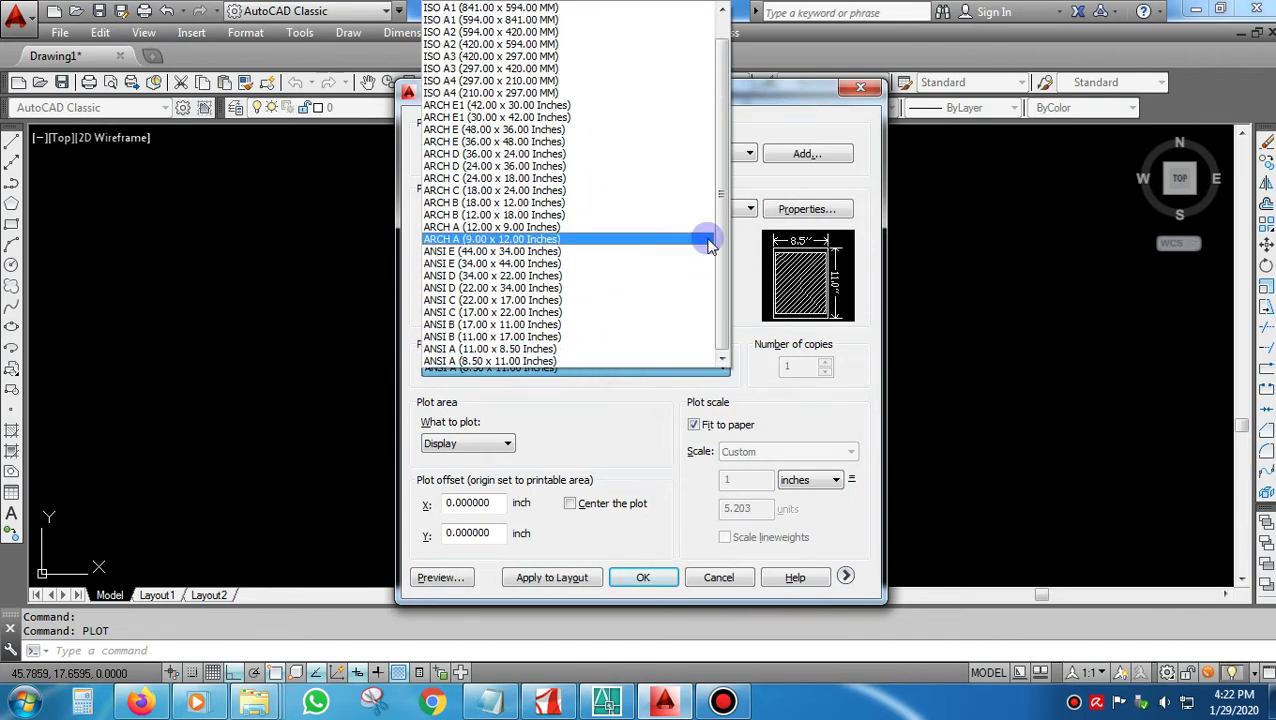
pyautogui.moveTo(723, 220); pyautogui.dragTo(726, 187)
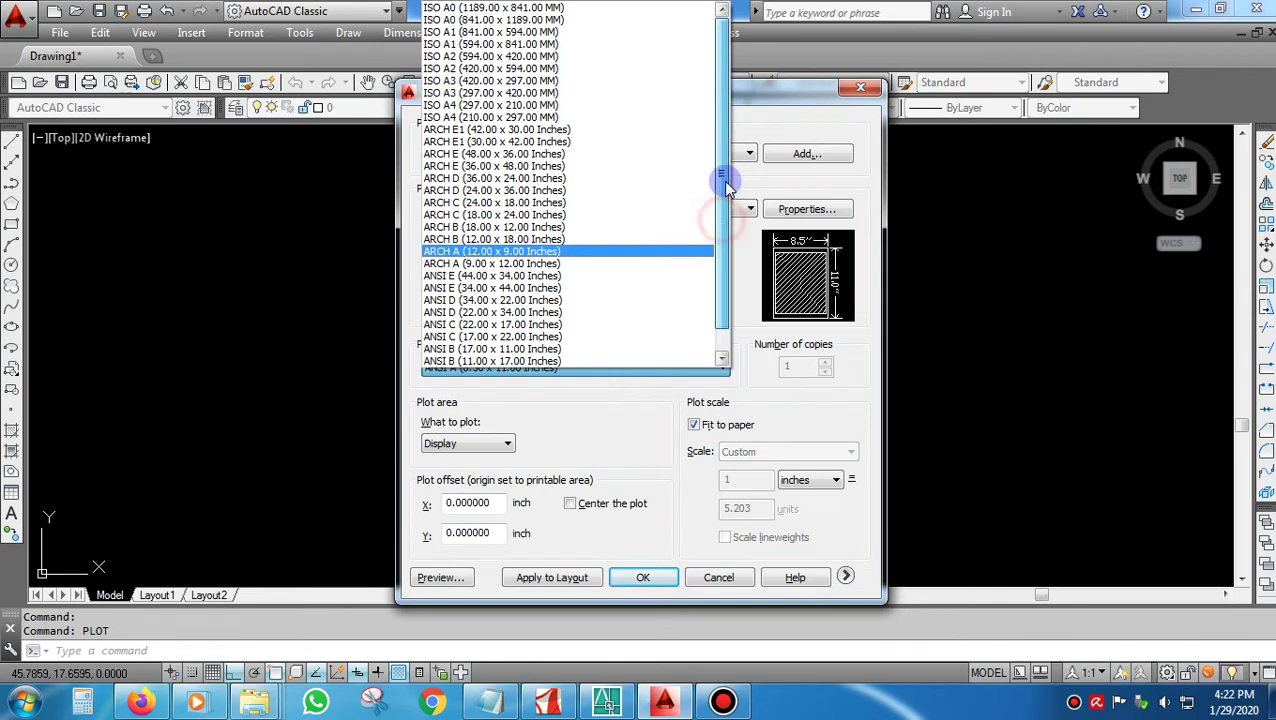
pyautogui.click(621, 80)
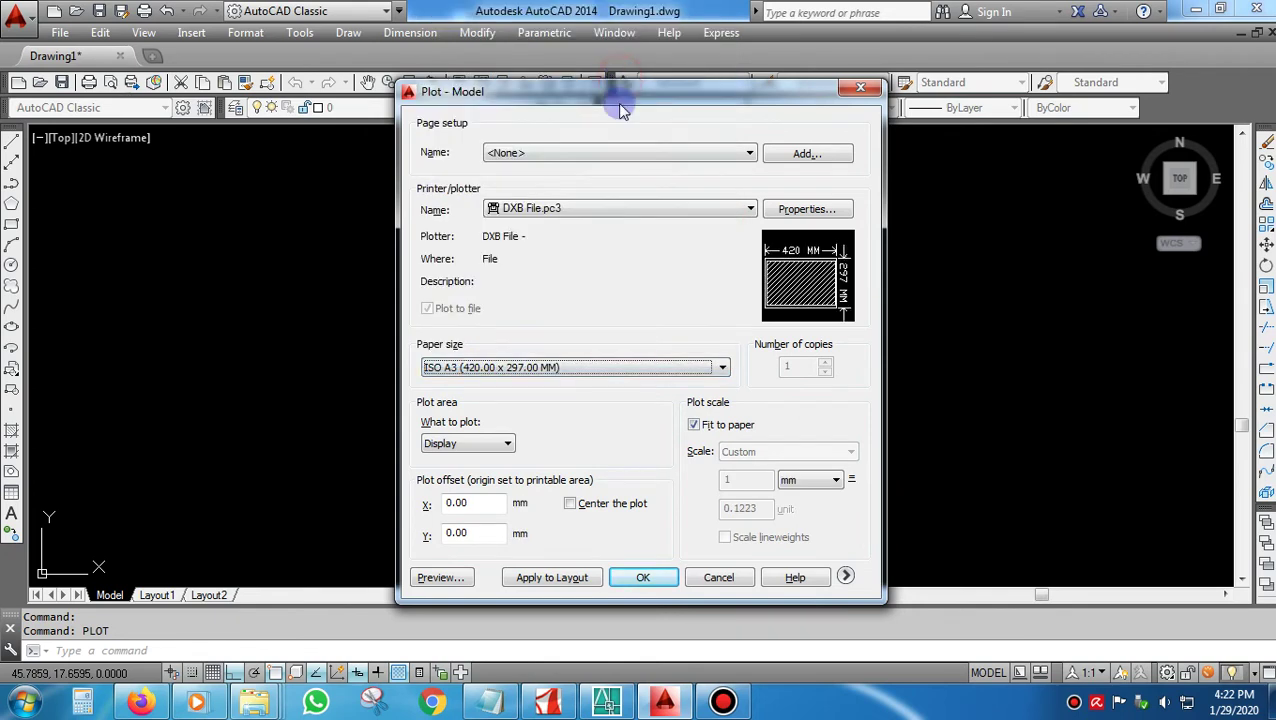
pyautogui.click(569, 503)
# Define the plot area as a window enclosing both "Drafter Indonesia" texts.
pyautogui.click(505, 444)
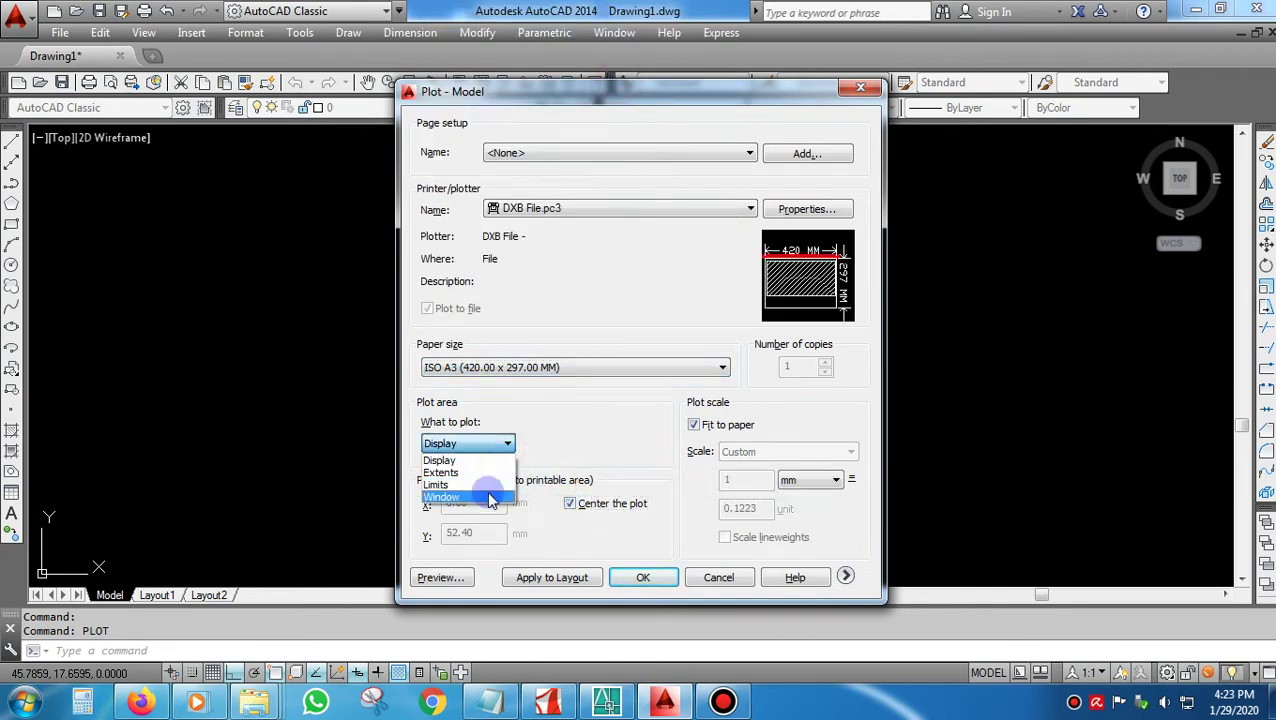
pyautogui.click(496, 498)
pyautogui.click(389, 252)
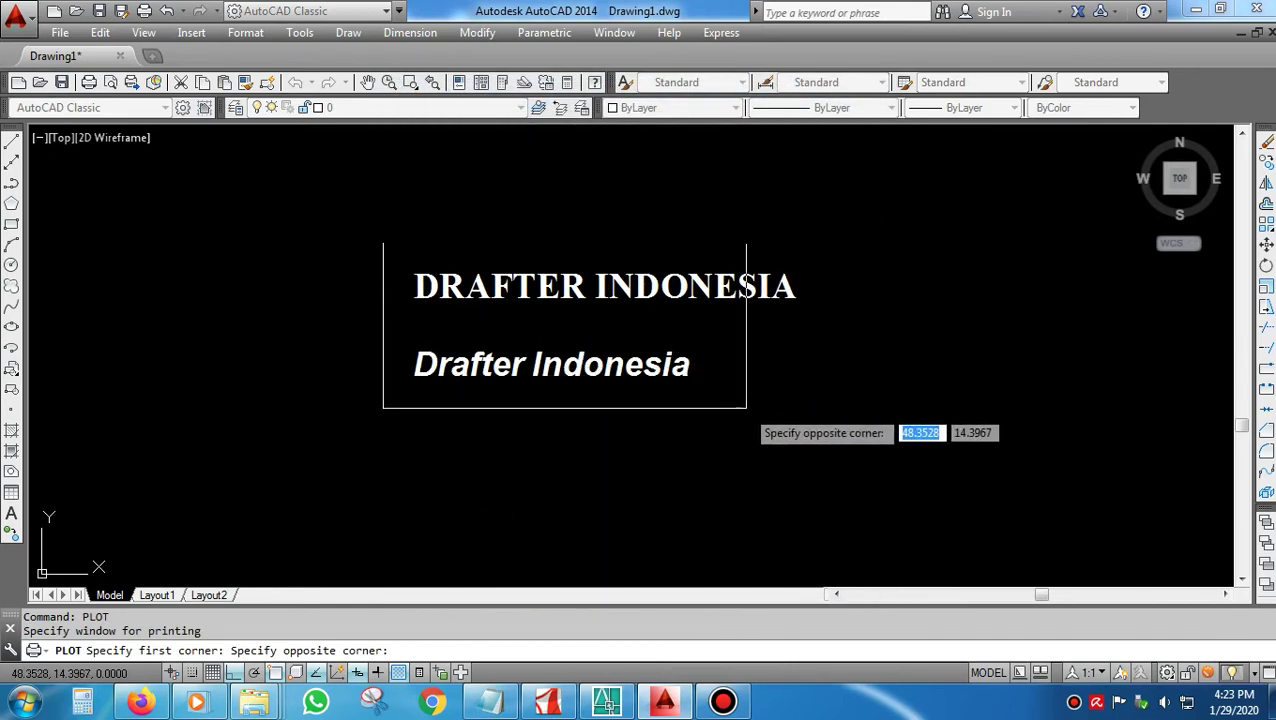
pyautogui.click(815, 401)
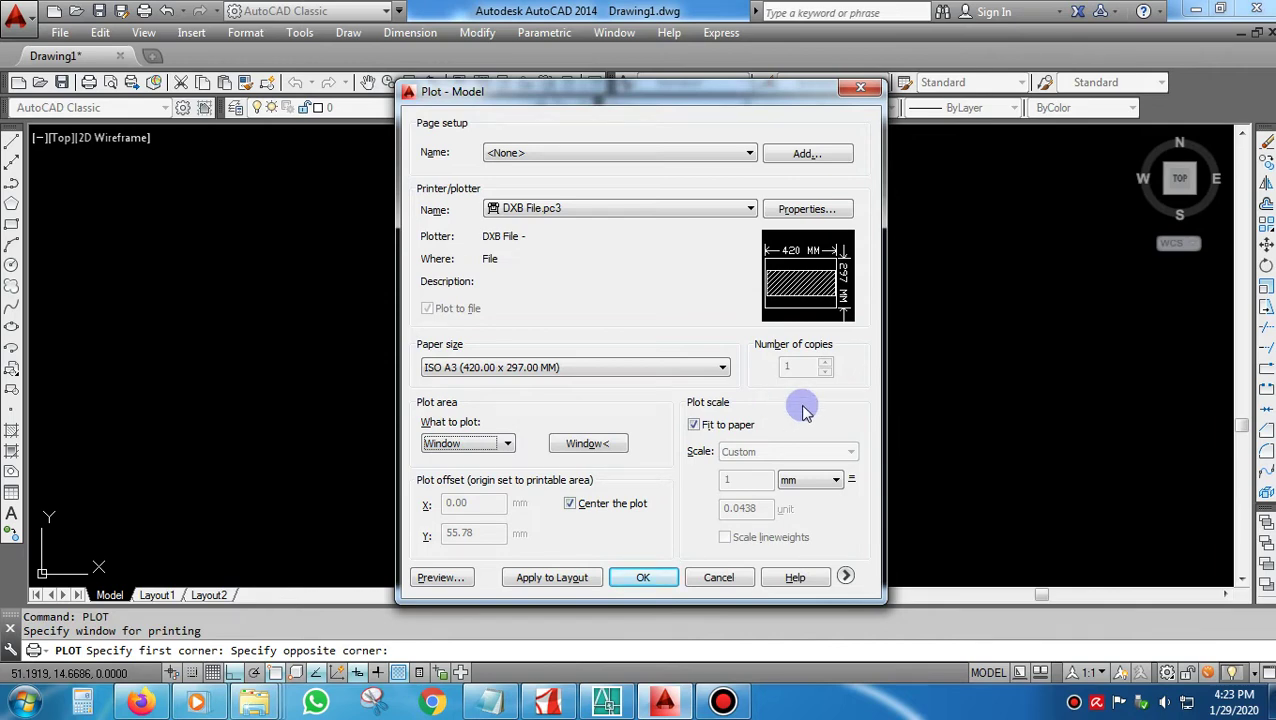
# Preview the plot of the two texts and return to the plot settings.
pyautogui.click(441, 578)
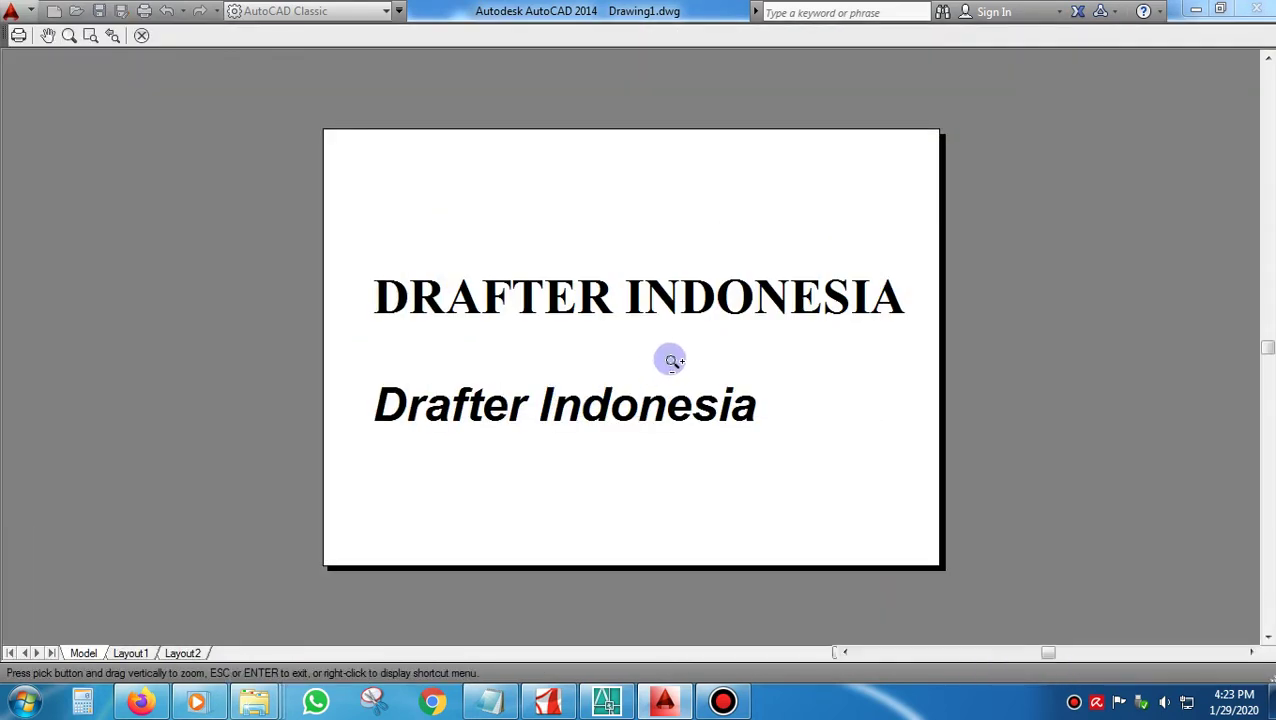
pyautogui.rightClick(671, 357)
pyautogui.click(703, 366)
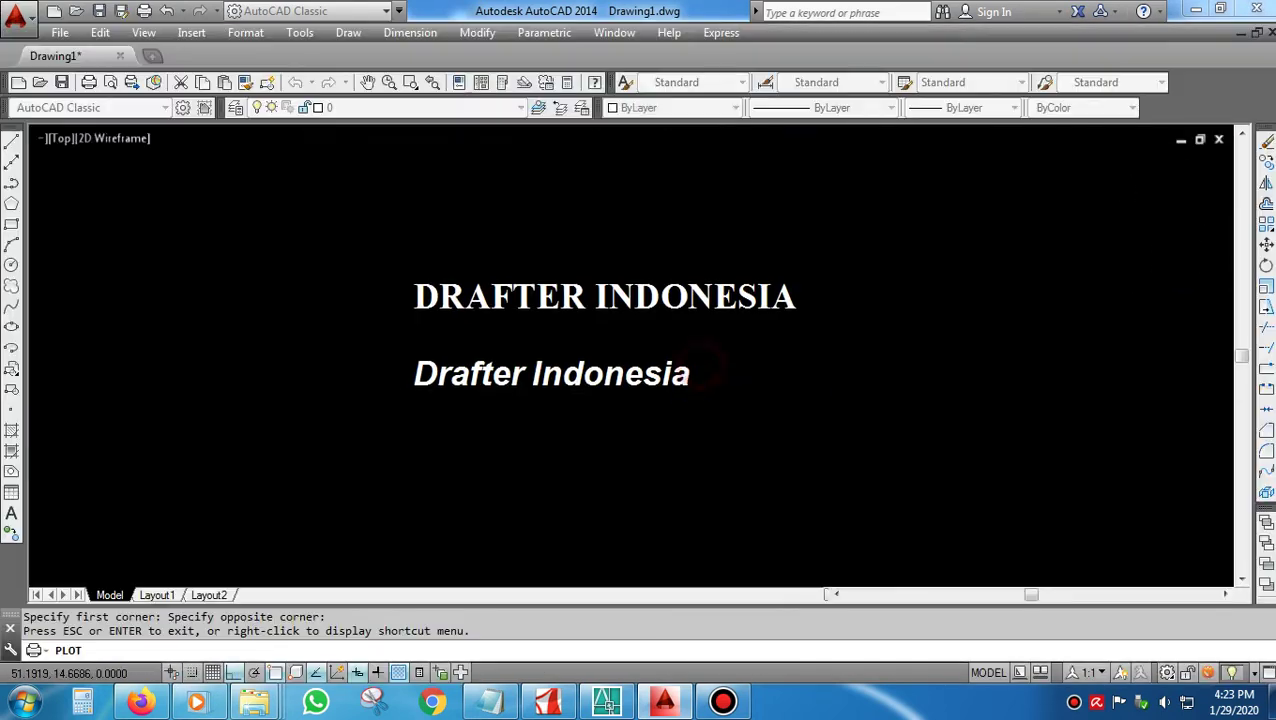
# Plot the texts to a DXB file named "text 1" in My Documents and dismiss the completion notice.
pyautogui.click(643, 577)
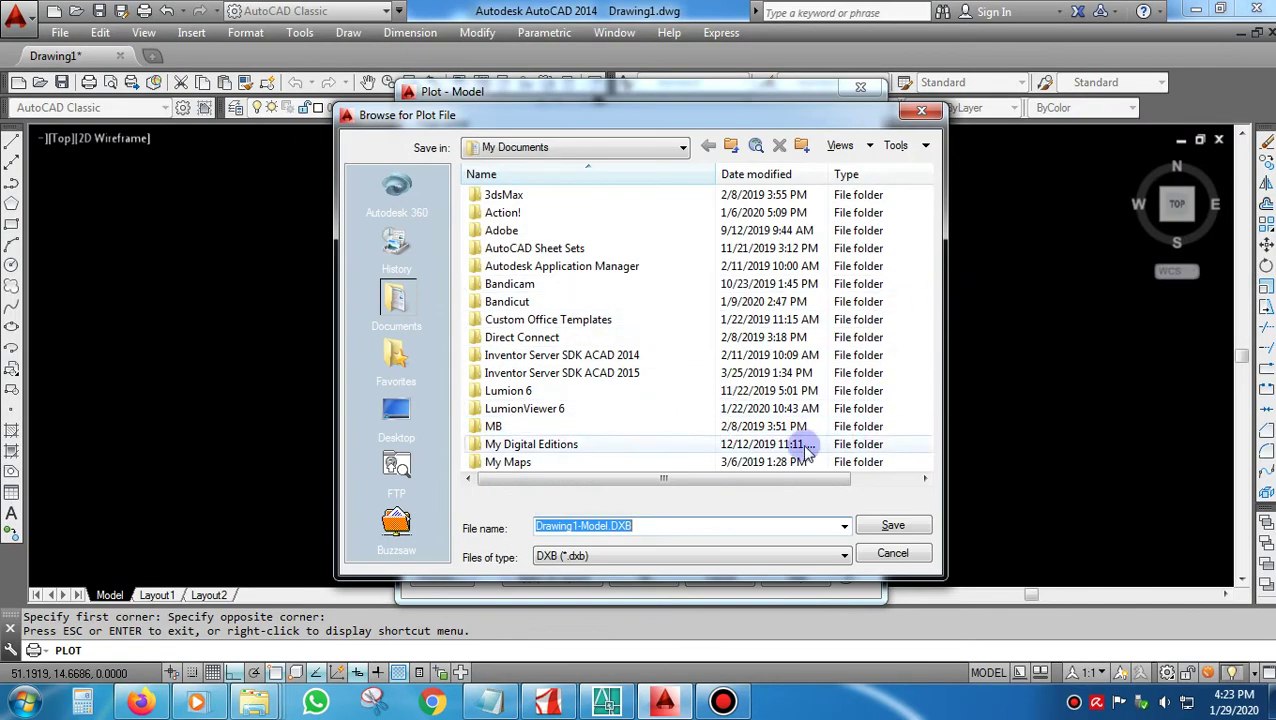
pyautogui.write('text 1')
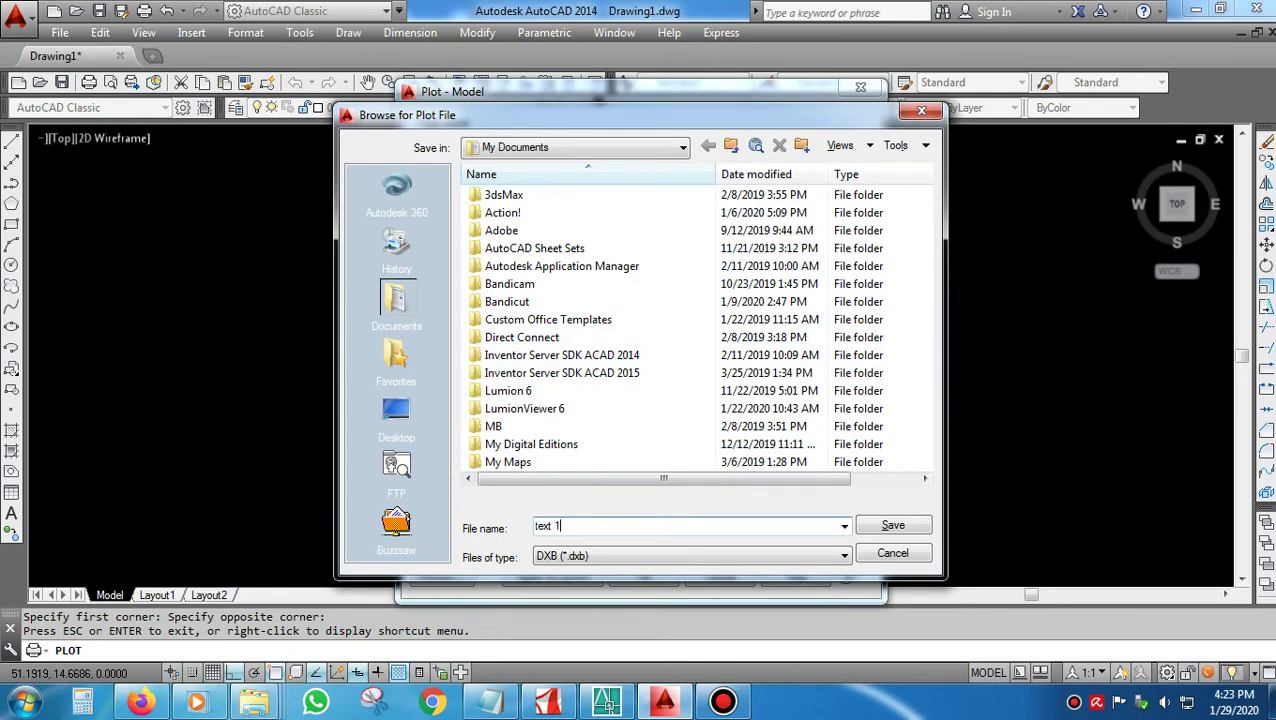
pyautogui.click(893, 525)
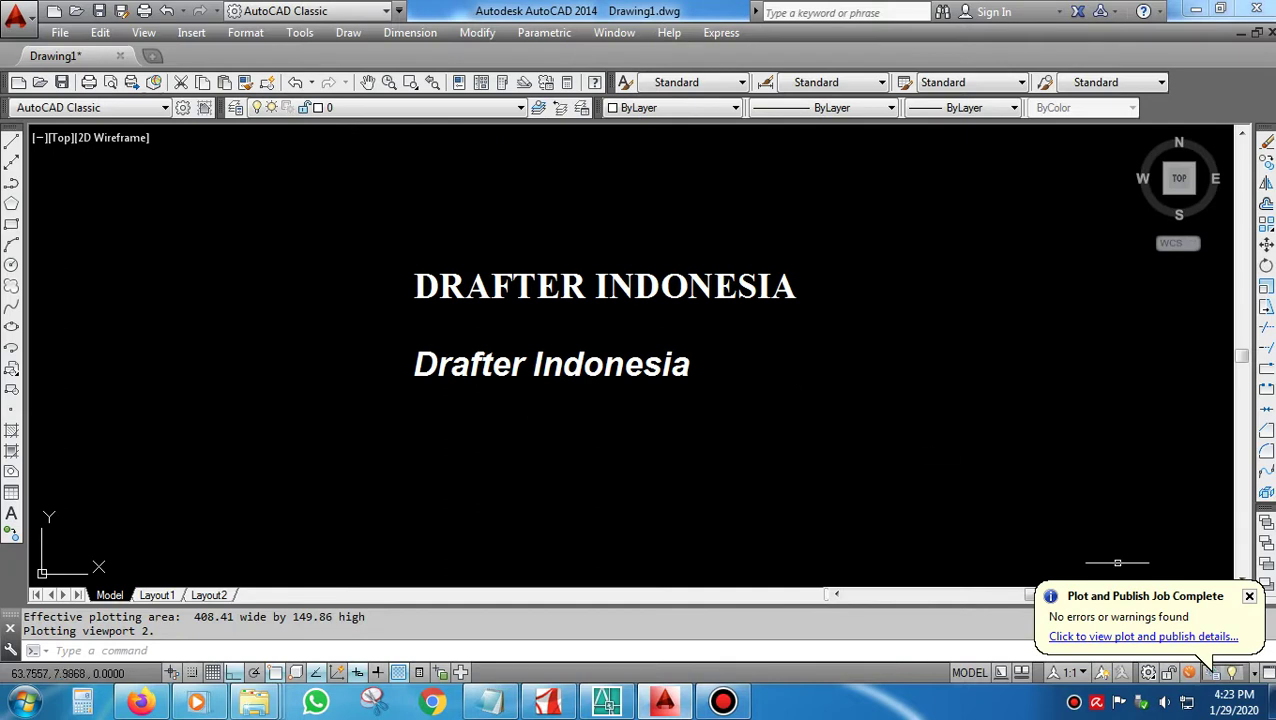
pyautogui.click(1249, 596)
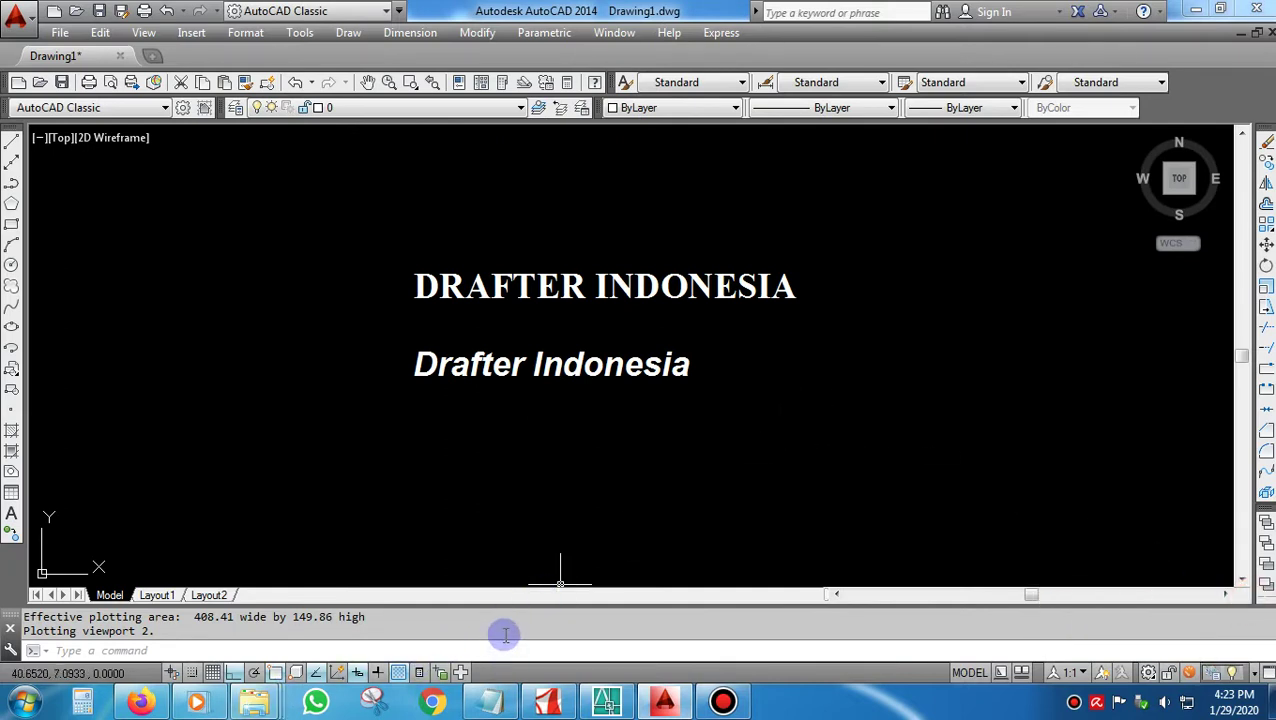
# Switch to Notepad and continue the notes with "OK KITA SUDAH BUAT TEXT MENJADI POLY LINE".
pyautogui.click(490, 702)
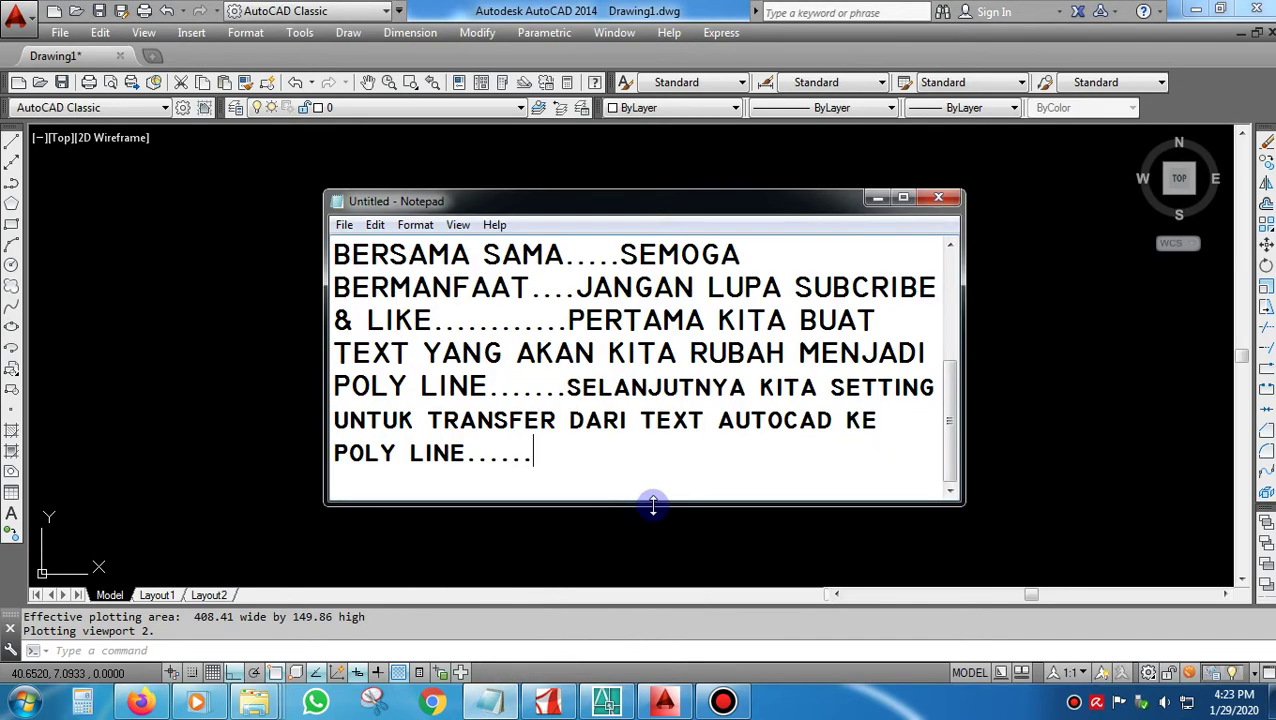
pyautogui.write('0')
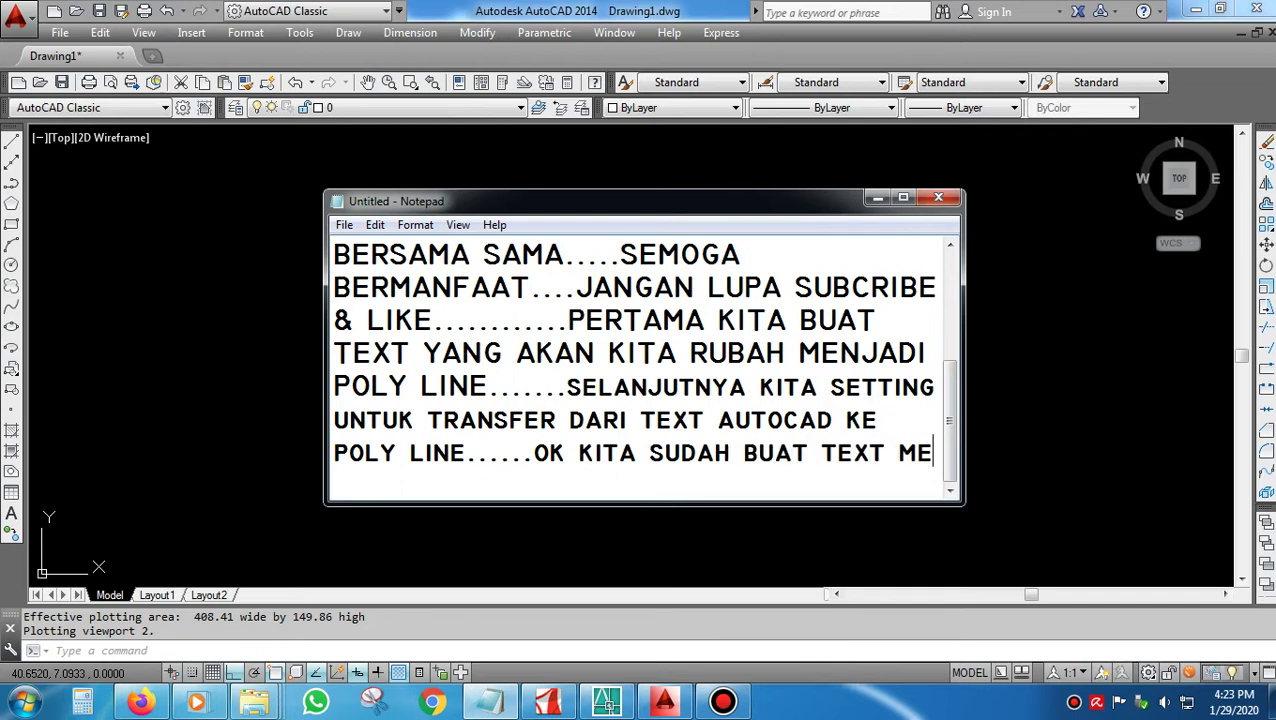
pyautogui.write('NJADI POLY LINE')
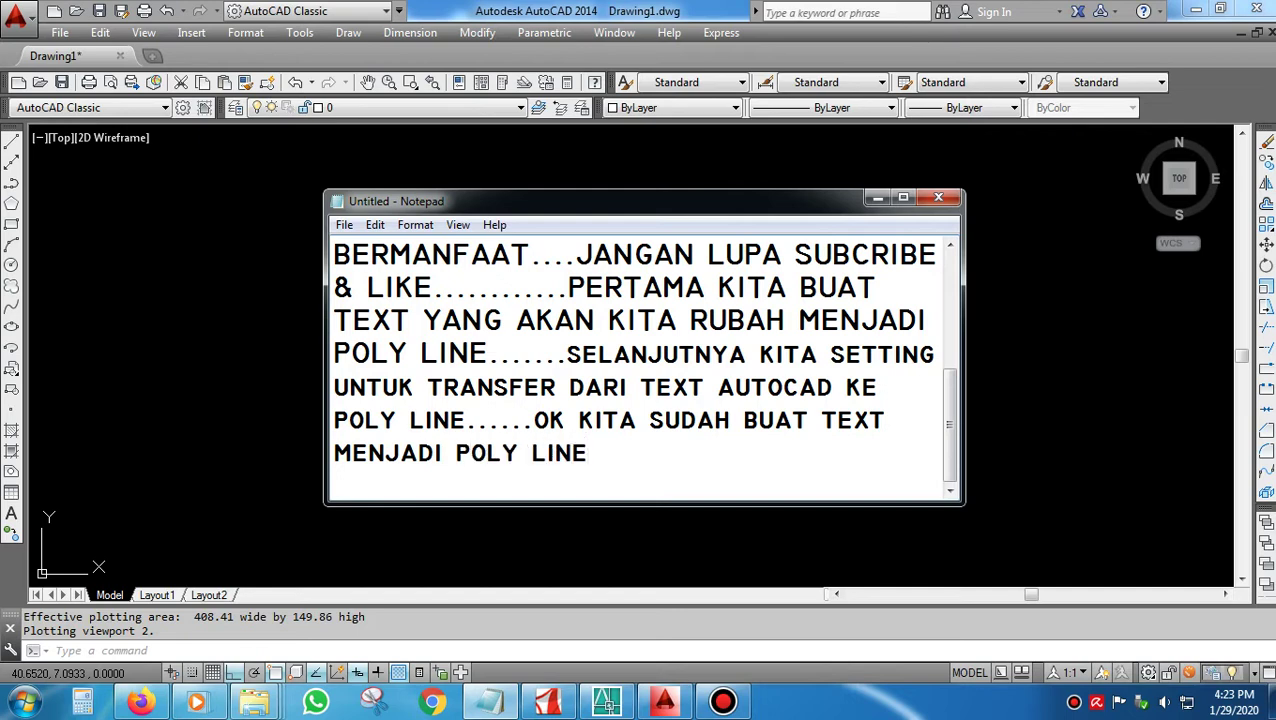
# Append ".....KEMUDIAN KITA INSERT FILE YANG SUDAH KITA BUAT........" to the notes and minimize Notepad.
pyautogui.write('.....KEMU')
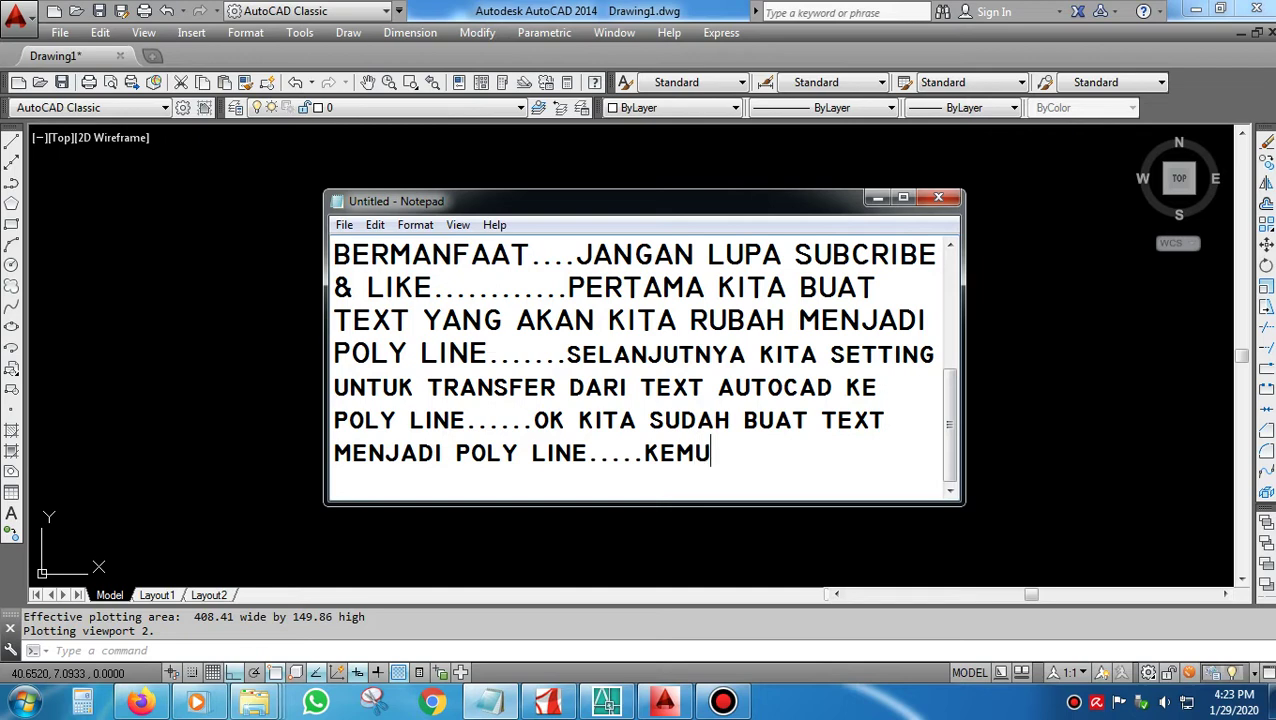
pyautogui.write('DIAN KITA PANGI')
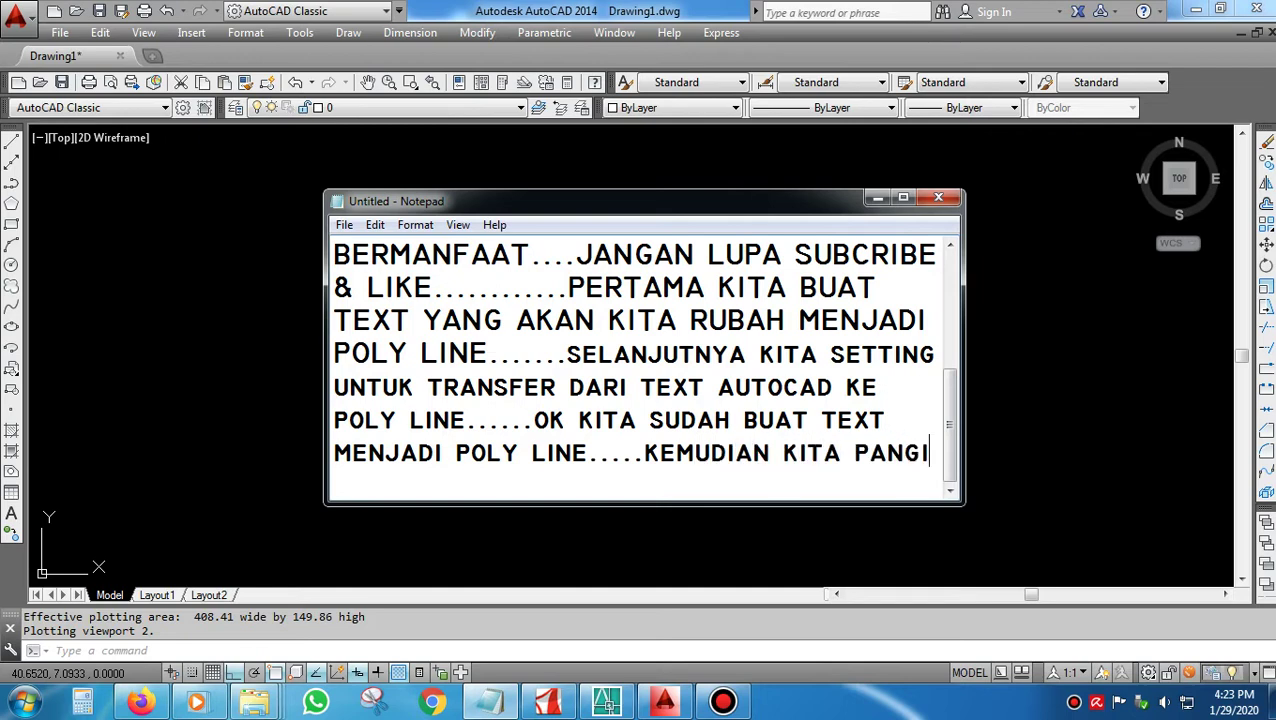
pyautogui.press('BackSpace')
pyautogui.press('BackSpace')
pyautogui.press('BackSpace')
pyautogui.press('BackSpace')
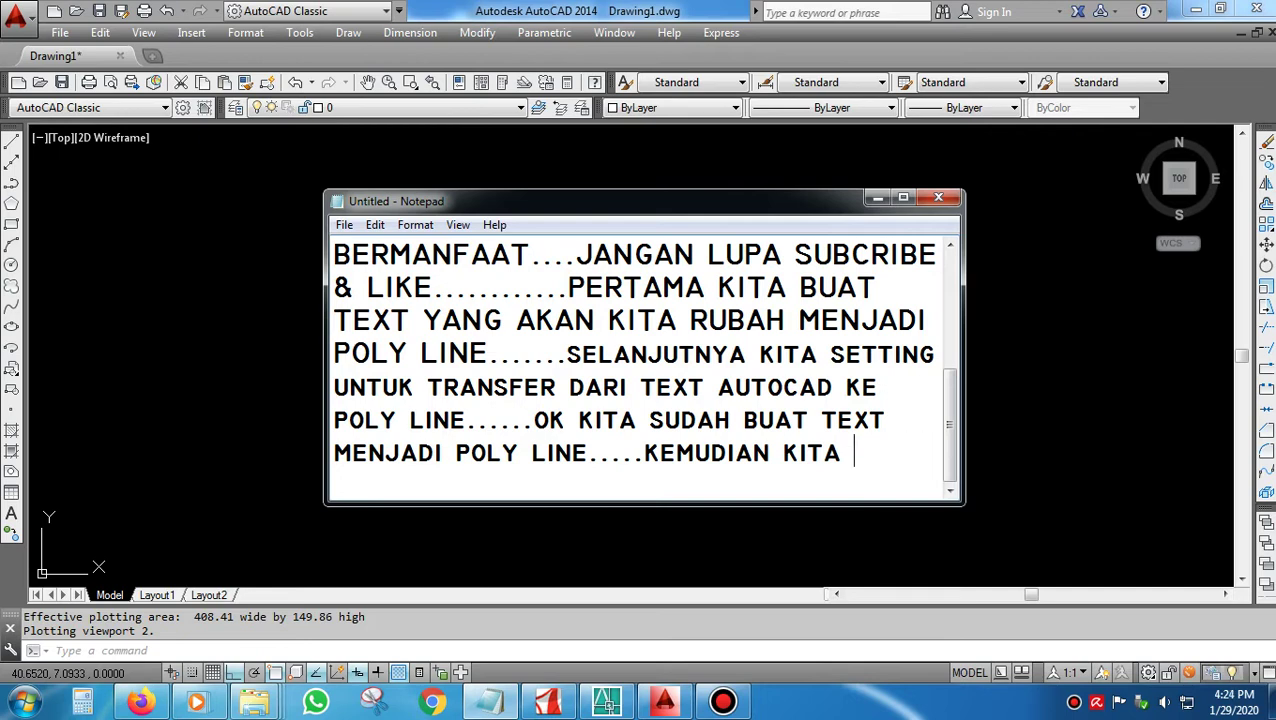
pyautogui.write('INSERT')
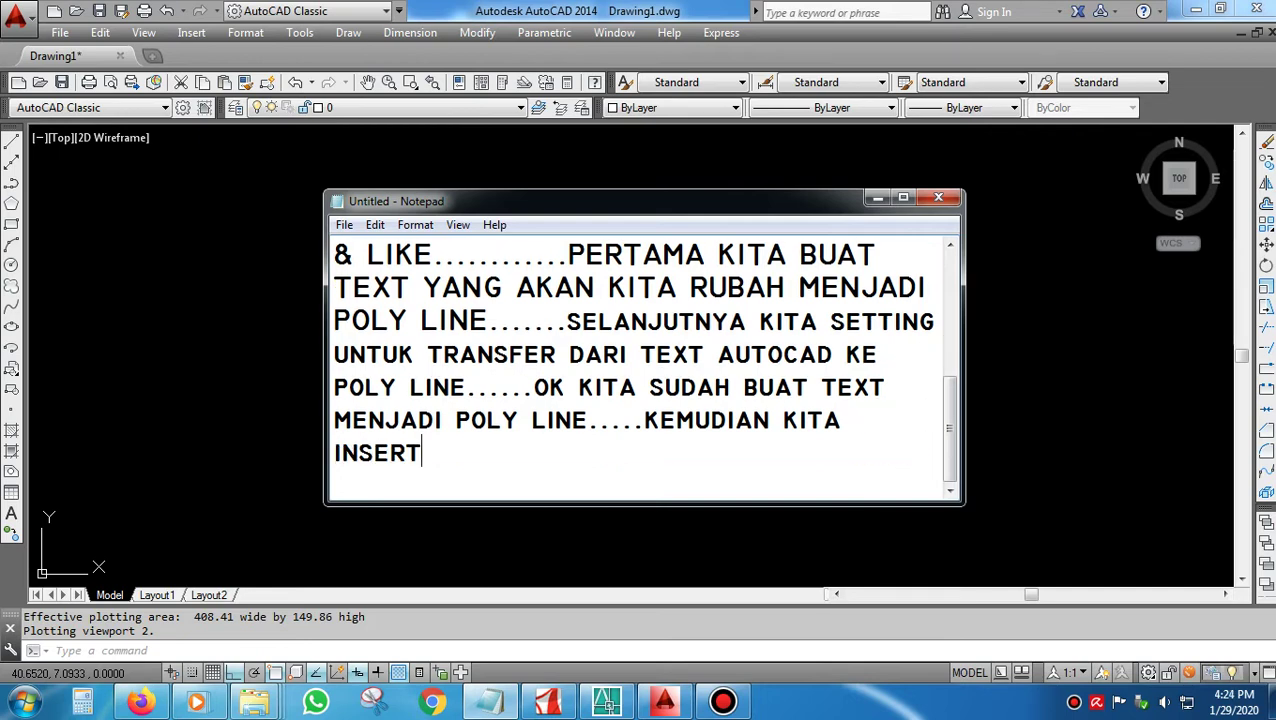
pyautogui.write(' FI')
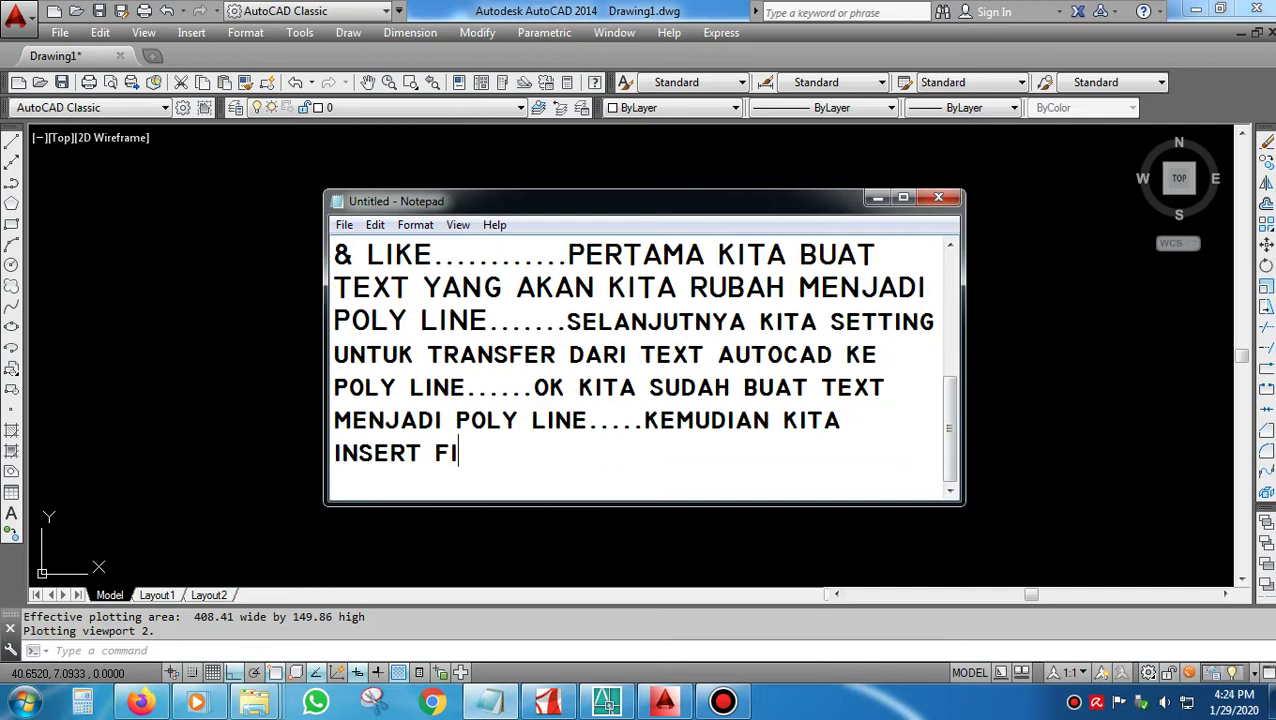
pyautogui.write('LE YANG SU')
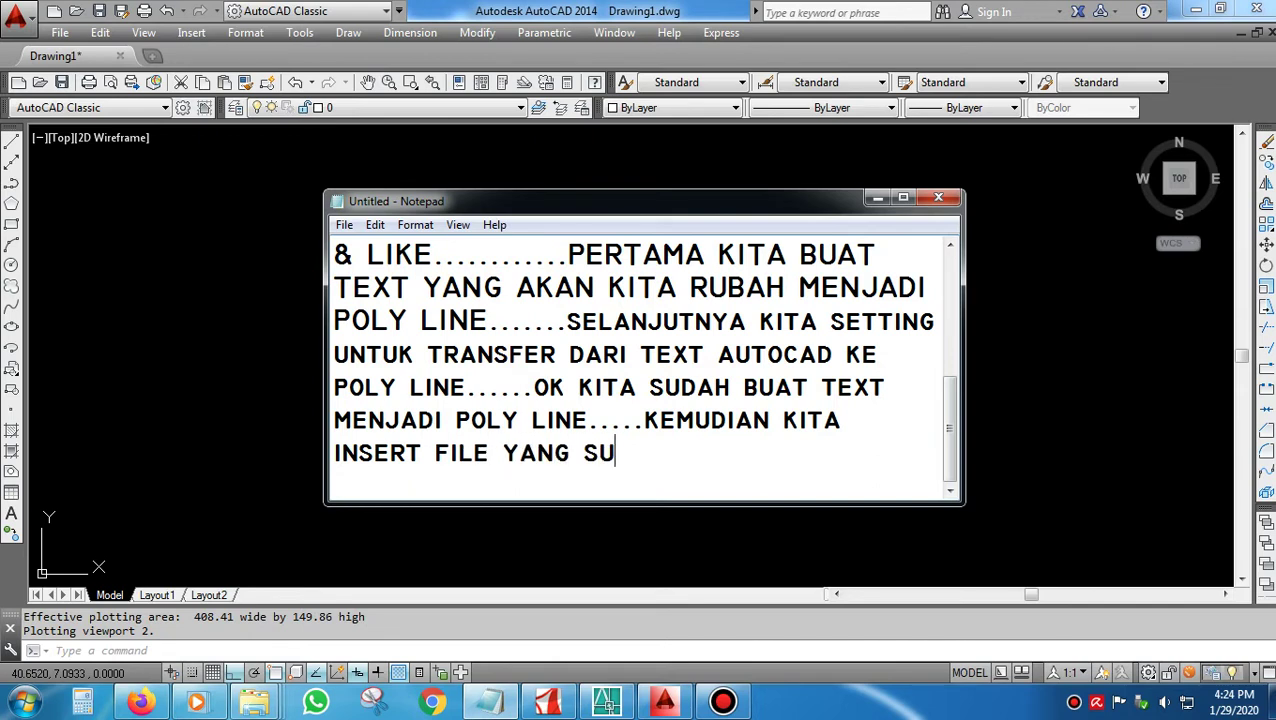
pyautogui.write('DAH KI')
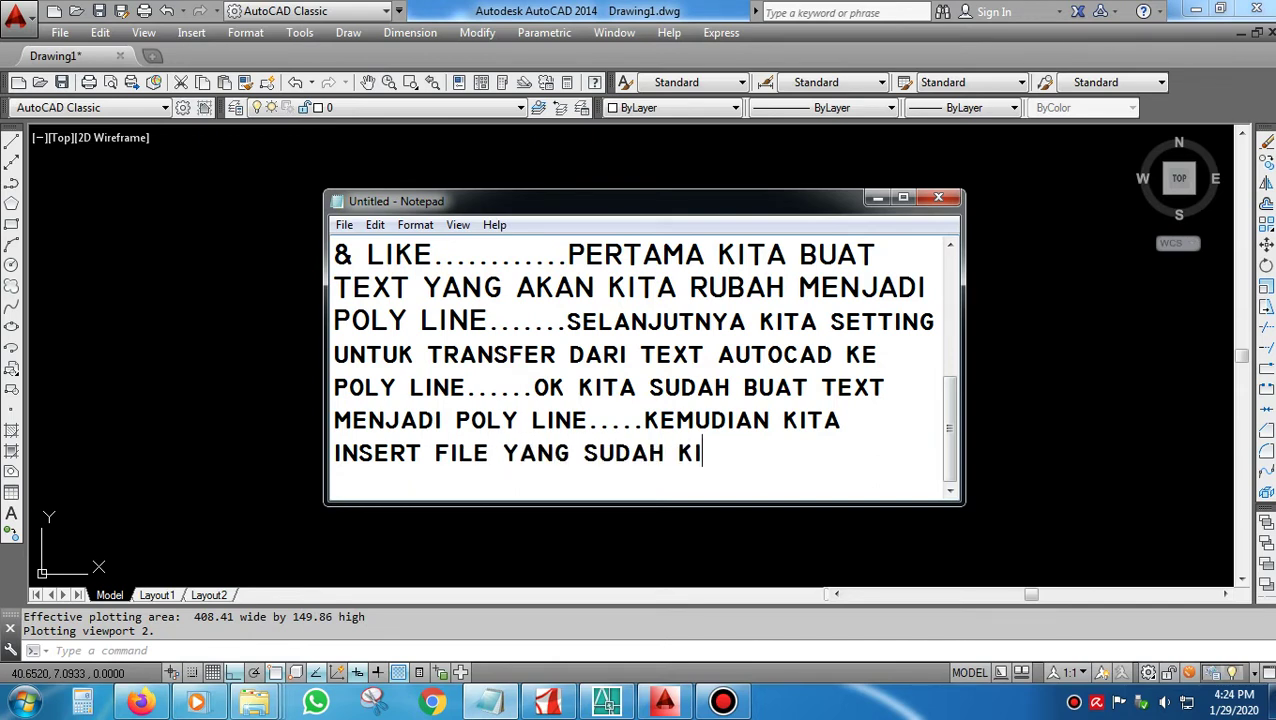
pyautogui.write('TA BUAT')
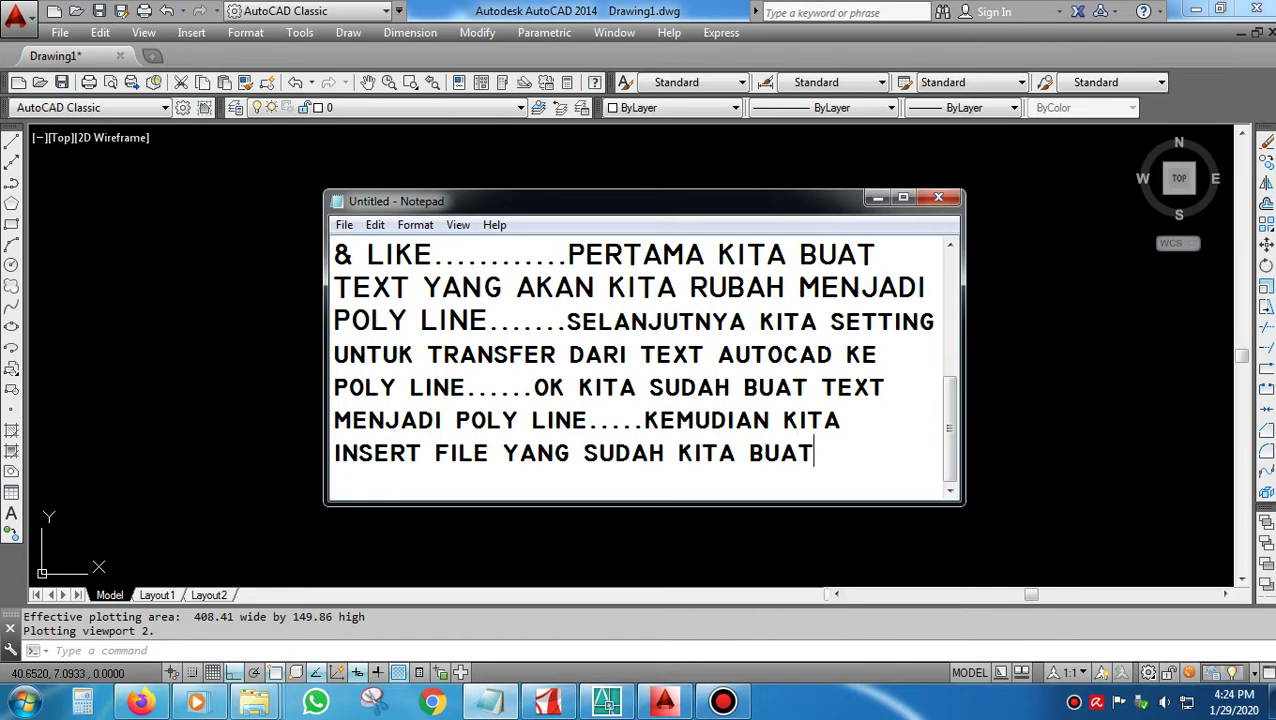
pyautogui.write('........')
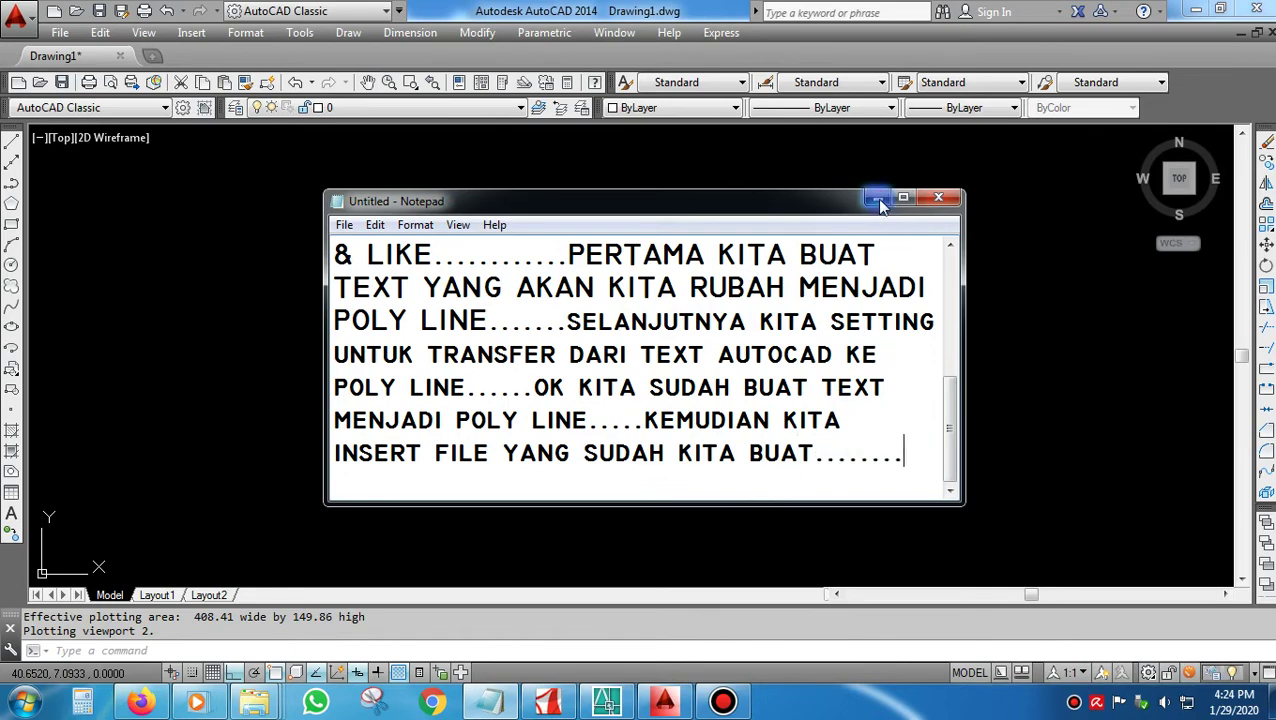
pyautogui.click(878, 197)
# Import the DXB file "text 1" from My Documents into the drawing with the DXBIN command.
pyautogui.write('DX')
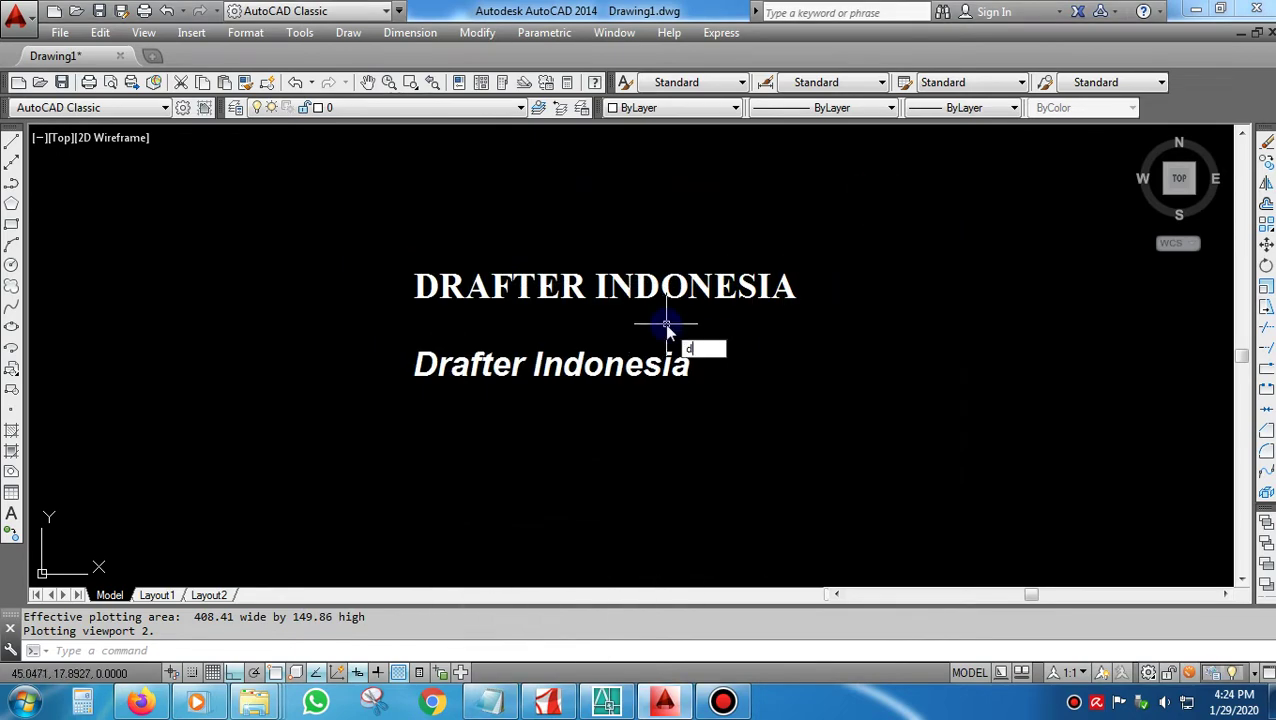
pyautogui.write('B')
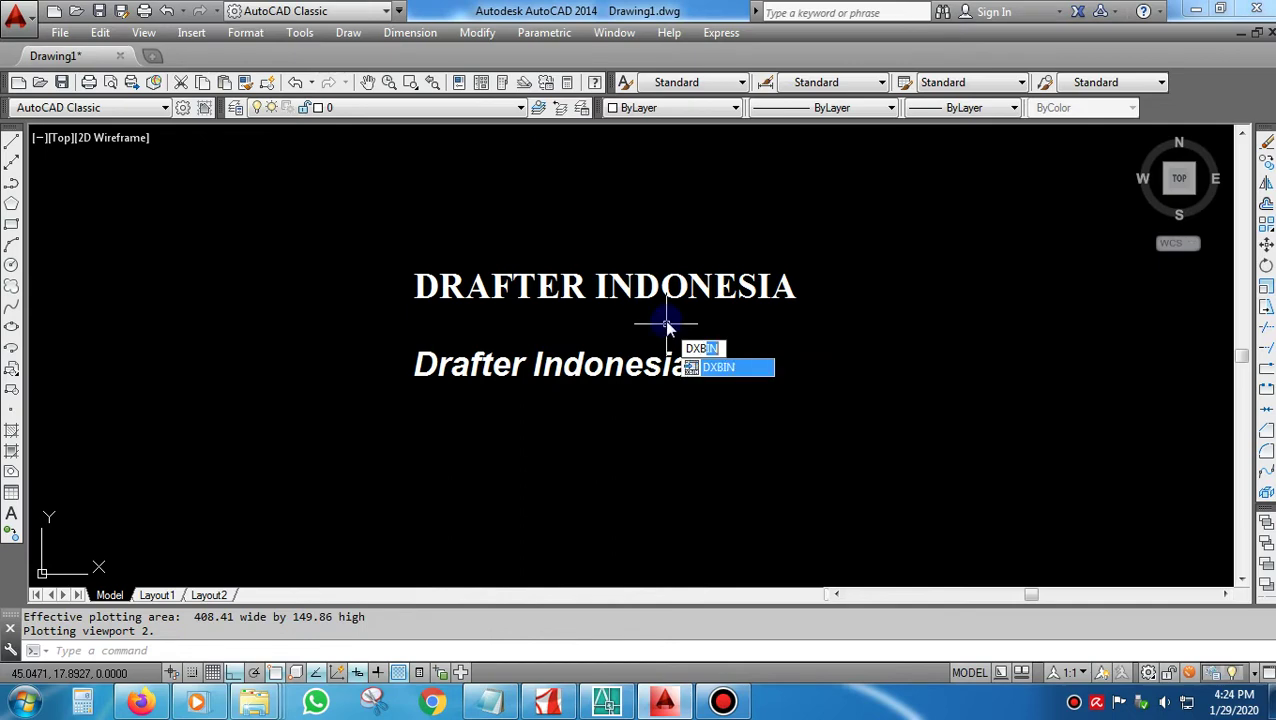
pyautogui.write('IN')
pyautogui.click(731, 369)
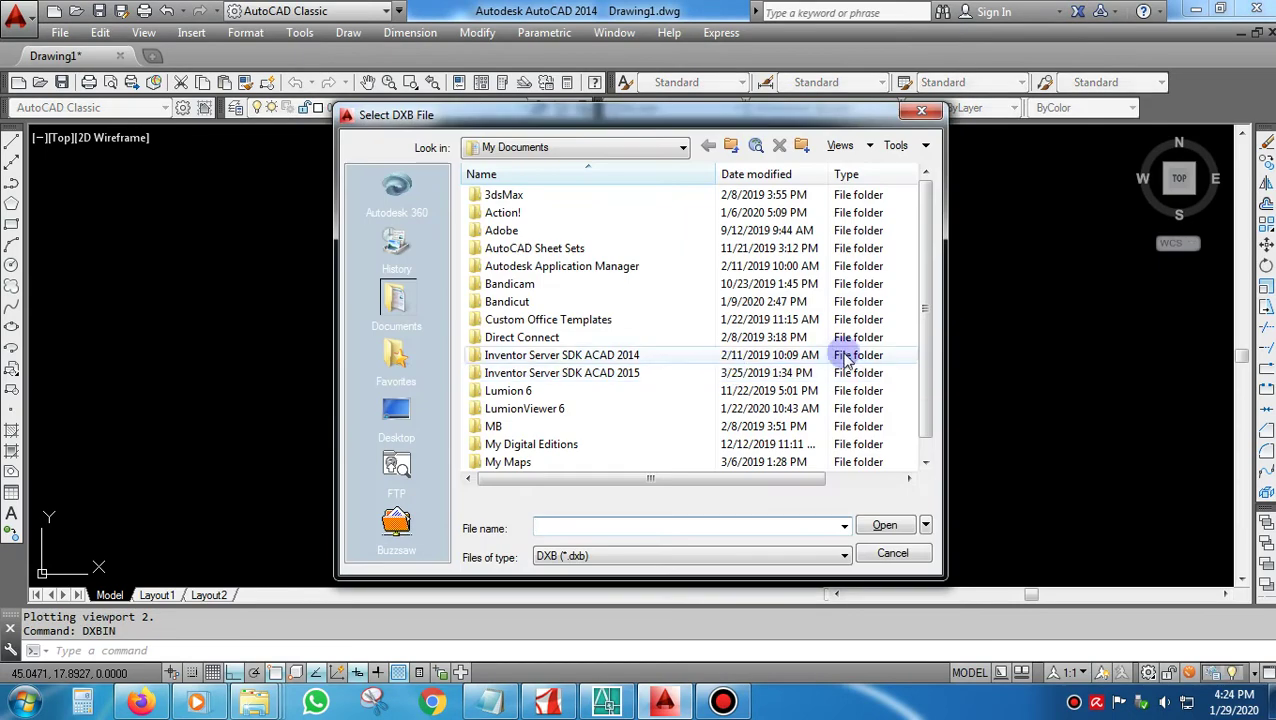
pyautogui.moveTo(924, 328); pyautogui.dragTo(920, 367)
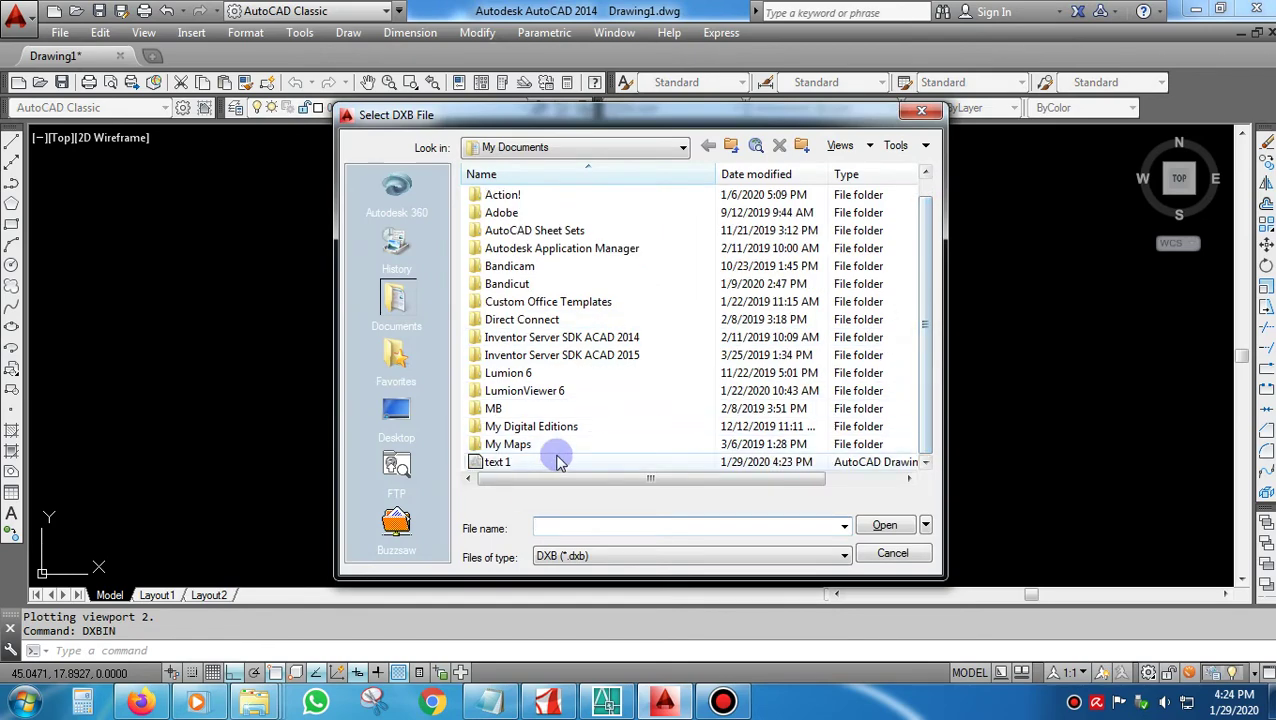
pyautogui.click(505, 462)
pyautogui.click(880, 525)
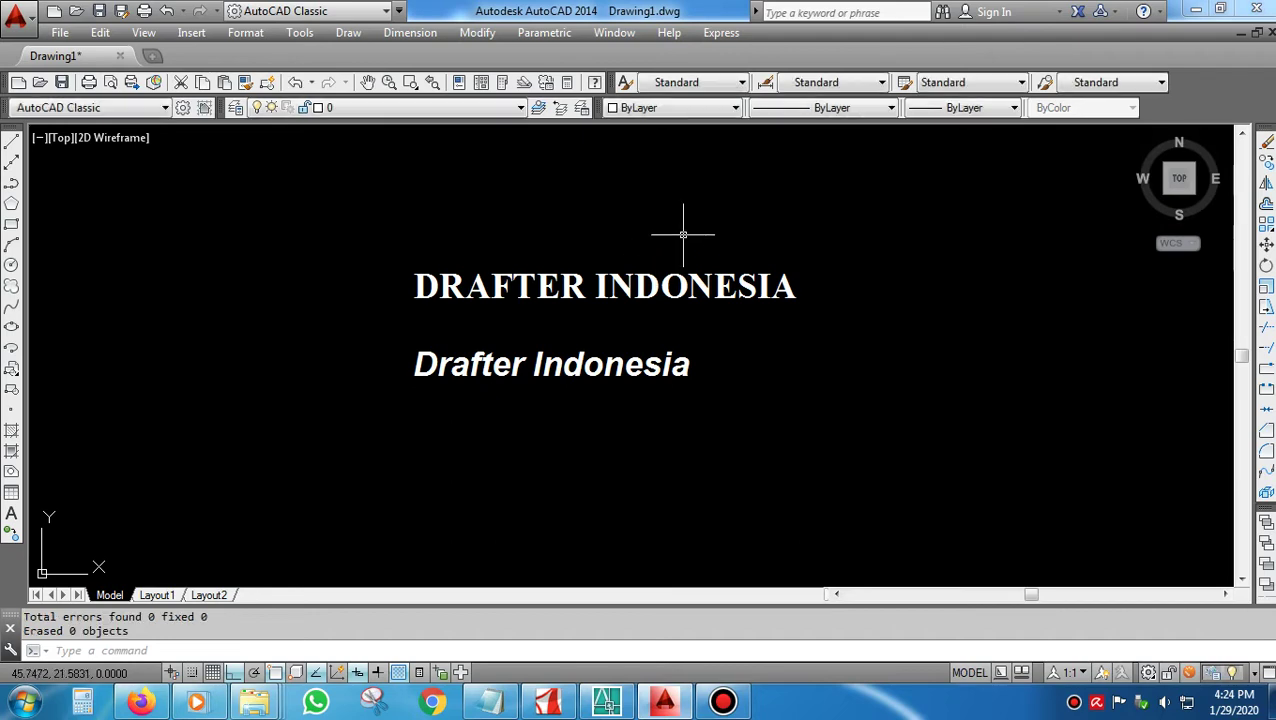
# Erase vertical lines from the stem of the letter E in the imported "DRAFTER INDONESIA" text.
pyautogui.scroll(-5, 683, 235)
pyautogui.scroll(6, 365, 350)
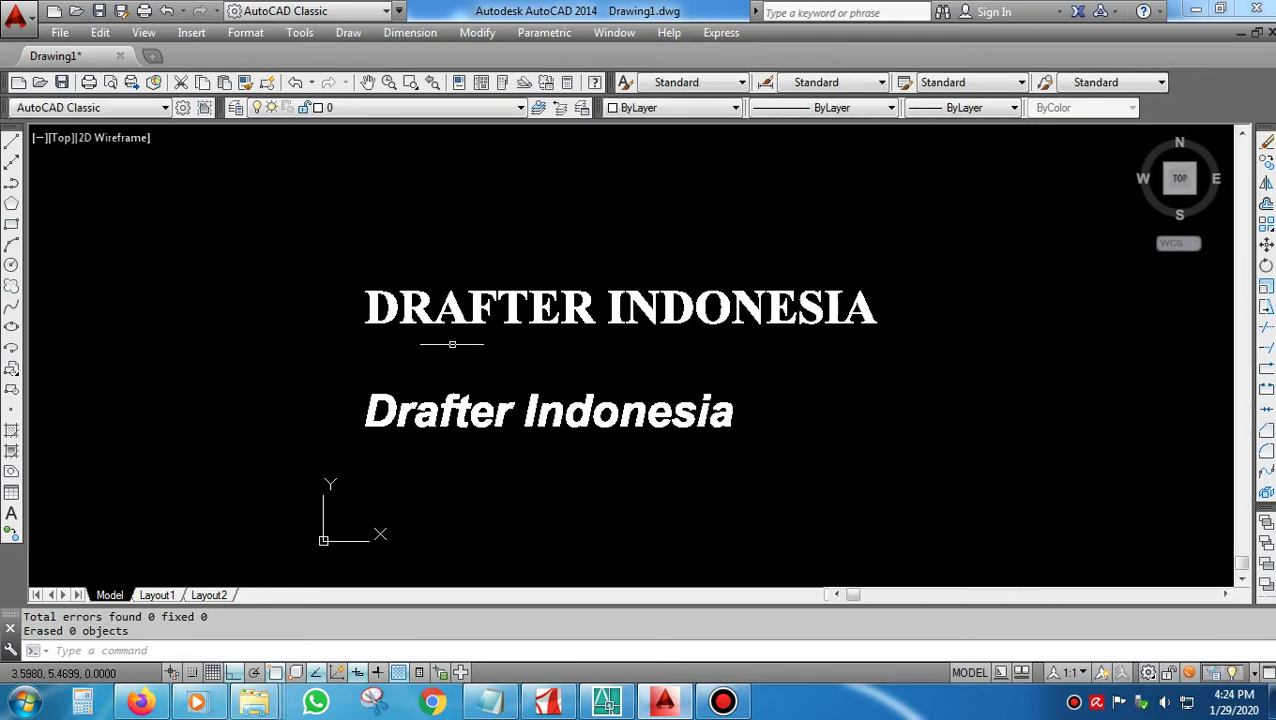
pyautogui.scroll(4, 452, 344)
pyautogui.click(546, 292)
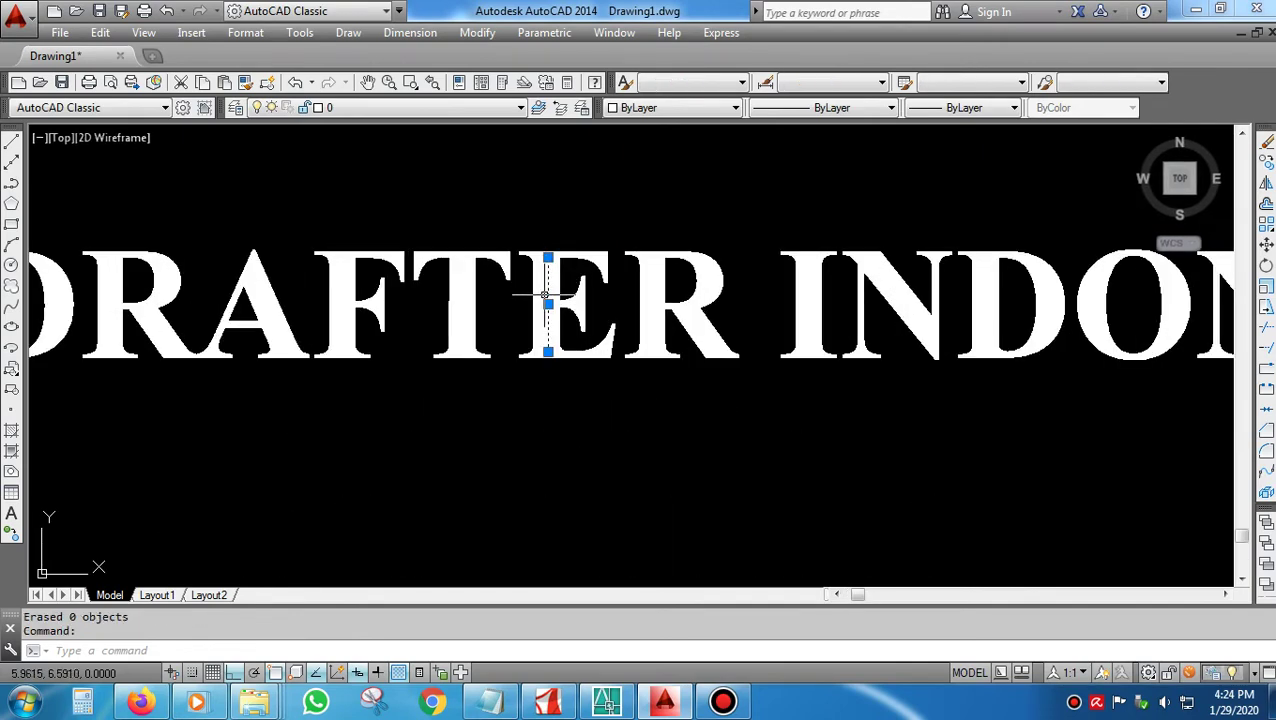
pyautogui.write('e')
pyautogui.press('space')
pyautogui.scroll(5, 546, 277)
pyautogui.press('space')
pyautogui.click(553, 277)
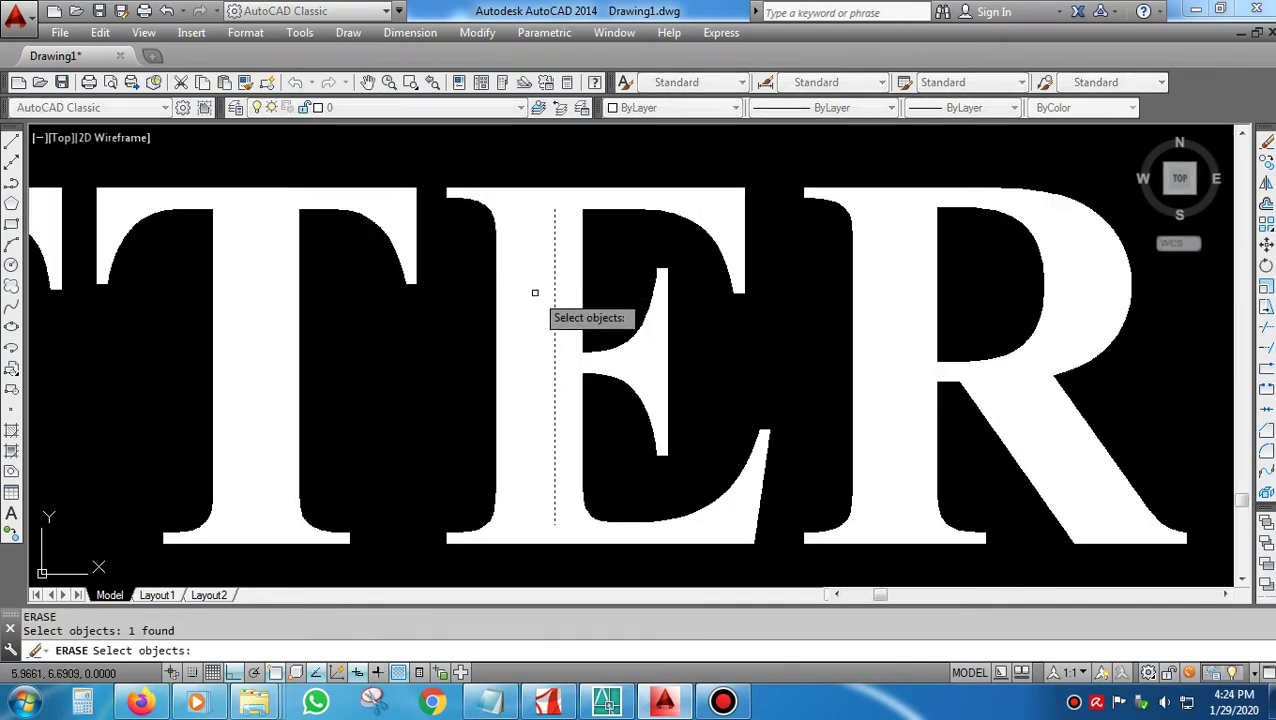
pyautogui.press('space')
pyautogui.scroll(-5, 541, 275)
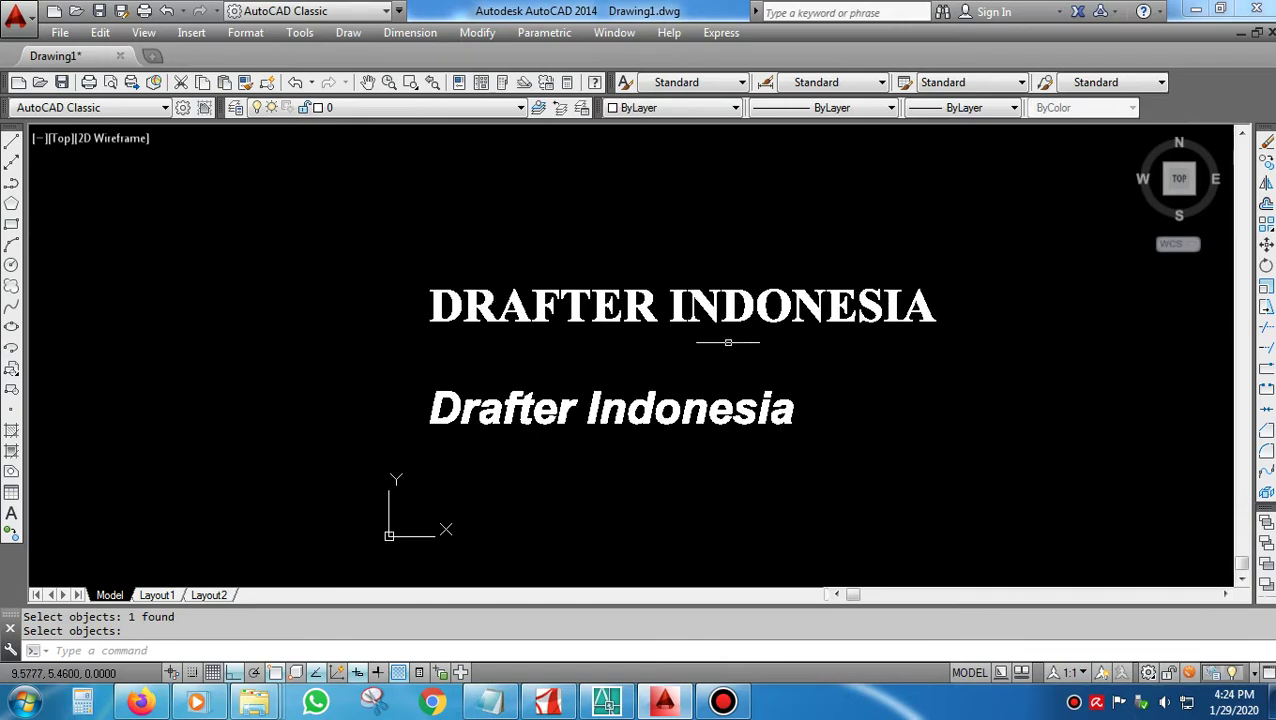
pyautogui.scroll(9, 900, 276)
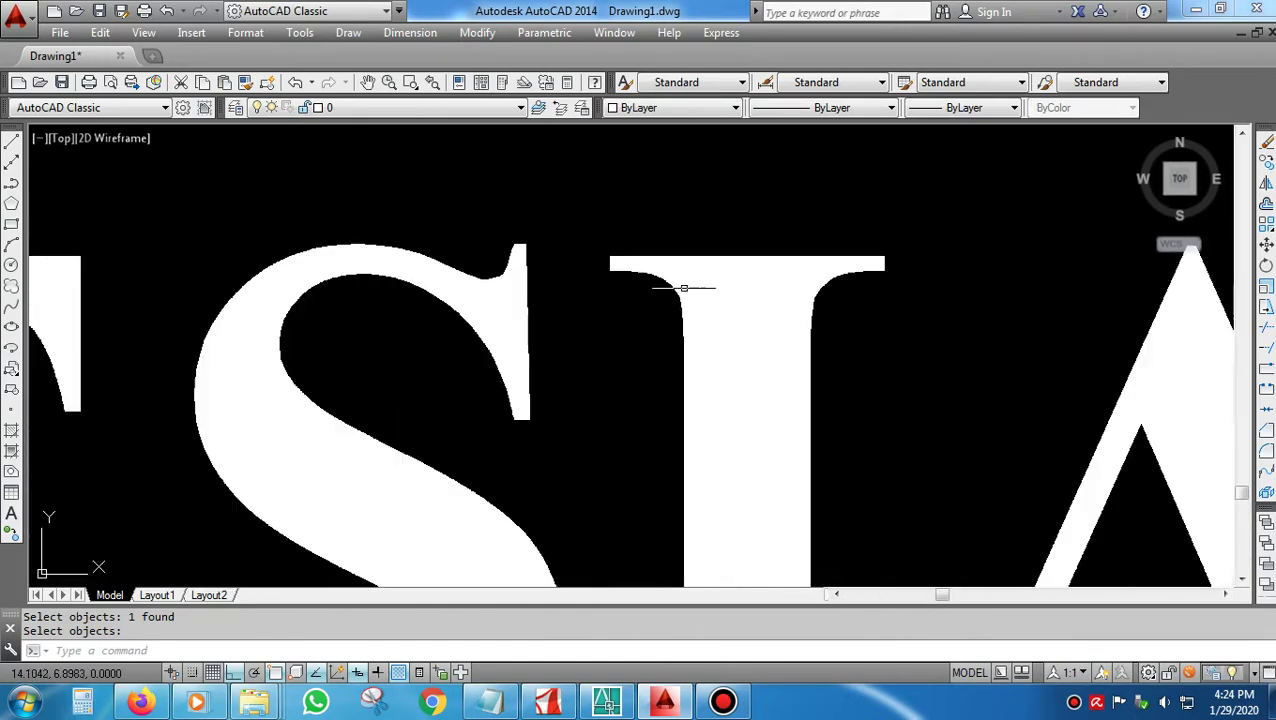
pyautogui.scroll(-15, 684, 290)
pyautogui.moveTo(751, 315); pyautogui.dragTo(751, 315, button='middle')
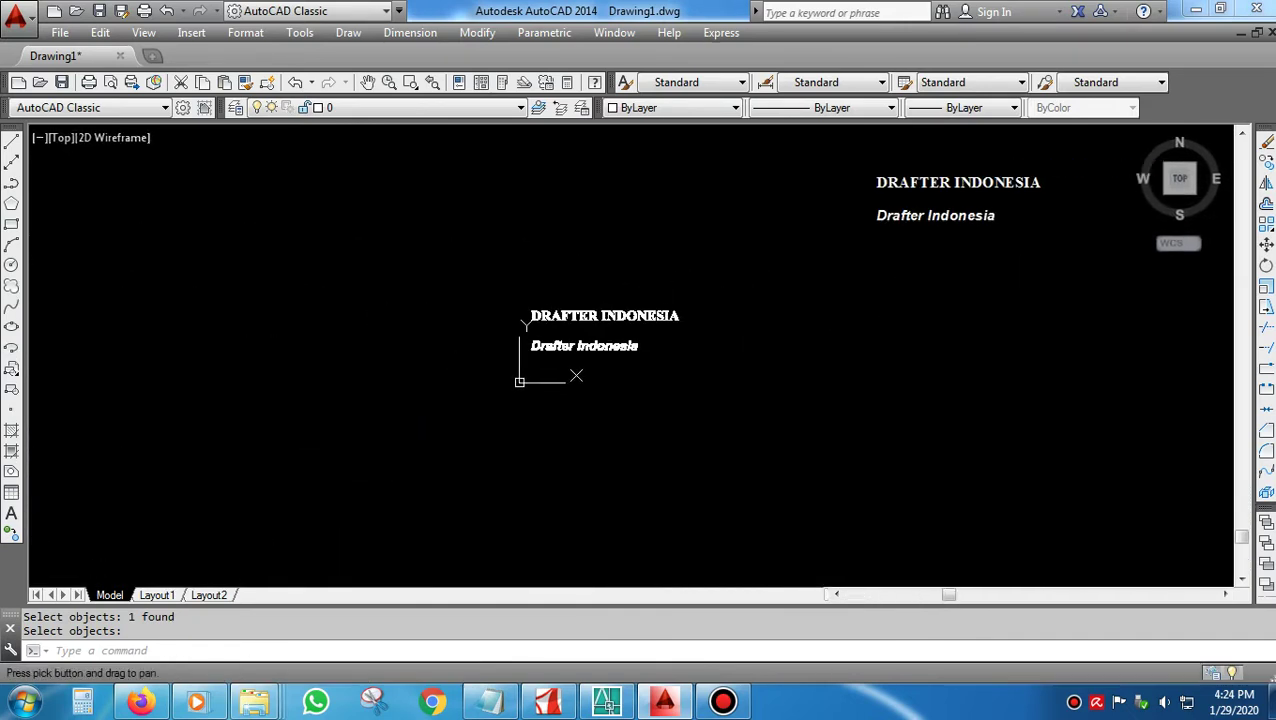
pyautogui.click(718, 282)
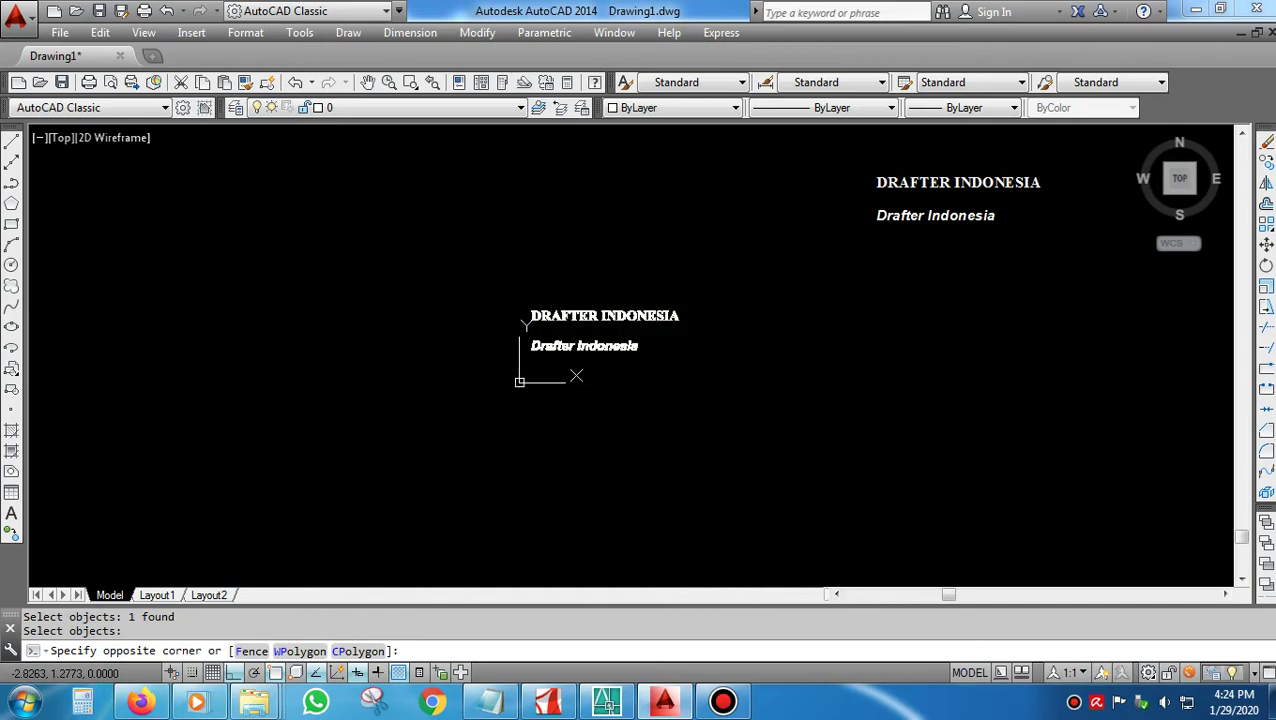
pyautogui.click(501, 362)
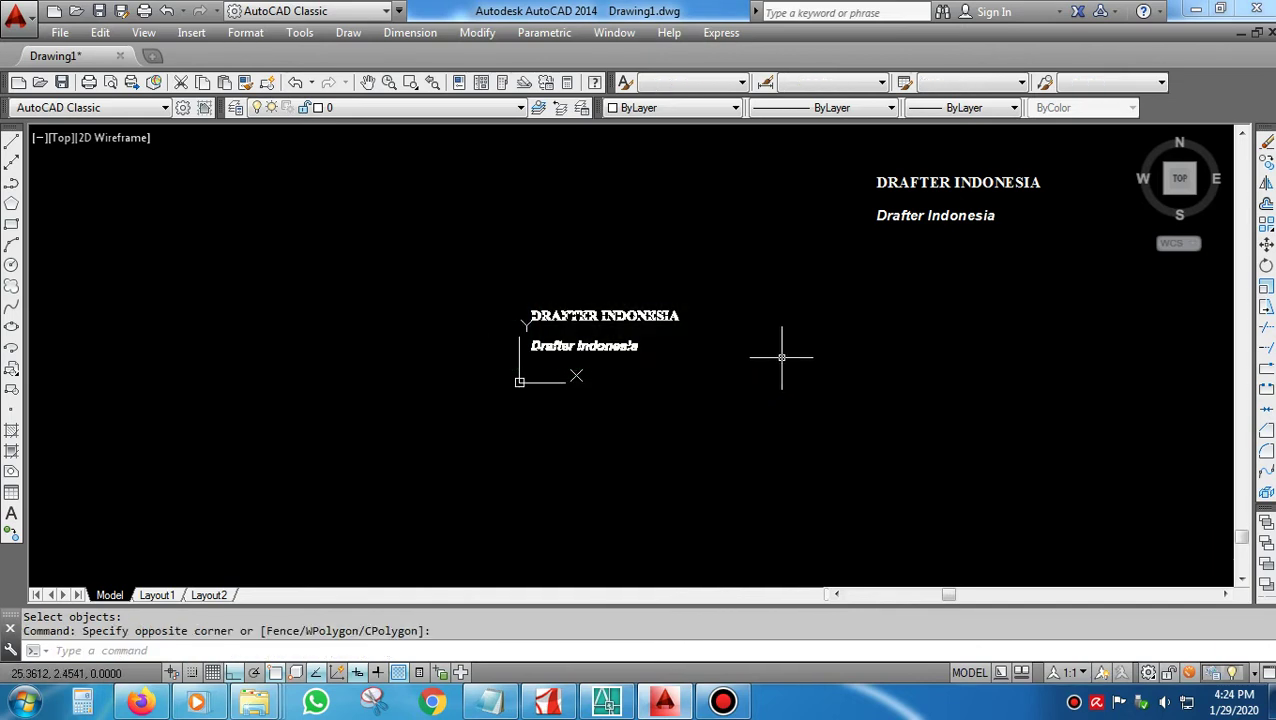
pyautogui.press('Escape')
pyautogui.press('Escape')
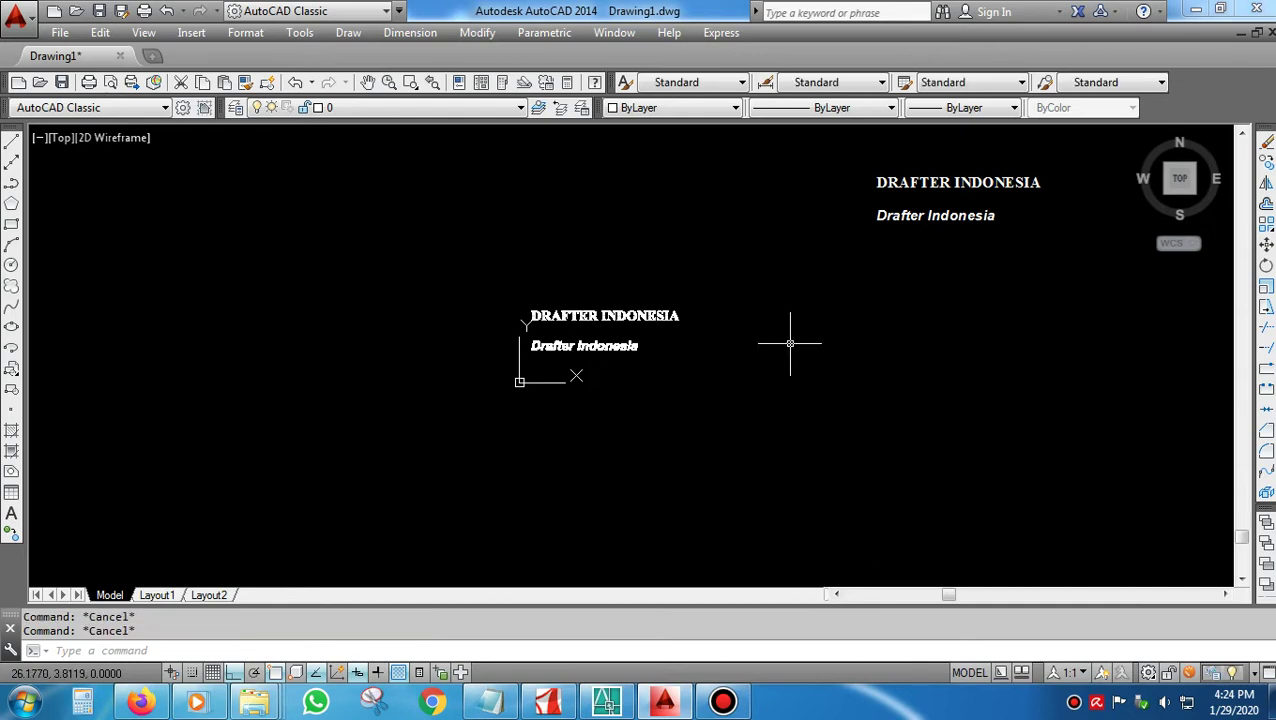
# Move all linework of both imported "Drafter Indonesia" texts straight up by about 9.5 units.
pyautogui.write('M')
pyautogui.press('Return')
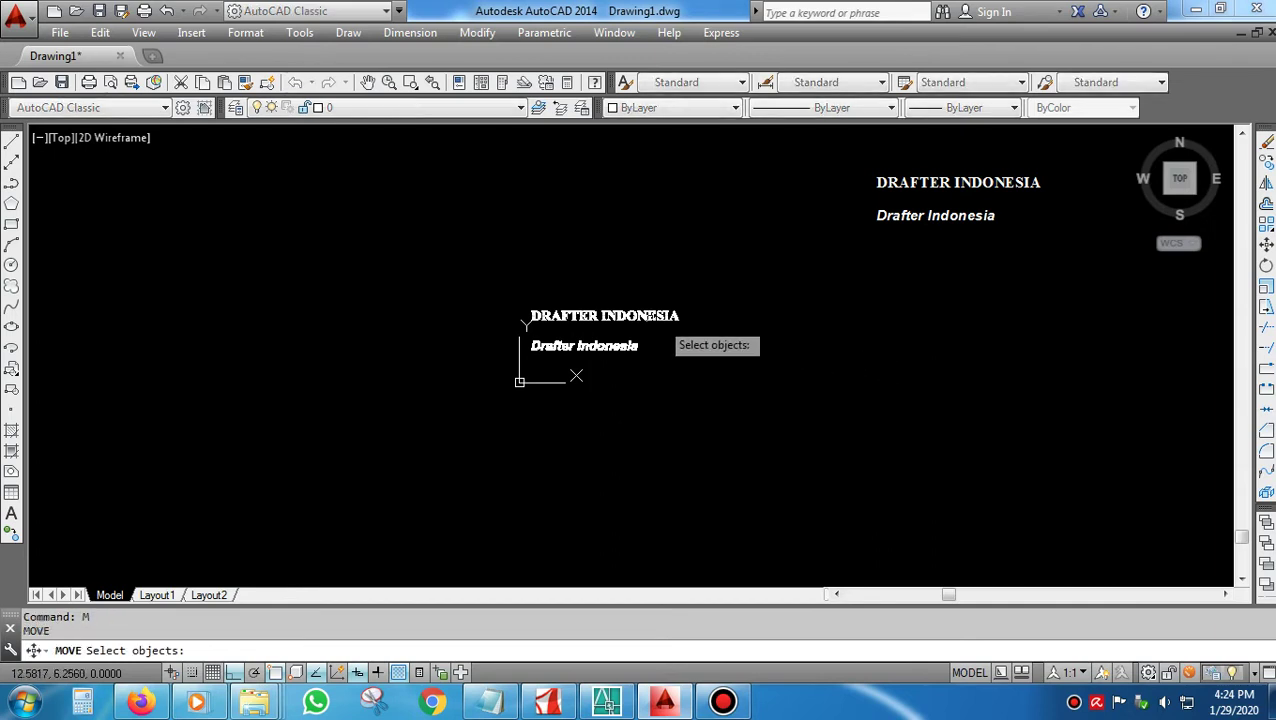
pyautogui.click(498, 276)
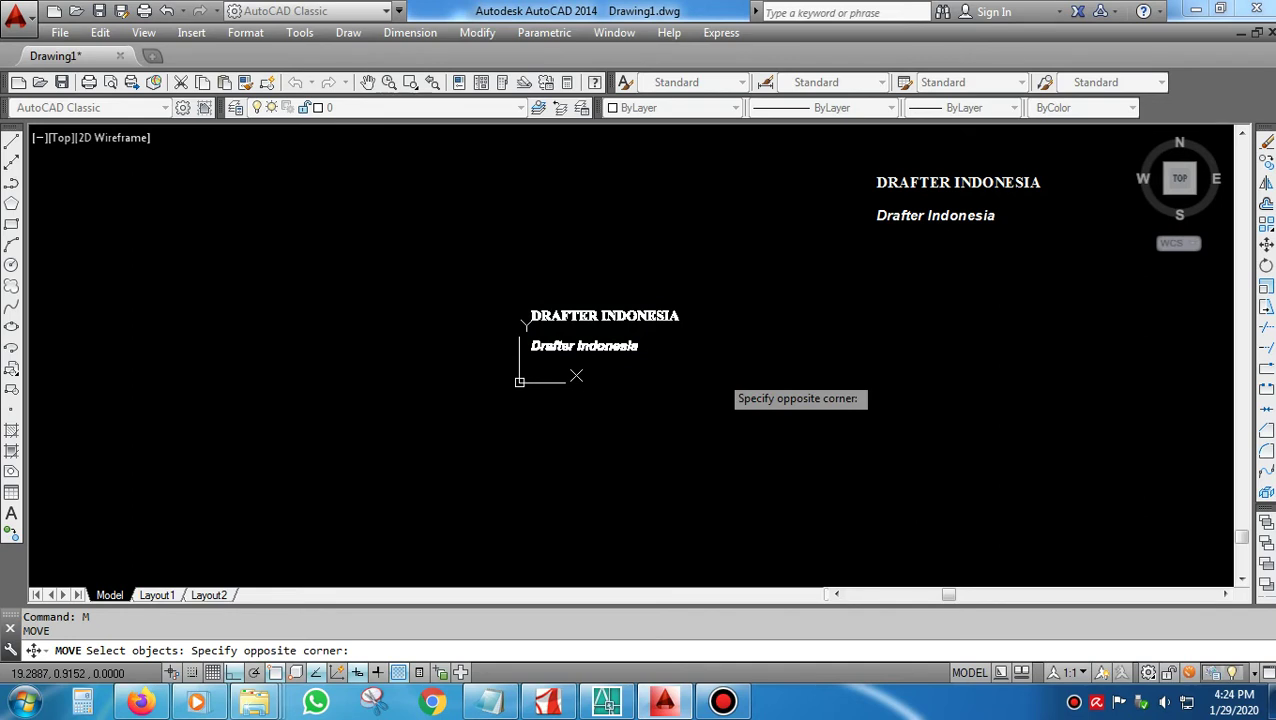
pyautogui.click(722, 370)
pyautogui.press('Return')
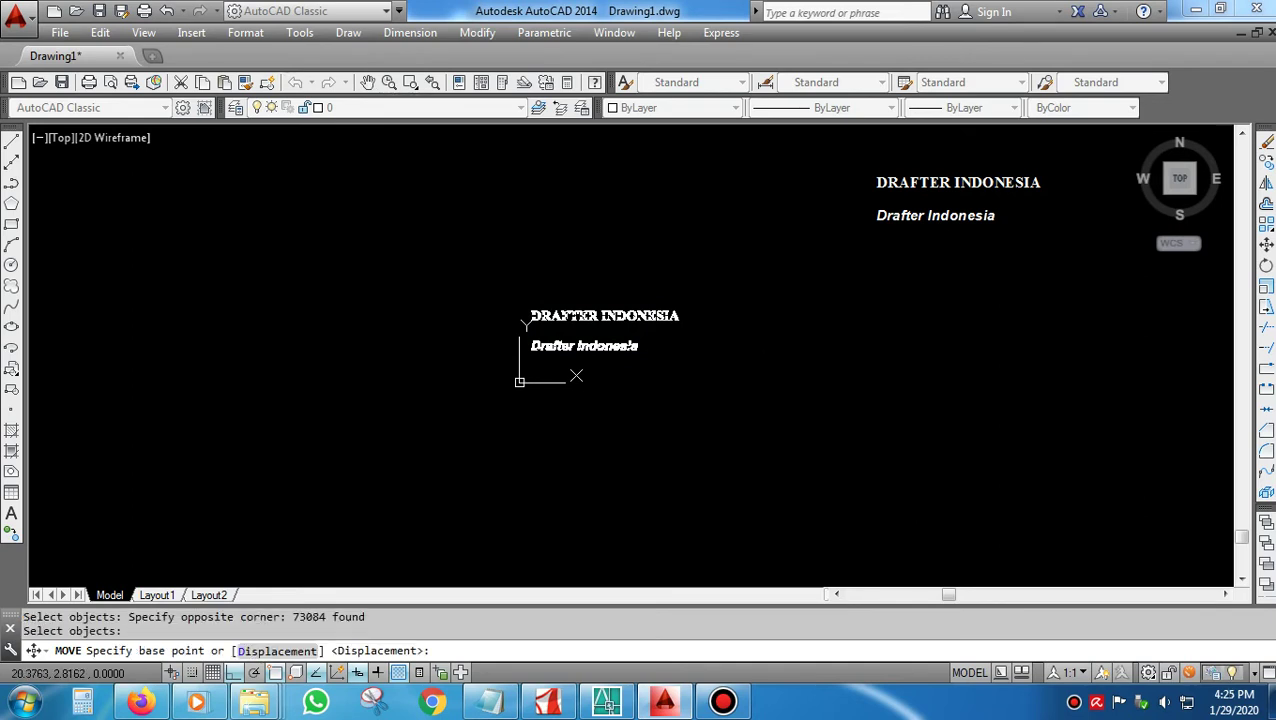
pyautogui.click(735, 341)
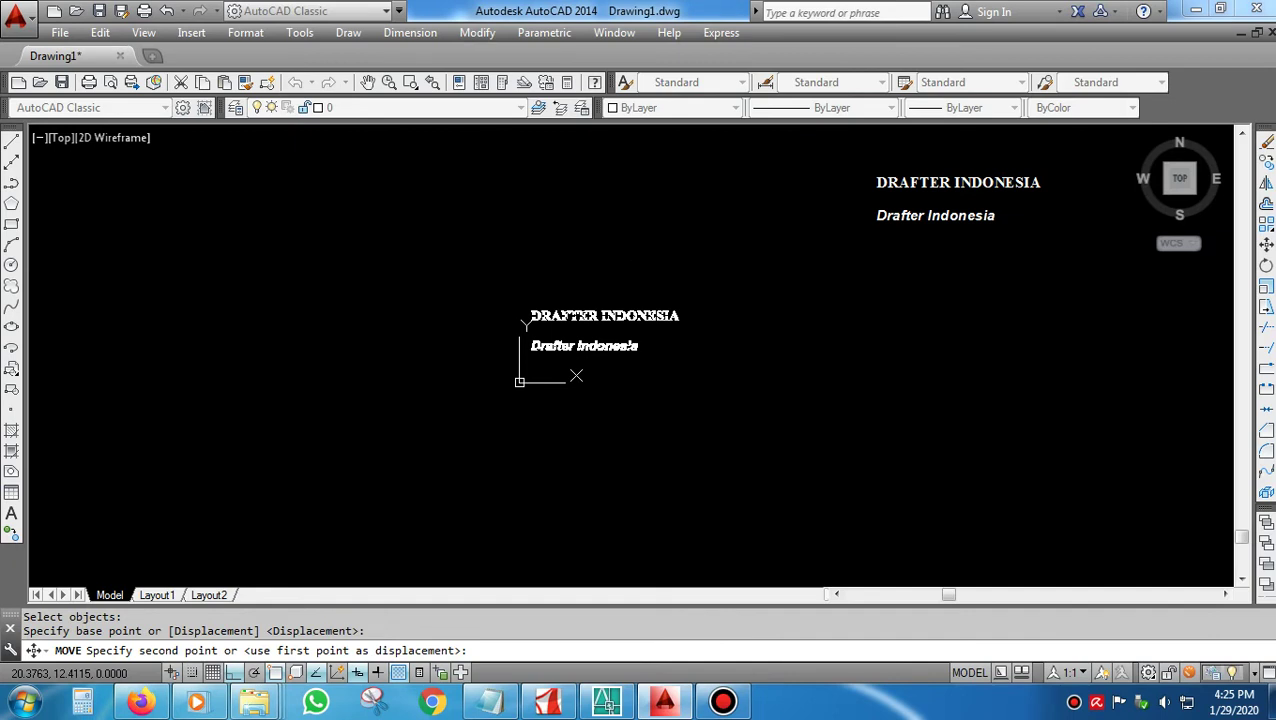
pyautogui.click(735, 253)
pyautogui.write('z')
pyautogui.press('Return')
pyautogui.click(726, 200)
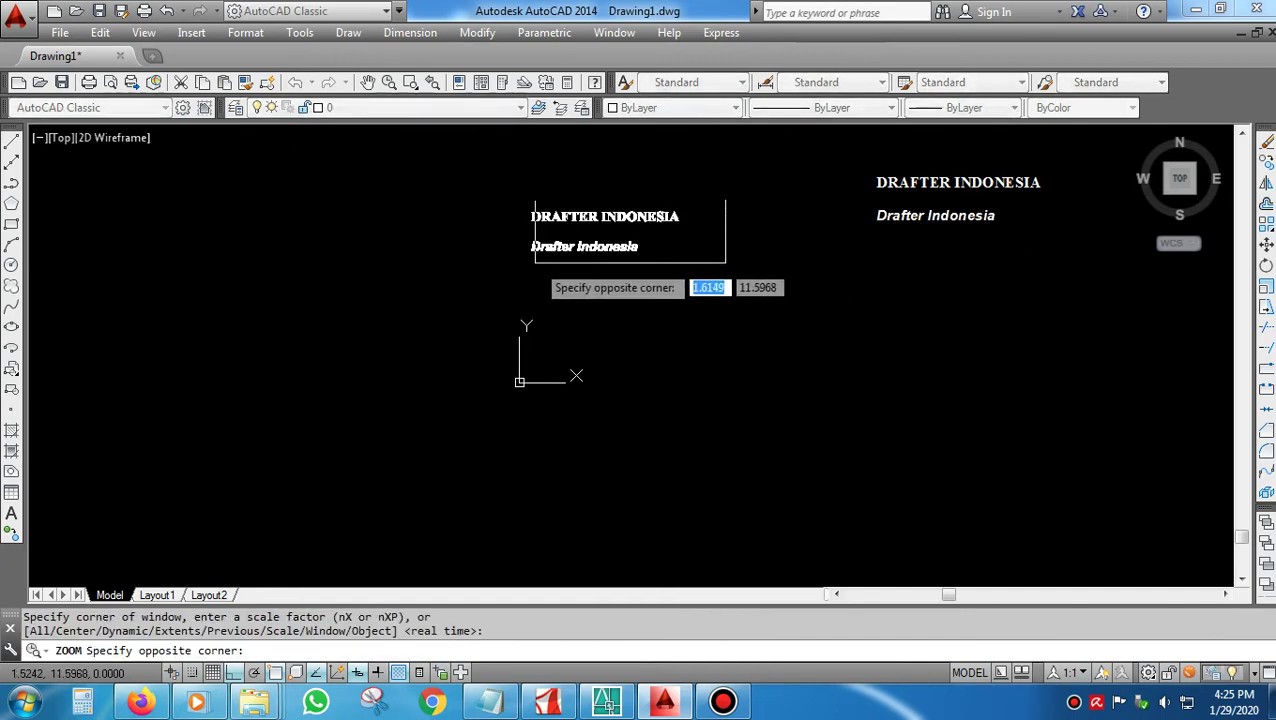
pyautogui.click(535, 263)
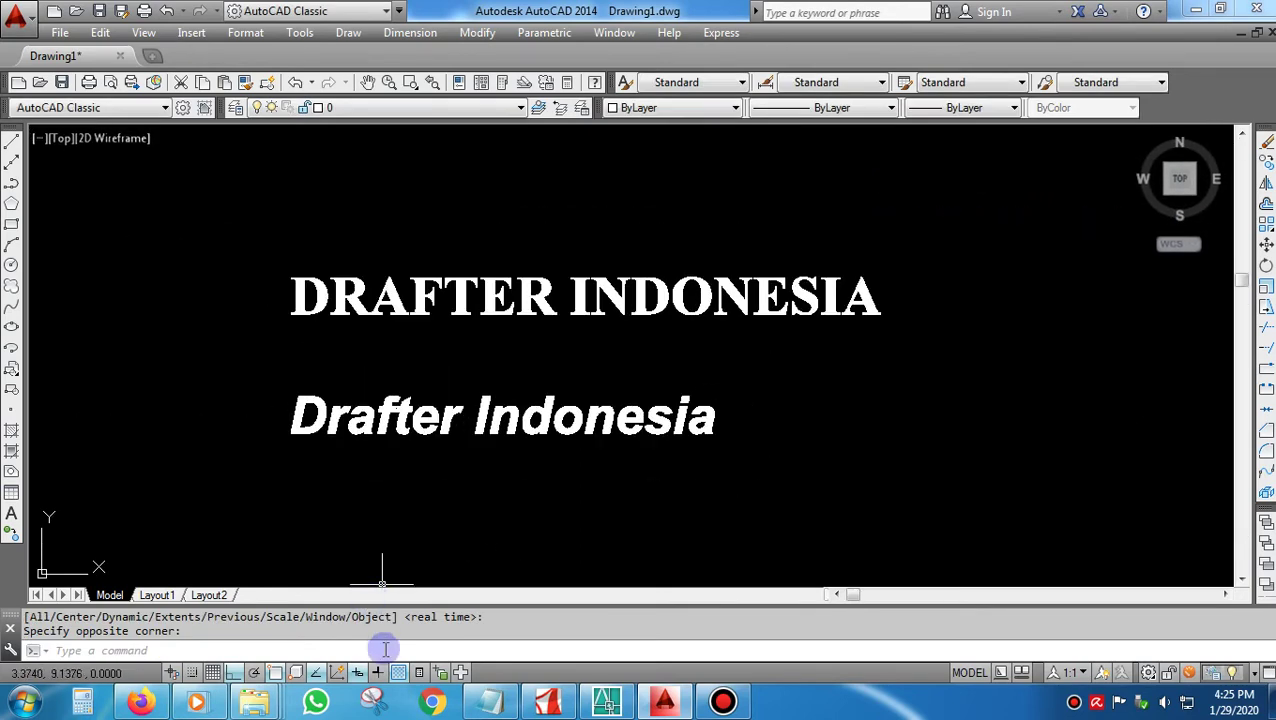
# Switch to Notepad and append "TEXT INI SUDAH MENJADI POLY LINE..." to the end of the notes.
pyautogui.click(490, 701)
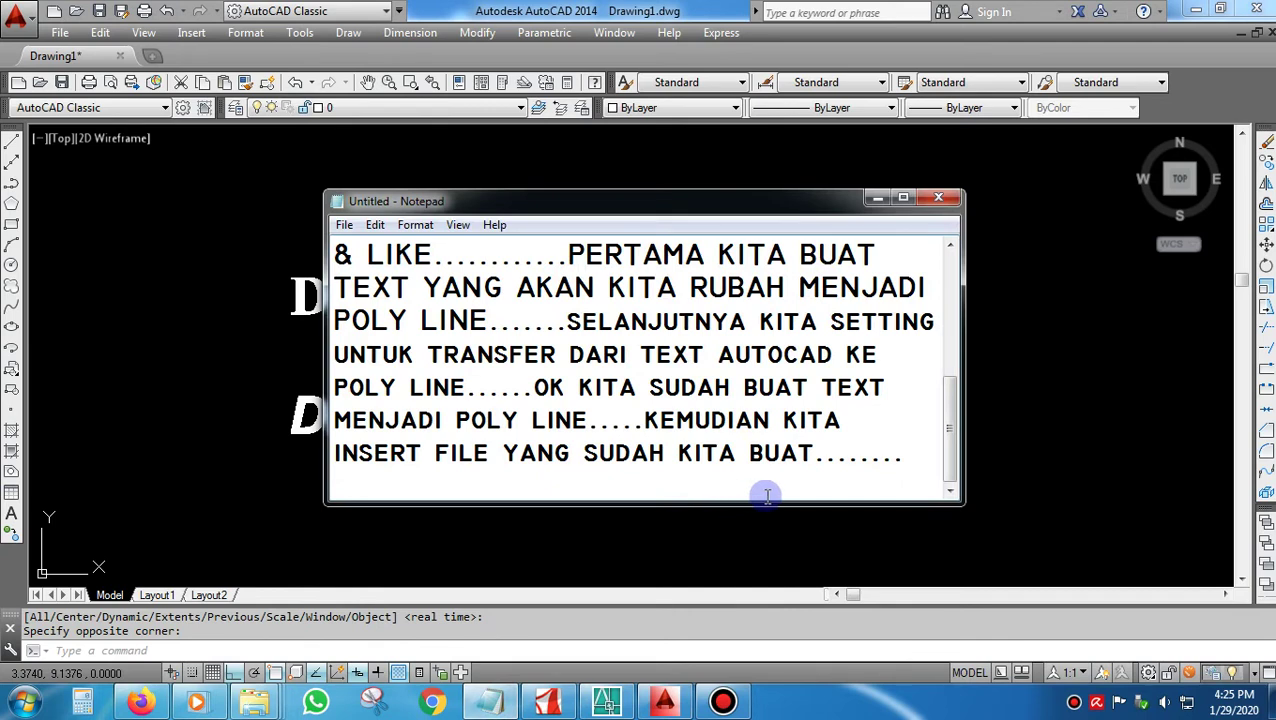
pyautogui.write('TEXT')
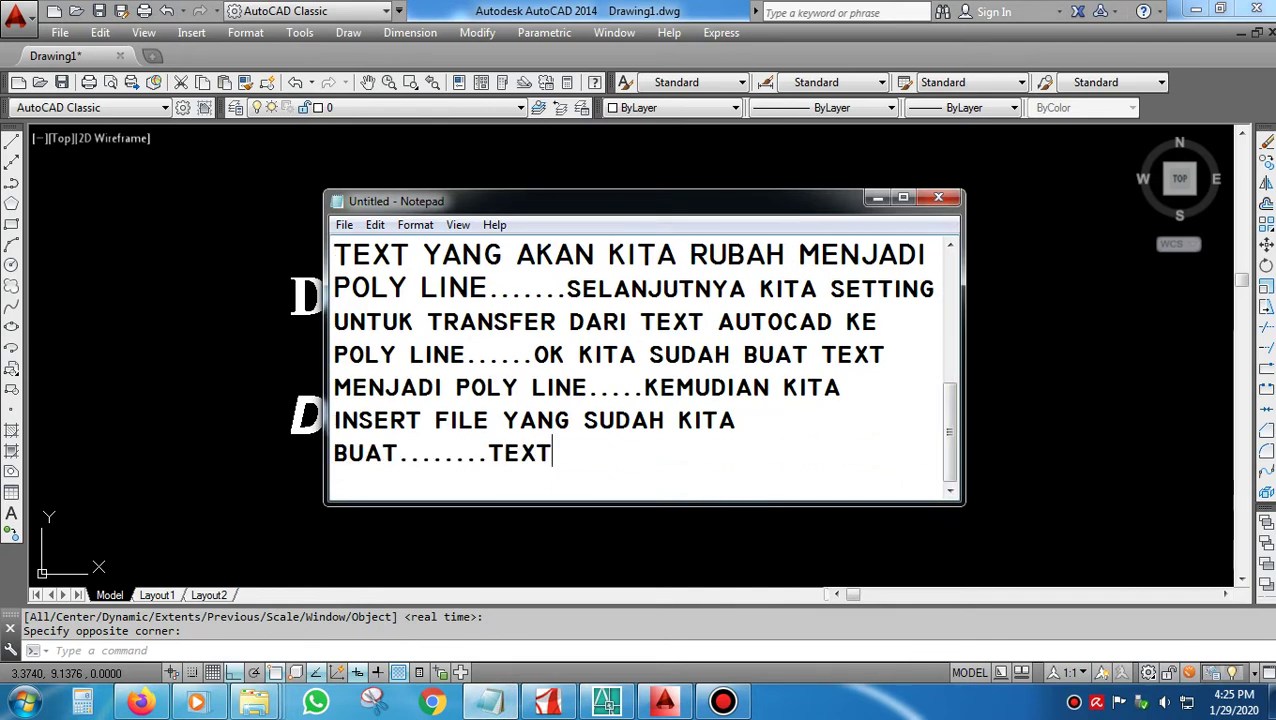
pyautogui.write(' INI SUDA')
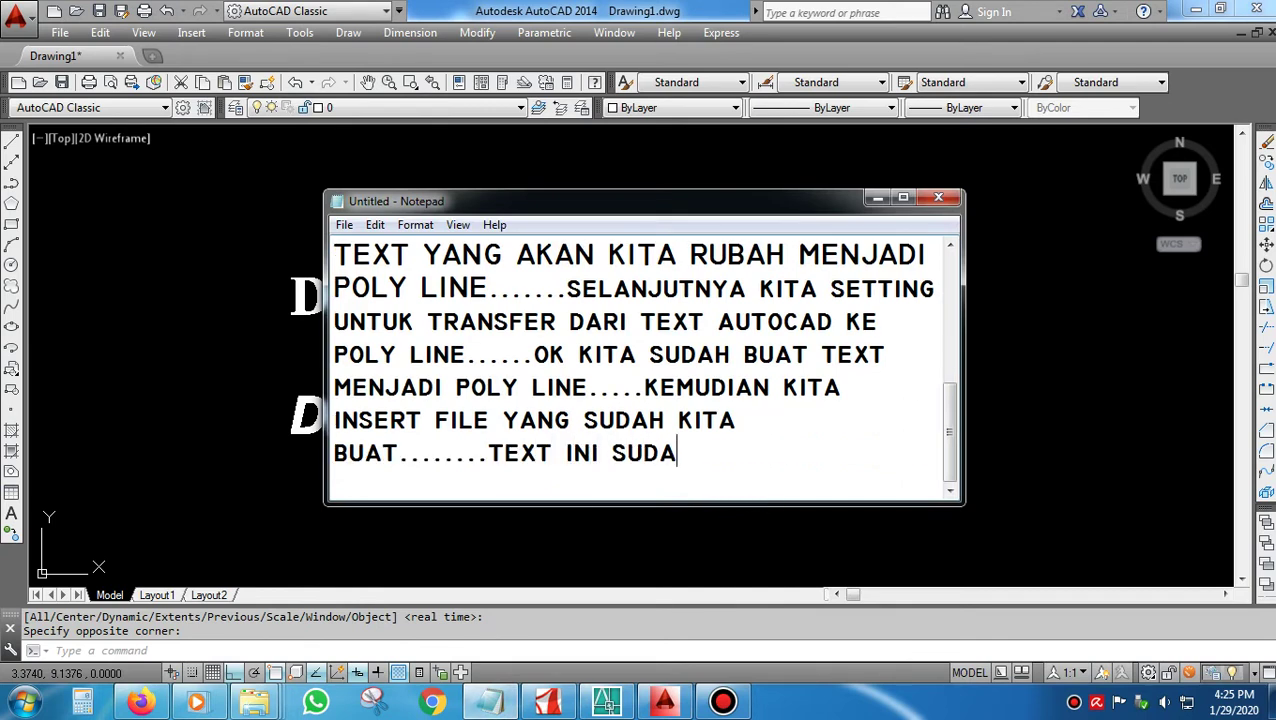
pyautogui.write('H BE')
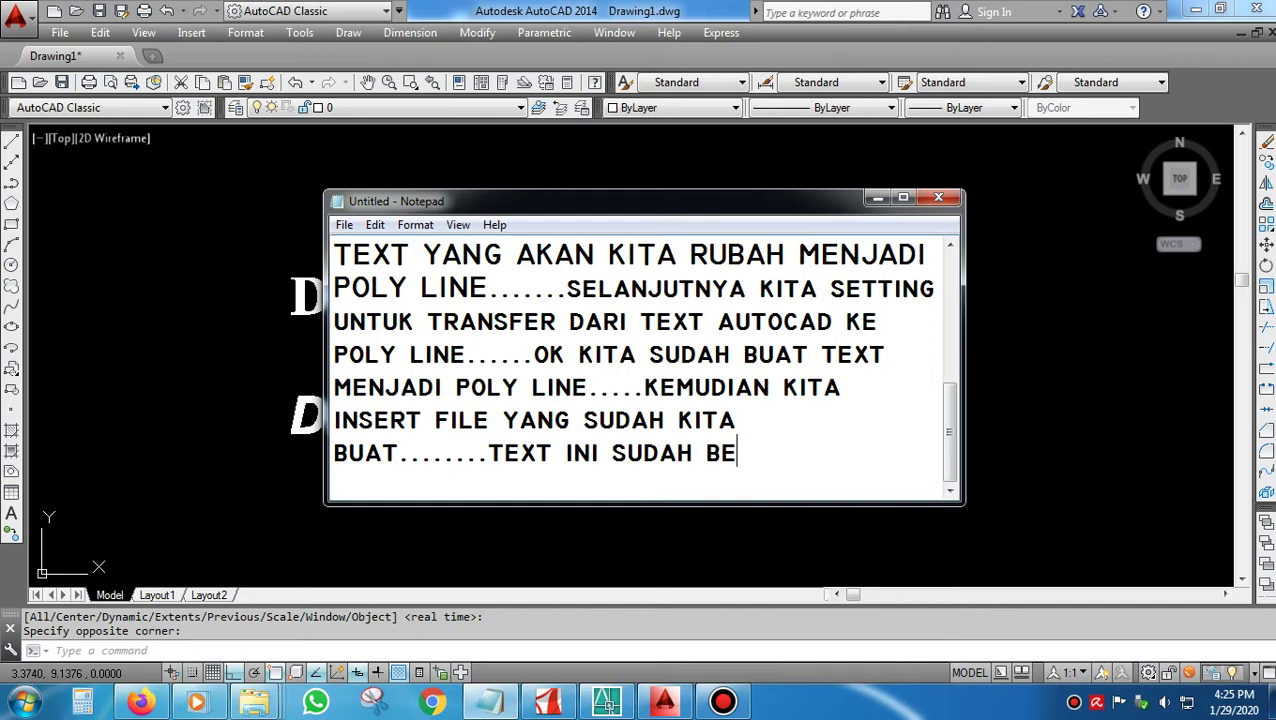
pyautogui.press('BackSpace')
pyautogui.press('BackSpace')
pyautogui.write('MENJADI')
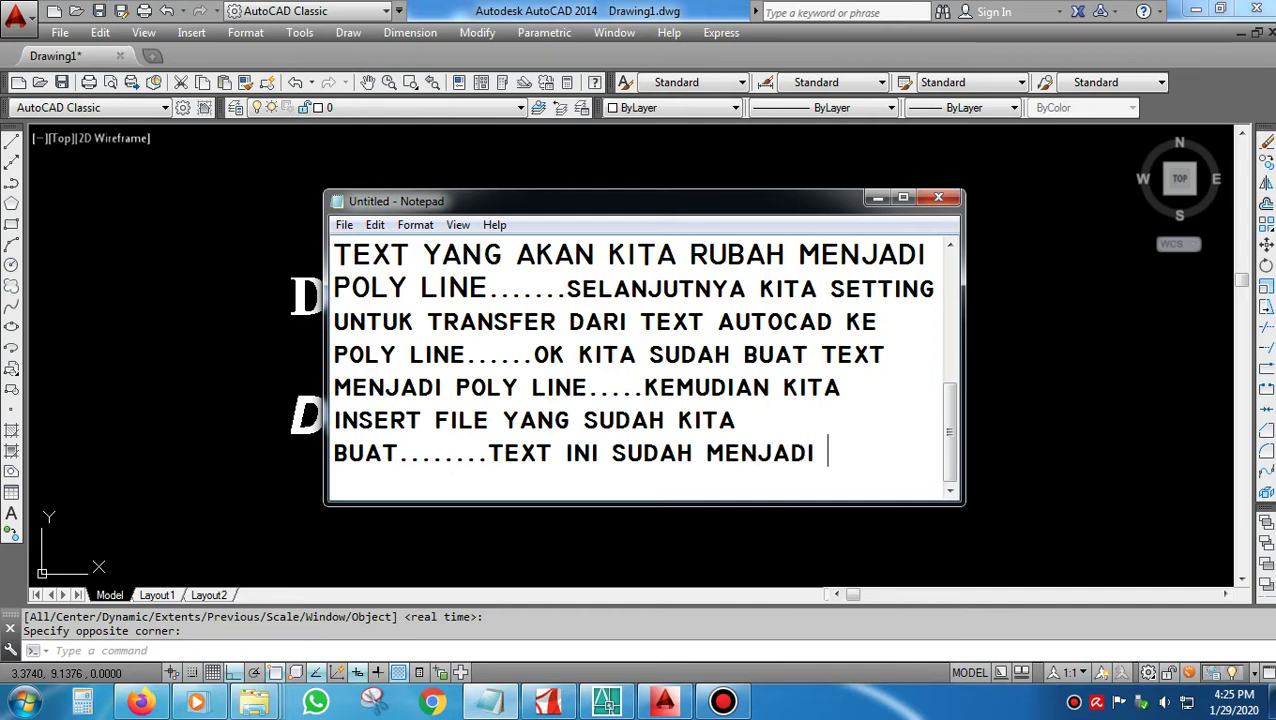
pyautogui.write(' POLY L')
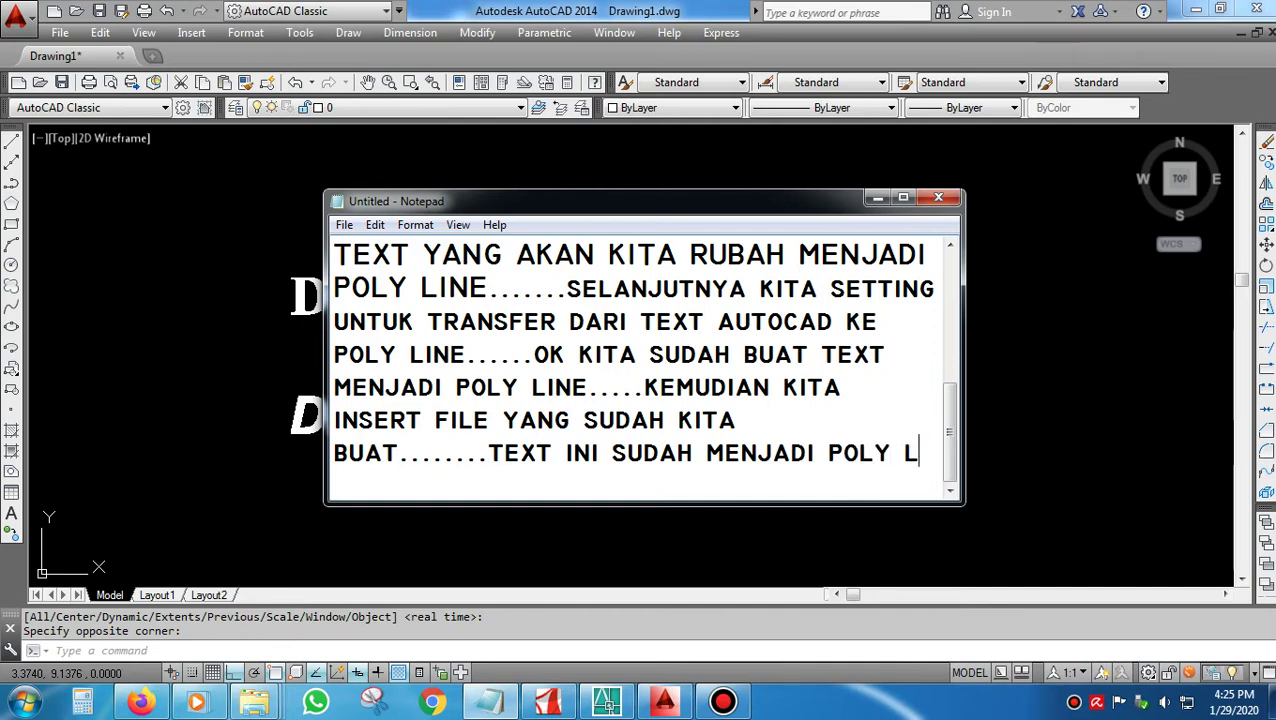
pyautogui.write('INE...')
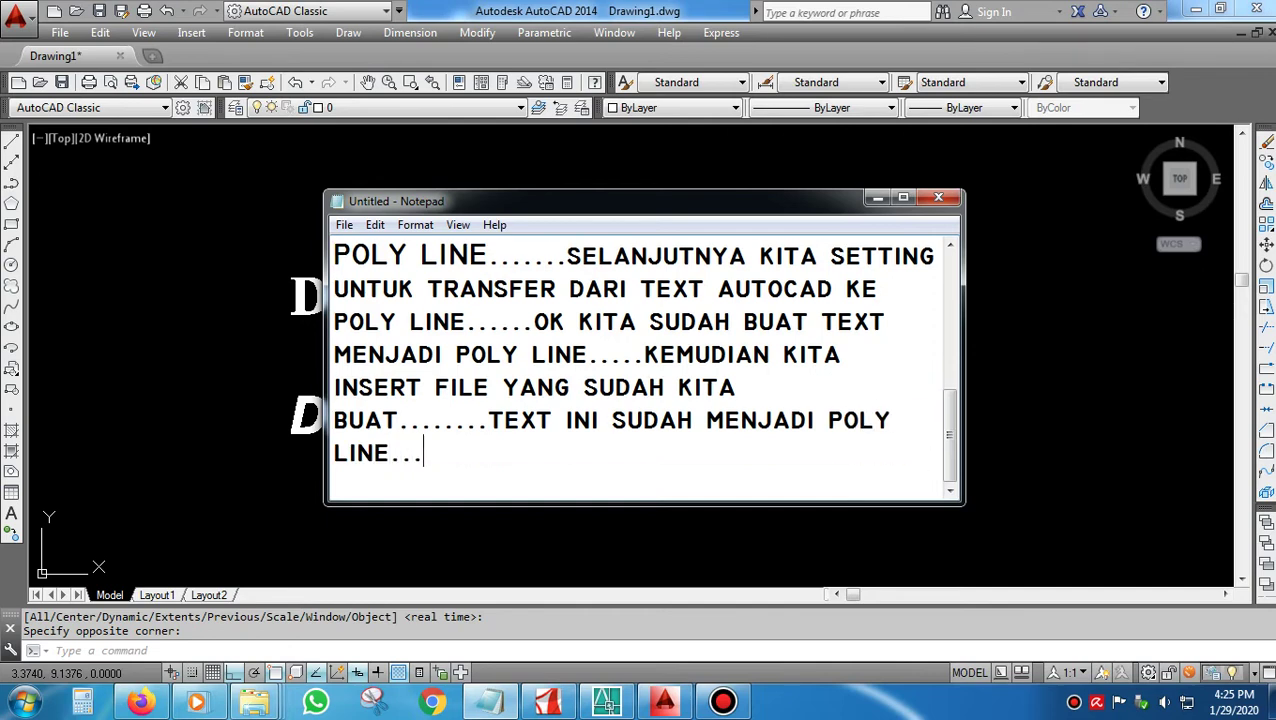
# Continue the notes with "TETAPI KITA MAU POLY LINENYA HANNYA DI GARIS LUARNYA SAJA".
pyautogui.write('TETA')
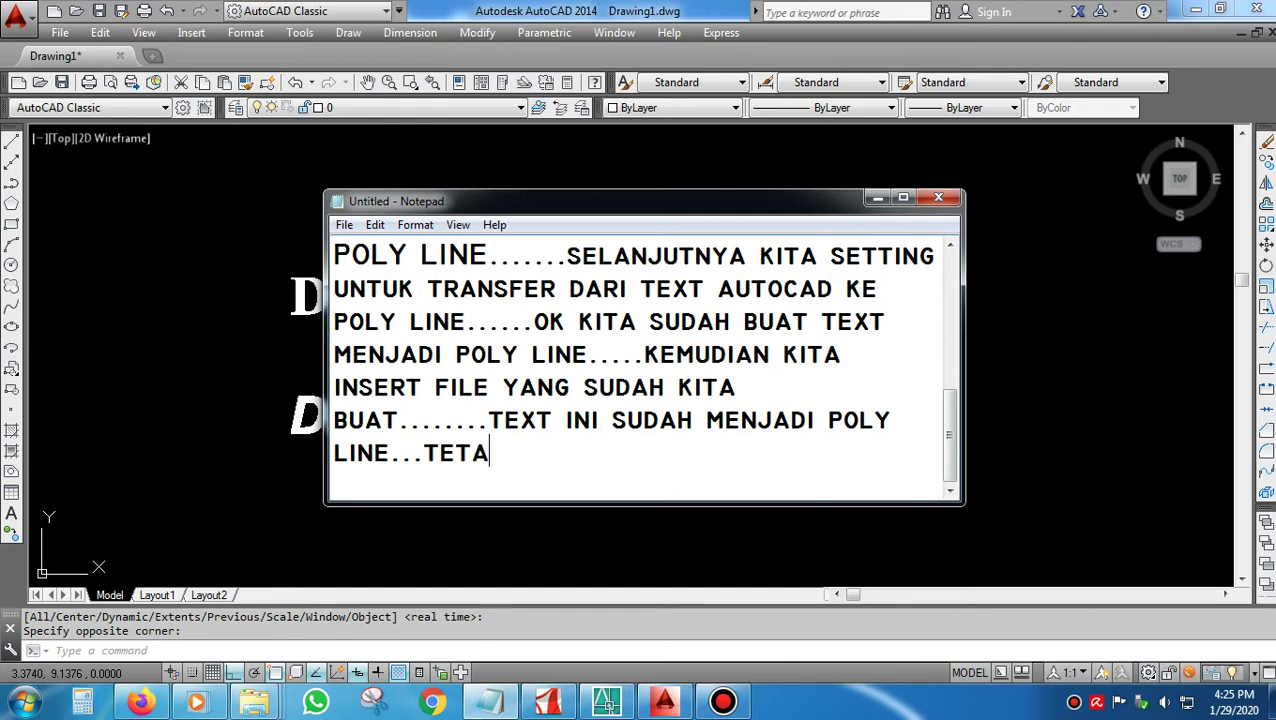
pyautogui.write('PI KITA MAU')
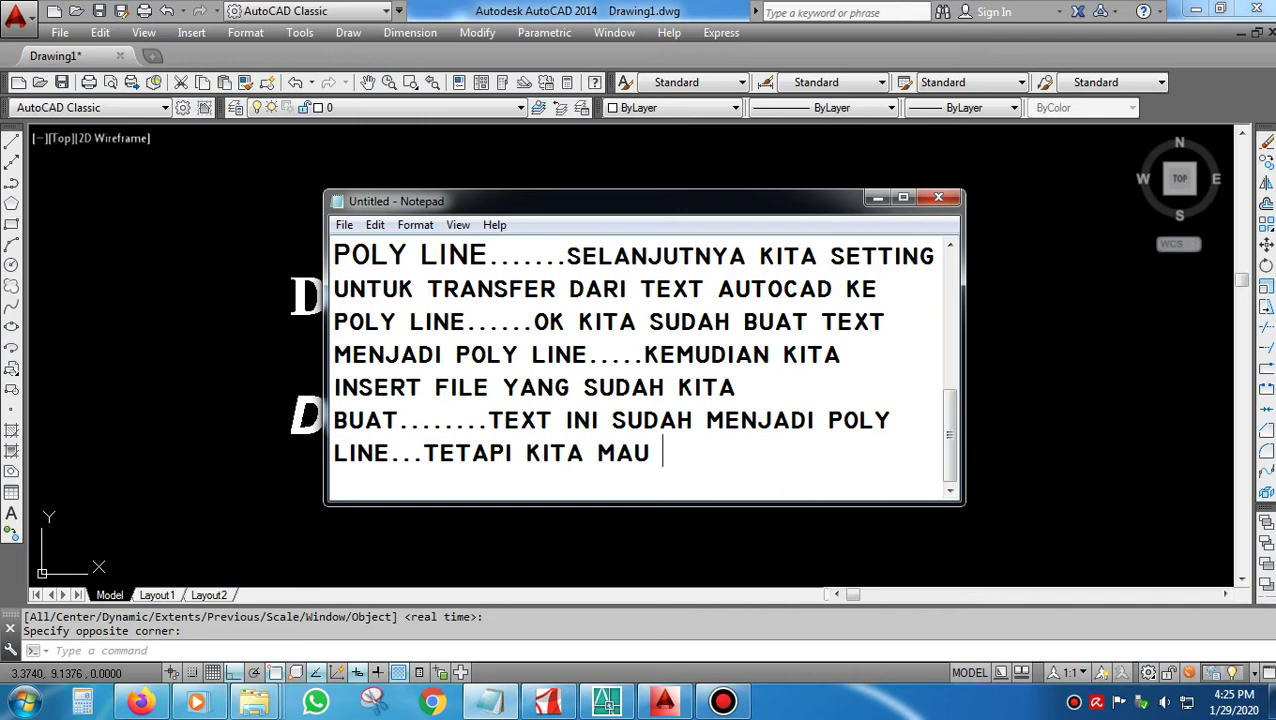
pyautogui.write('POLY L')
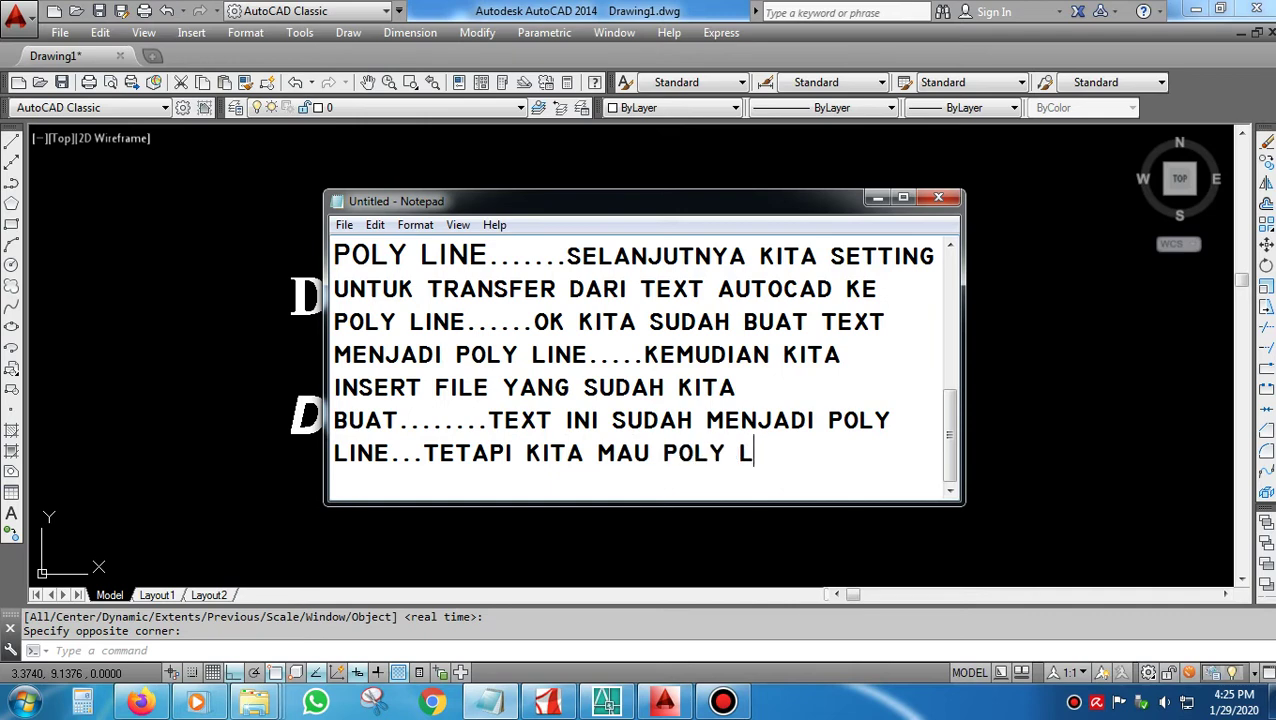
pyautogui.write('INENYA')
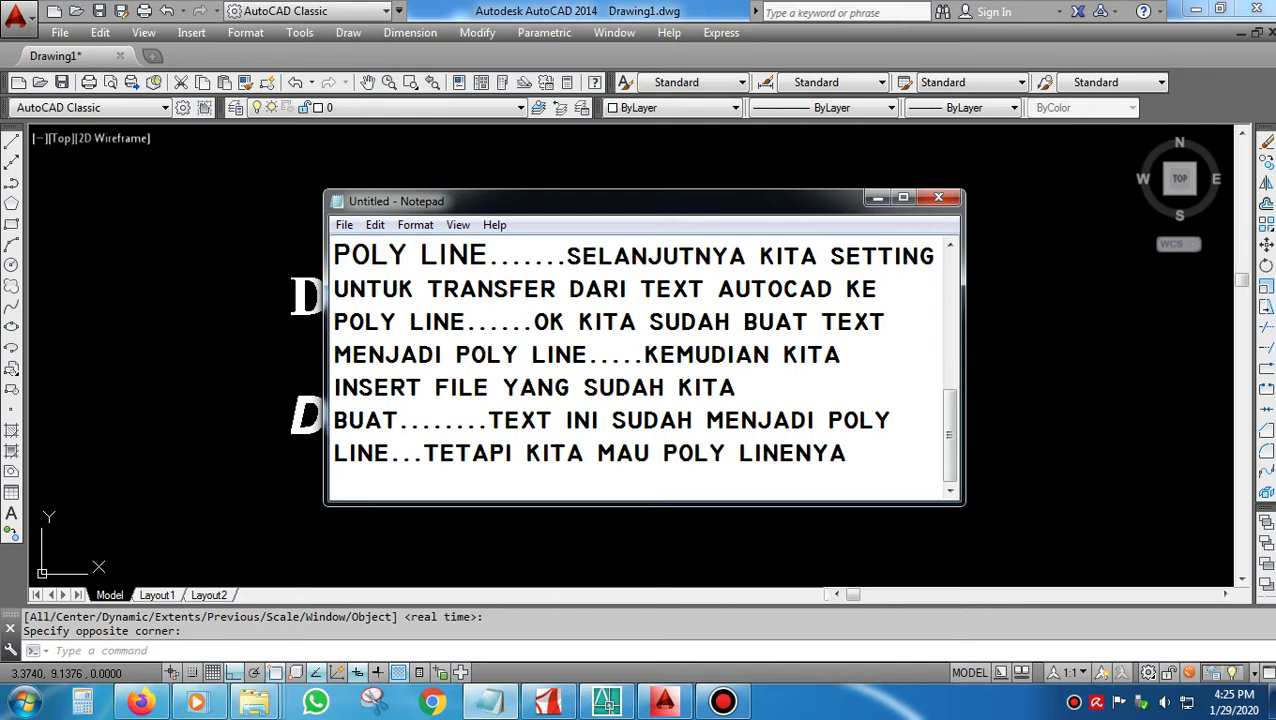
pyautogui.write(' HANNYA ')
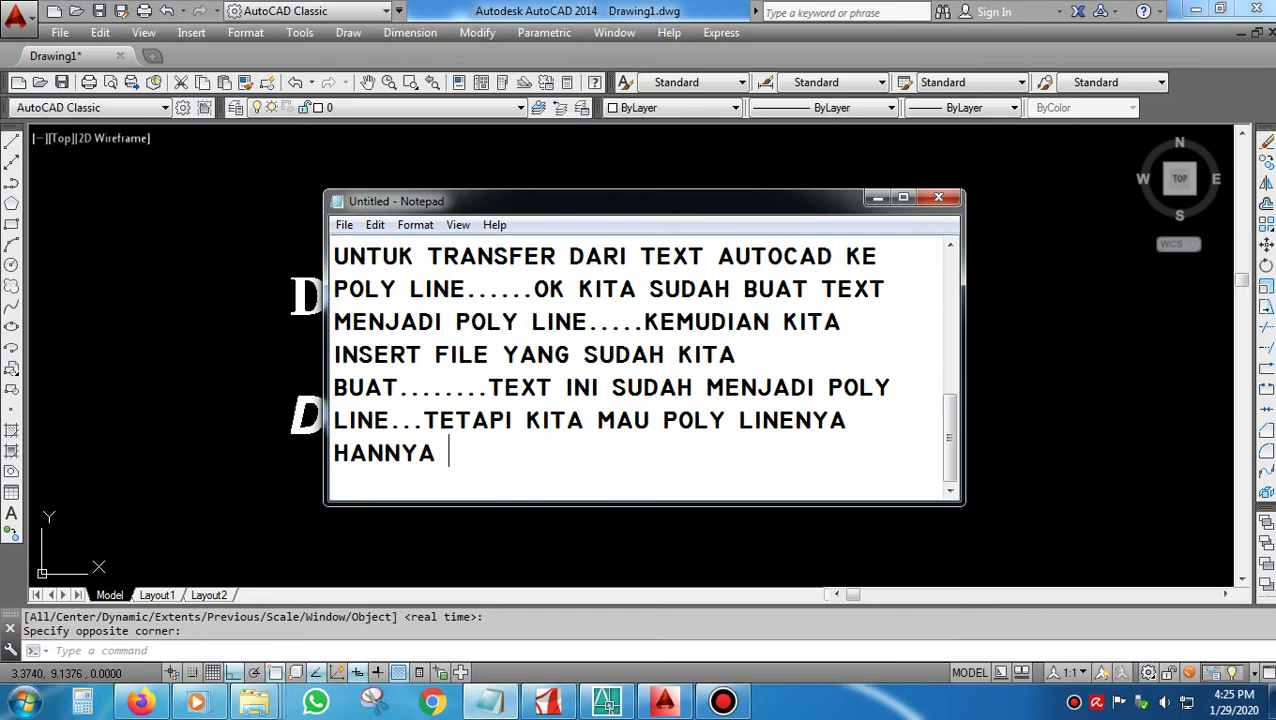
pyautogui.write('DI GARIS')
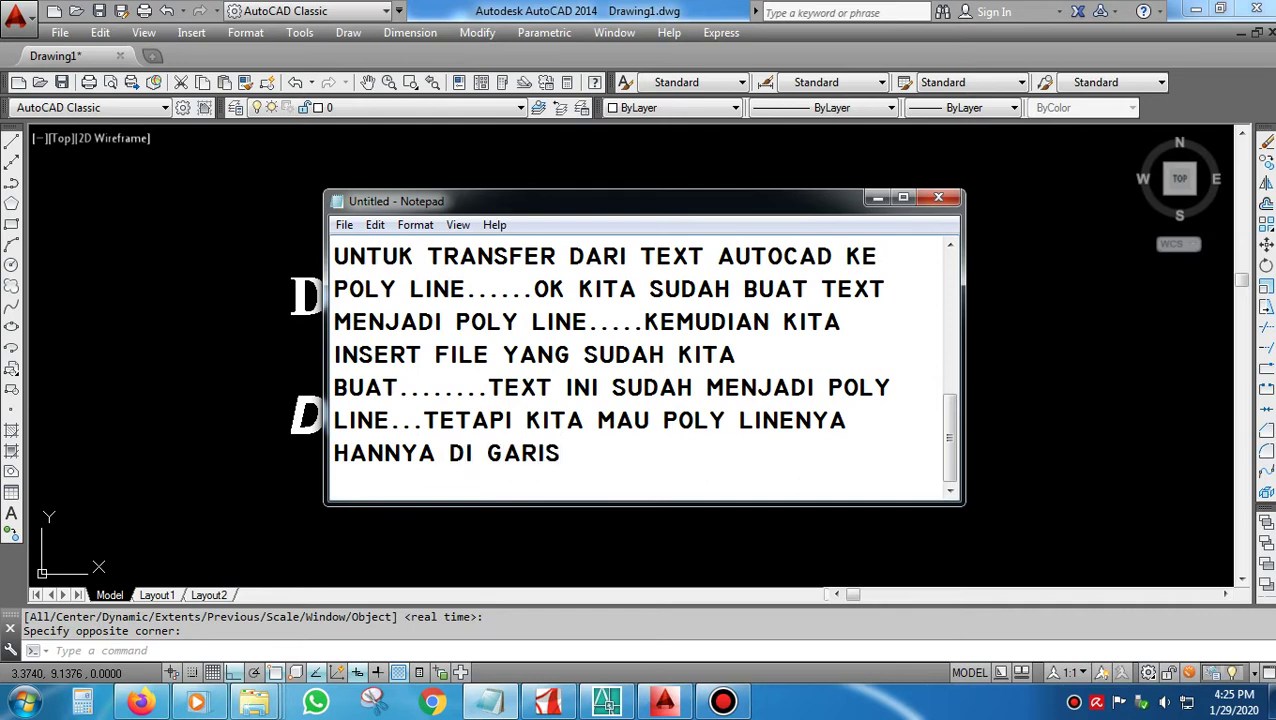
pyautogui.write('OUT')
pyautogui.press('BackSpace')
pyautogui.press('BackSpace')
pyautogui.press('BackSpace')
pyautogui.write('LUARNYA')
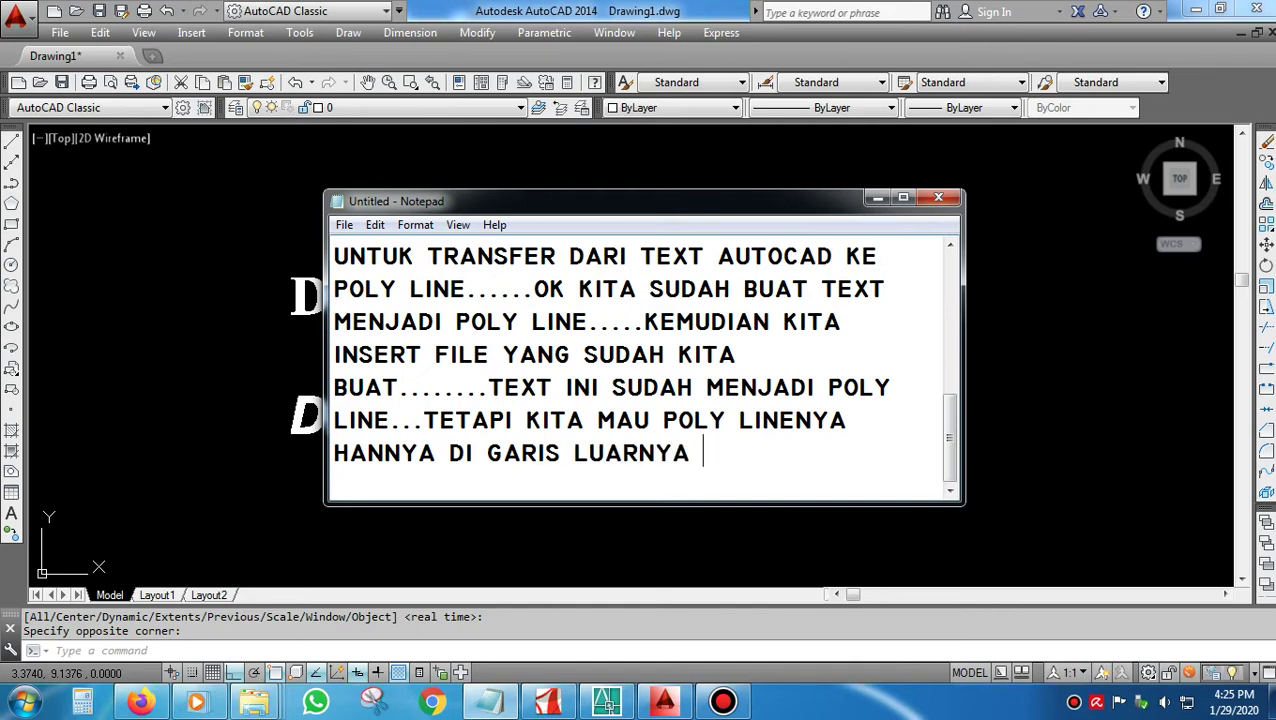
pyautogui.write(' SAJA')
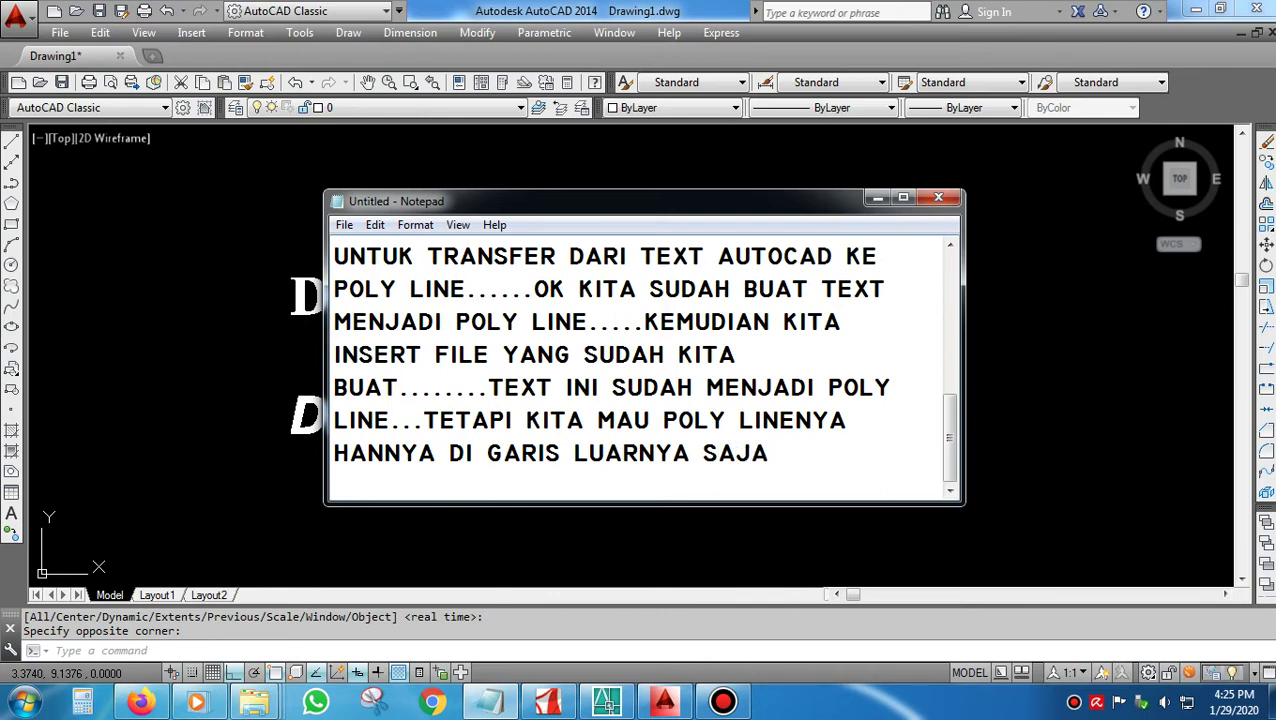
# Append "....MARI KITA COBA LAGI......." to the notes and minimize Notepad.
pyautogui.write('....MARI KITA CO')
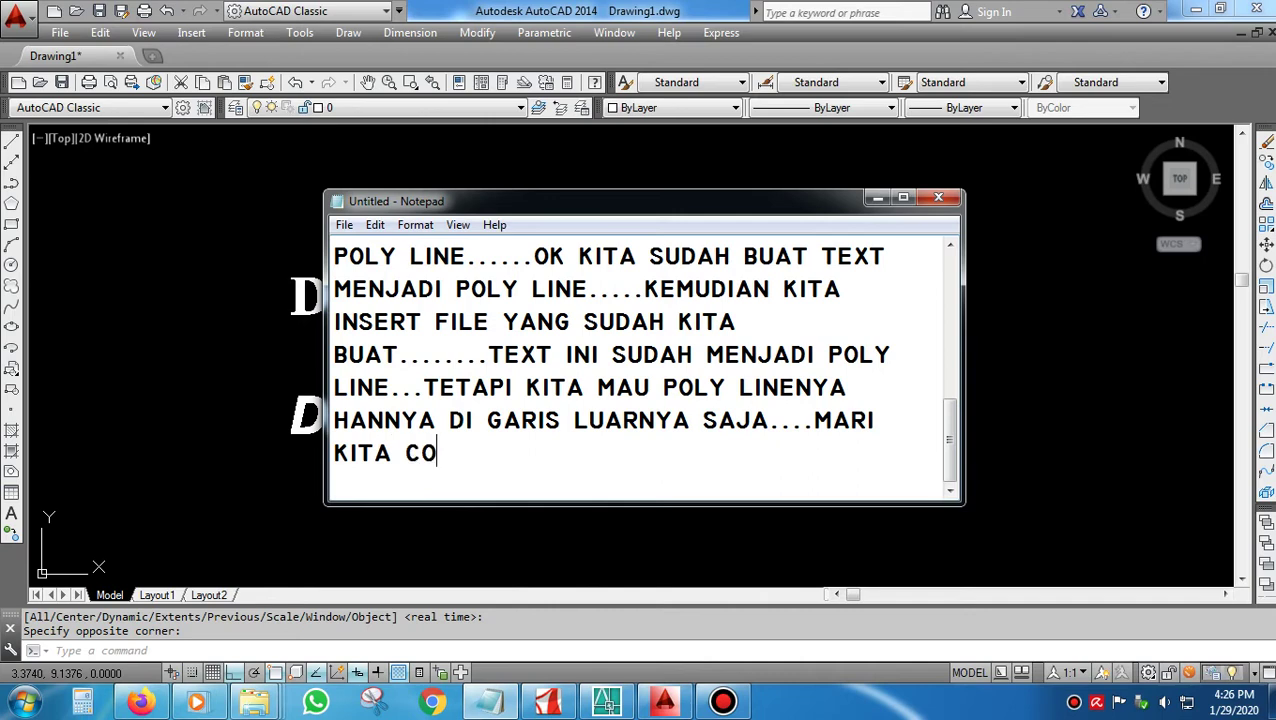
pyautogui.write('BA LAGI')
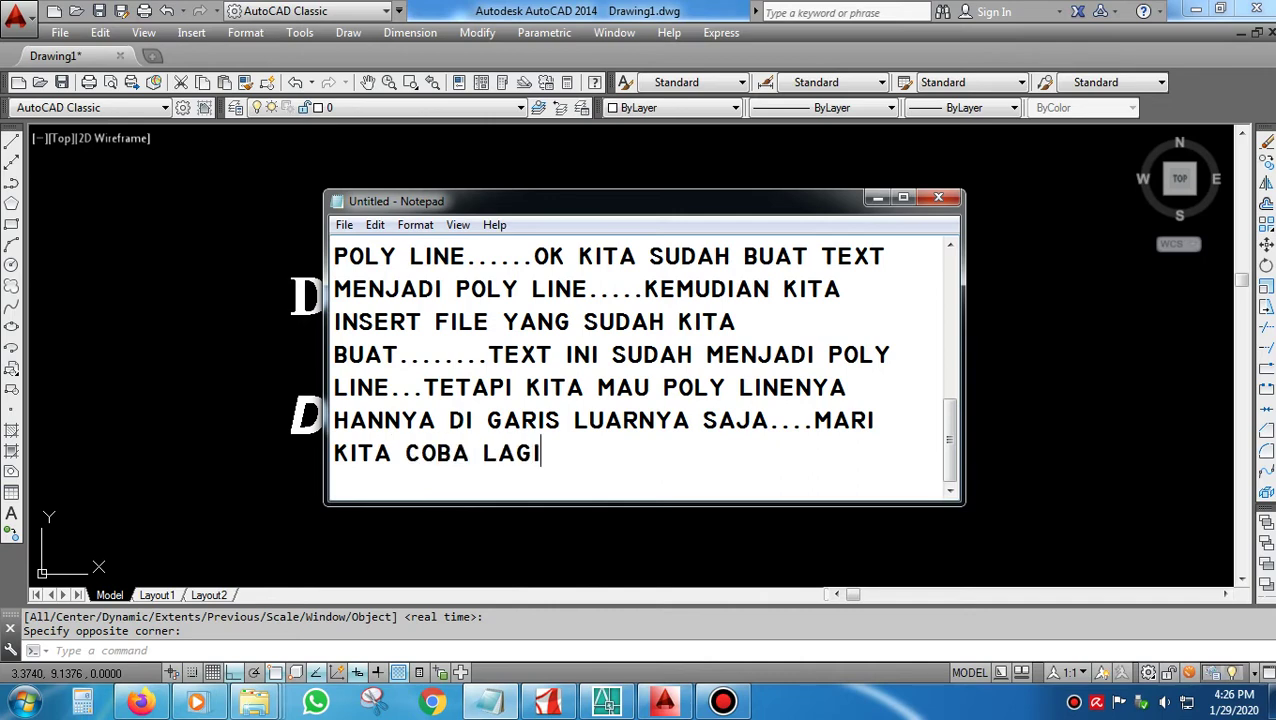
pyautogui.write('.....')
pyautogui.click(878, 198)
# Erase all linework of the two imported "Drafter Indonesia" texts near the origin.
pyautogui.scroll(-3, 619, 254)
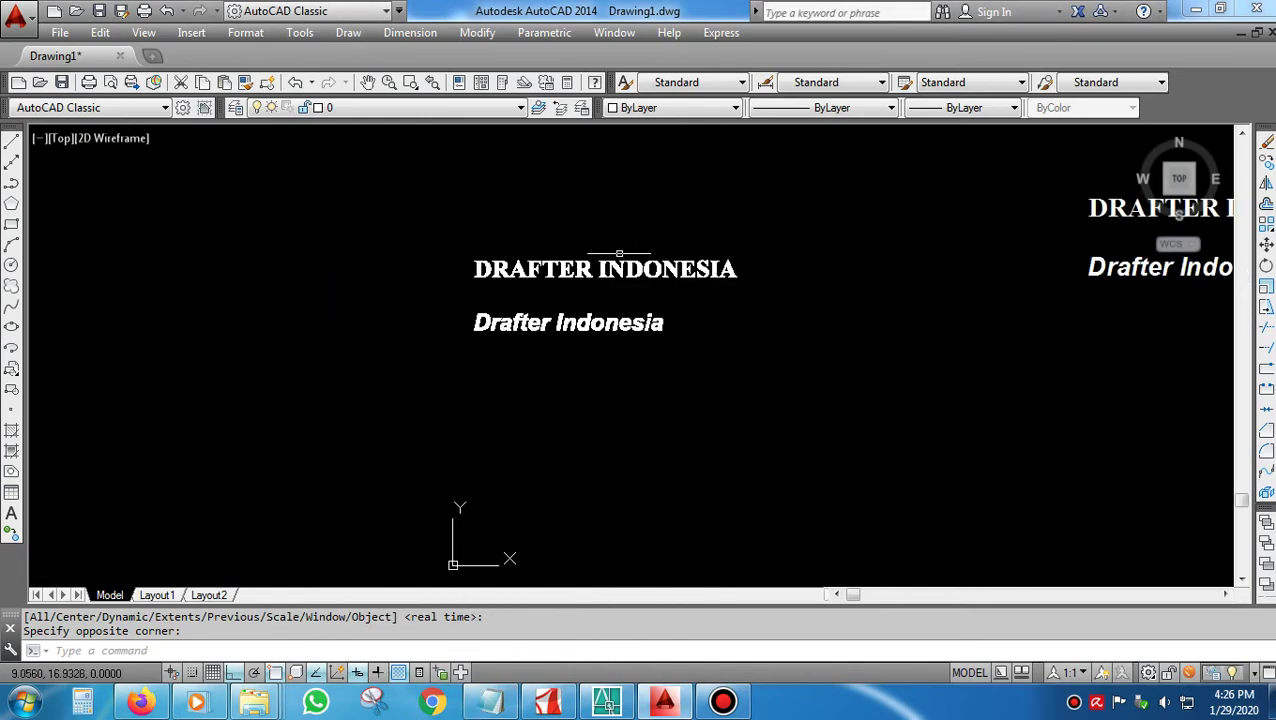
pyautogui.scroll(-3, 619, 254)
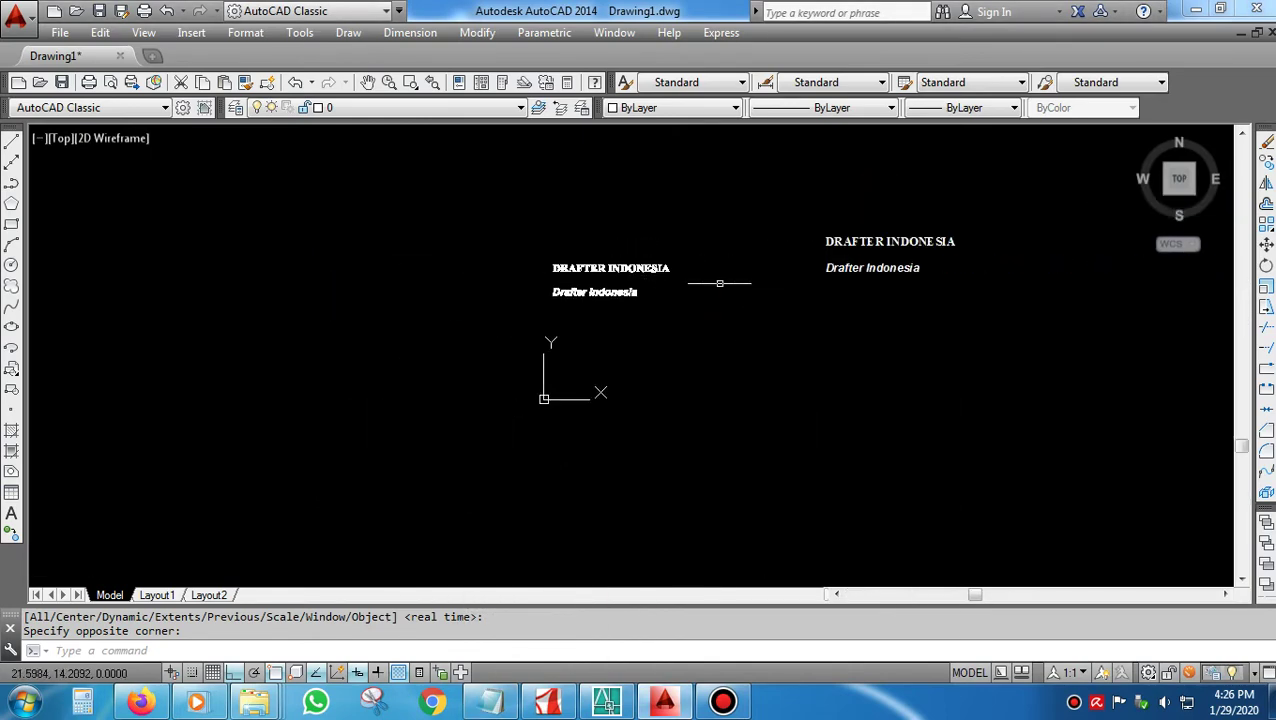
pyautogui.write('e')
pyautogui.press('Return')
pyautogui.click(683, 247)
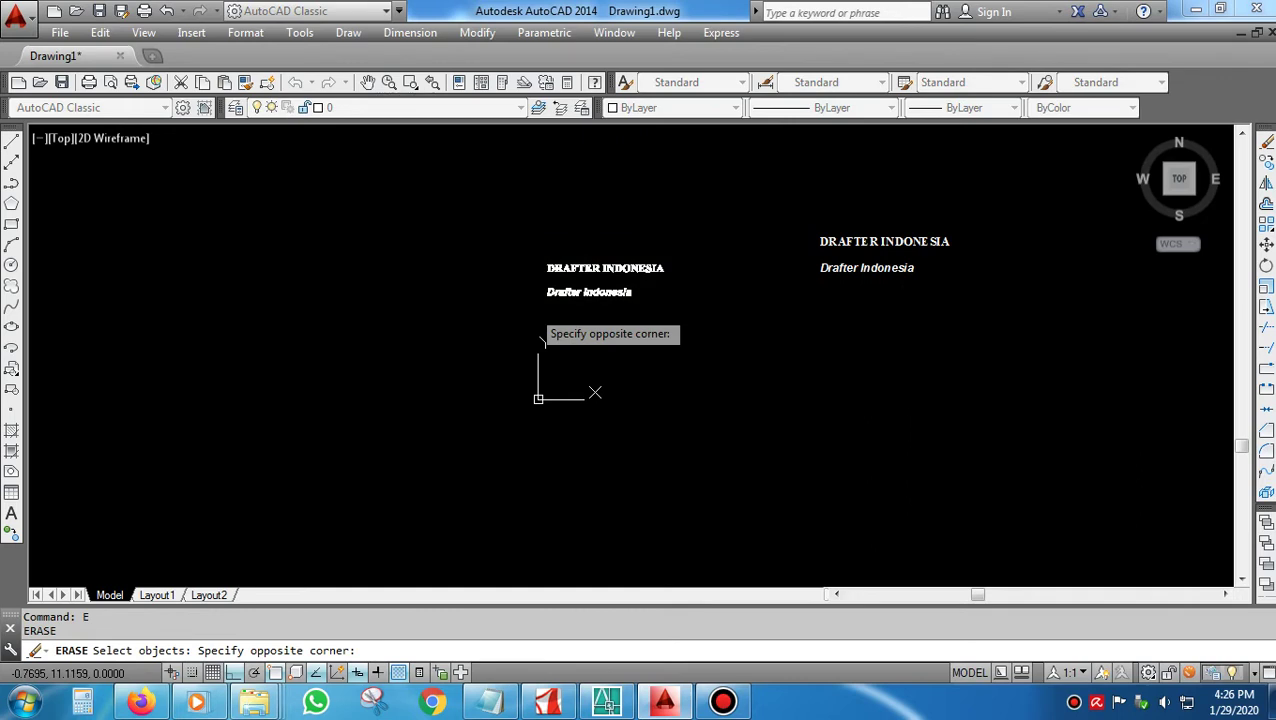
pyautogui.click(538, 398)
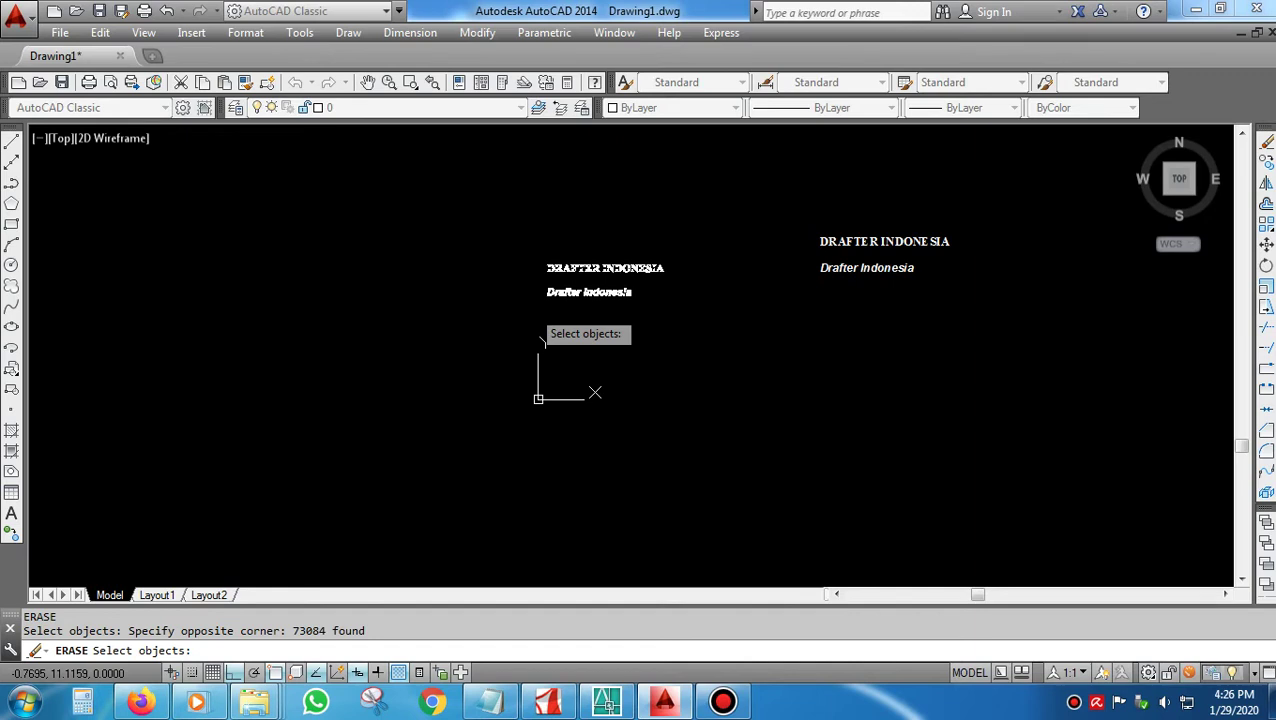
pyautogui.press('Return')
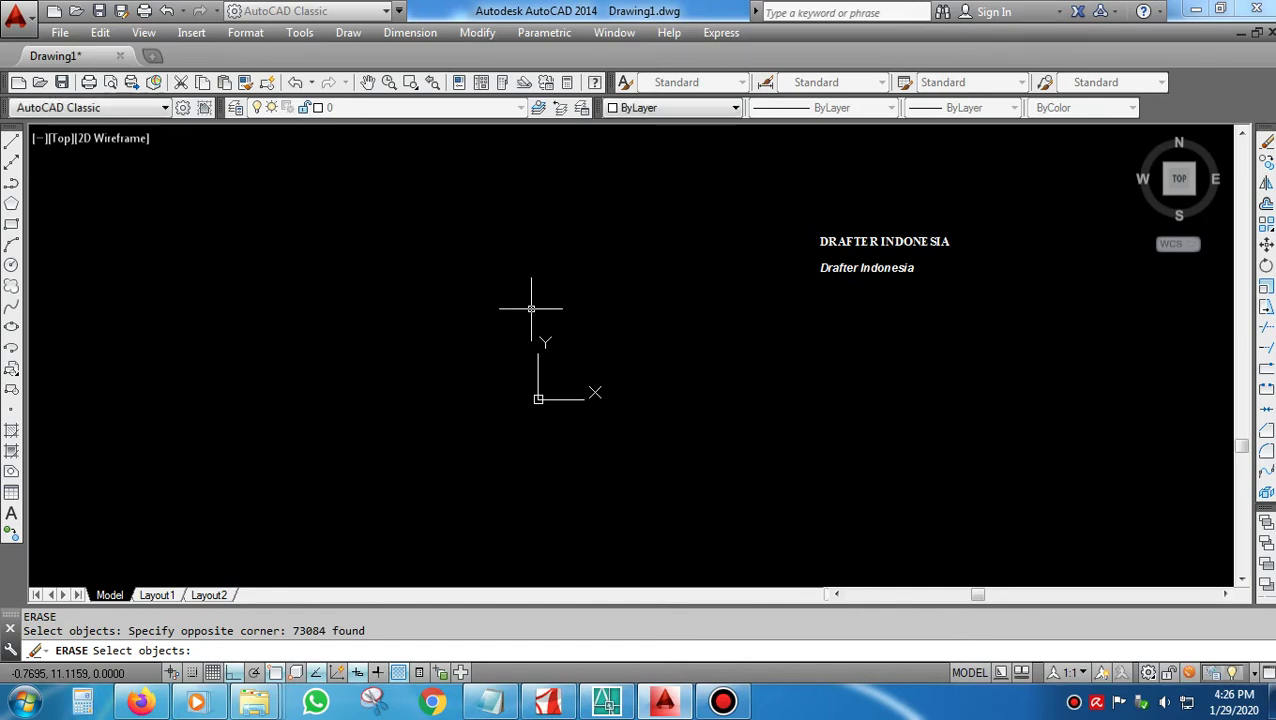
# Set the TEXTFILL system variable to 0 for the original "Drafter Indonesia" texts.
pyautogui.write('z')
pyautogui.press('Return')
pyautogui.click(793, 229)
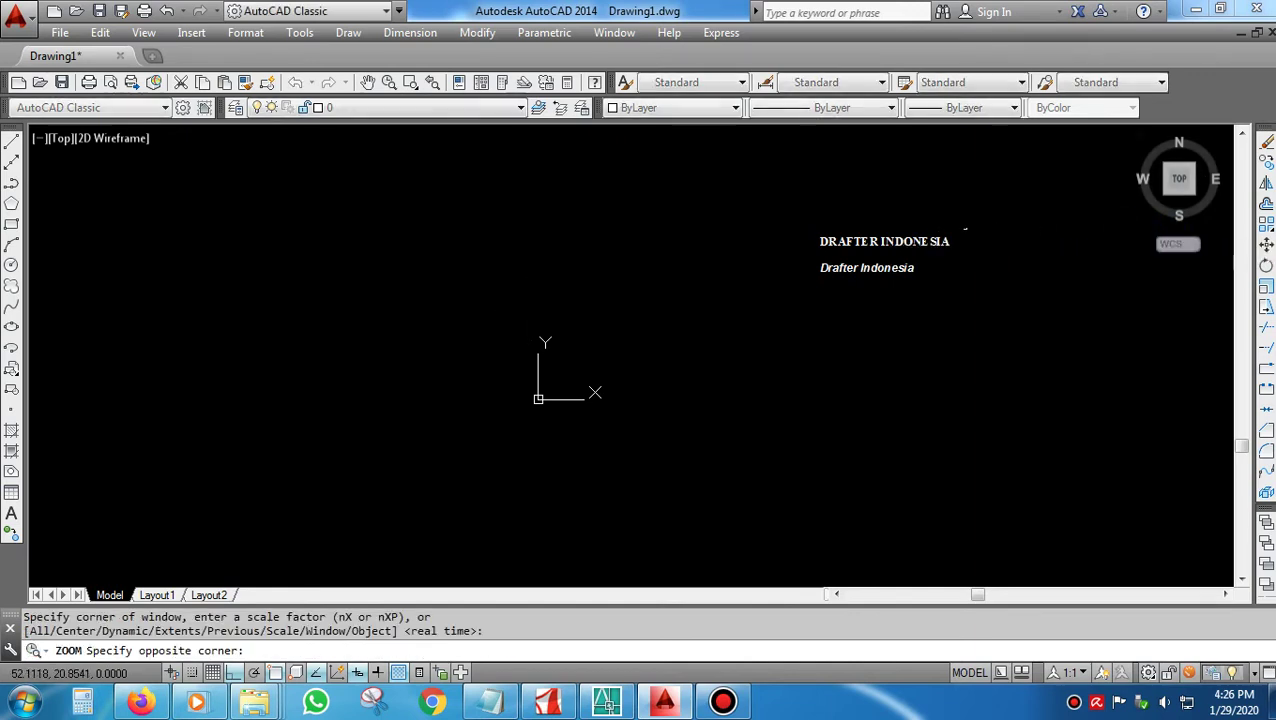
pyautogui.click(967, 281)
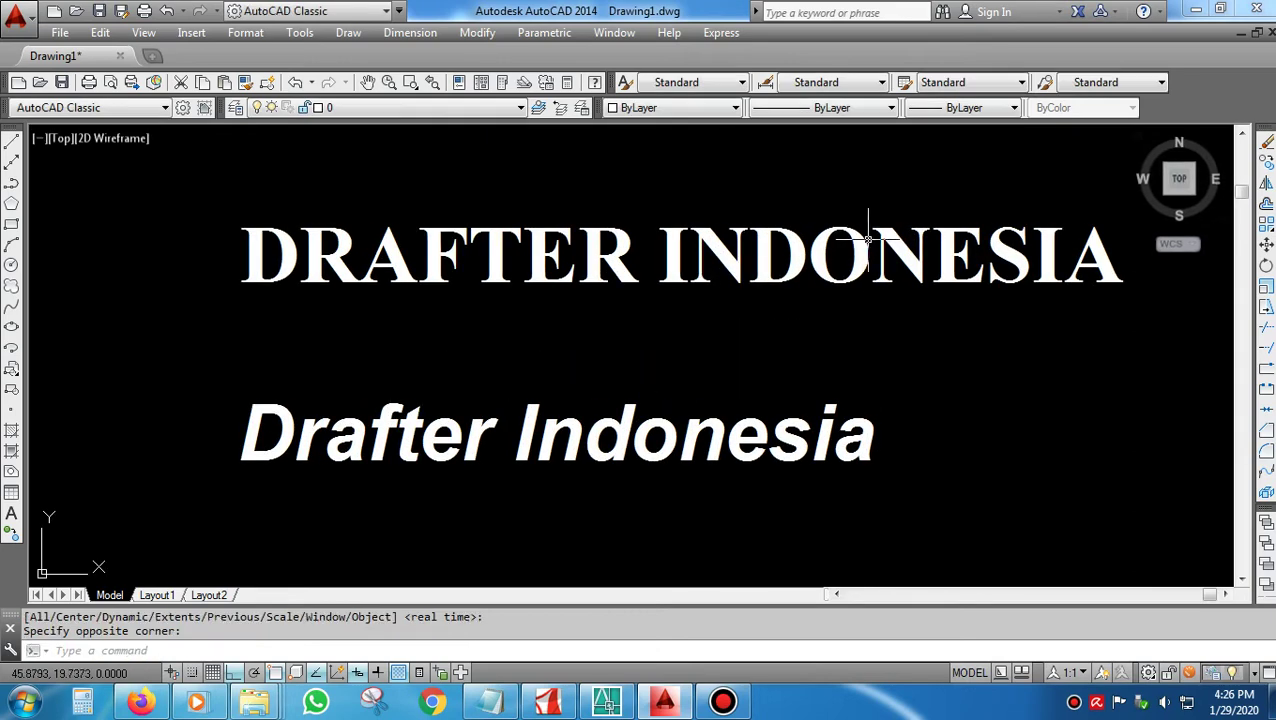
pyautogui.click(866, 237)
pyautogui.press('Escape')
pyautogui.press('Escape')
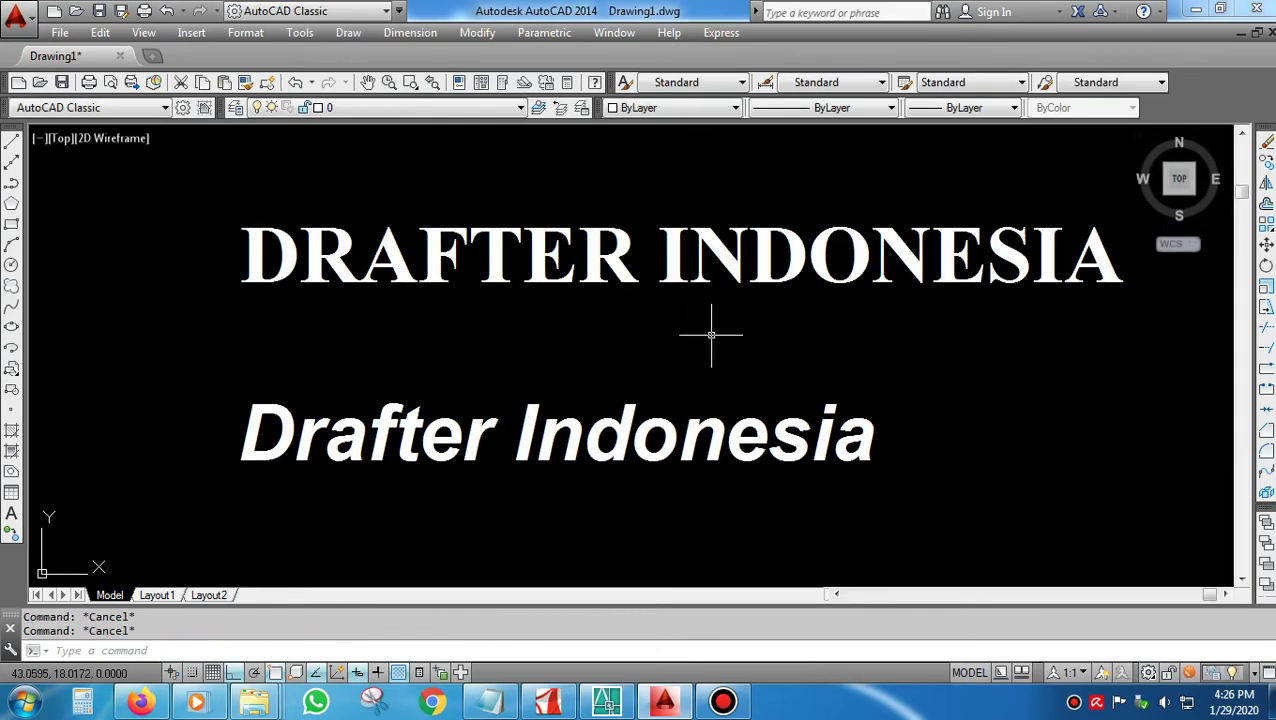
pyautogui.write('TEXT')
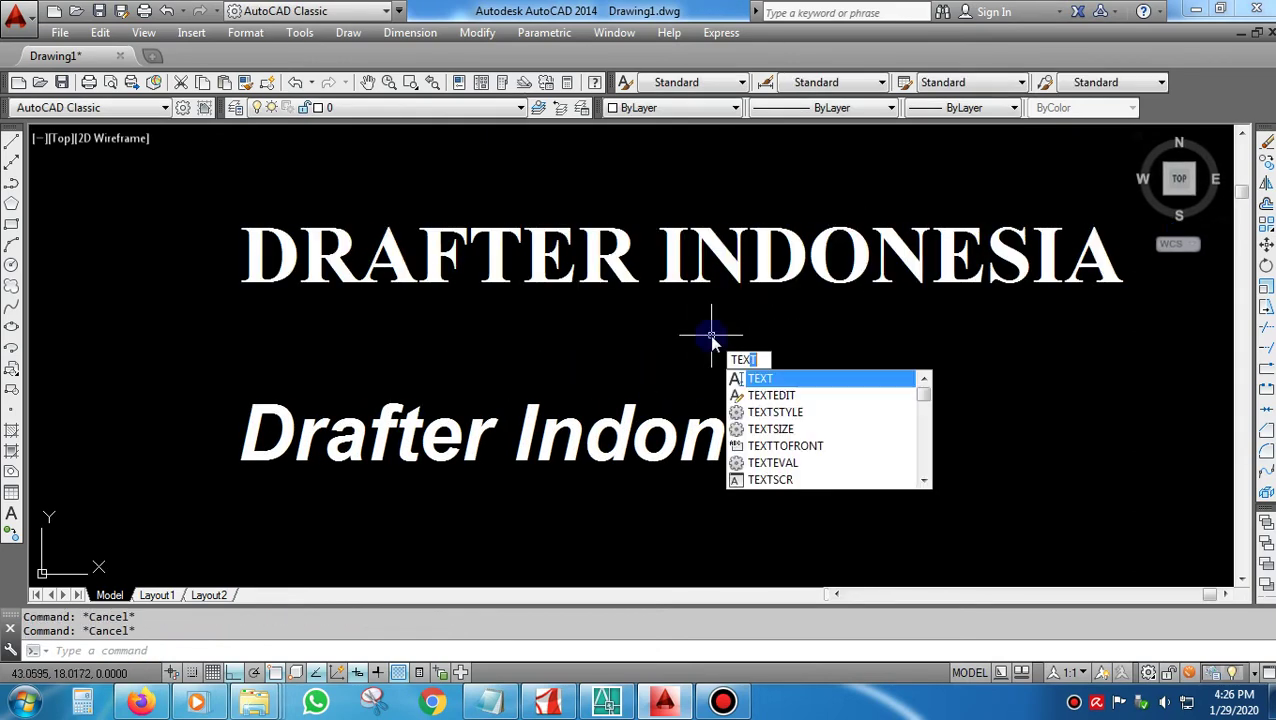
pyautogui.write('FILL')
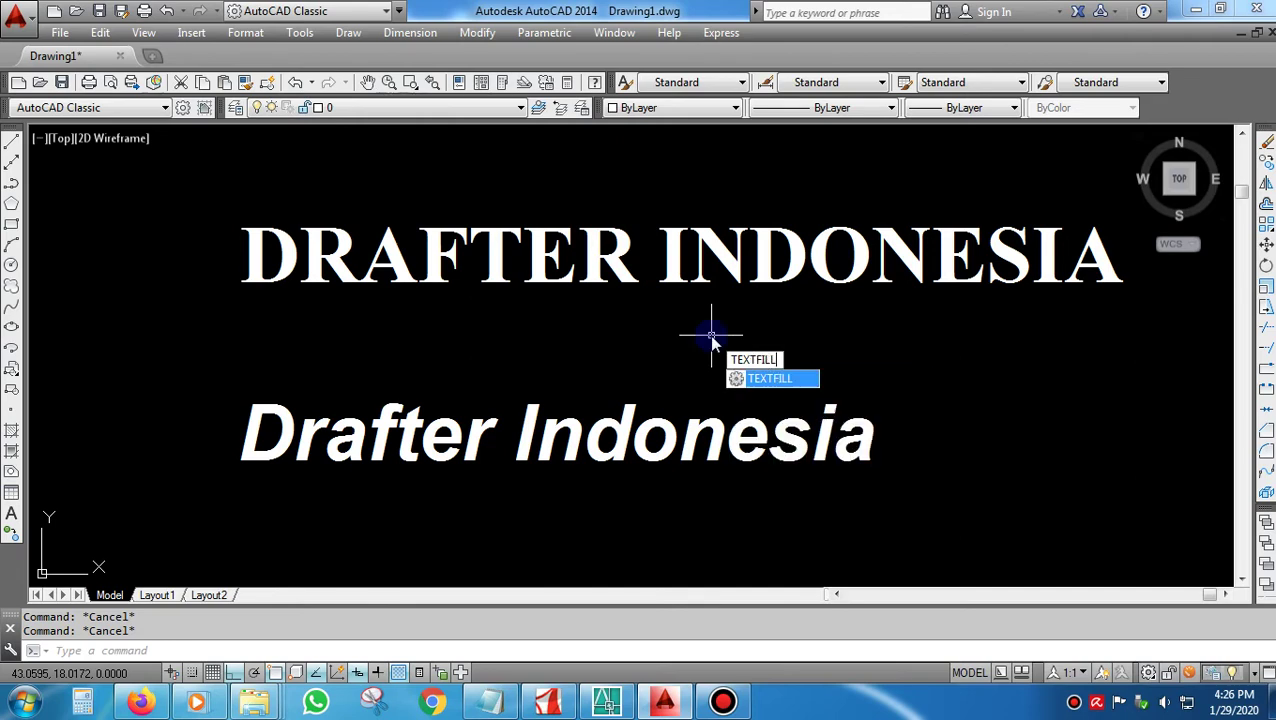
pyautogui.click(785, 380)
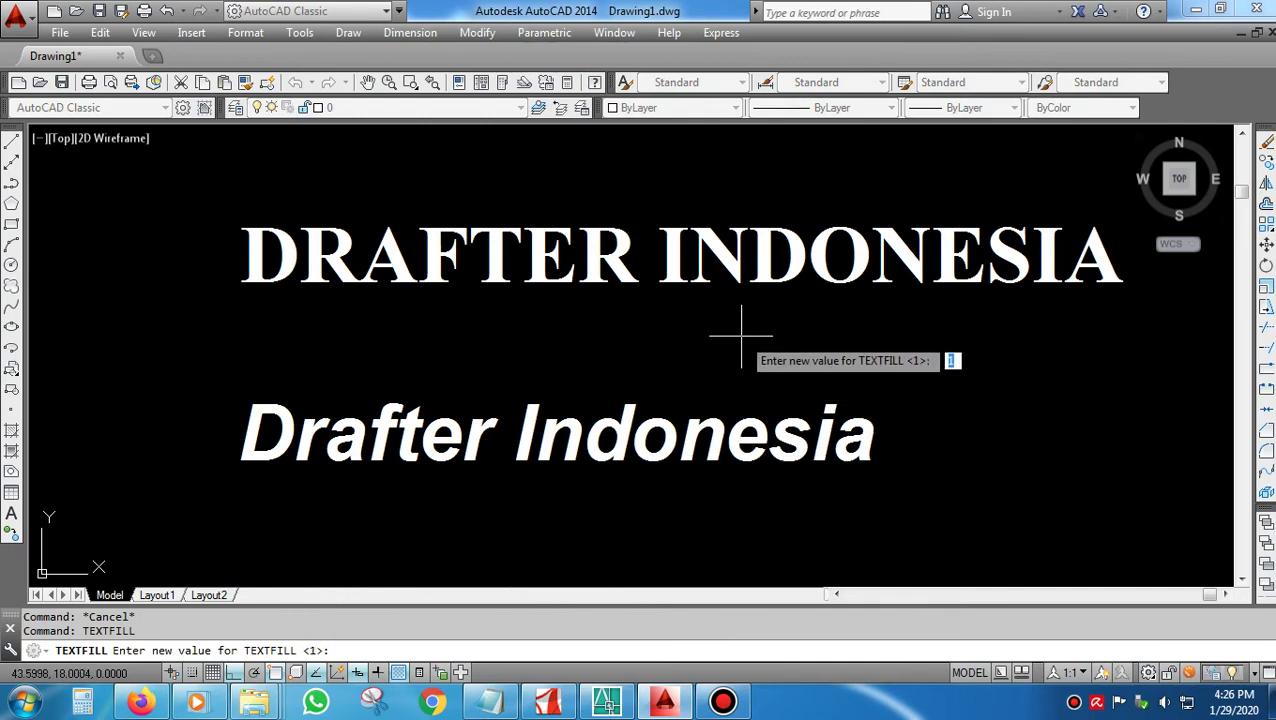
pyautogui.write('0')
pyautogui.press('Return')
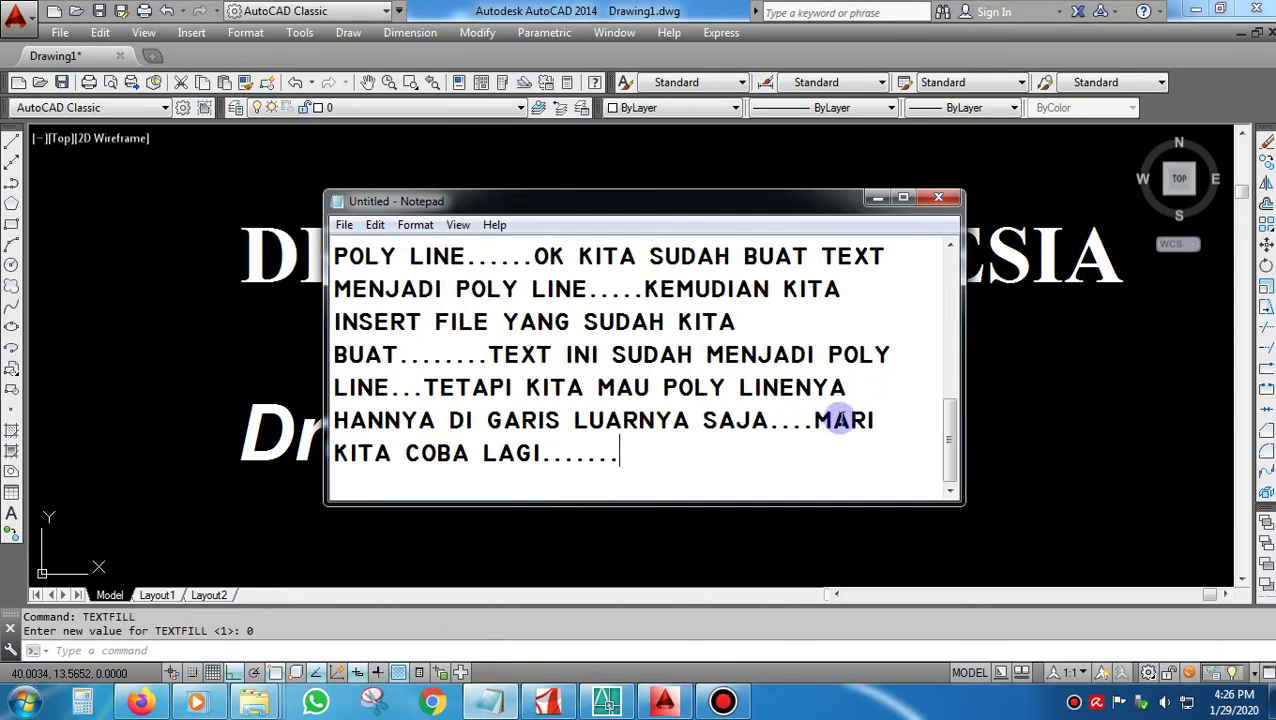
# Continue the notes in Notepad with "PERTAMA KITA KETIX TEXTFILL...".
pyautogui.write('PERTEMA')
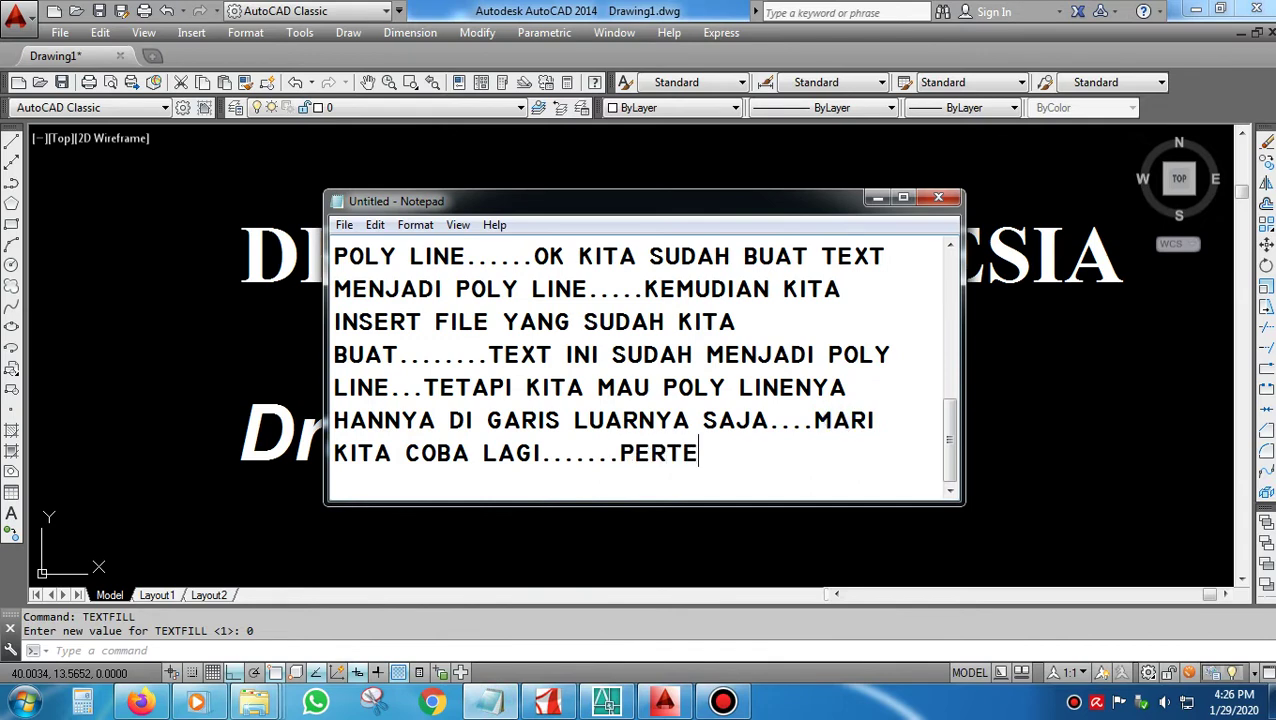
pyautogui.press('BackSpace')
pyautogui.press('BackSpace')
pyautogui.press('BackSpace')
pyautogui.write('AMA KIT')
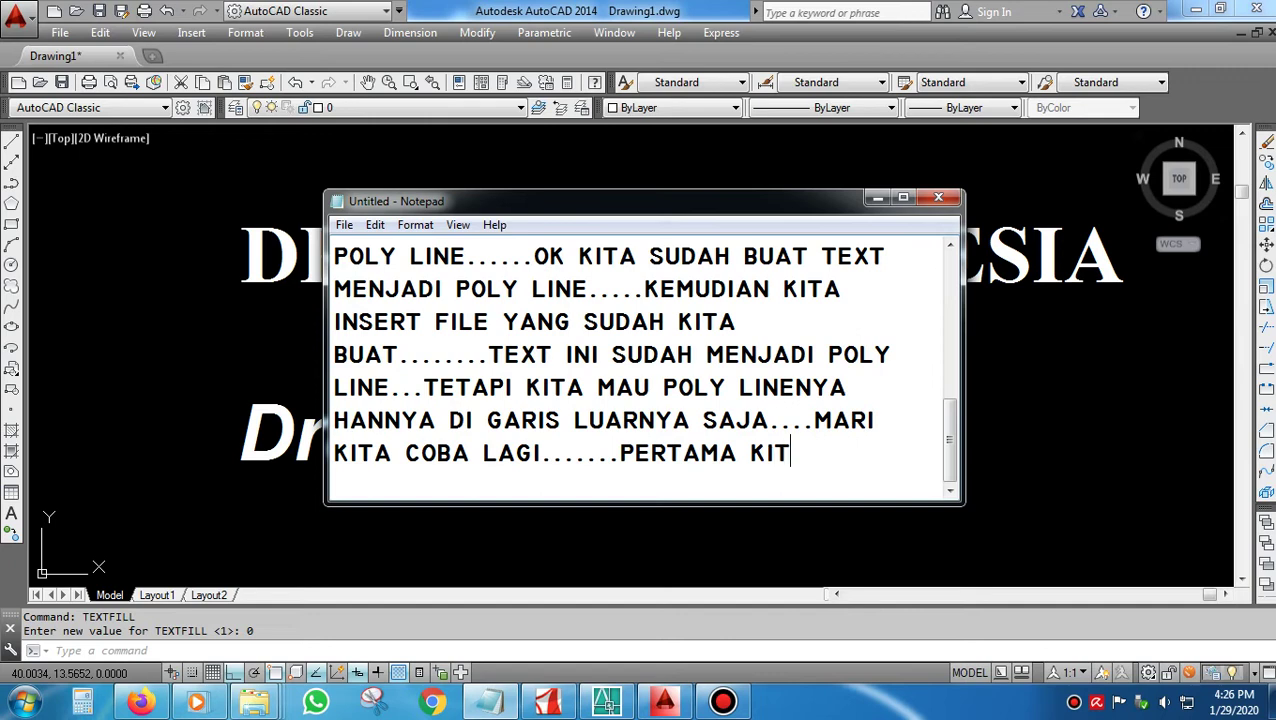
pyautogui.write('A')
pyautogui.write(' KE')
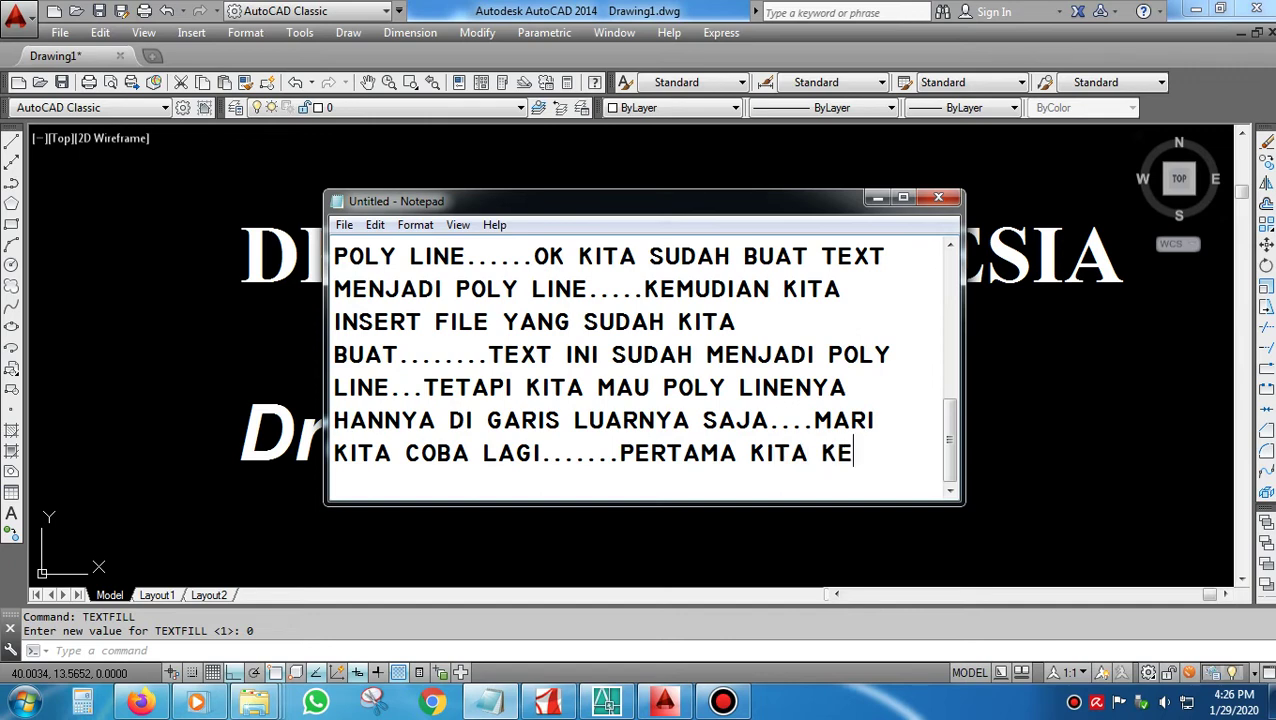
pyautogui.write('TIX TEXT')
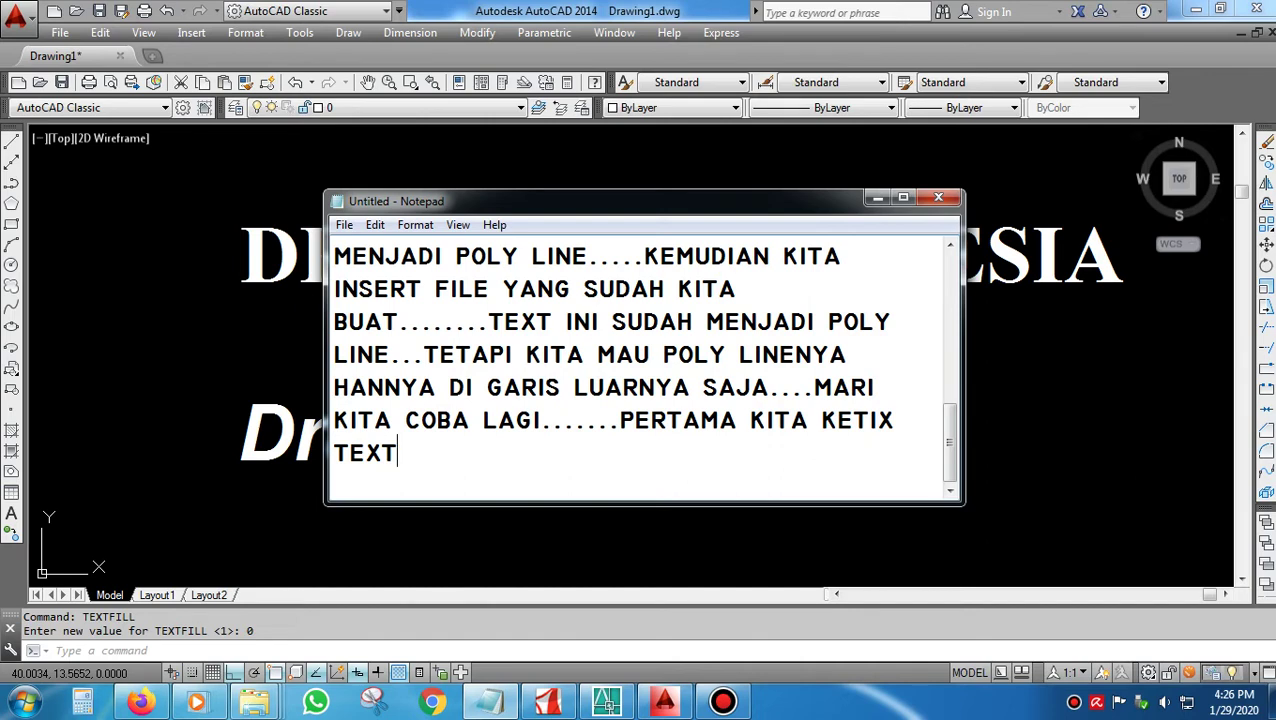
pyautogui.write('FILL...KEMU')
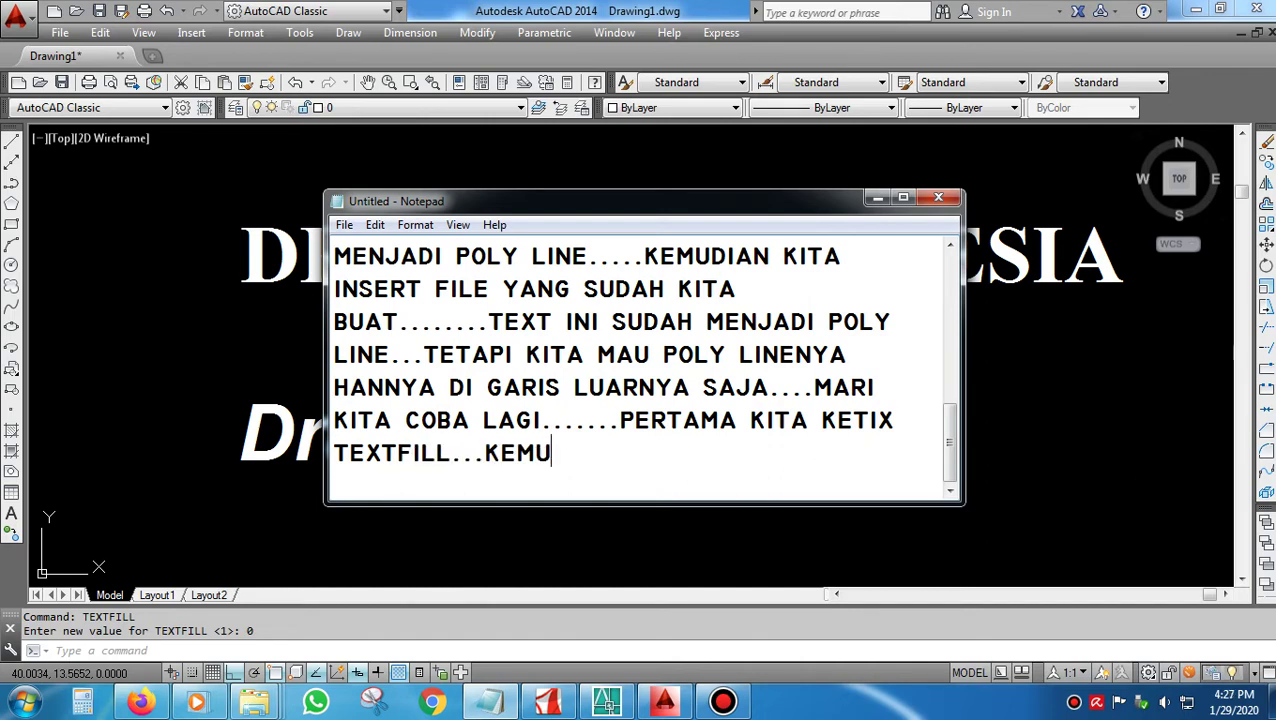
pyautogui.write('DIAN ')
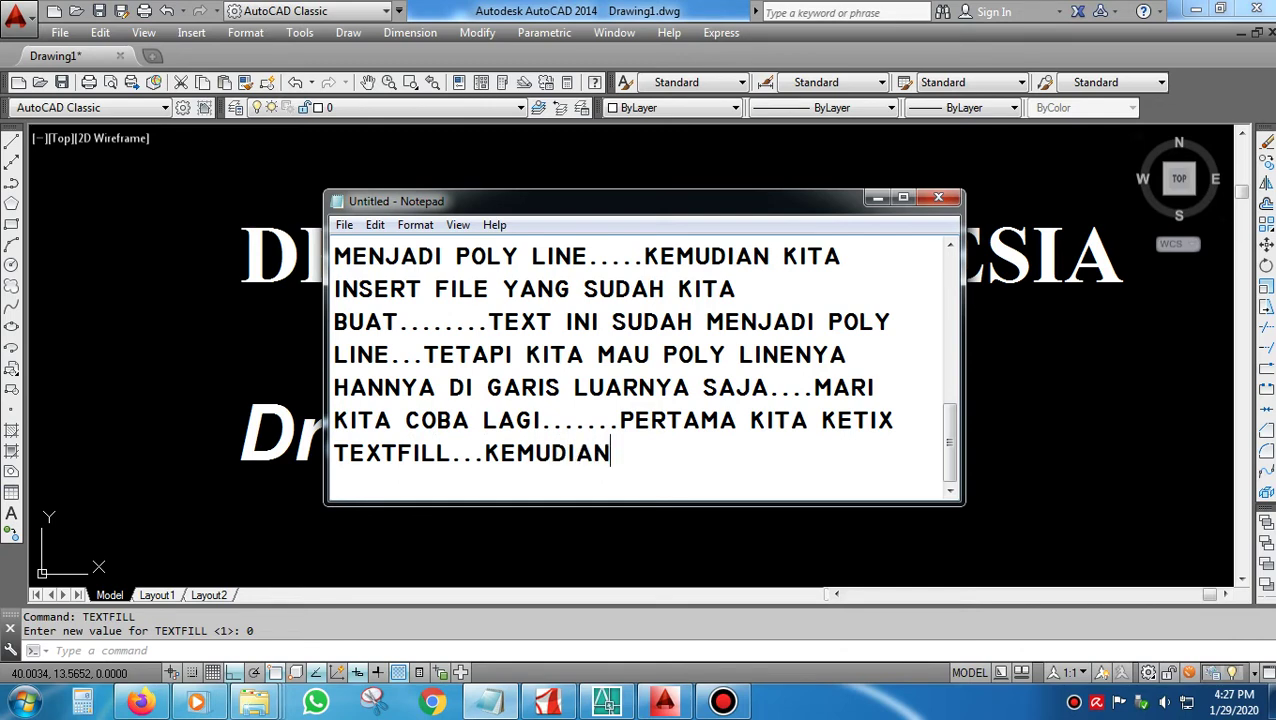
pyautogui.write('KETI')
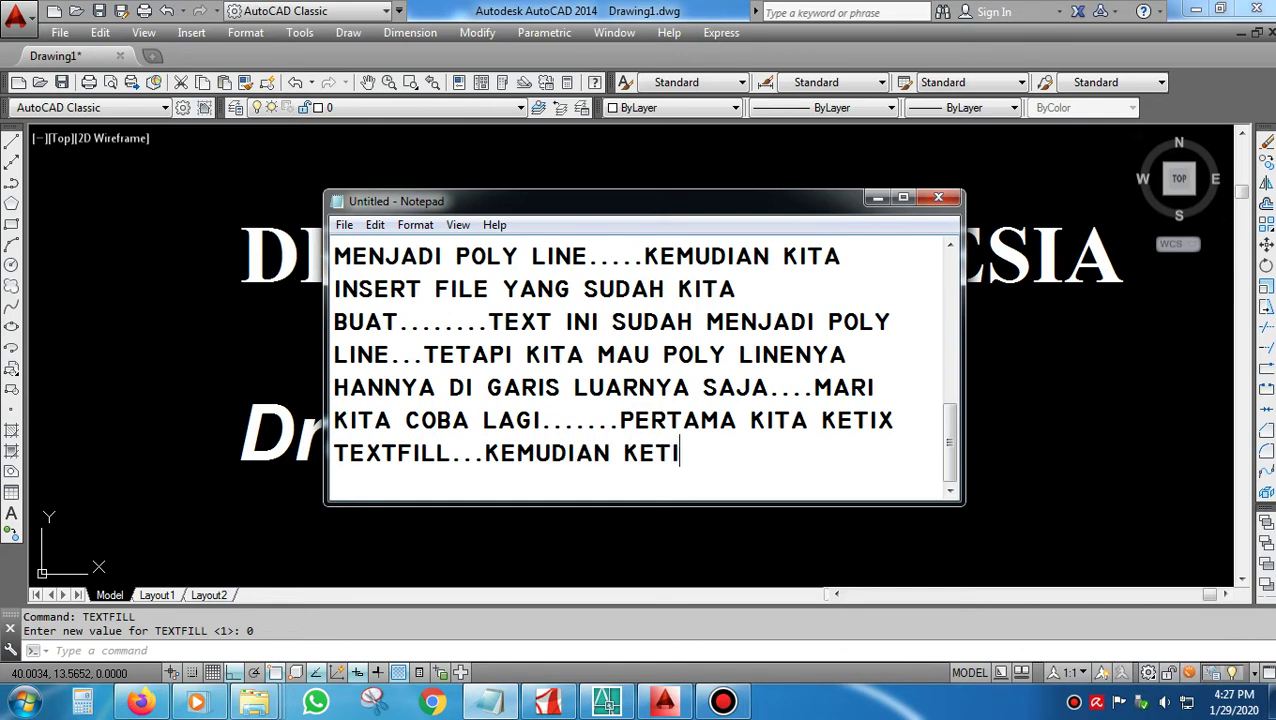
pyautogui.press('BackSpace')
pyautogui.press('BackSpace')
pyautogui.press('BackSpace')
pyautogui.press('BackSpace')
pyautogui.press('BackSpace')
pyautogui.press('BackSpace')
pyautogui.press('BackSpace')
pyautogui.press('BackSpace')
pyautogui.press('BackSpace')
pyautogui.press('BackSpace')
pyautogui.press('BackSpace')
pyautogui.press('BackSpace')
pyautogui.press('BackSpace')
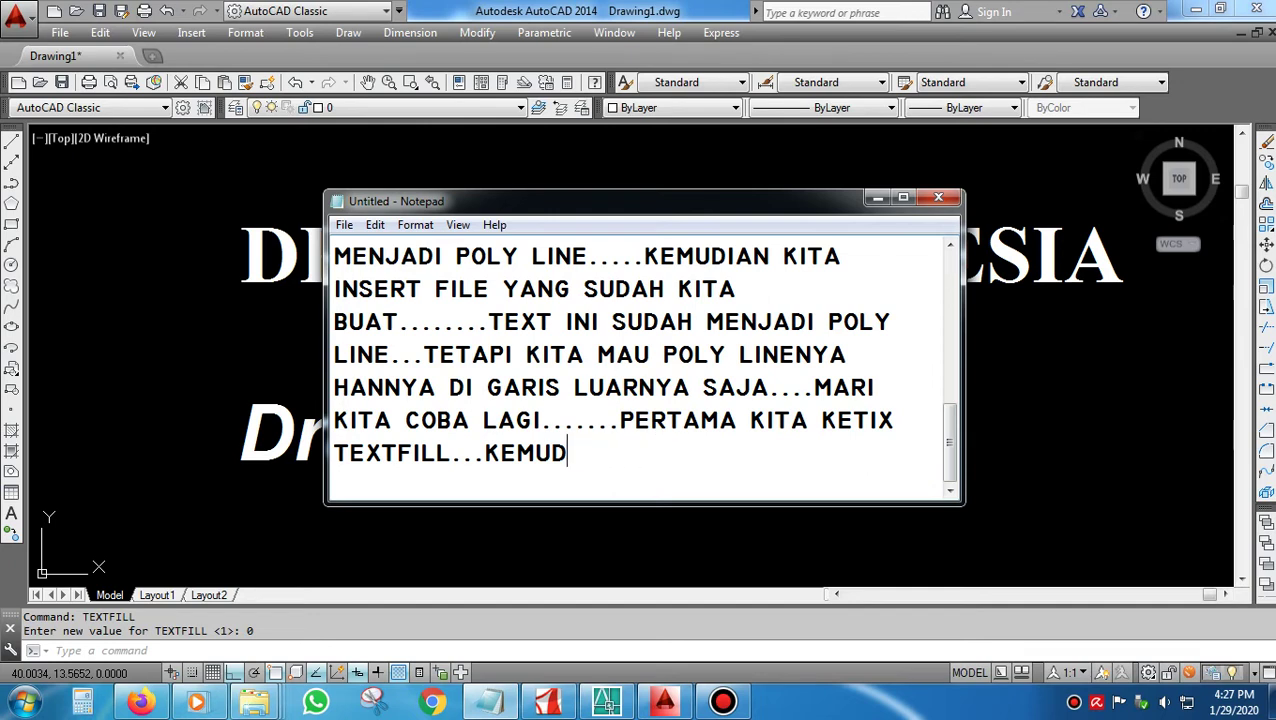
# Append "ENTER...KEMUDIAN KETIK 0...ENTER" and a line break to the notes, and minimize Notepad.
pyautogui.write('ENT')
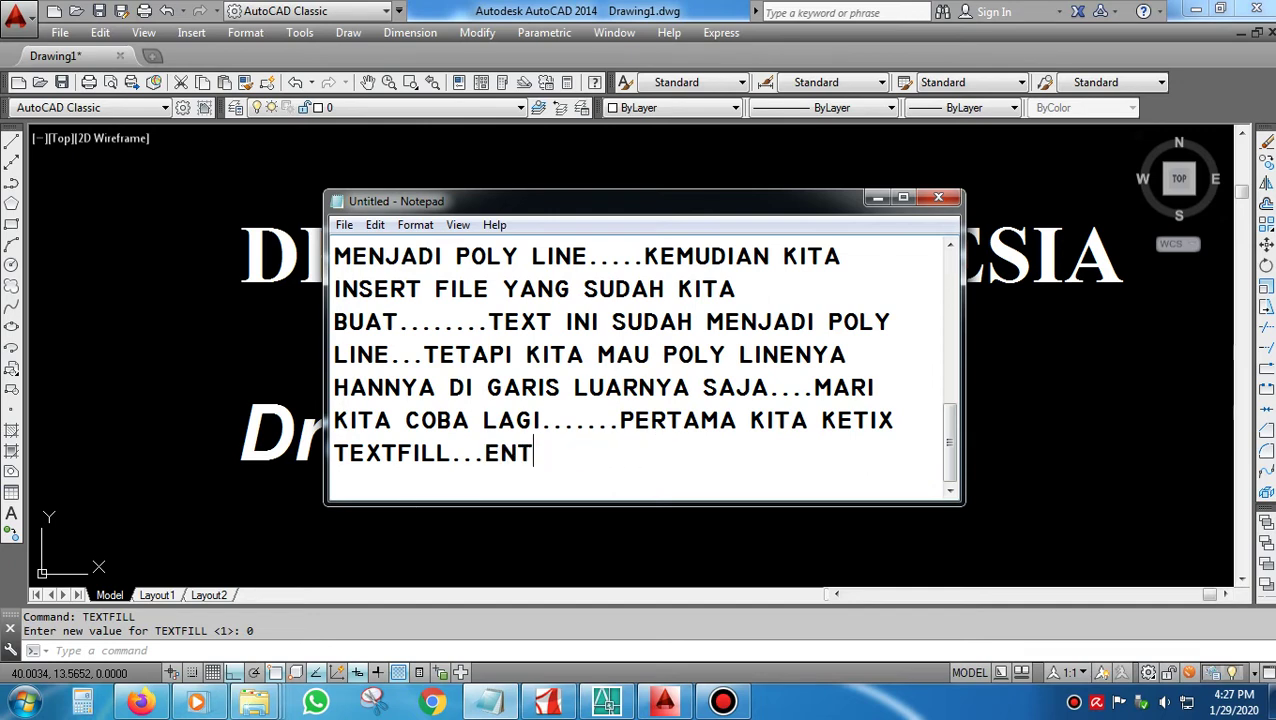
pyautogui.write('ER...K')
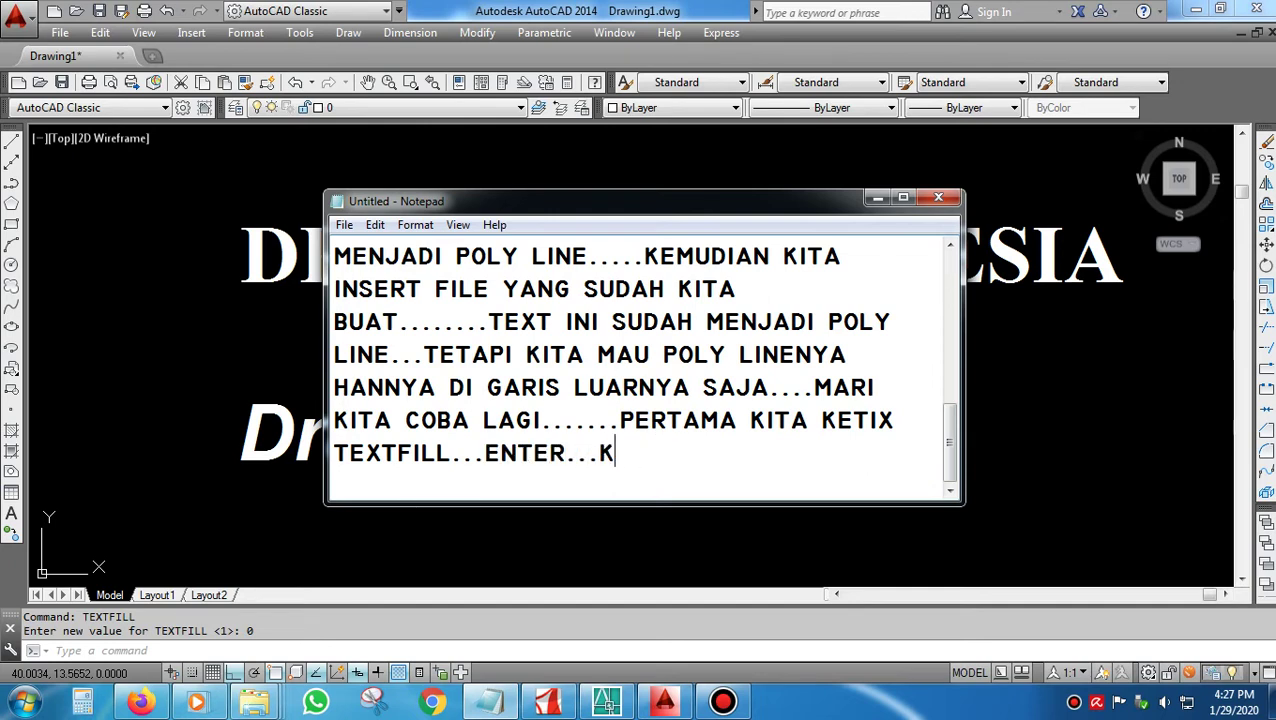
pyautogui.write('EMUDIAN ')
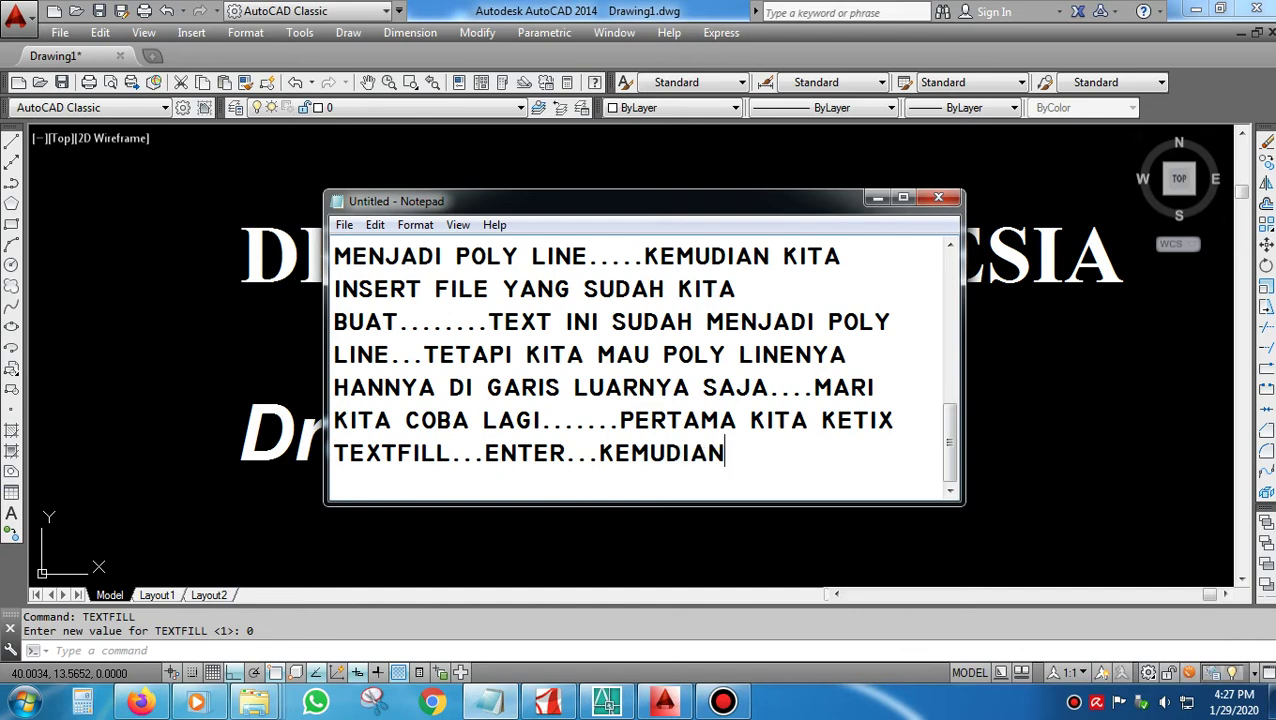
pyautogui.write('KETIK 0.')
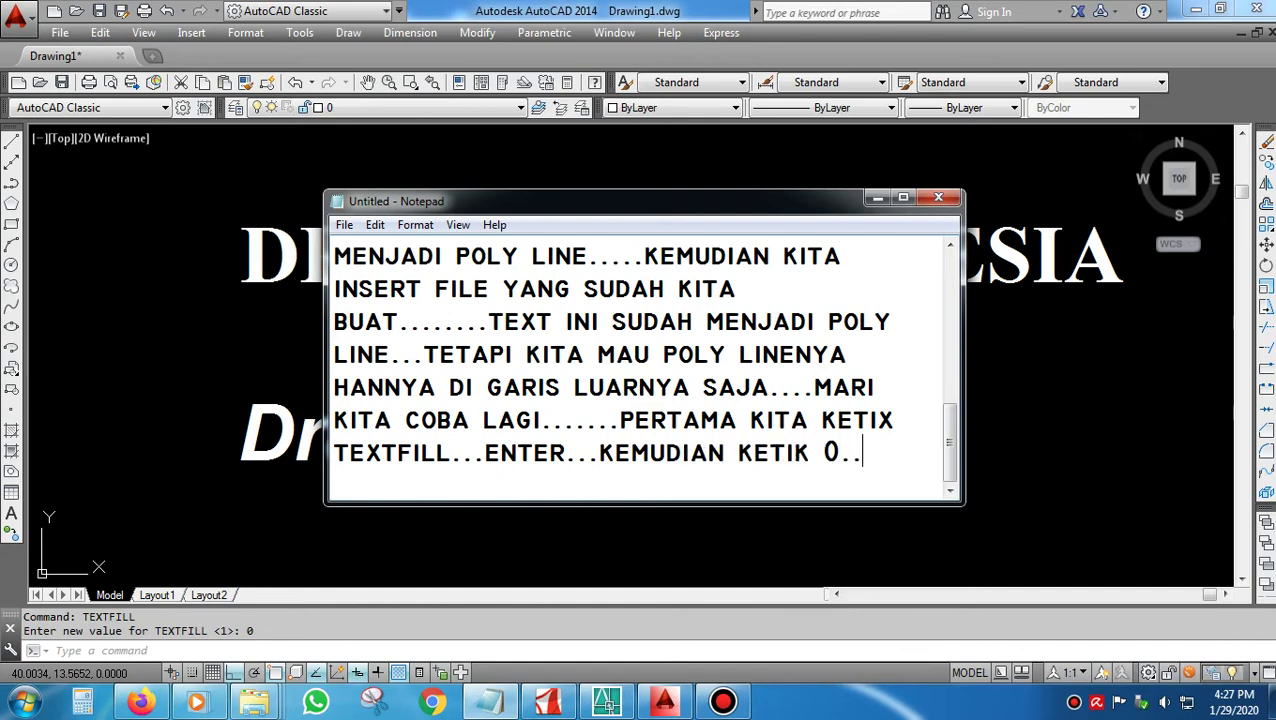
pyautogui.write('.ENTER')
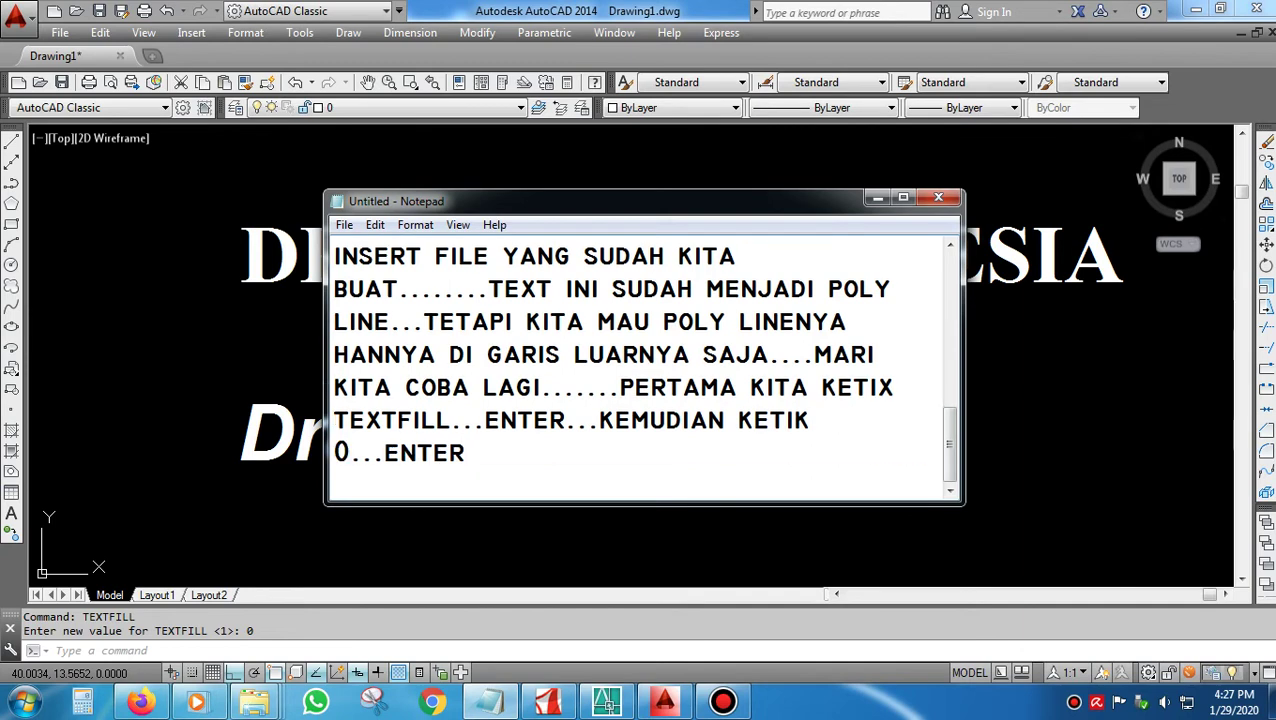
pyautogui.press('Return')
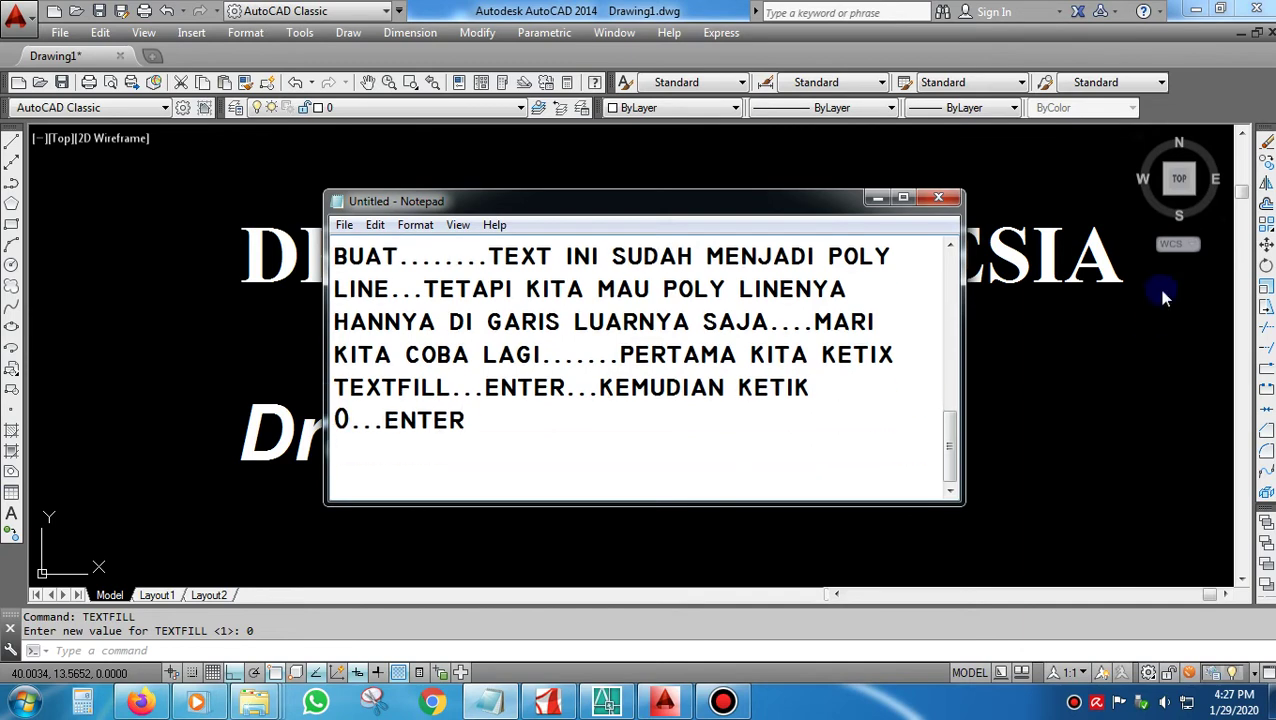
pyautogui.click(877, 198)
# Start a plot with the DXB File.pc3 plotter and ISO A3 (297.00 x 420.00 MM) paper.
pyautogui.scroll(-2, 689, 338)
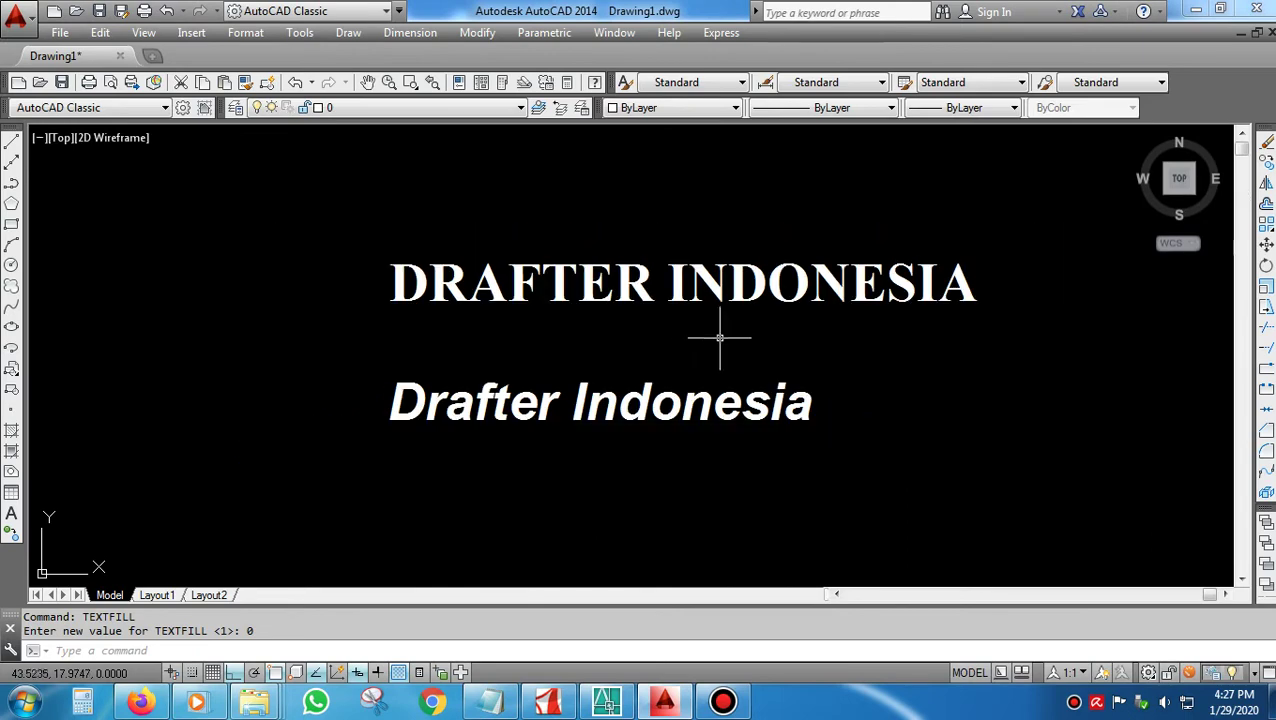
pyautogui.write('pl')
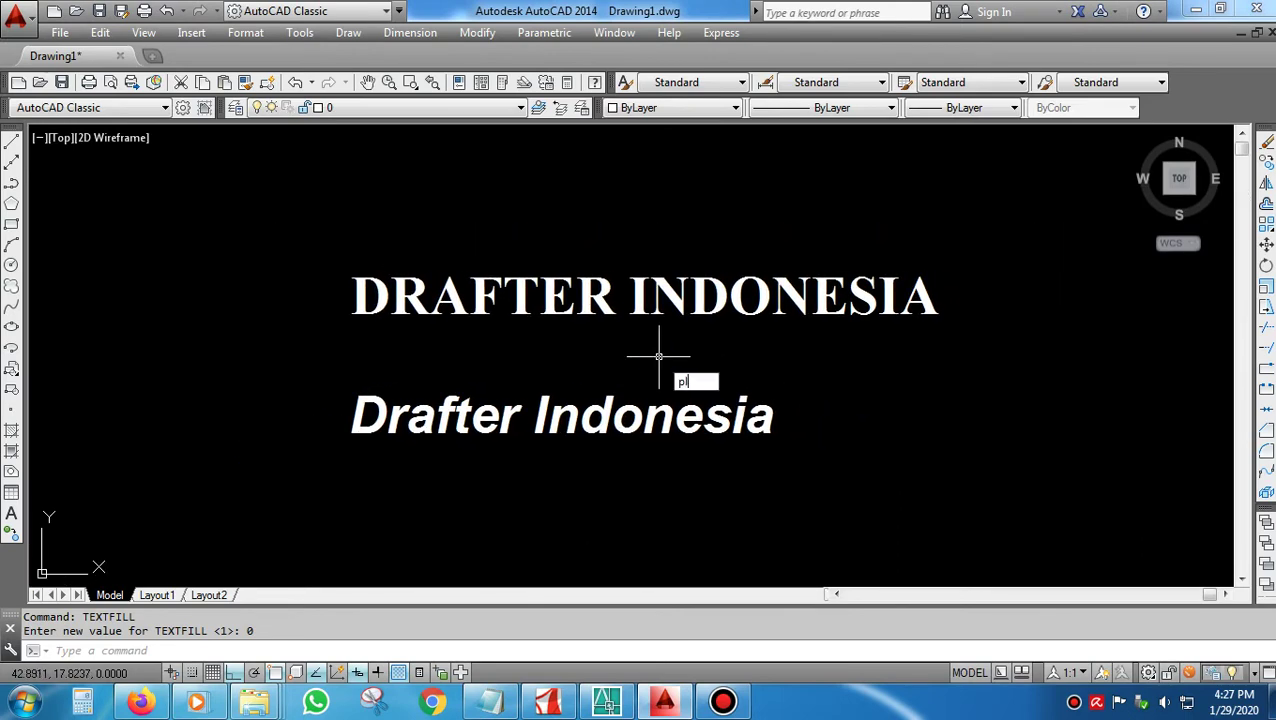
pyautogui.press('Return')
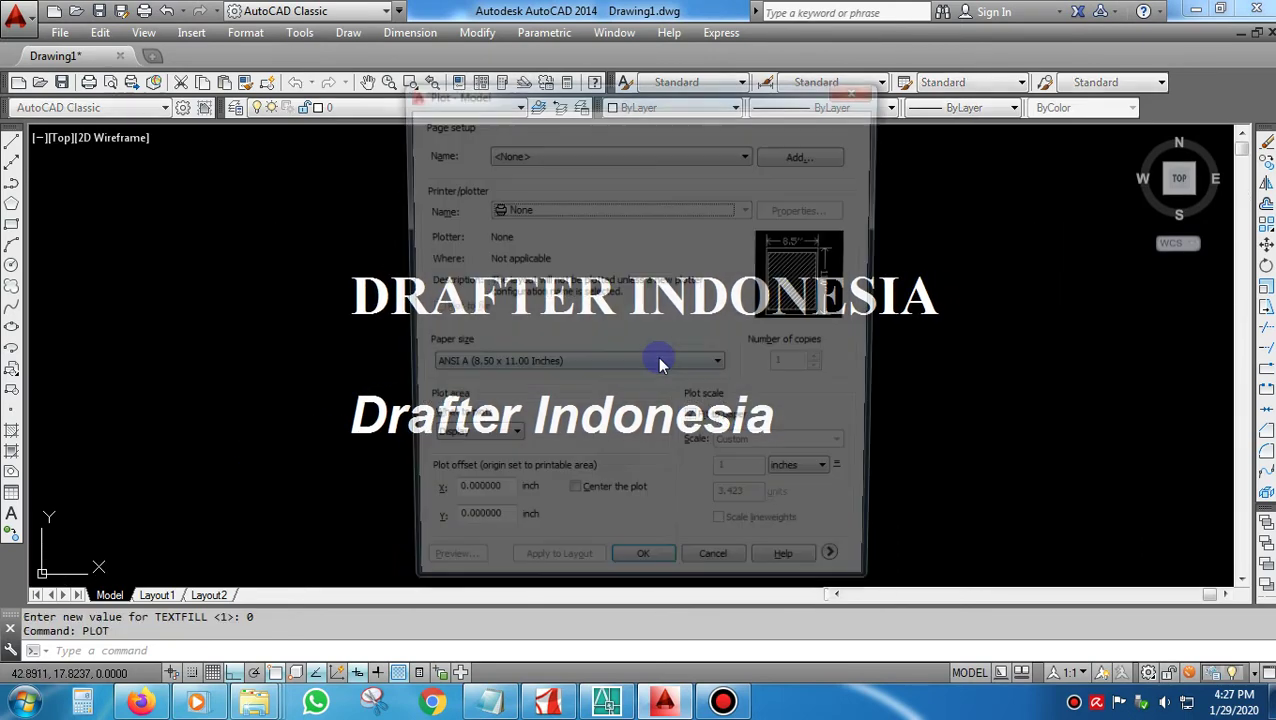
pyautogui.click(700, 210)
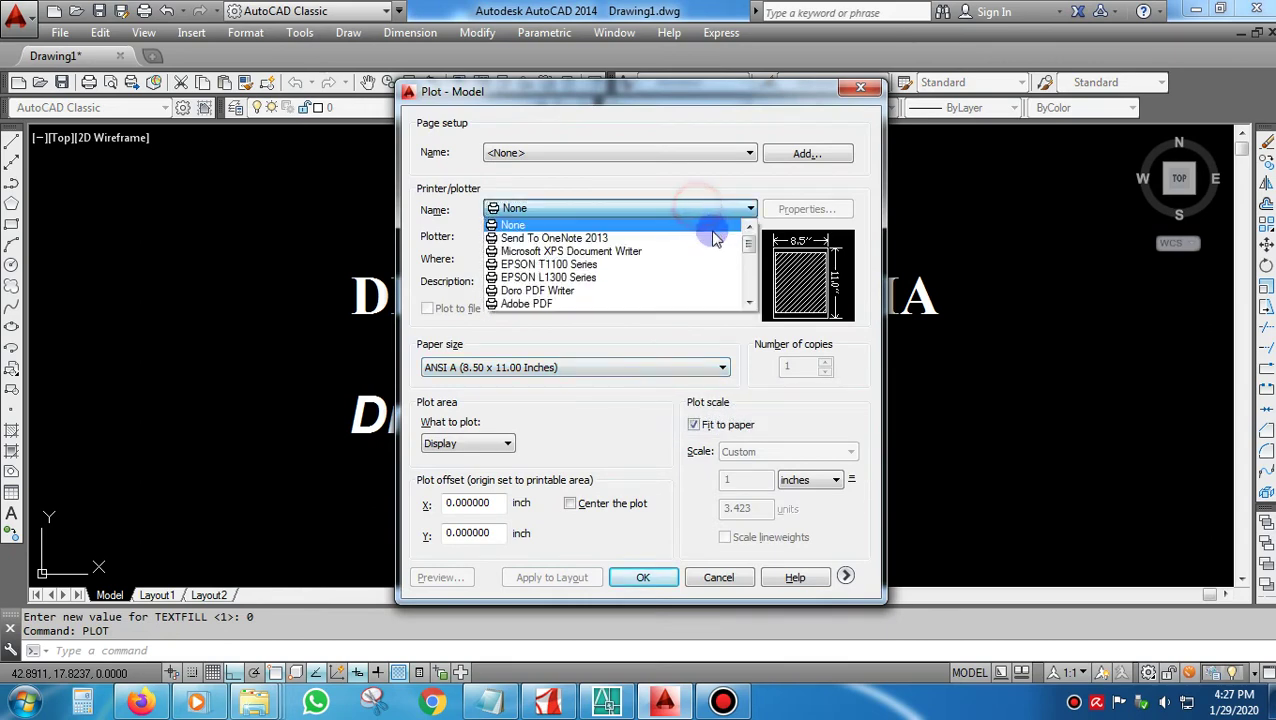
pyautogui.scroll(-2, 686, 290)
pyautogui.scroll(-4, 686, 290)
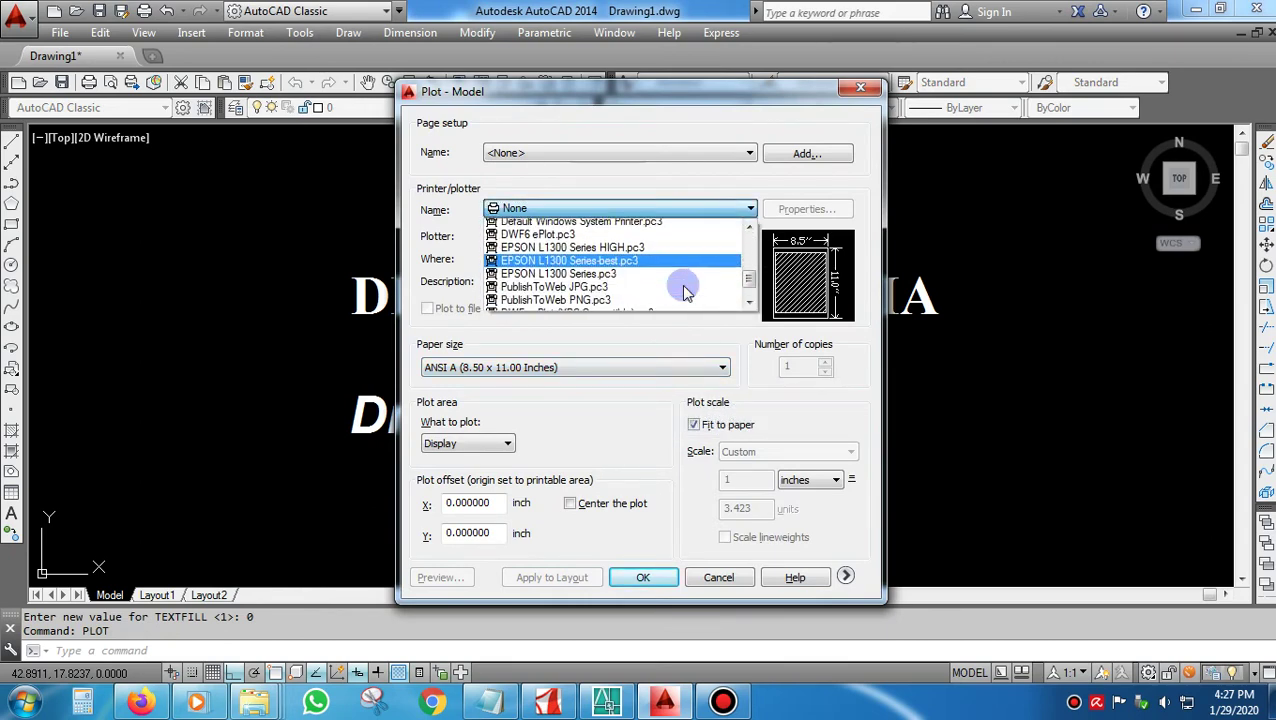
pyautogui.click(652, 305)
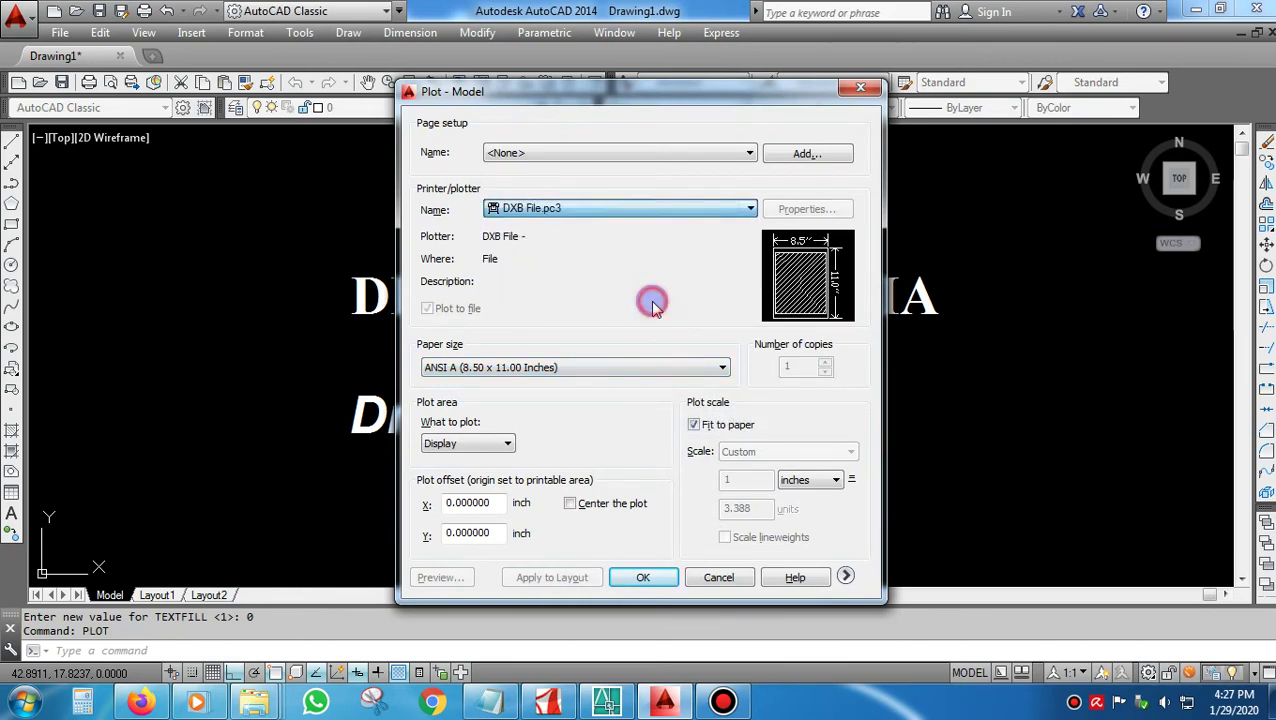
pyautogui.click(649, 368)
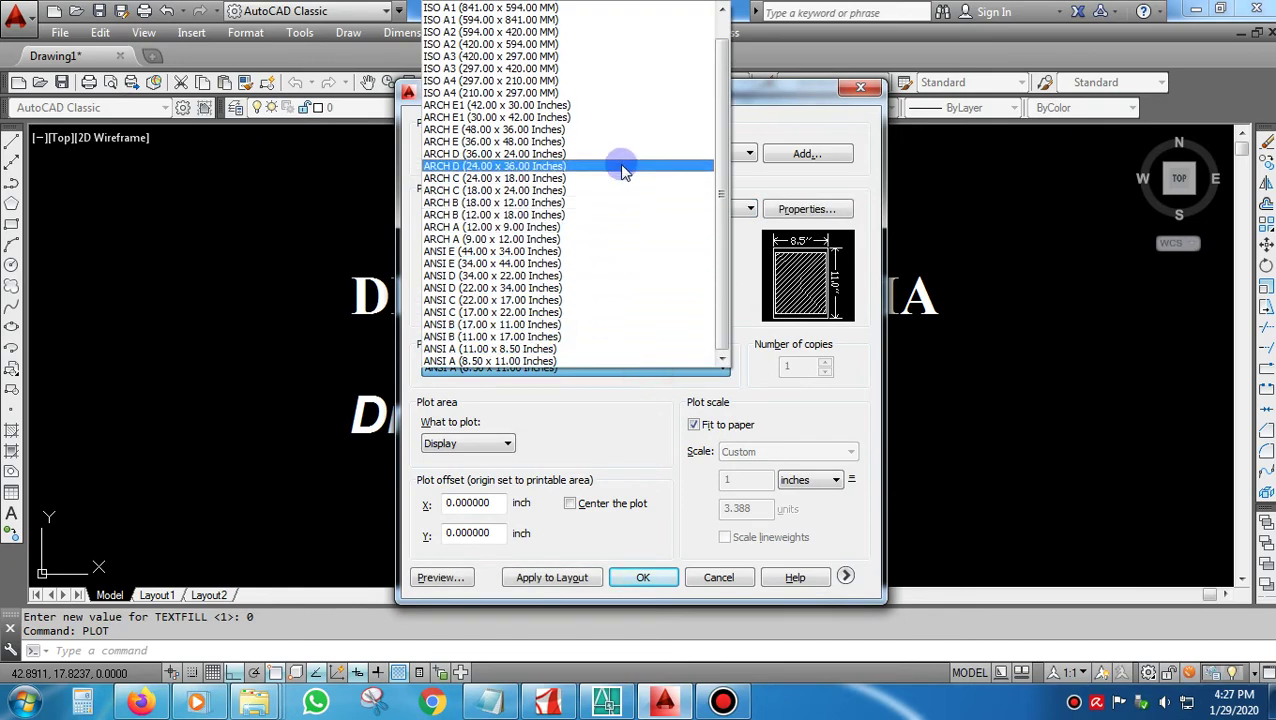
pyautogui.click(622, 68)
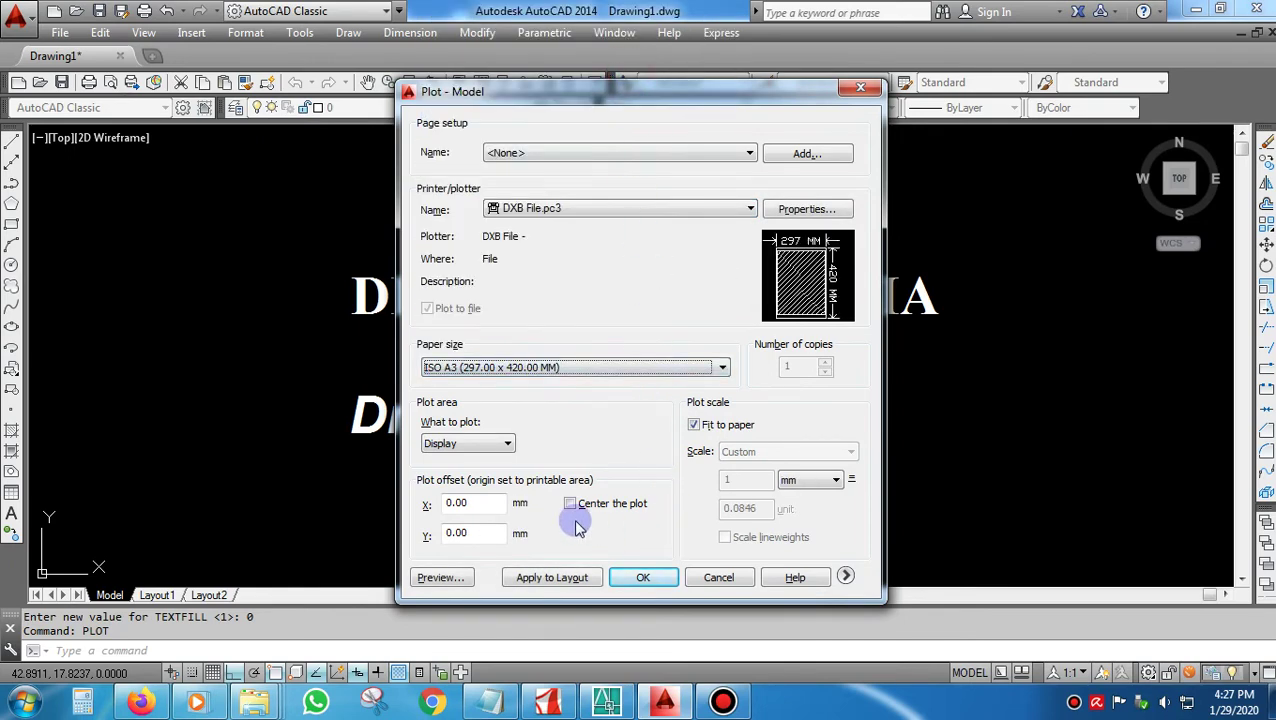
# Set the plot area to a window enclosing both "Drafter Indonesia" texts, centred and fitted to the paper.
pyautogui.click(501, 444)
pyautogui.click(482, 498)
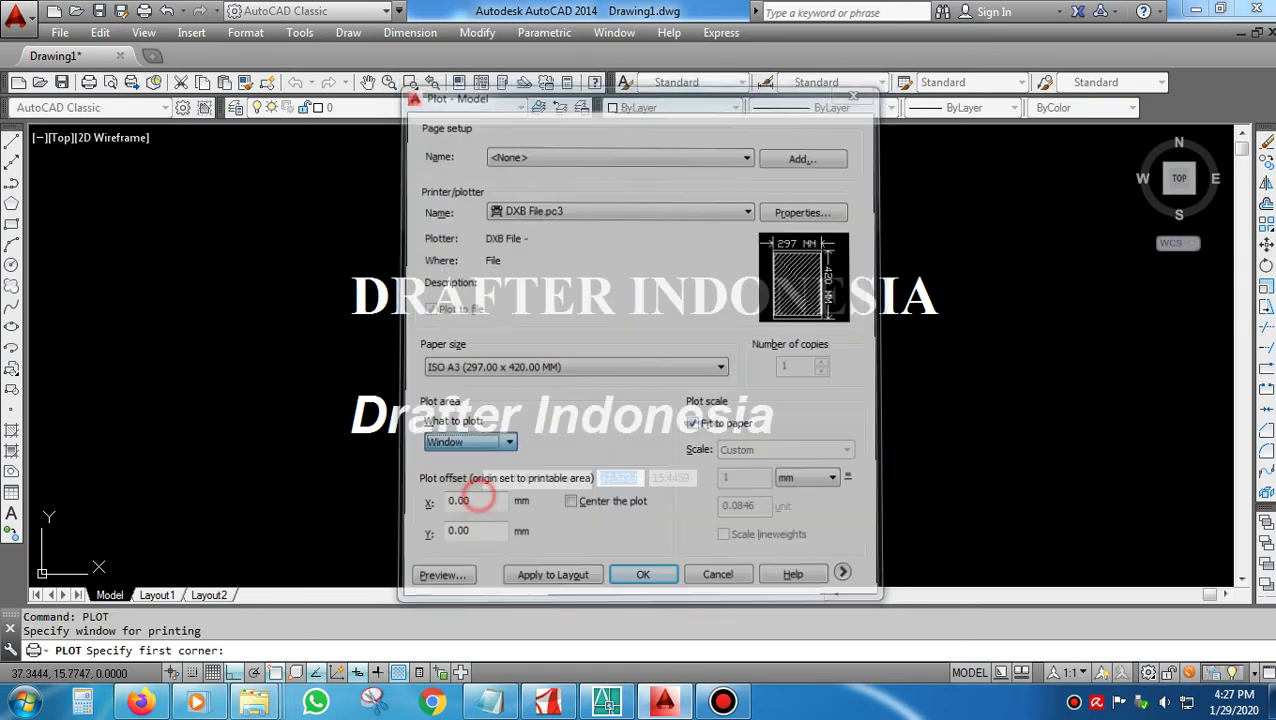
pyautogui.click(329, 242)
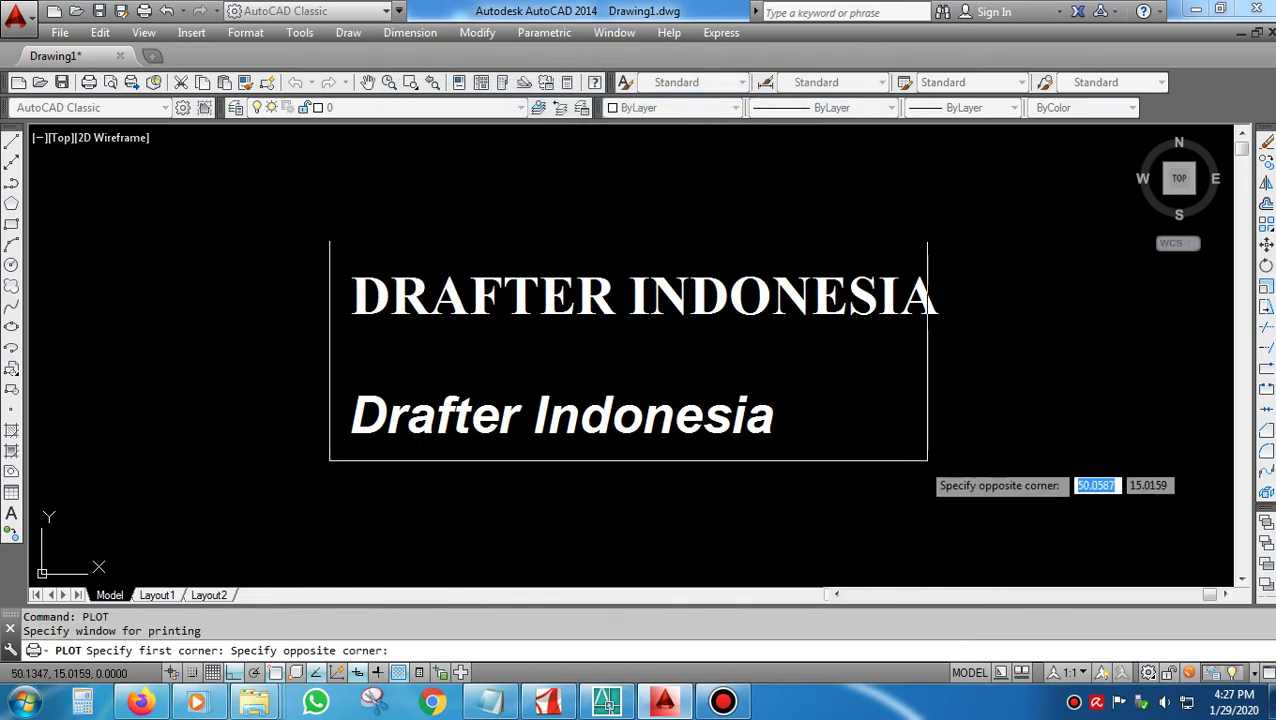
pyautogui.click(950, 472)
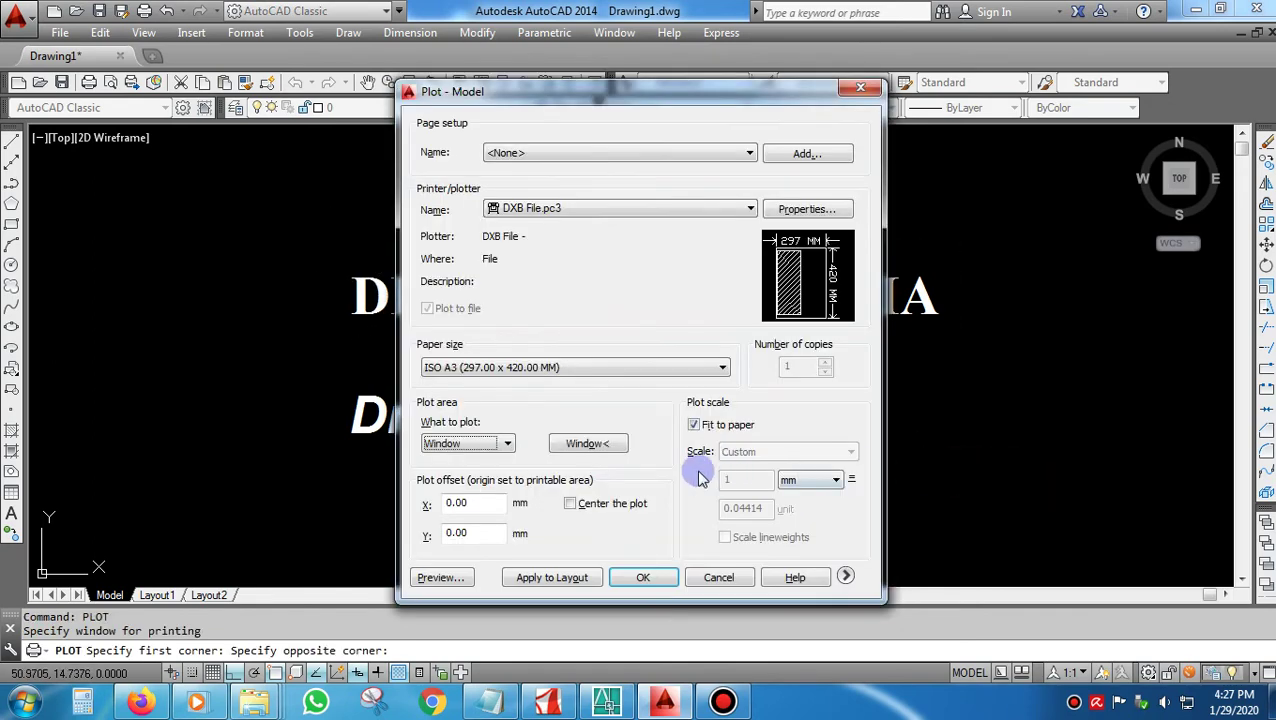
pyautogui.click(603, 503)
pyautogui.click(711, 427)
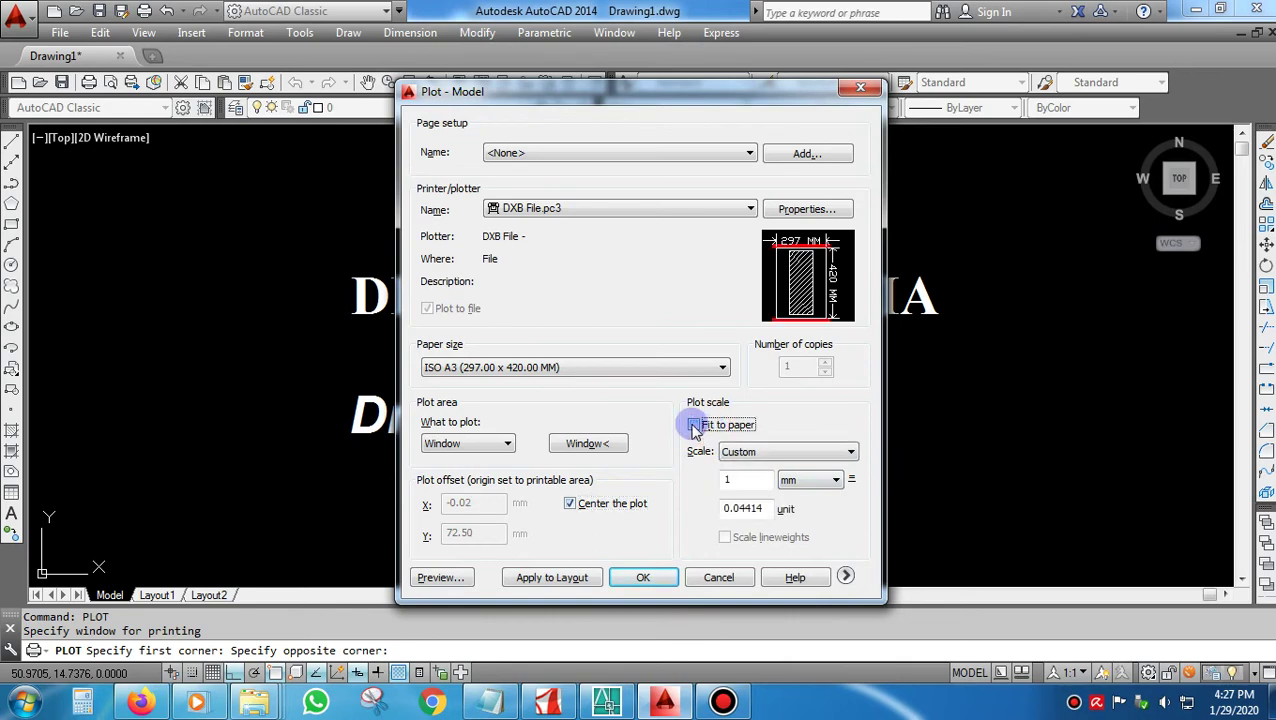
# Preview the plot, examine both texts up close, and exit the preview.
pyautogui.click(445, 578)
pyautogui.scroll(3, 740, 290)
pyautogui.scroll(-2, 735, 248)
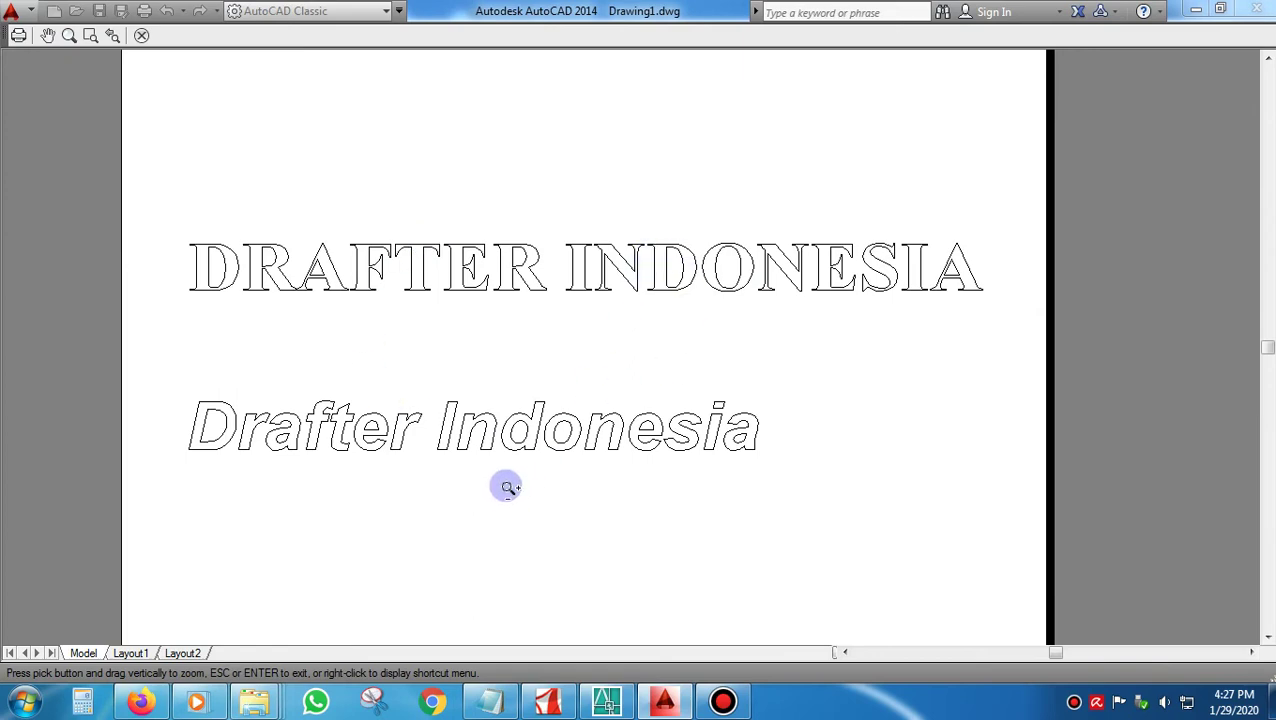
pyautogui.rightClick(561, 365)
pyautogui.click(592, 376)
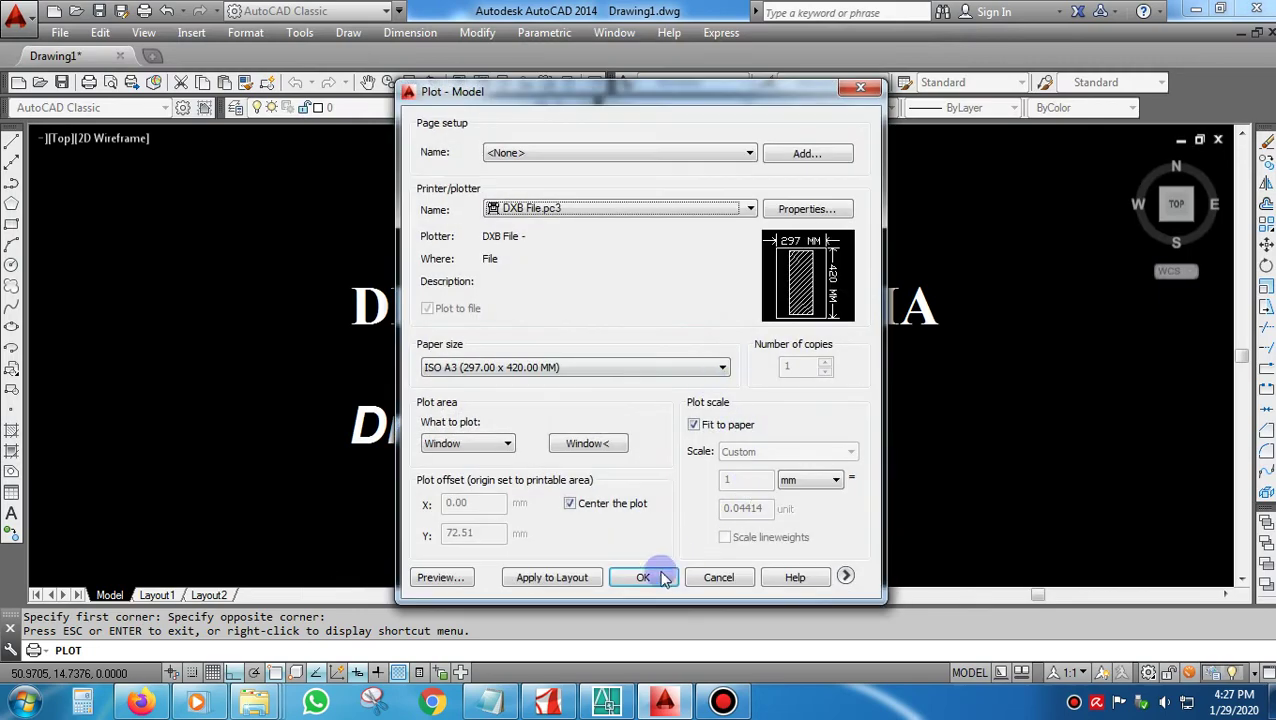
# Plot to a DXB file named "text 2" in My Documents and dismiss the plot notification.
pyautogui.click(656, 578)
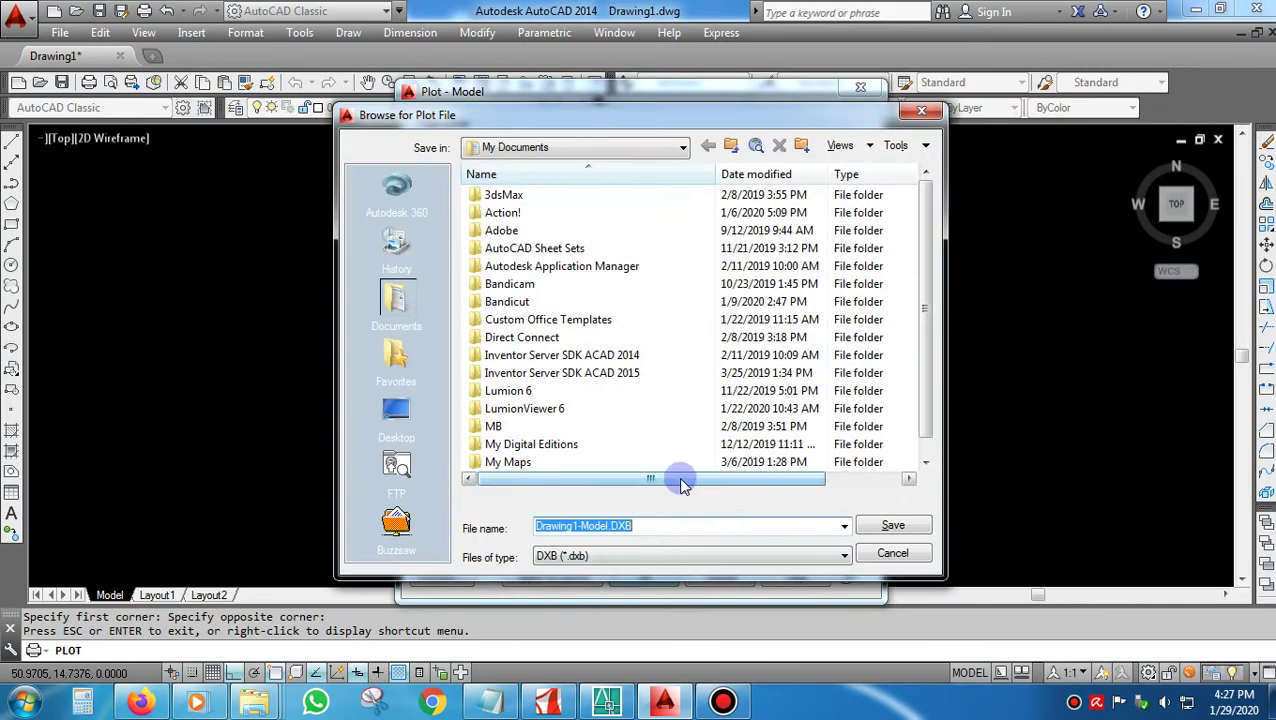
pyautogui.scroll(-1, 928, 322)
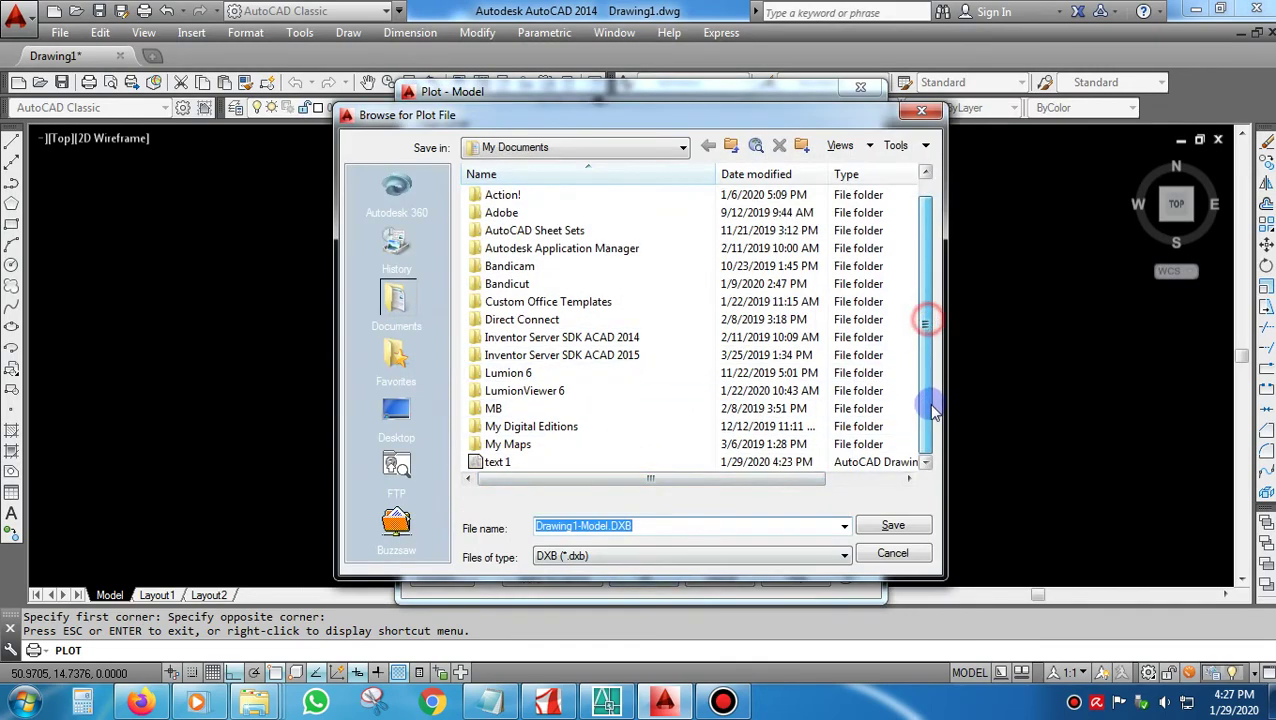
pyautogui.click(497, 462)
pyautogui.click(615, 527)
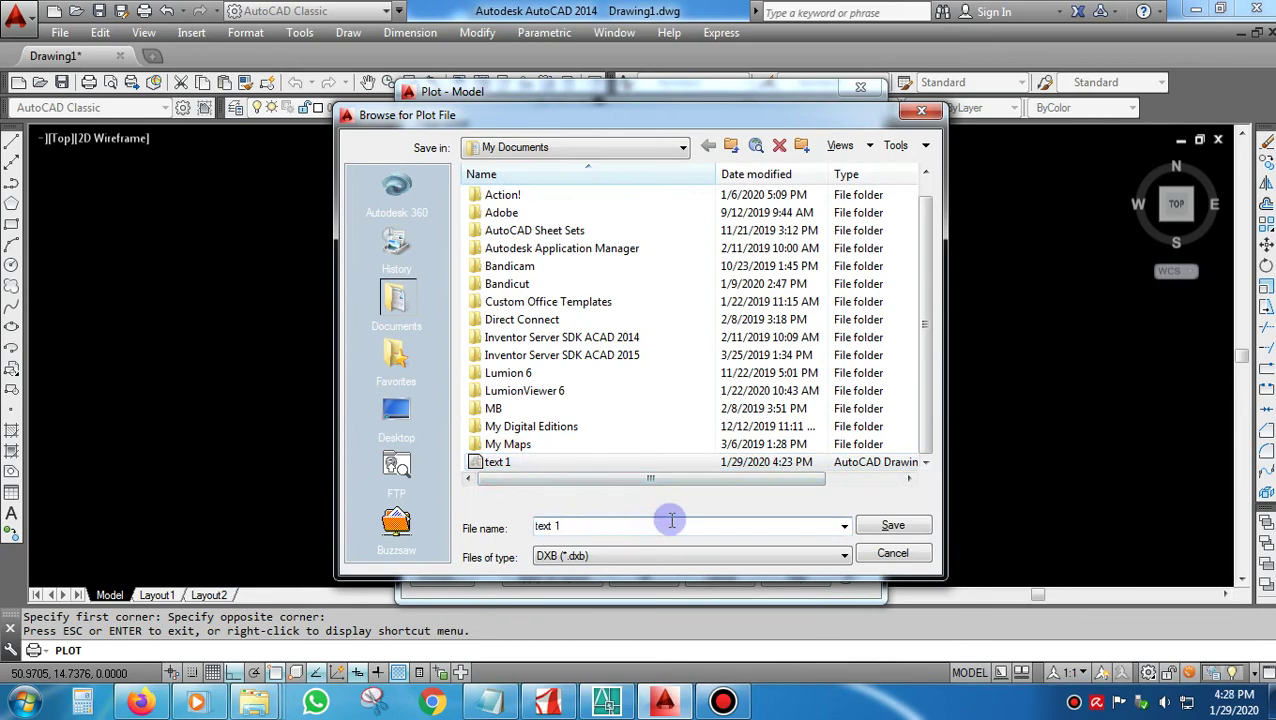
pyautogui.write('2')
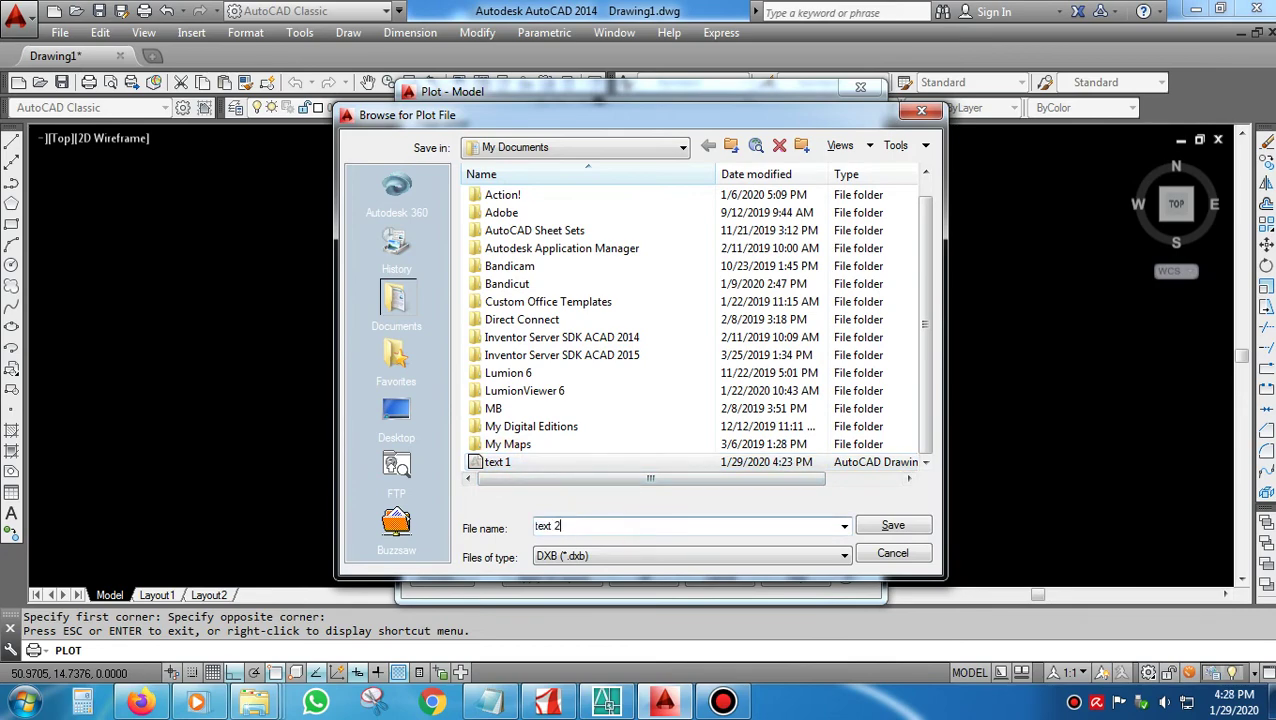
pyautogui.click(890, 525)
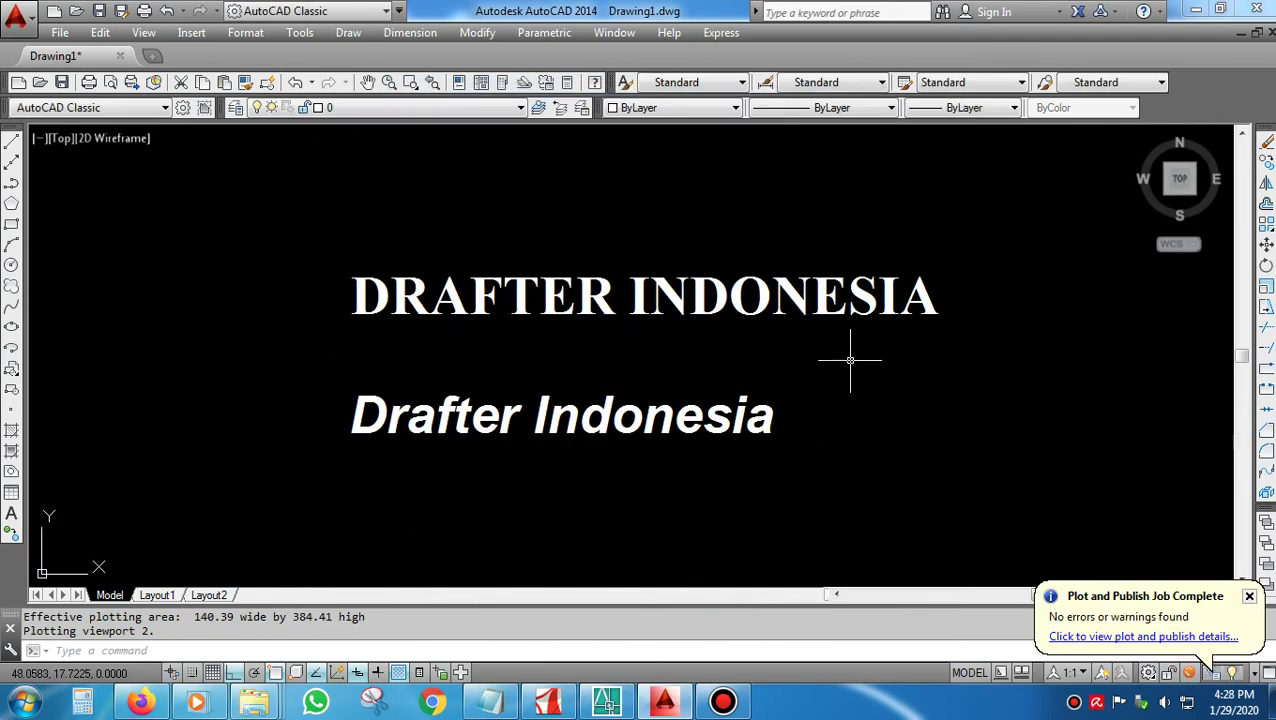
pyautogui.scroll(-5, 850, 366)
pyautogui.moveTo(851, 371); pyautogui.dragTo(841, 302, button='middle')
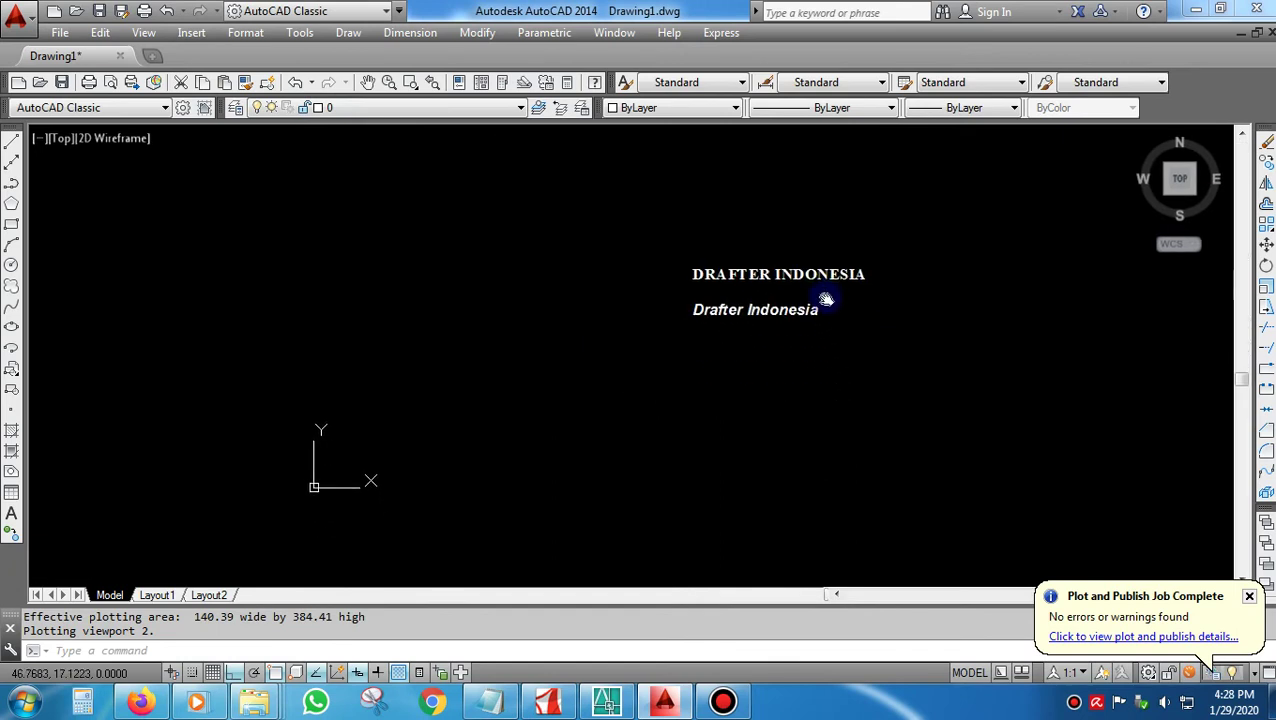
pyautogui.click(1249, 596)
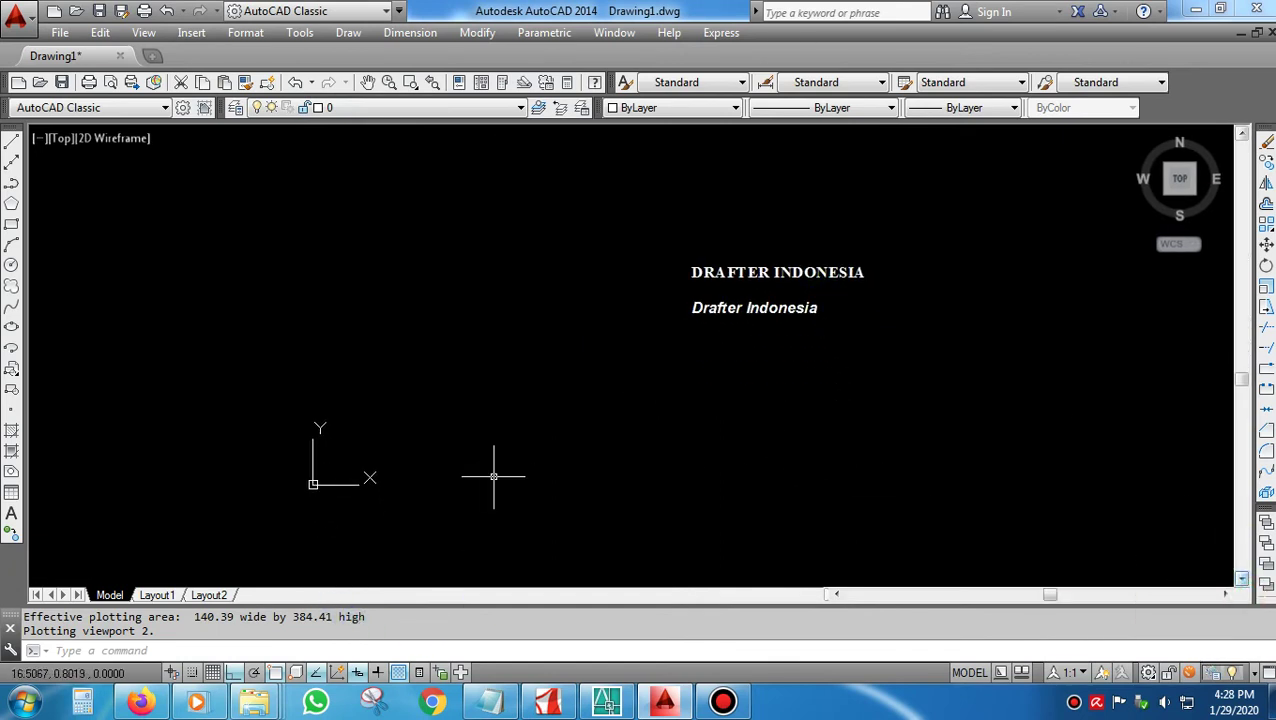
# Import the DXB file "text 2" from My Documents into the drawing with DXBIN.
pyautogui.write('dx')
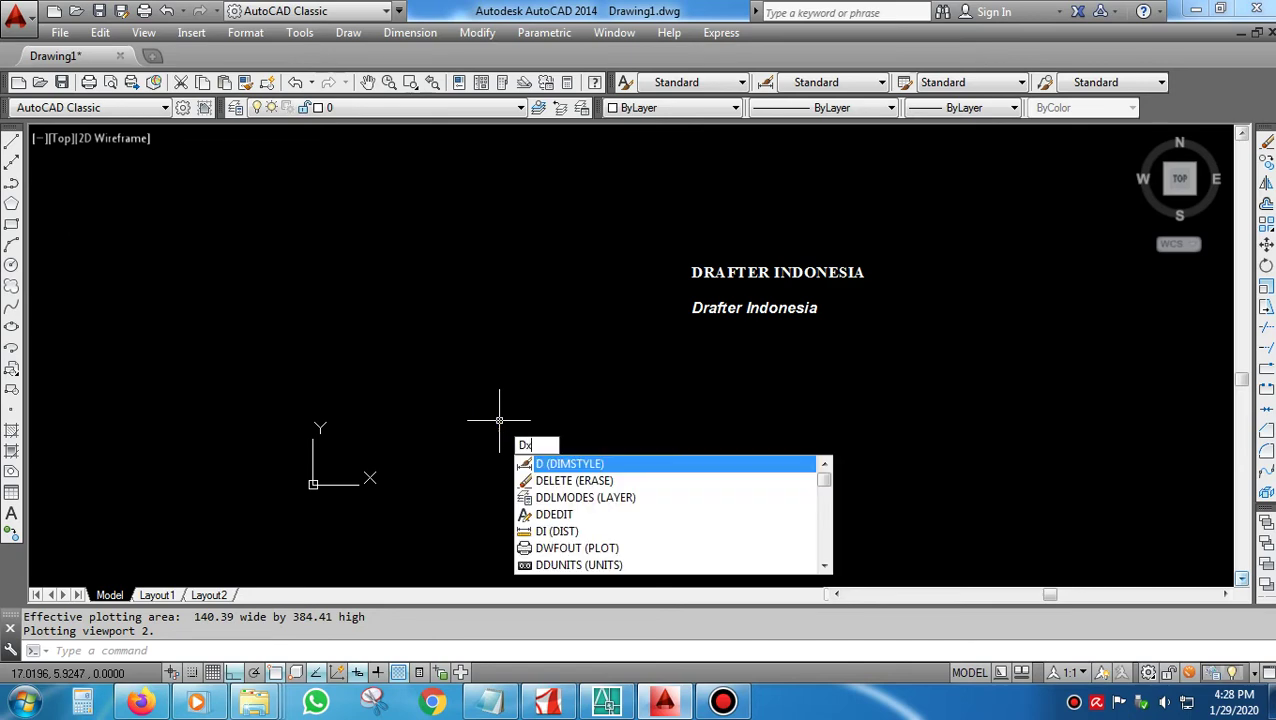
pyautogui.write('bin')
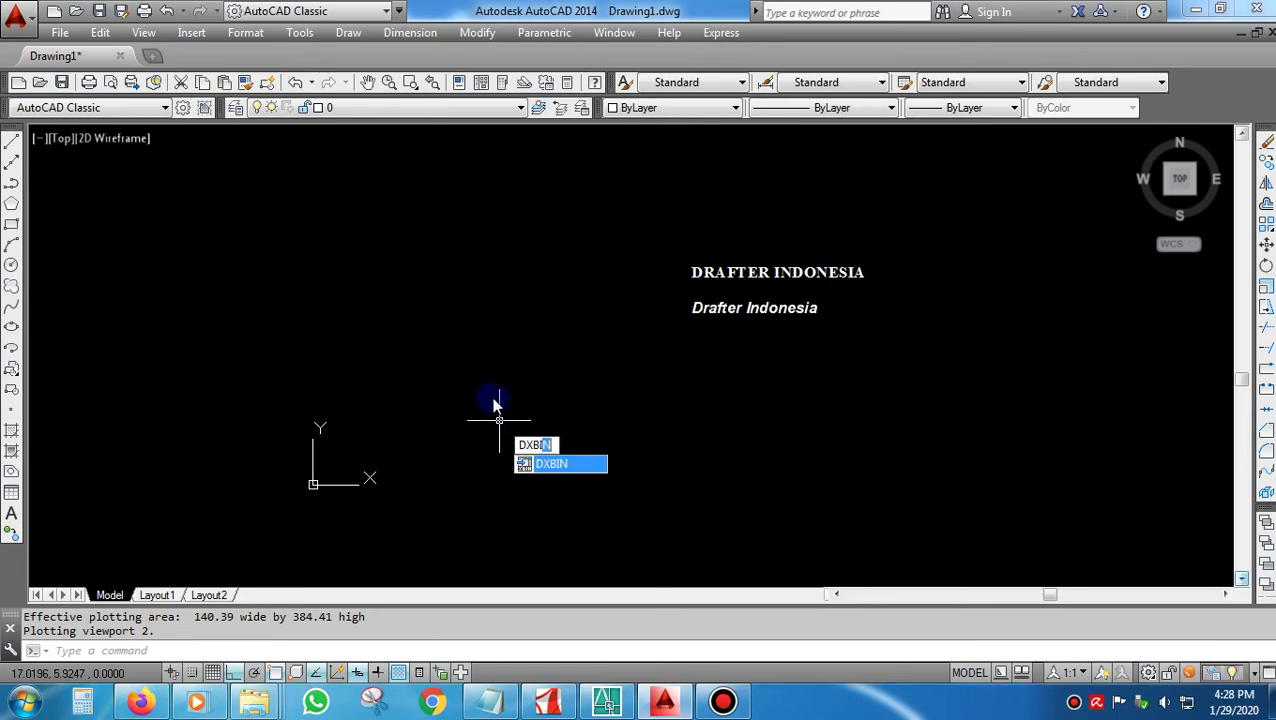
pyautogui.click(556, 464)
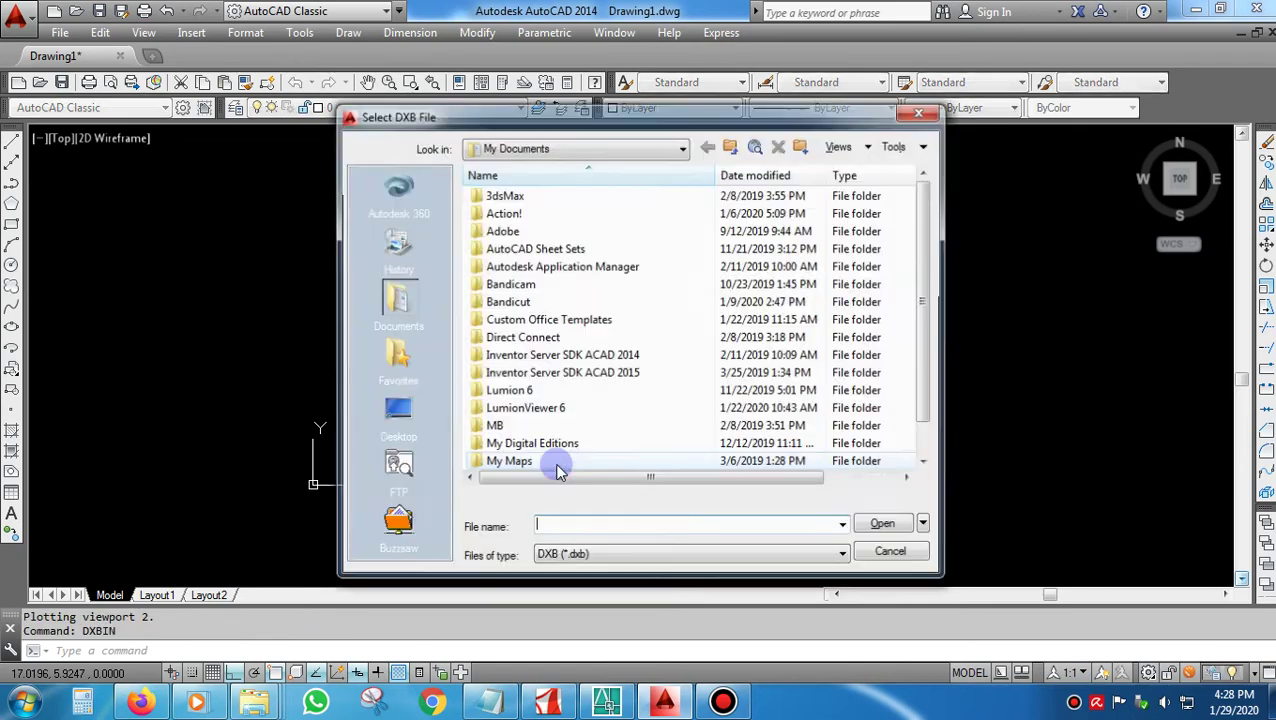
pyautogui.scroll(-1, 940, 365)
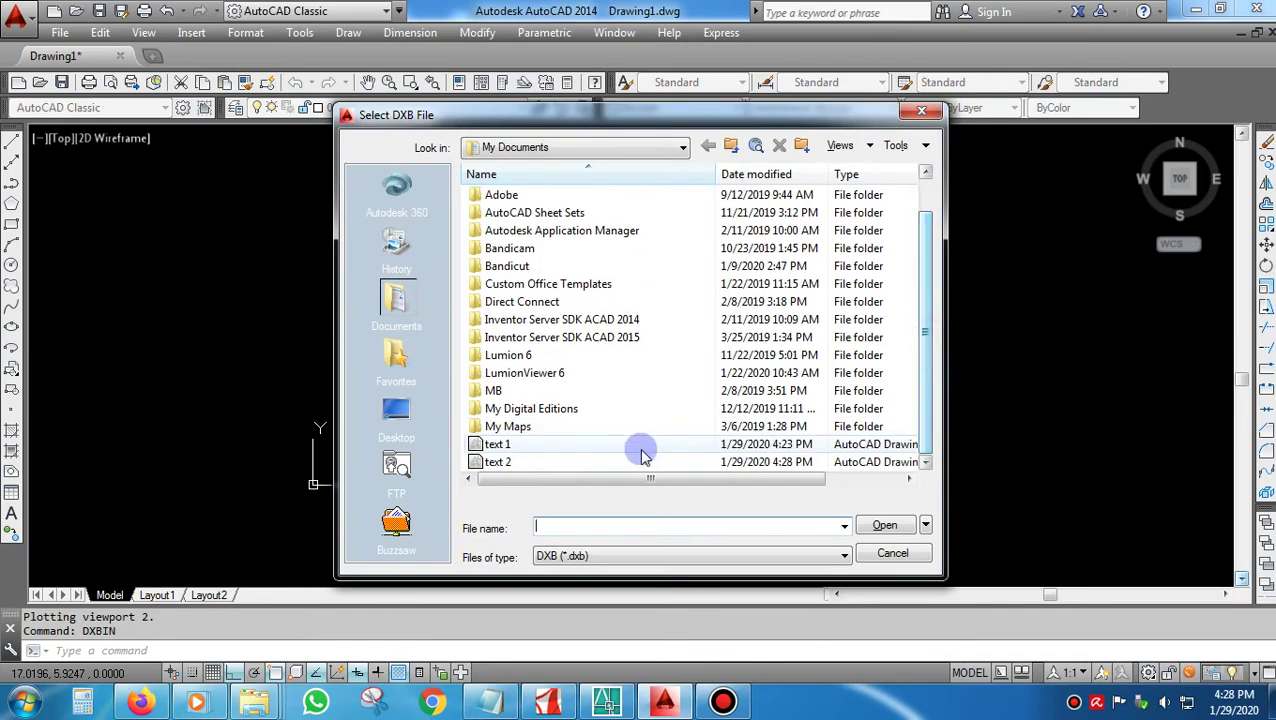
pyautogui.click(499, 461)
pyautogui.click(882, 525)
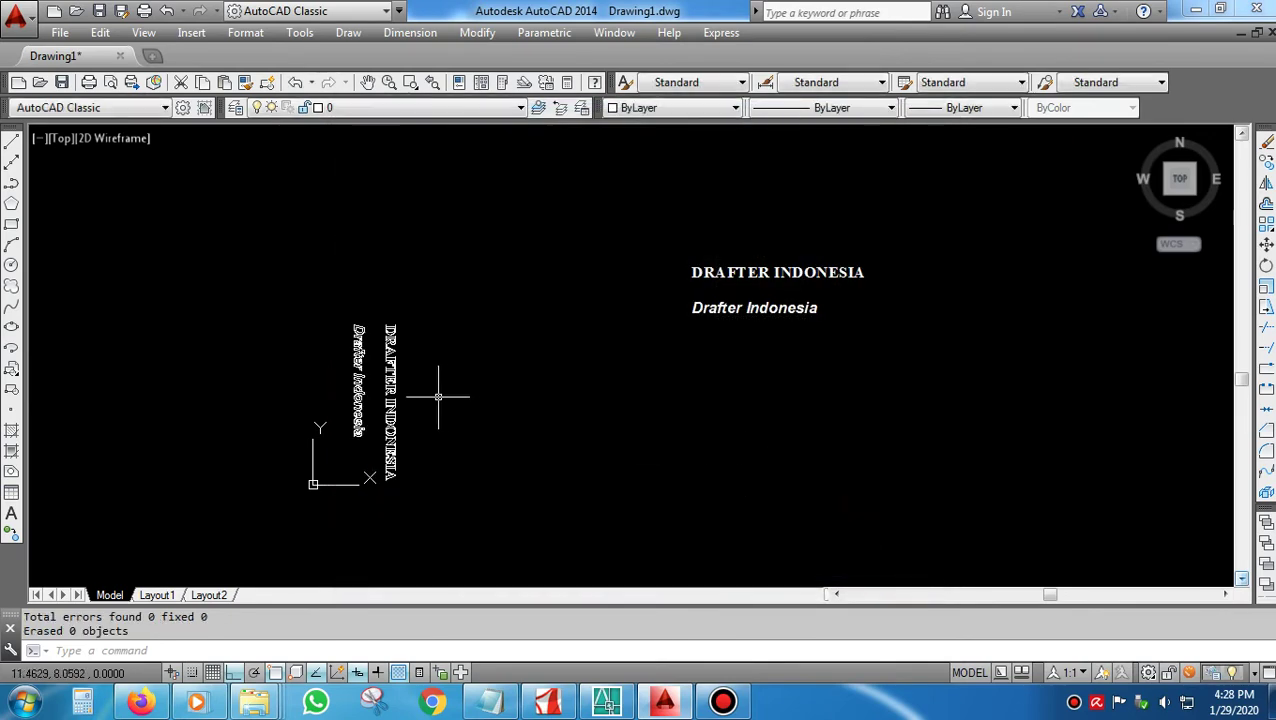
# Rotate both imported text outlines together 90 degrees counter-clockwise so they read horizontally.
pyautogui.write('ro')
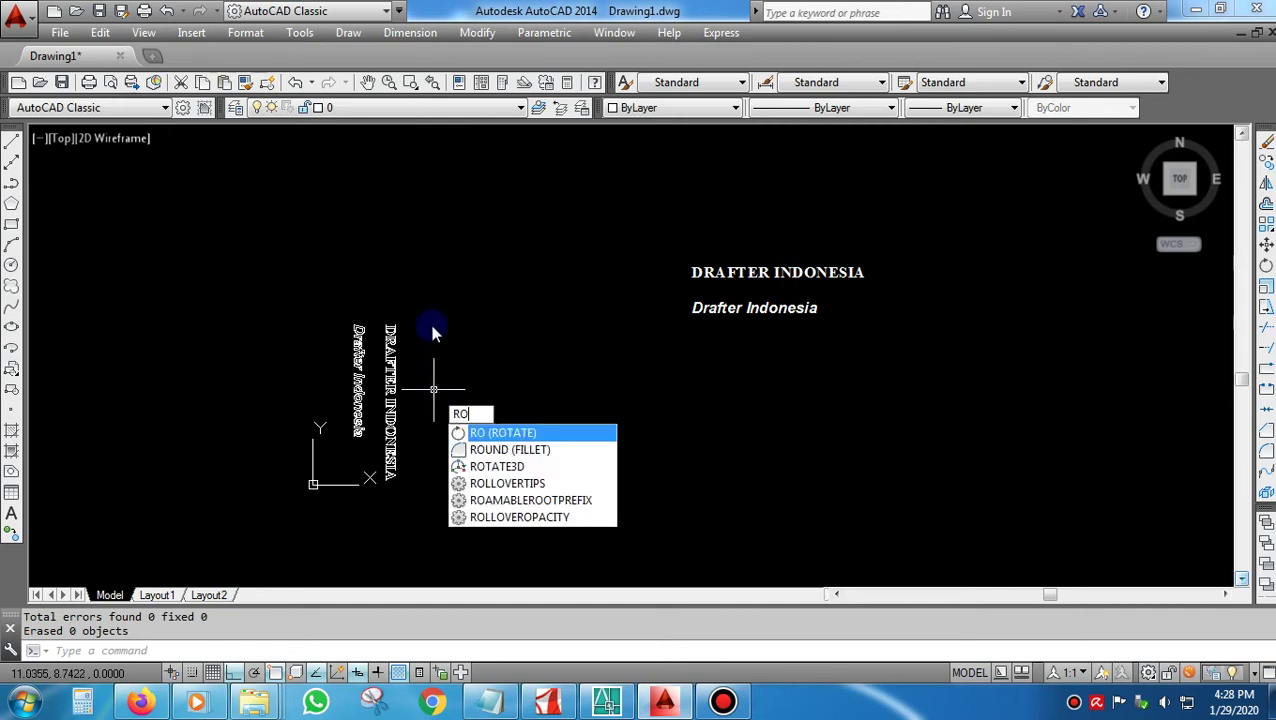
pyautogui.press('Return')
pyautogui.click(430, 299)
pyautogui.click(302, 490)
pyautogui.press('Return')
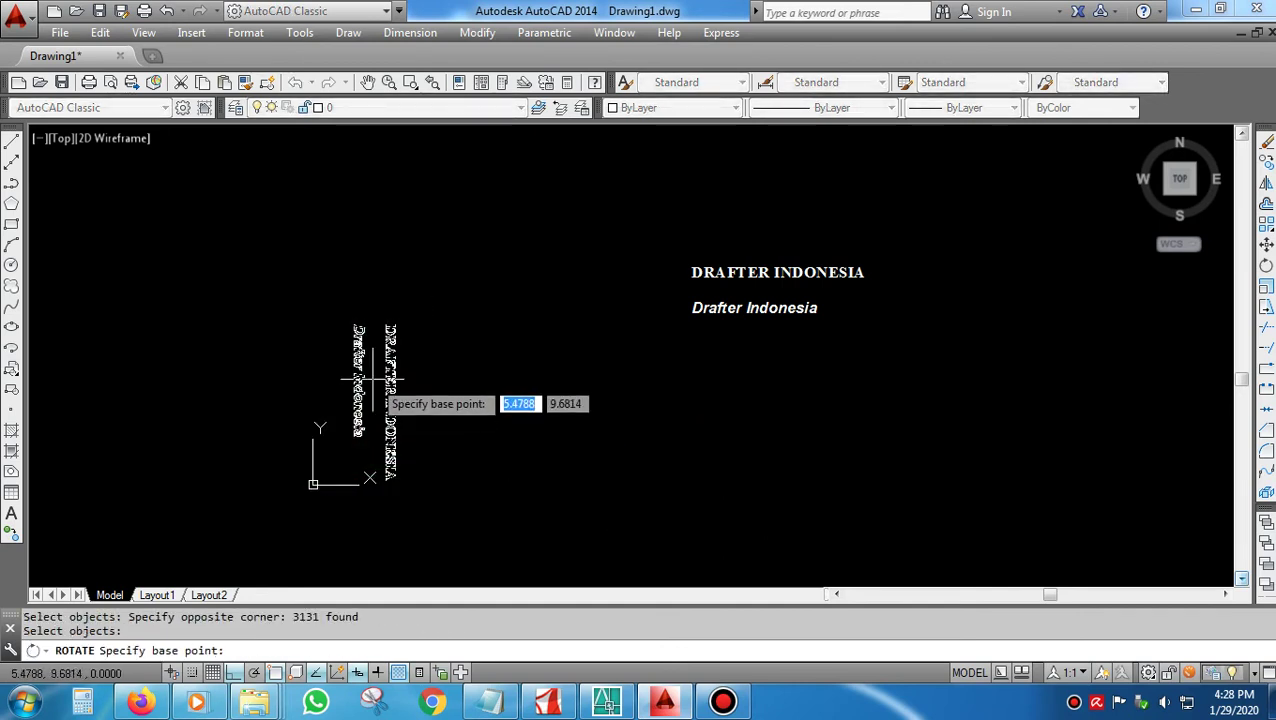
pyautogui.click(373, 380)
pyautogui.click(388, 227)
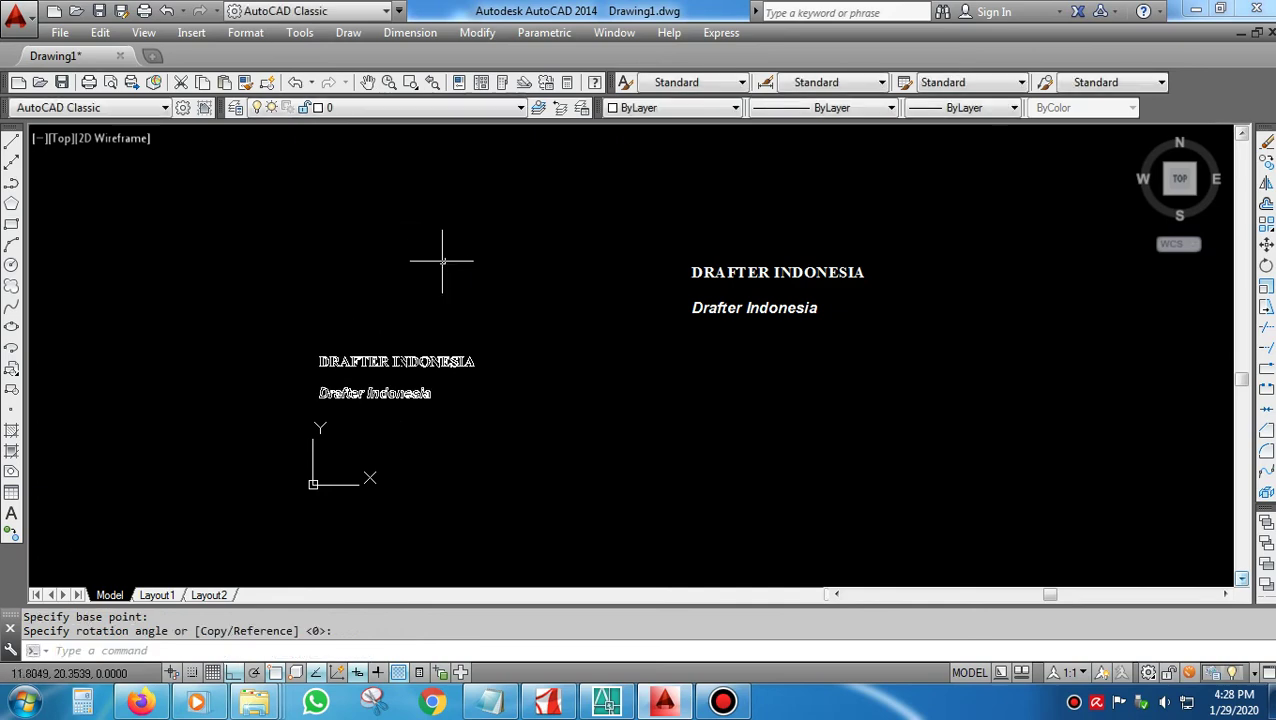
# Inspect the imported outlines up close and check the line segments in the first letters of "DRAFTER INDONESIA".
pyautogui.write('z')
pyautogui.press('Return')
pyautogui.click(514, 309)
pyautogui.click(285, 420)
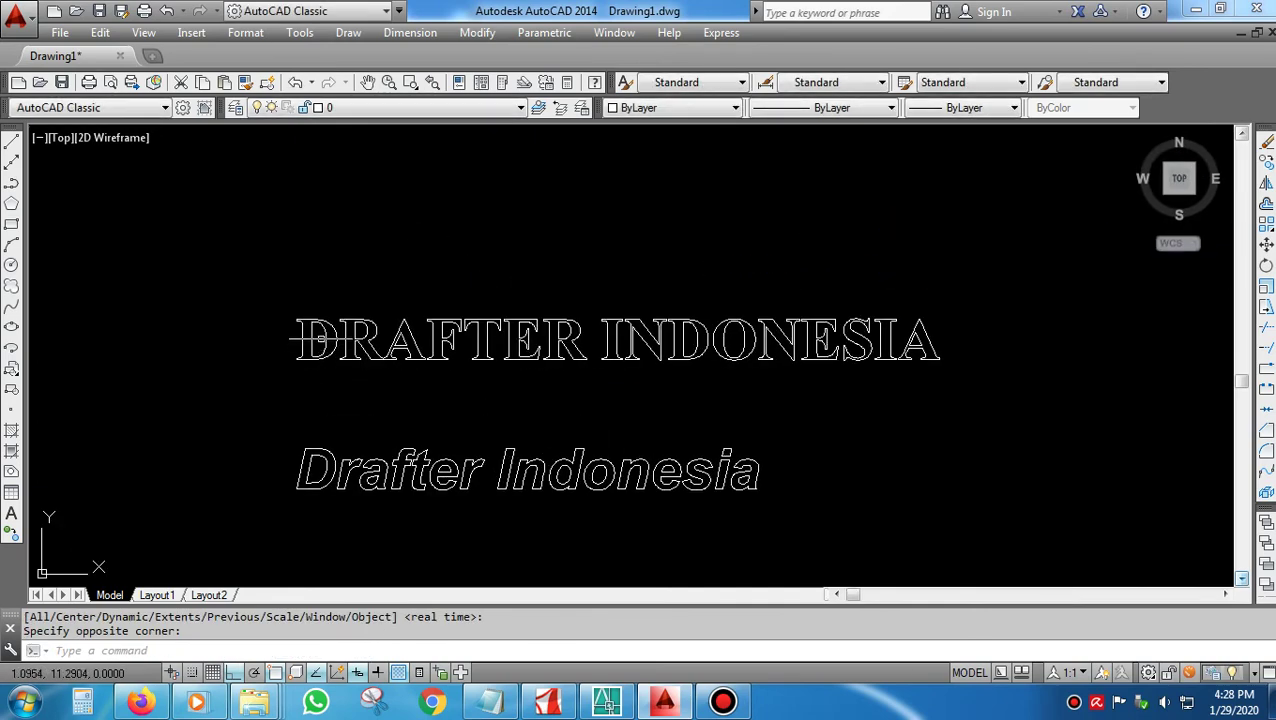
pyautogui.press('Escape')
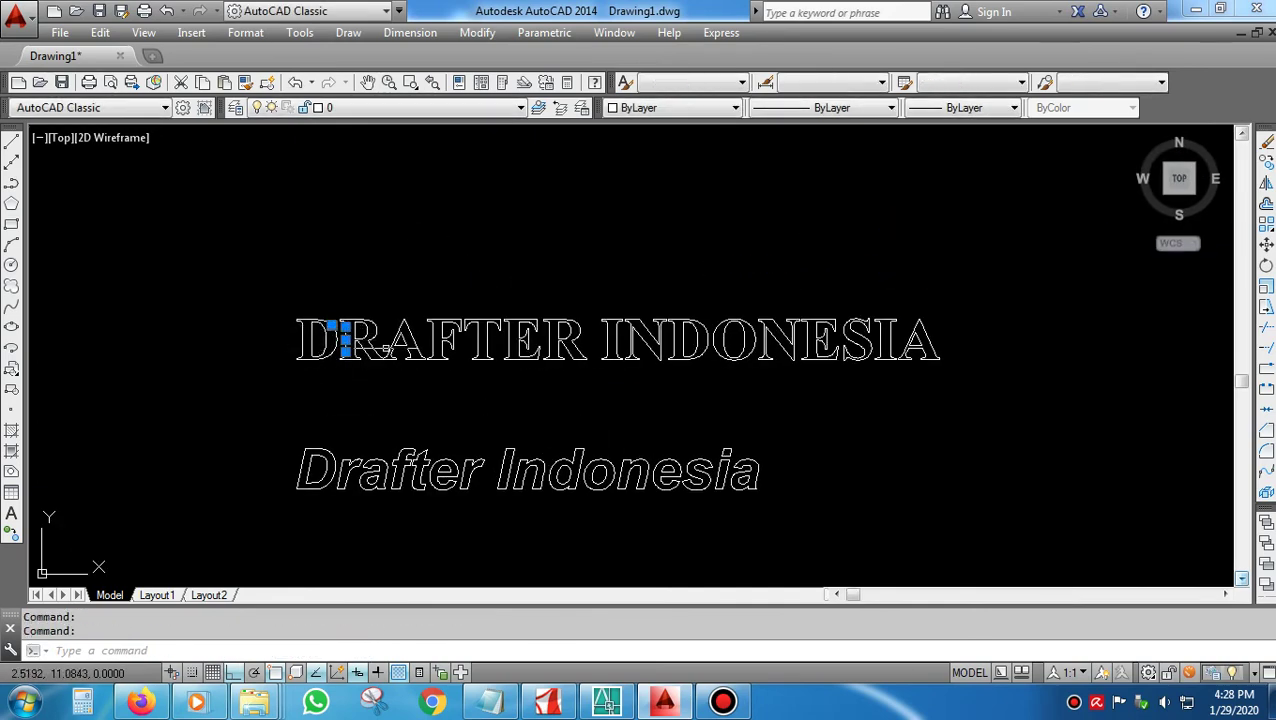
pyautogui.press('Escape')
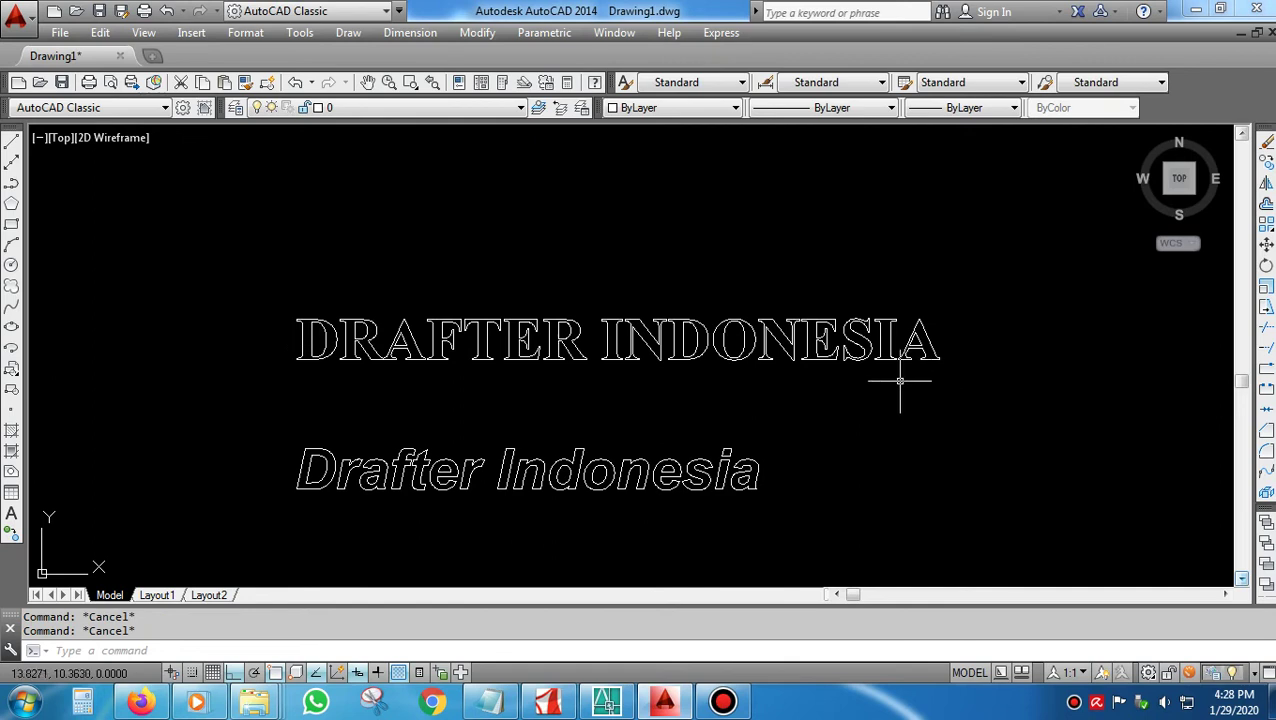
# Convert all line segments of both imported texts to polylines with PEDIT Multiple, disregarding draw order.
pyautogui.write('pe')
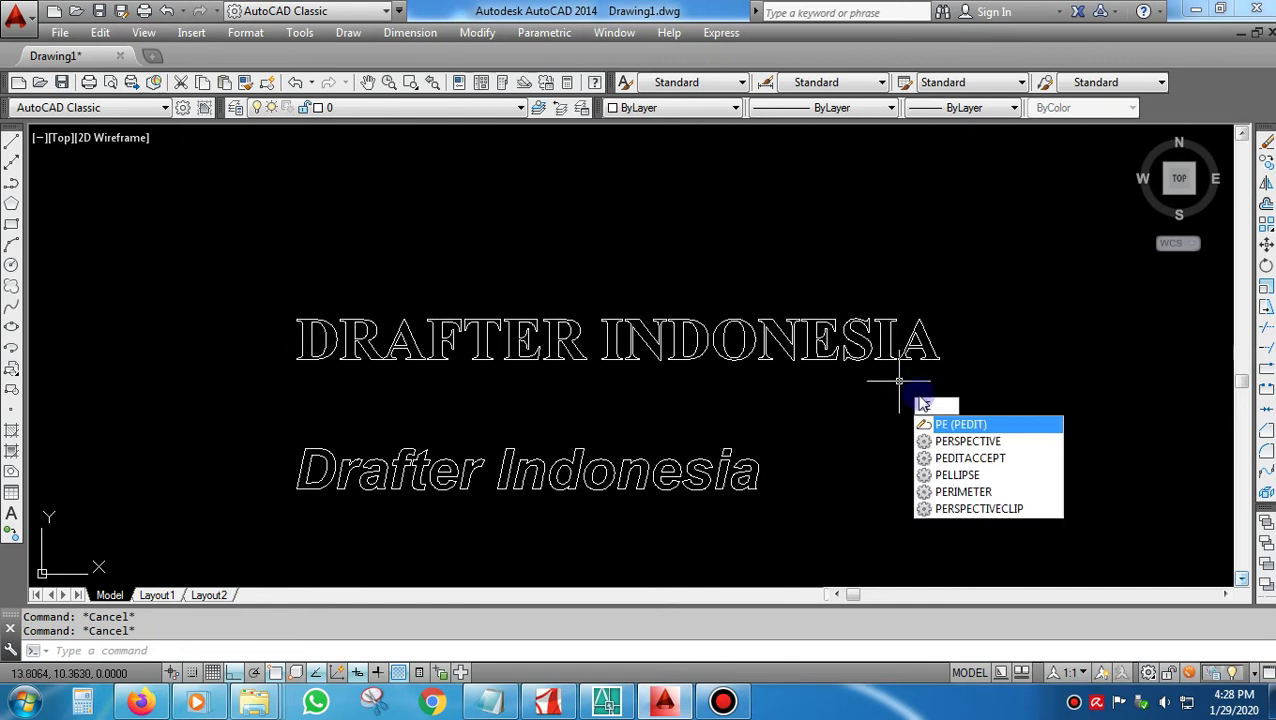
pyautogui.press('Return')
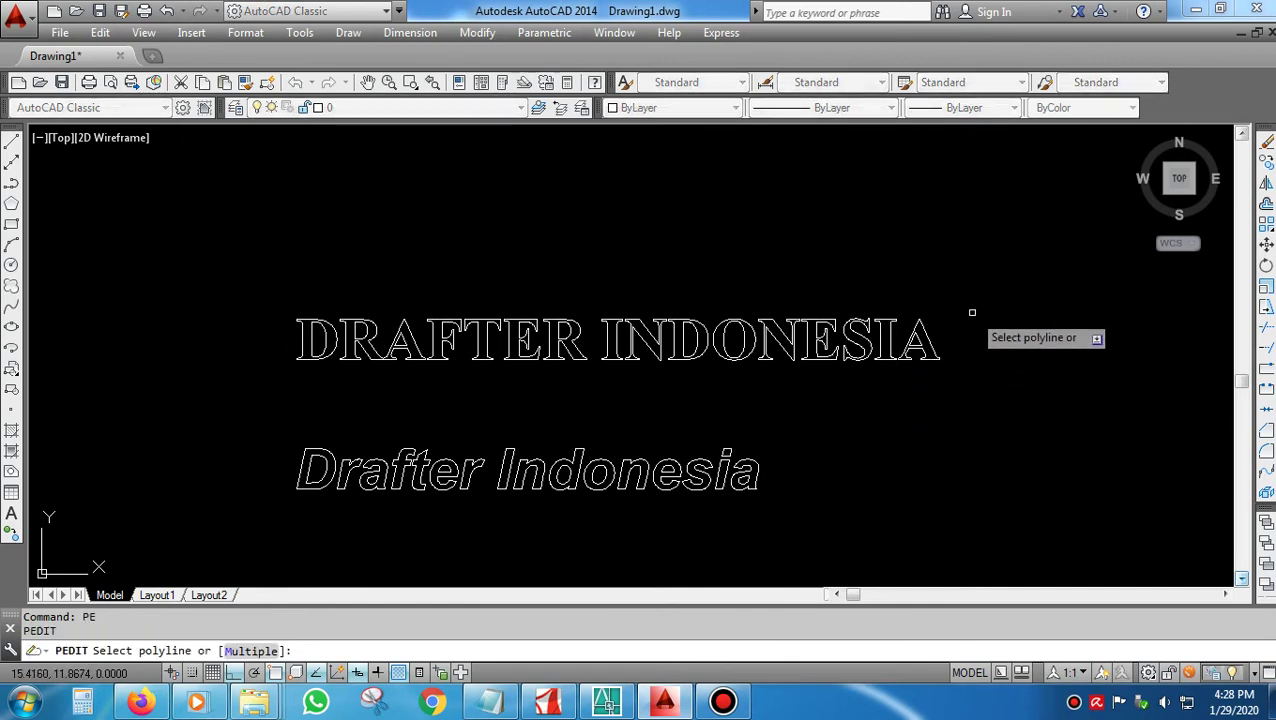
pyautogui.write('m')
pyautogui.press('Return')
pyautogui.click(971, 313)
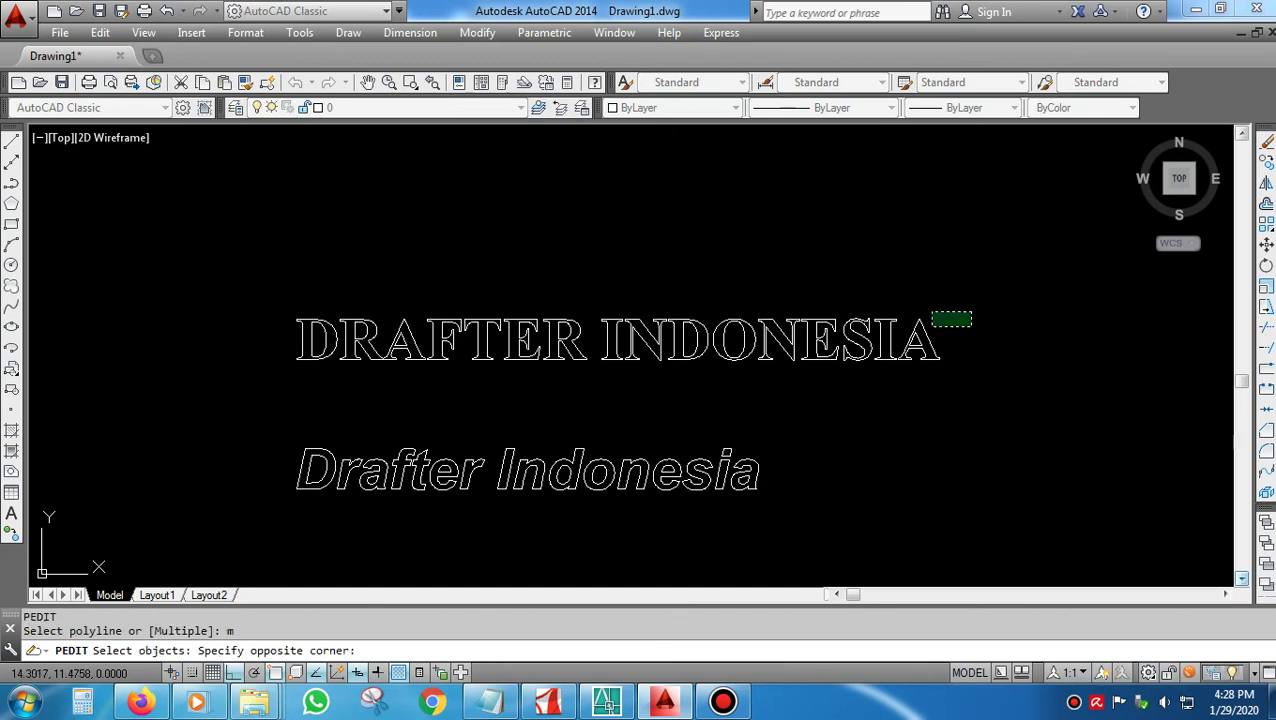
pyautogui.click(262, 502)
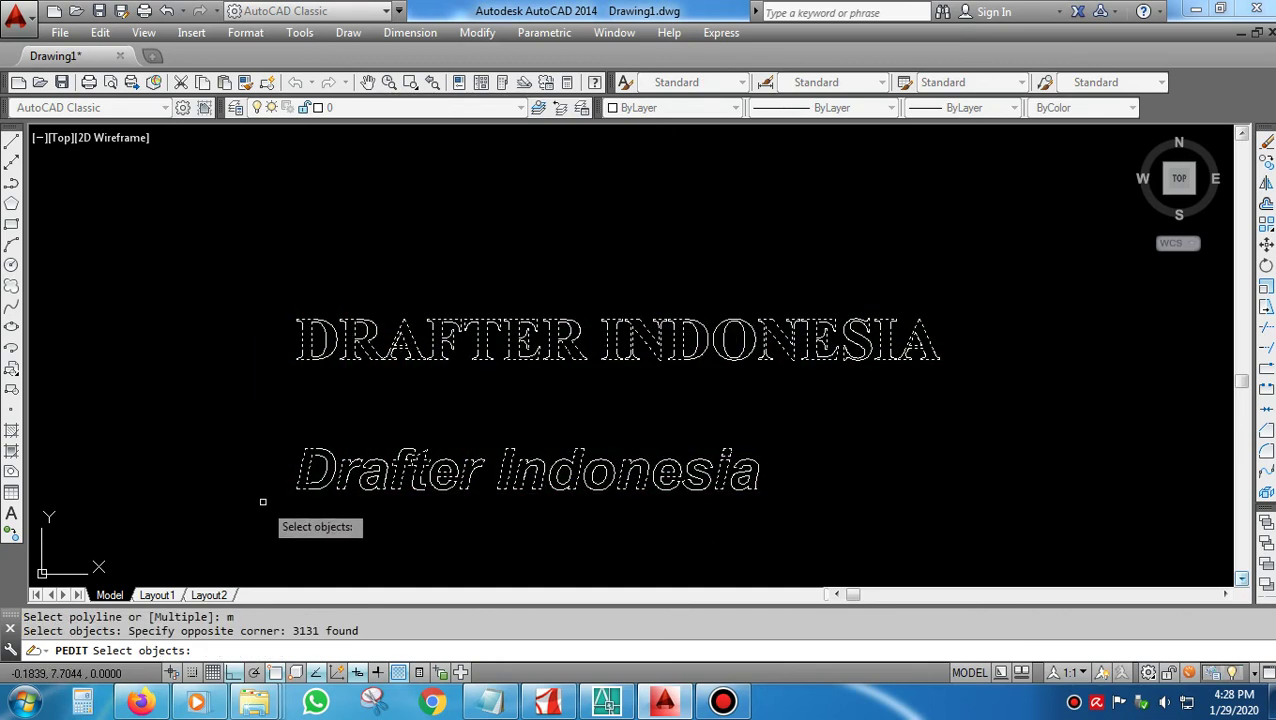
pyautogui.press('Return')
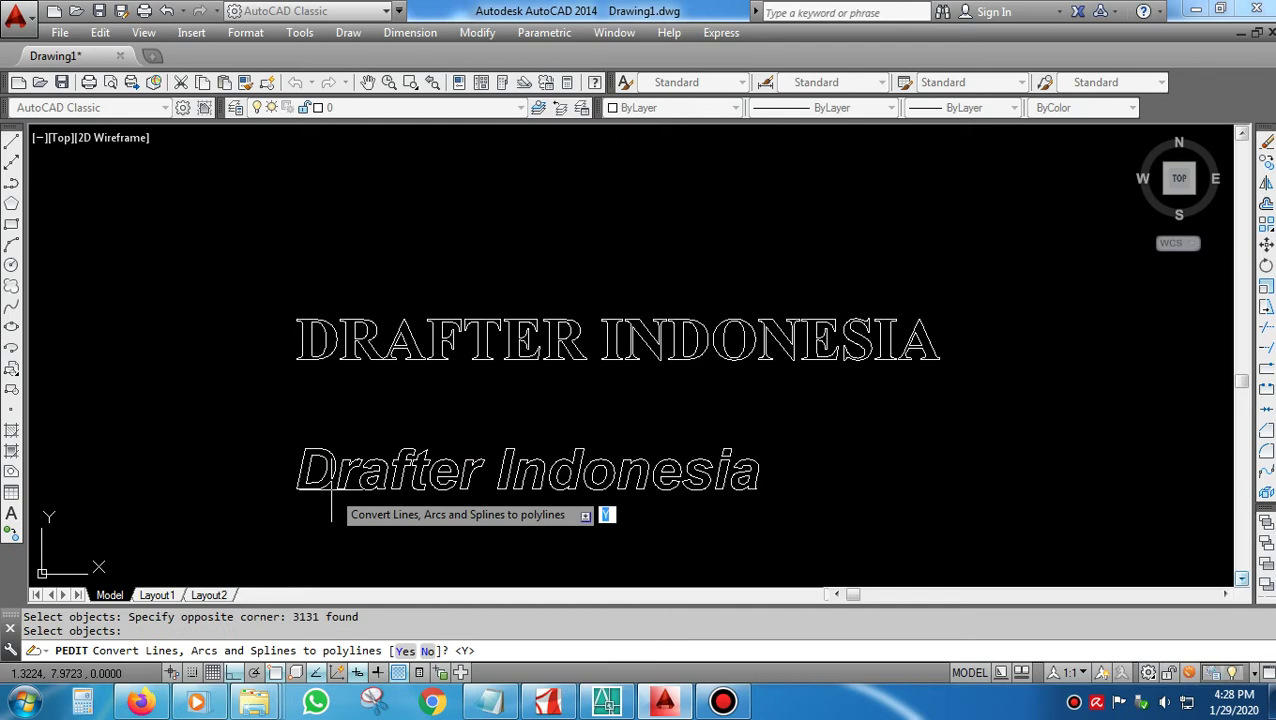
pyautogui.press('Return')
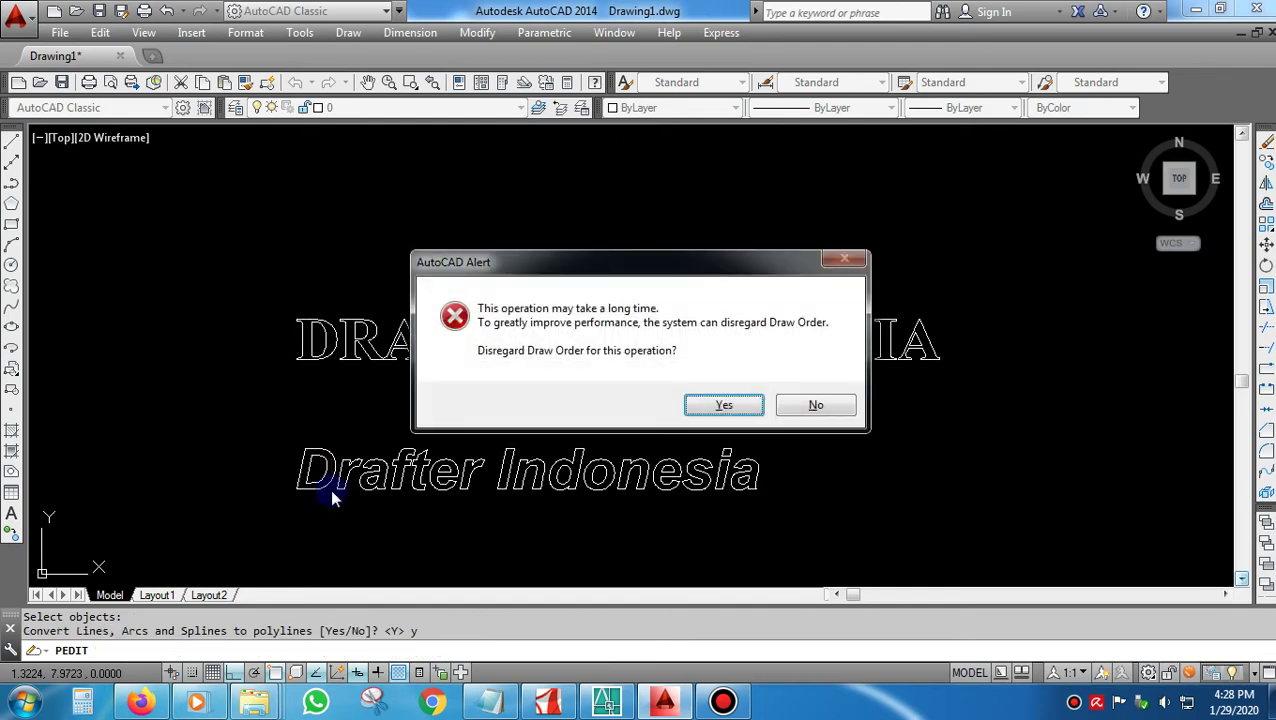
pyautogui.click(727, 404)
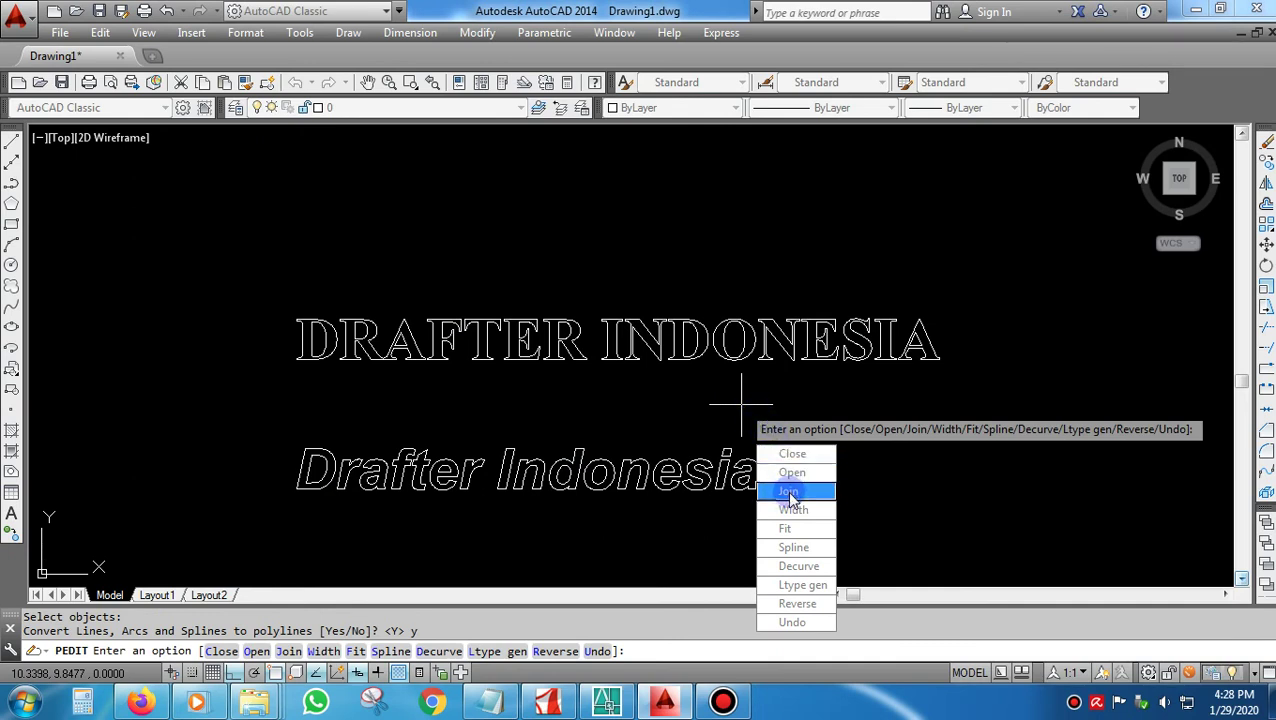
# Join the converted segments with a fuzz distance of 0.0000, close the resulting polylines, and finish PEDIT.
pyautogui.click(789, 492)
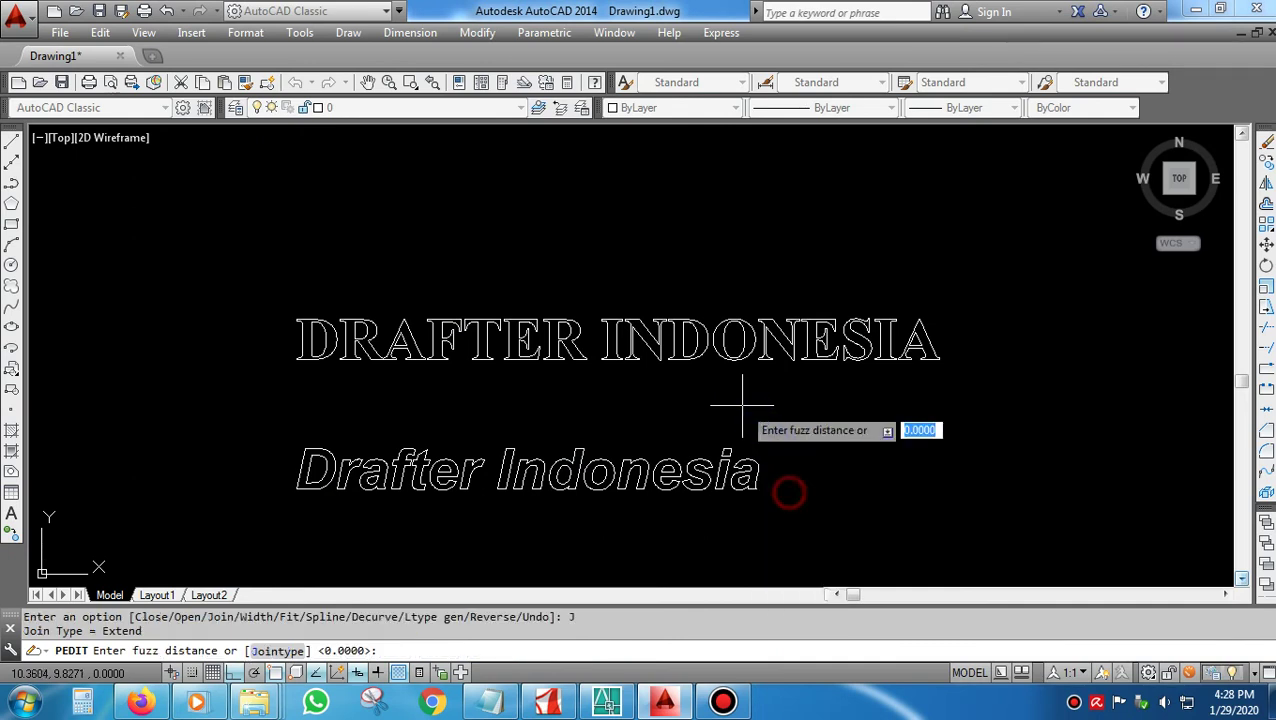
pyautogui.press('Return')
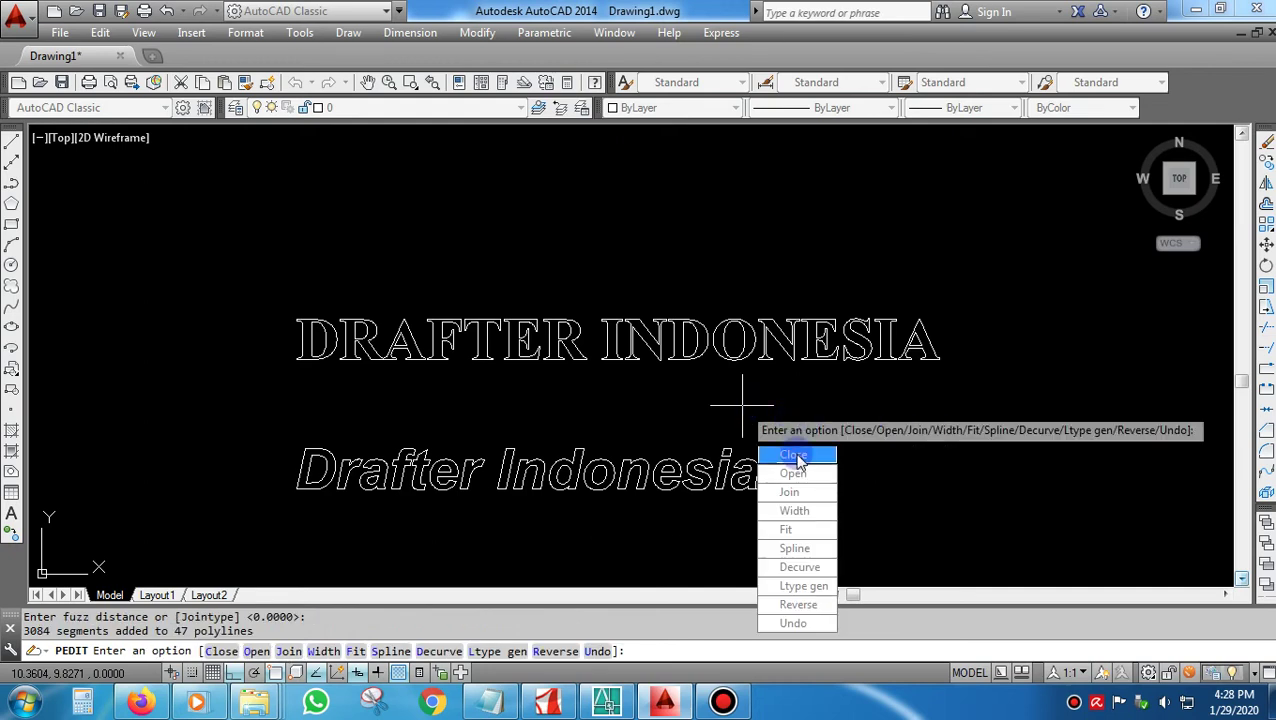
pyautogui.click(794, 456)
pyautogui.click(794, 456)
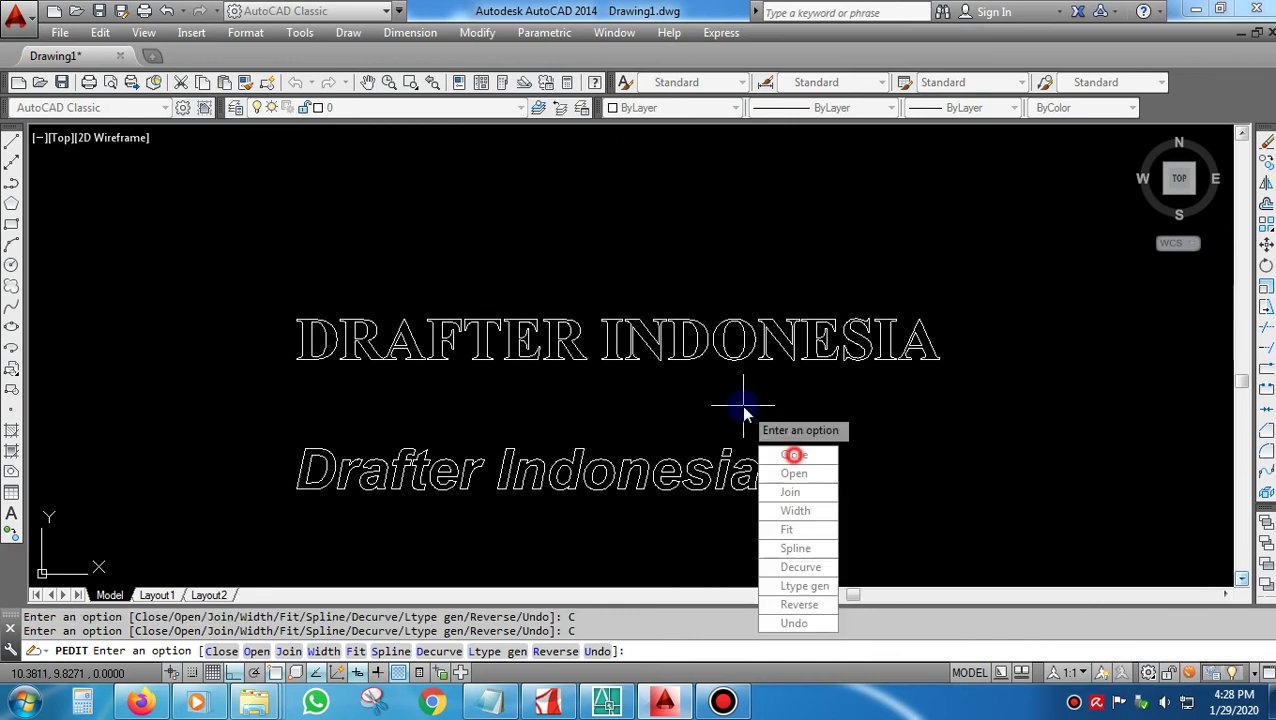
pyautogui.press('Return')
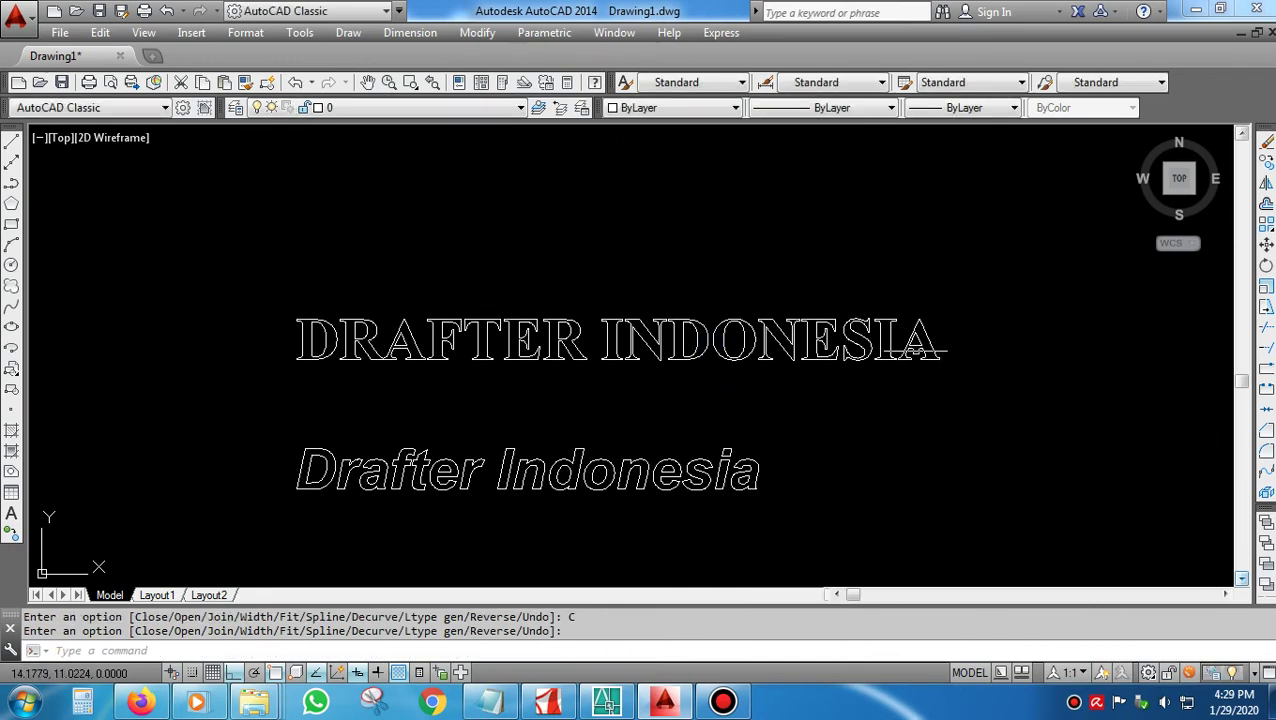
# Check the letter outlines of "INDONESIA" in the upper text as joined polylines by selecting them, and clear the selection.
pyautogui.click(884, 340)
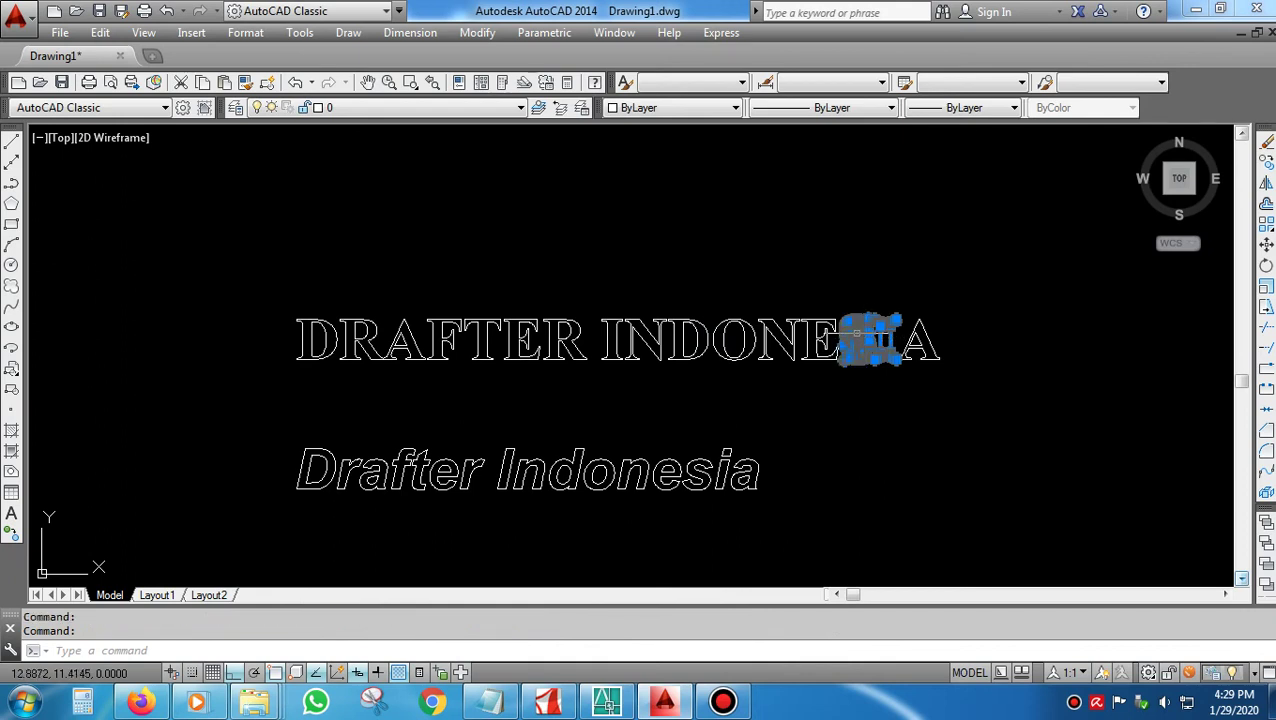
pyautogui.click(826, 330)
pyautogui.click(772, 318)
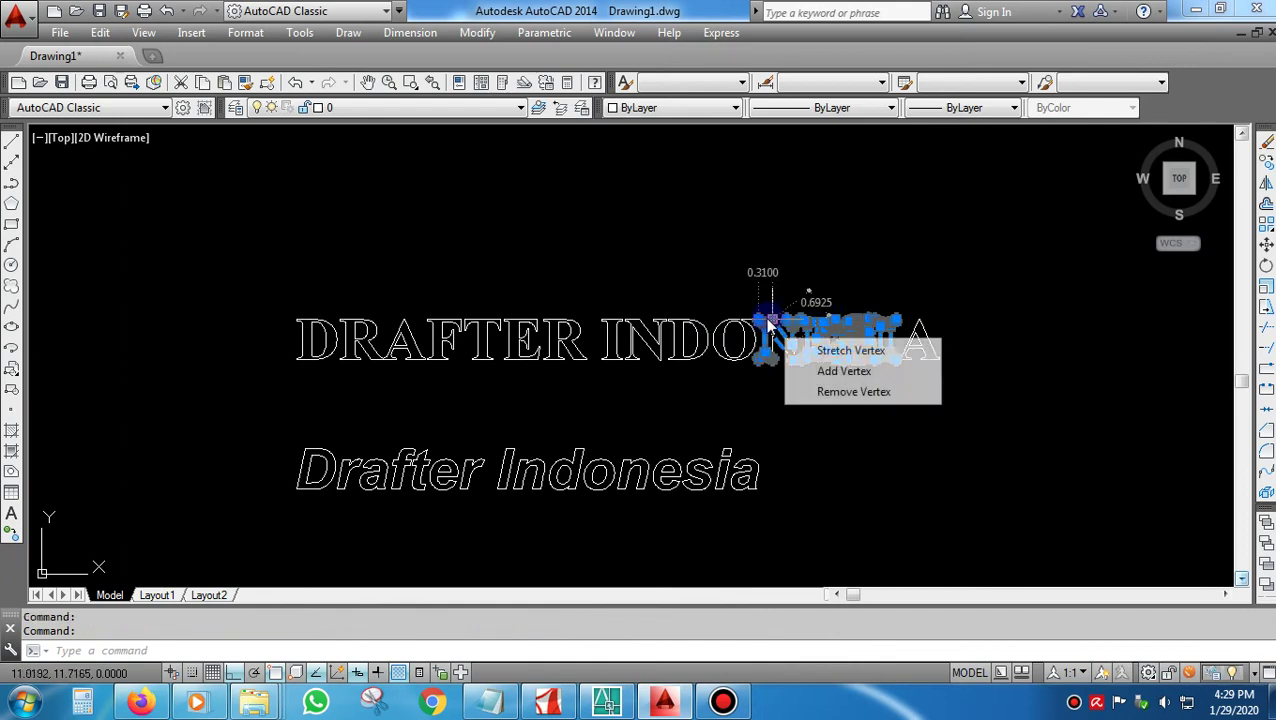
pyautogui.click(735, 318)
pyautogui.click(690, 318)
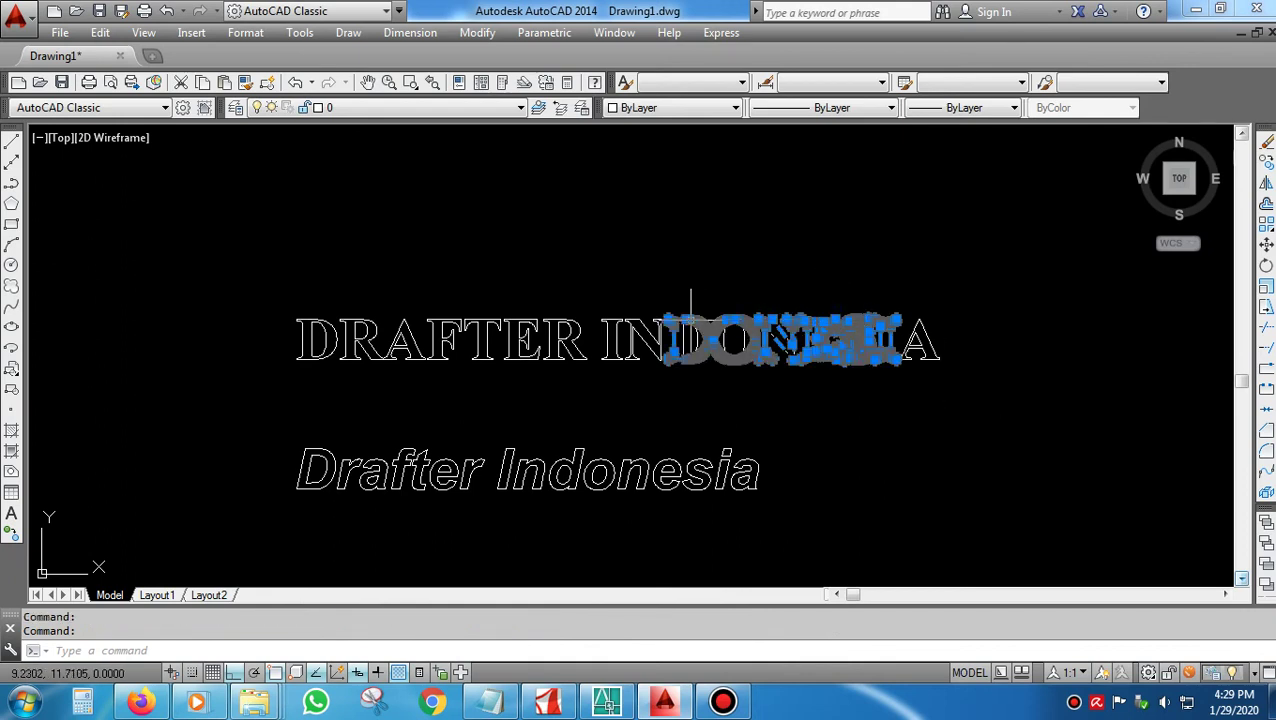
pyautogui.click(626, 322)
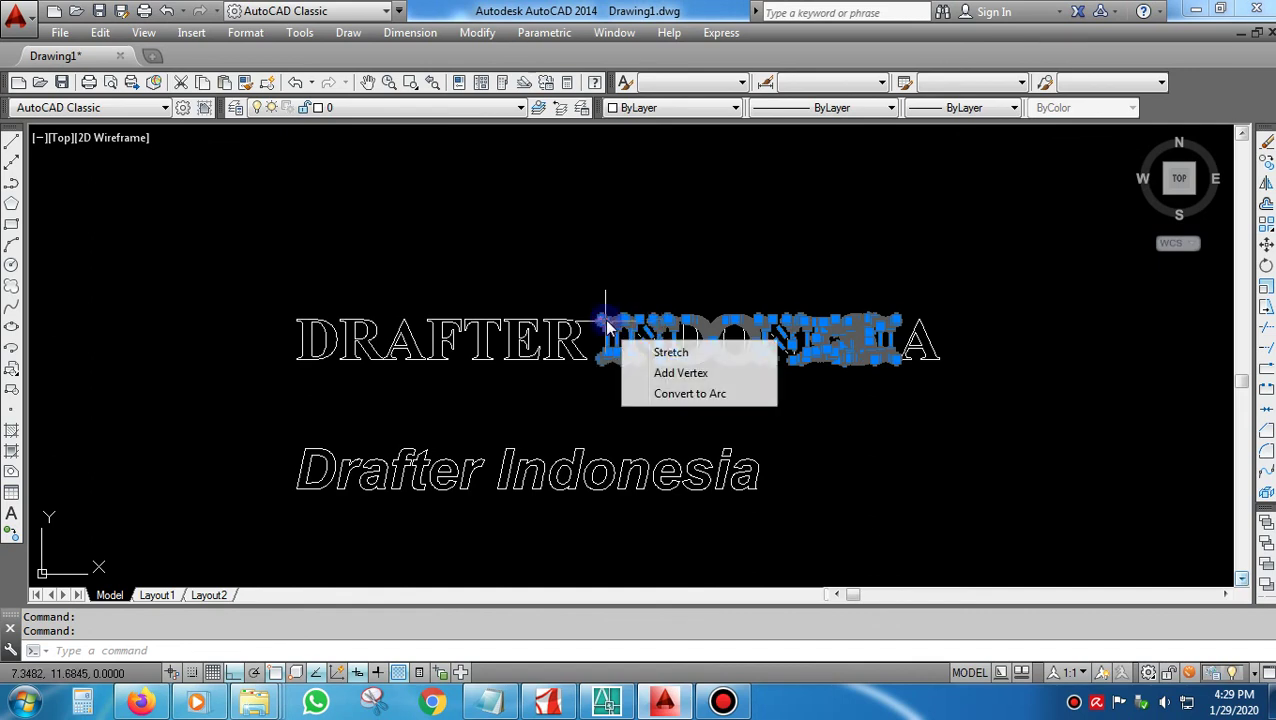
pyautogui.press('Escape')
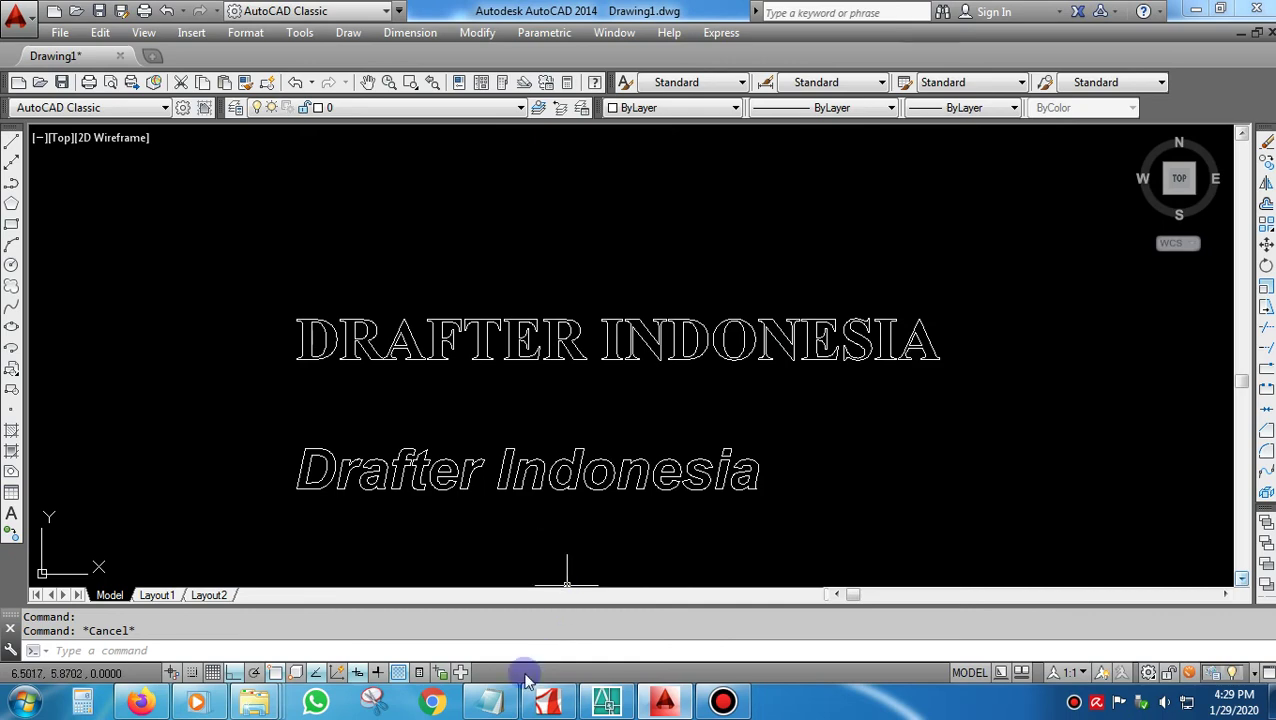
# Switch to the Notepad notes and add the closing line "OK....PEMBAHASAN KALI INI SAMPAI DI SINI...SEMOGA BERMANFAAT..." below the existing text.
pyautogui.click(490, 702)
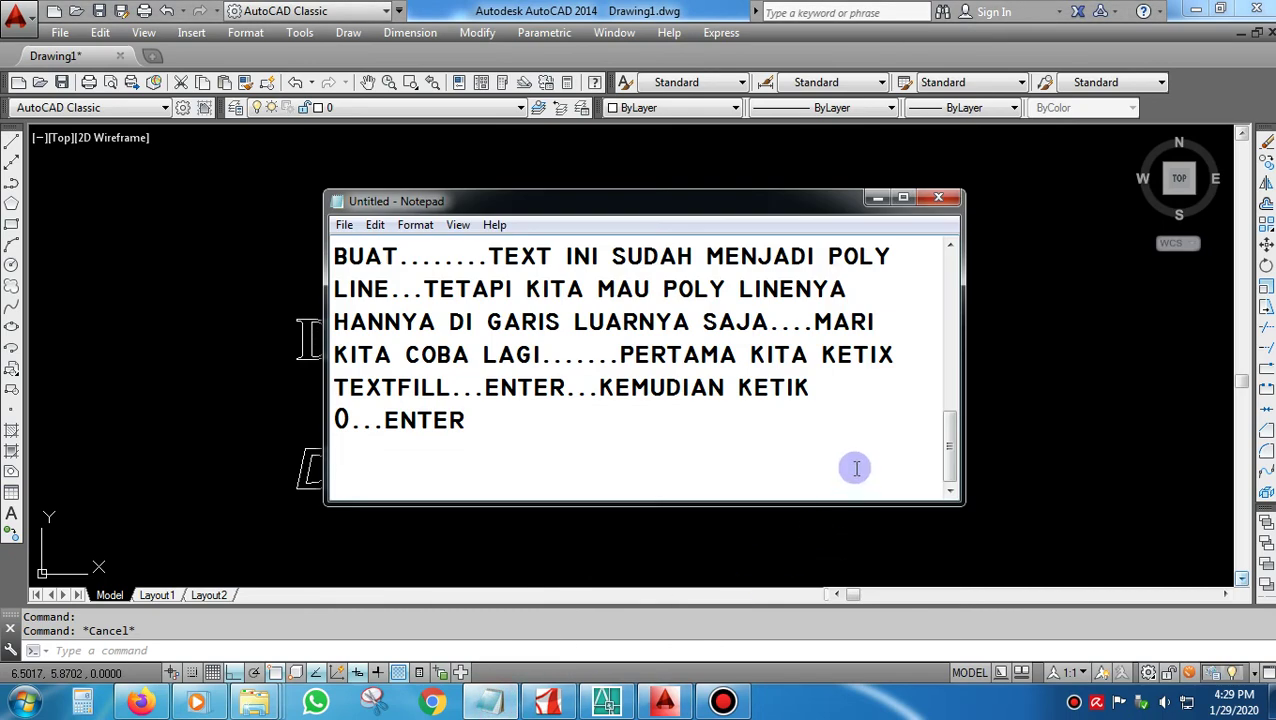
pyautogui.write('OK....T')
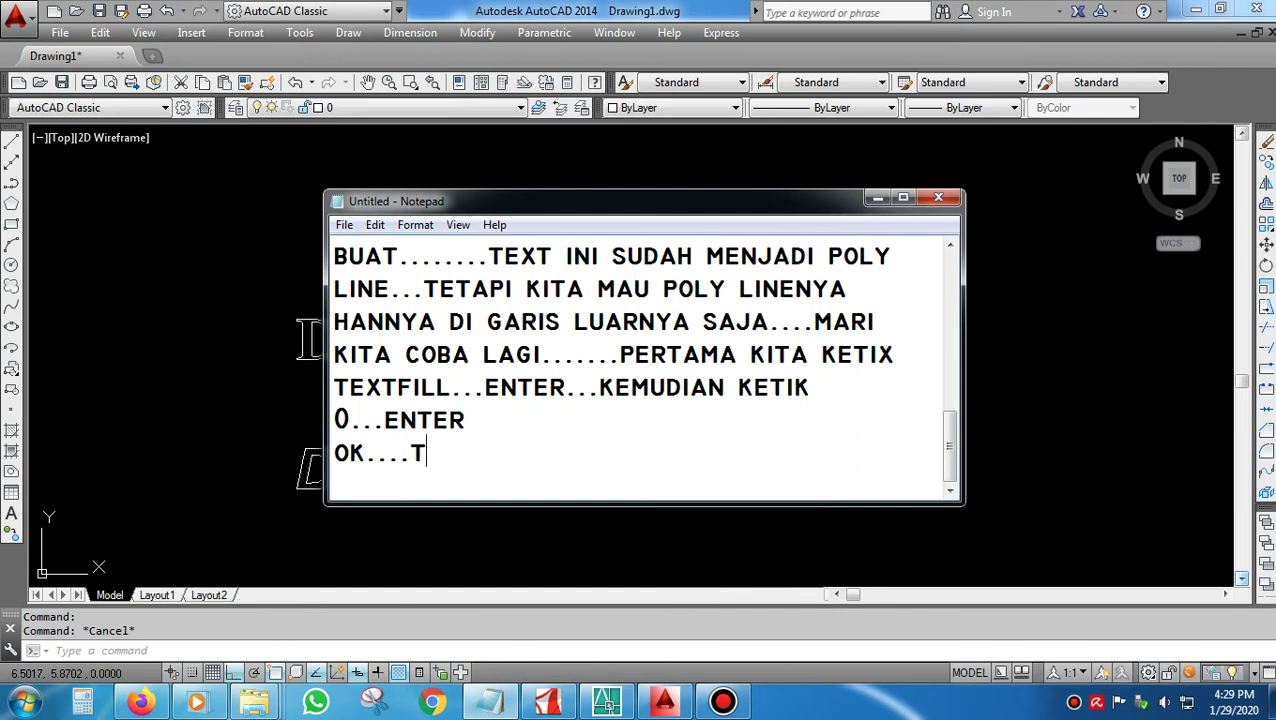
pyautogui.press('BackSpace')
pyautogui.write('PEMBA')
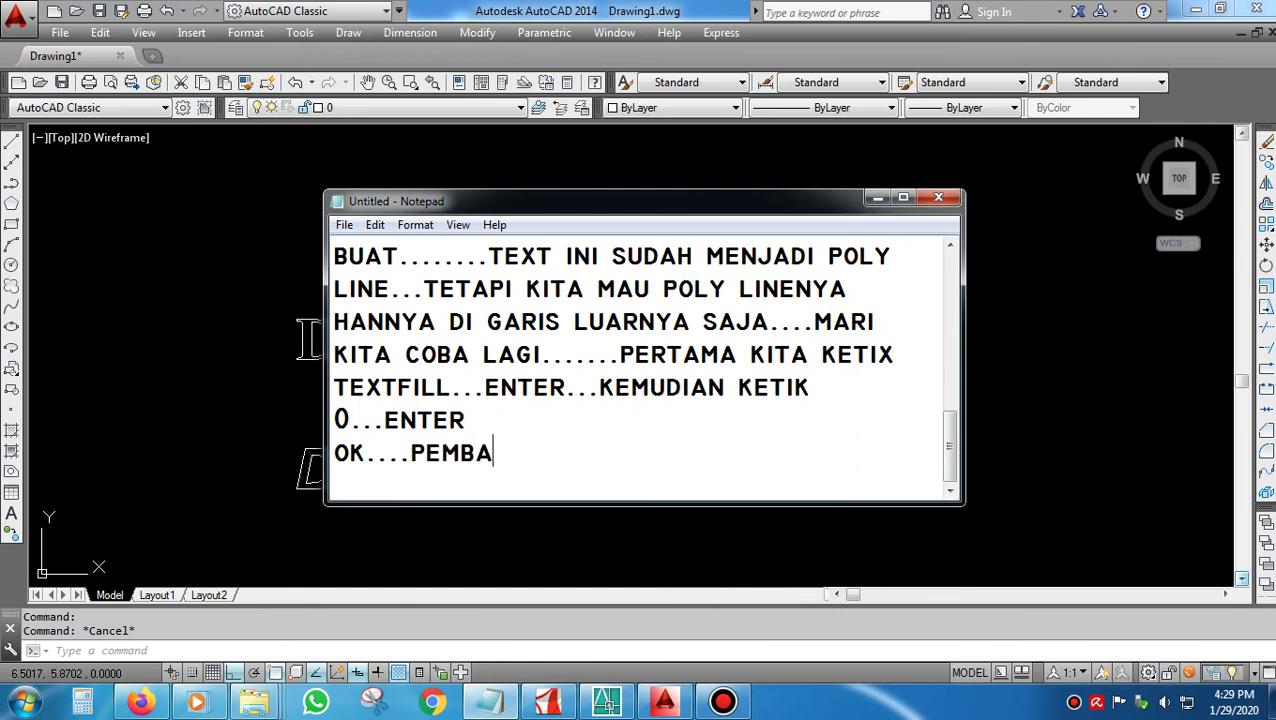
pyautogui.write('HASA')
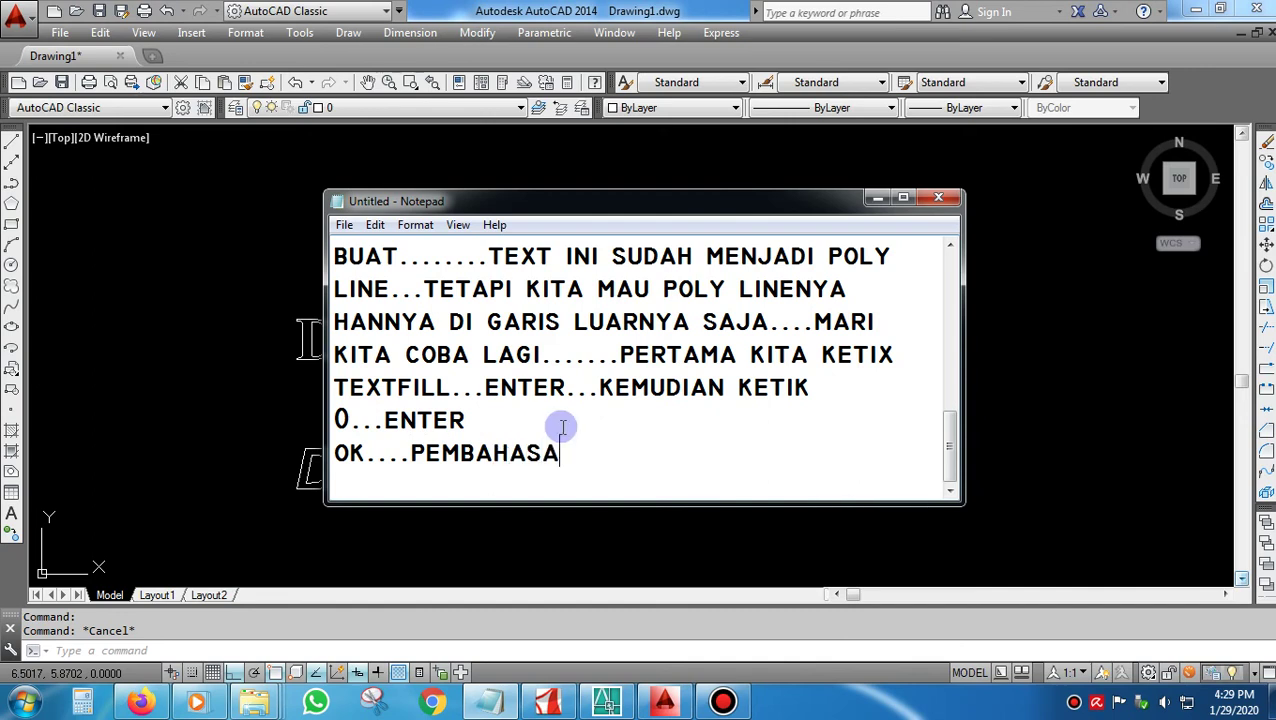
pyautogui.write('N KAL')
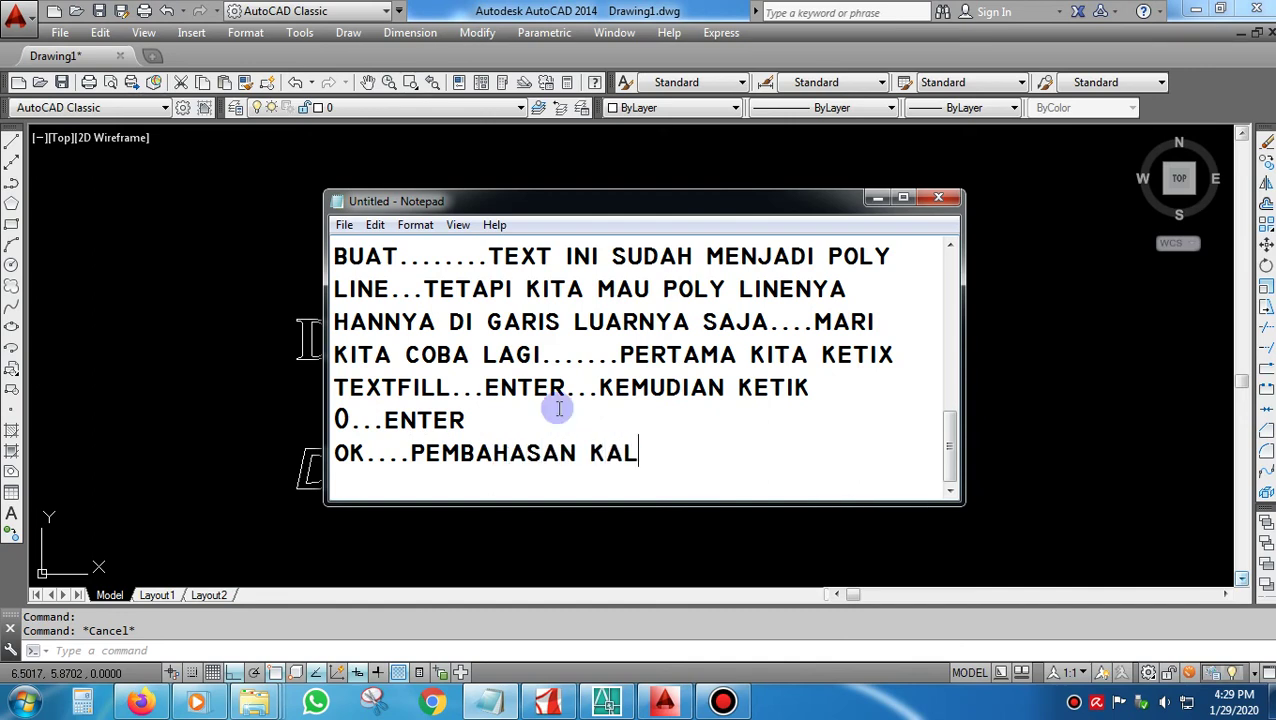
pyautogui.write('I INI ')
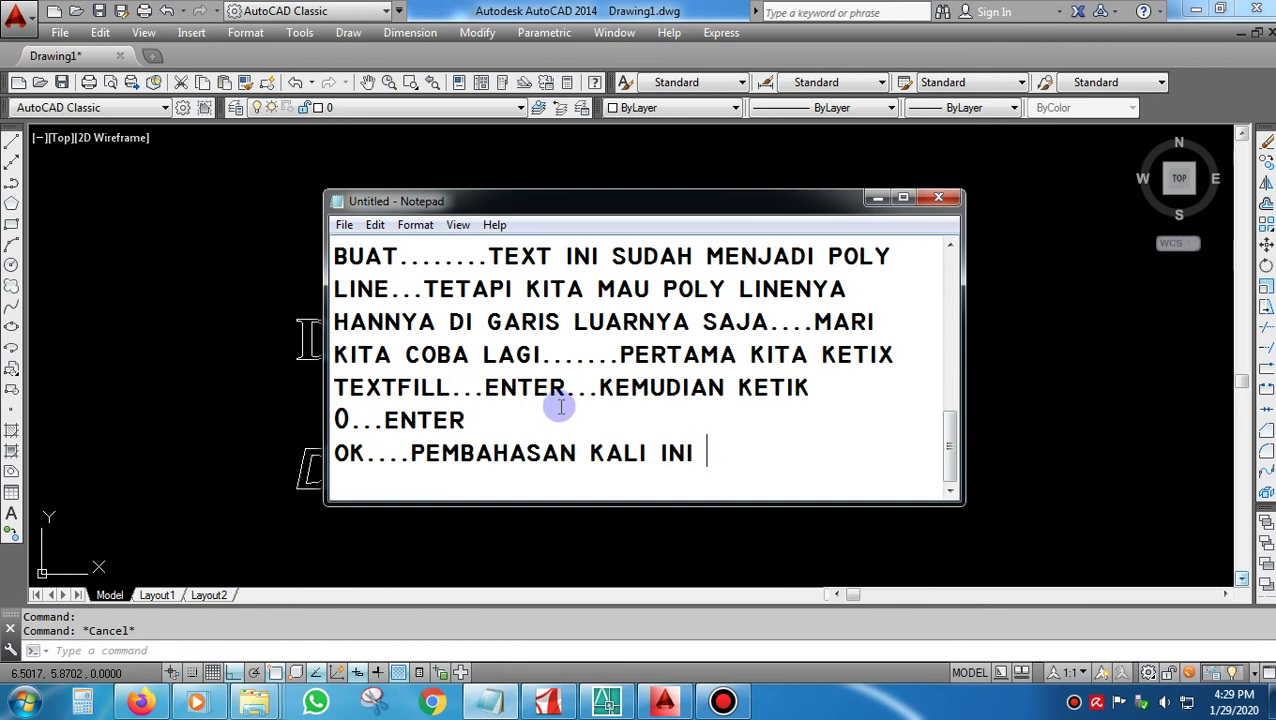
pyautogui.write('SAM')
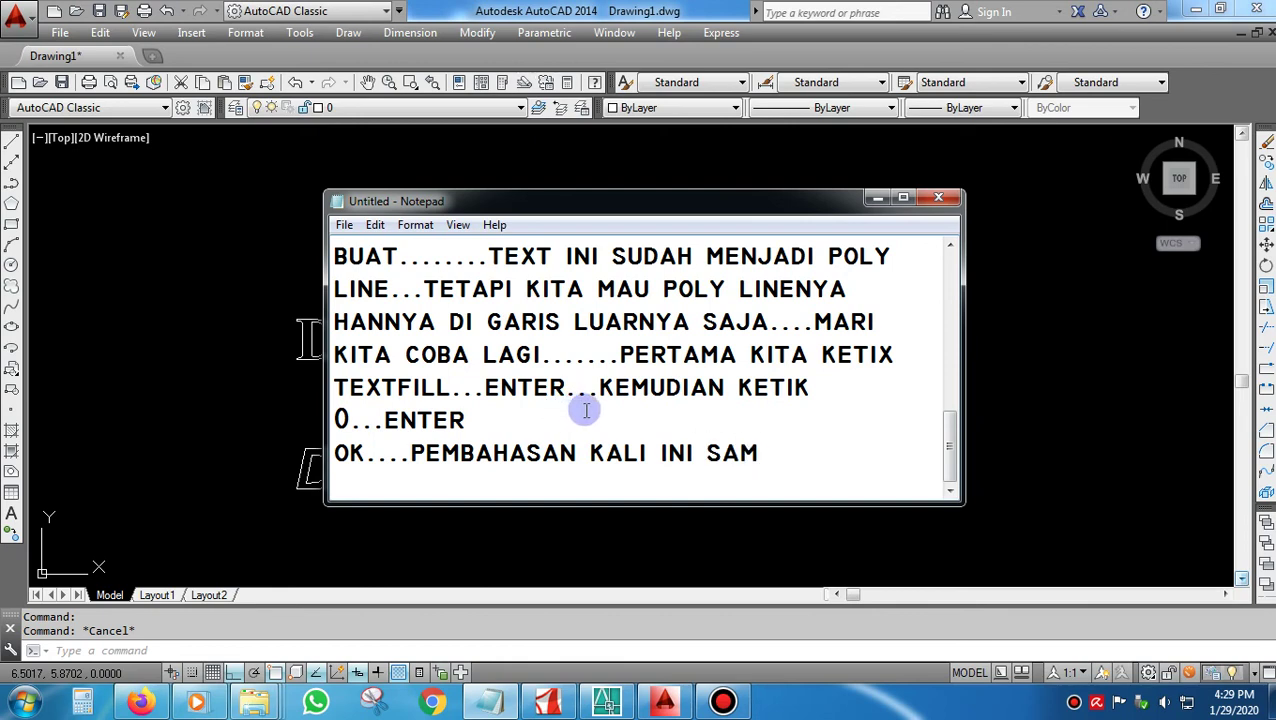
pyautogui.write('AIPAI DI')
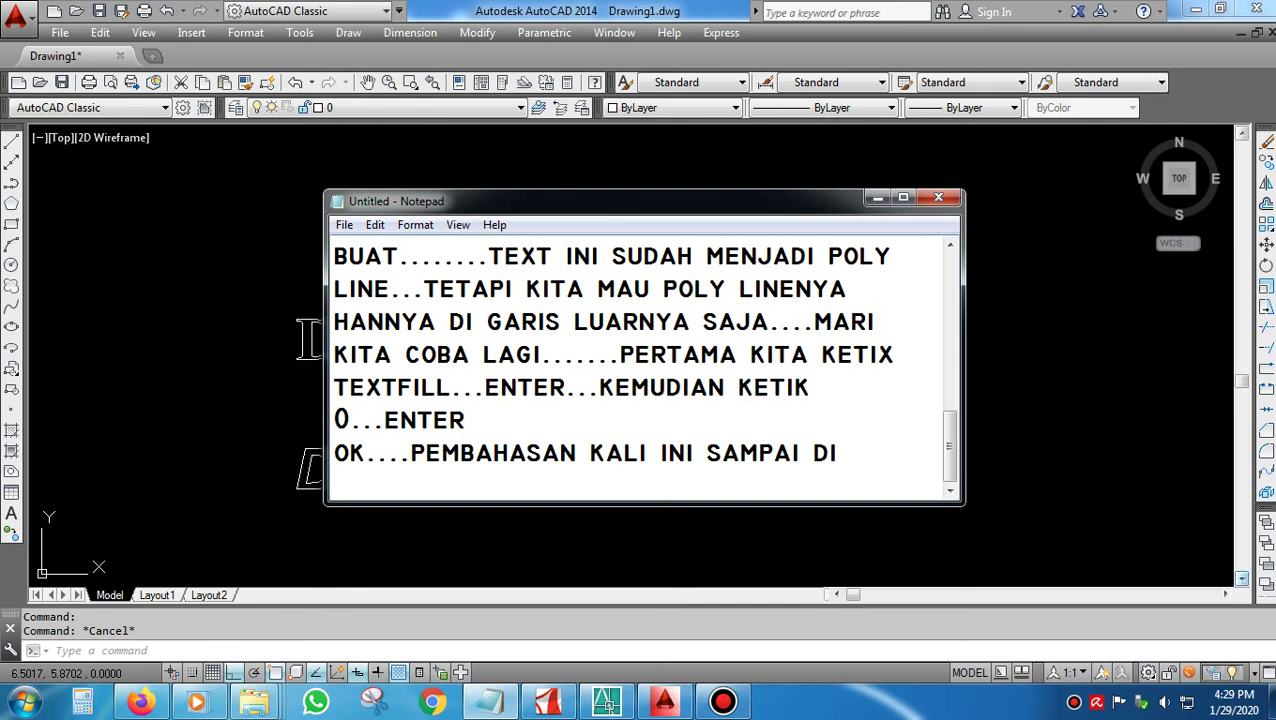
pyautogui.write(' SINI...SEMOGA')
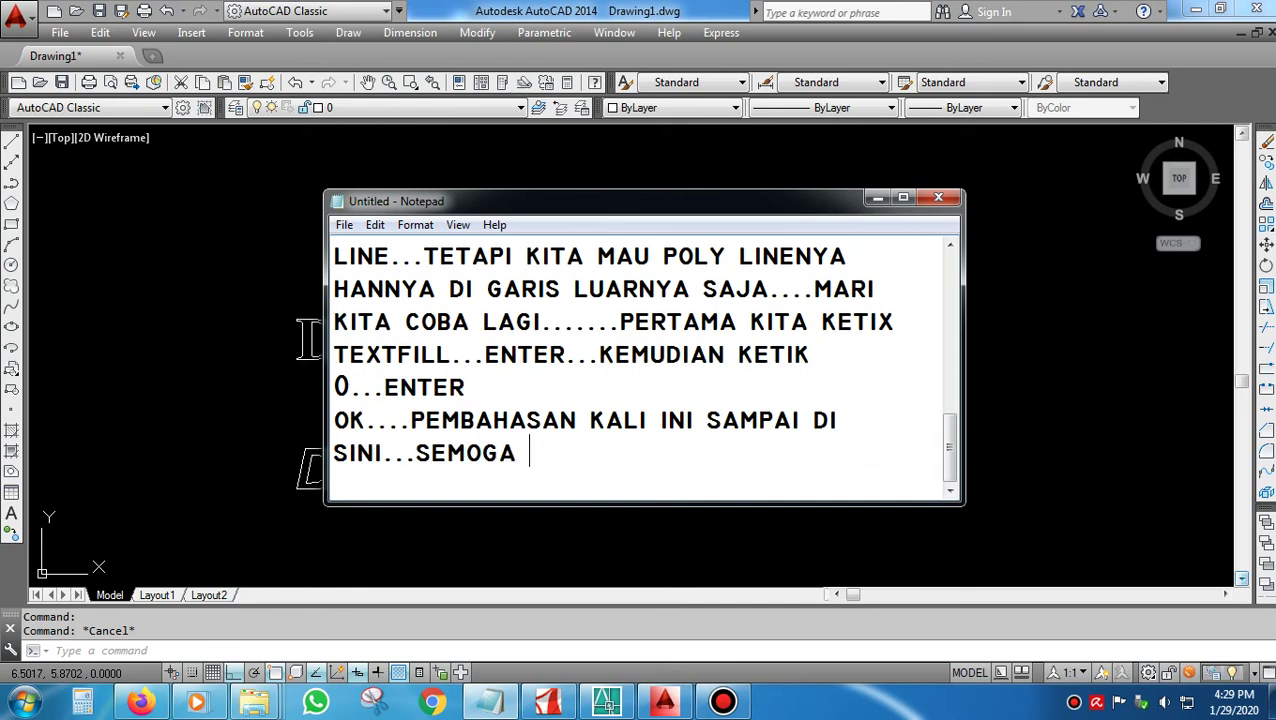
pyautogui.write(' BERMANF')
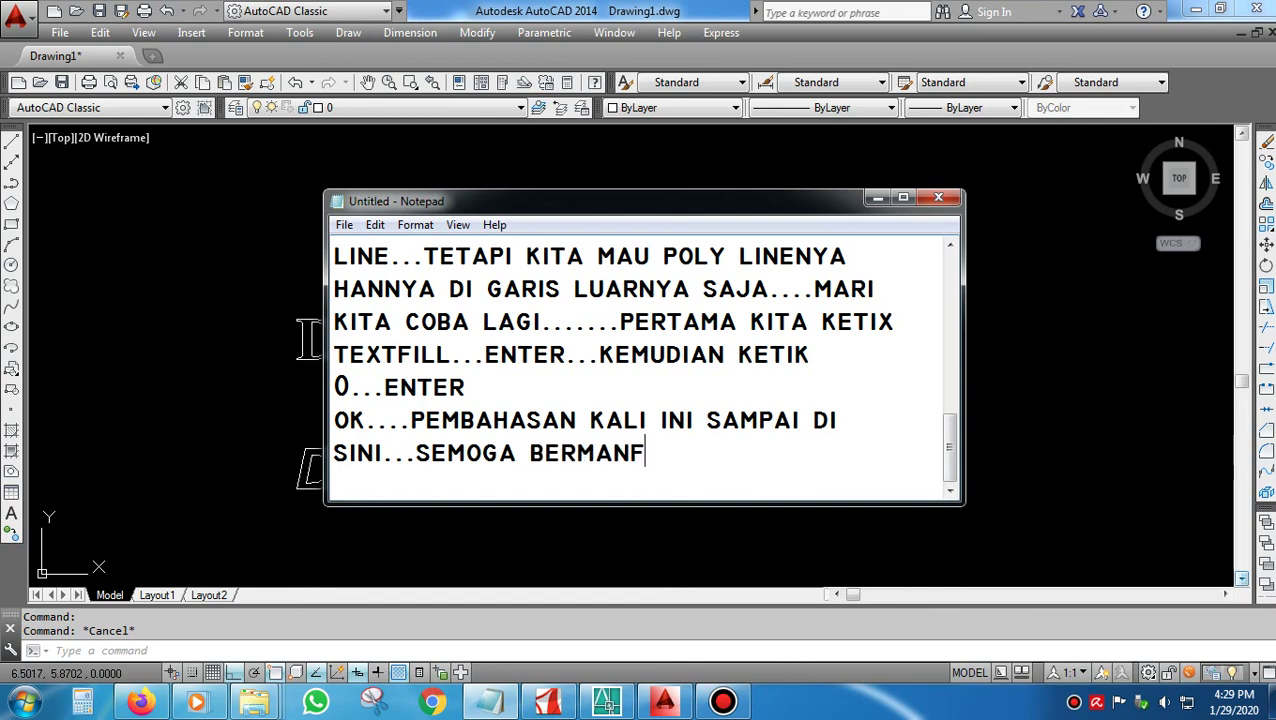
pyautogui.write('AAT..')
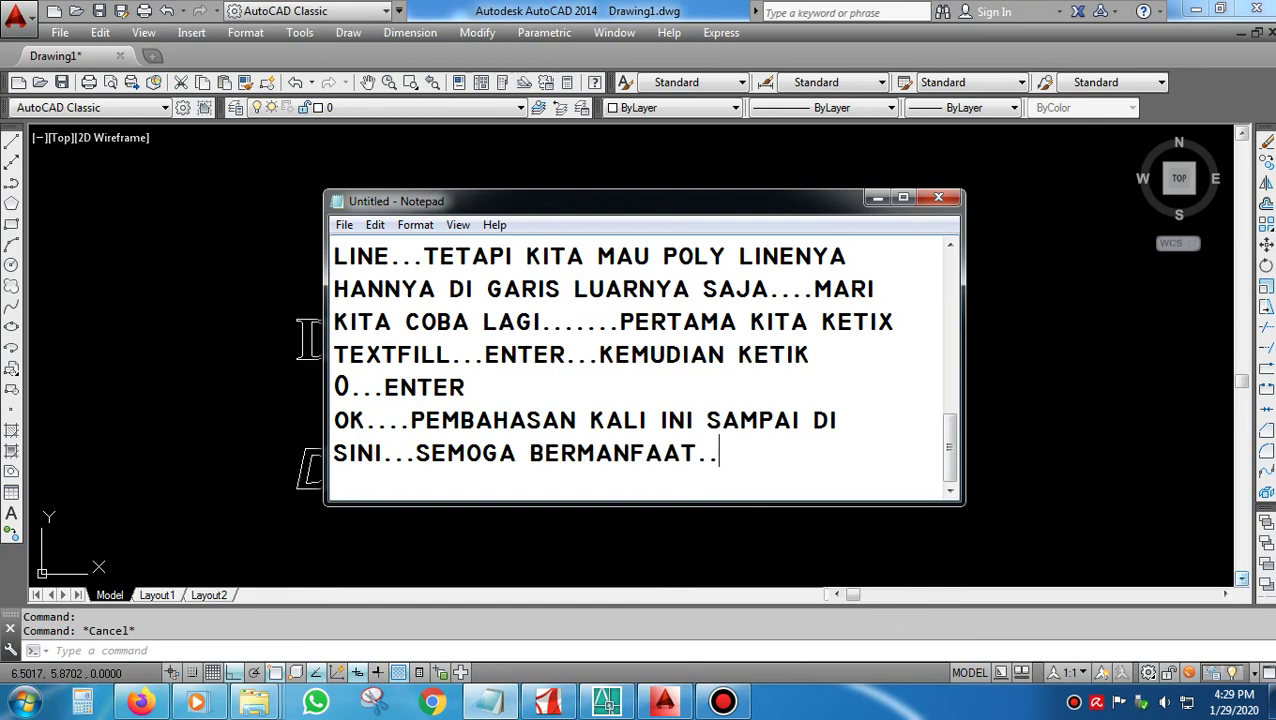
# Continue the closing note with "JANGAN LUPA SUBCRIBE & LIKE.......SELAMAT MENCOBA...SALAM DRAFTER INDONESIA...".
pyautogui.write('.JANGAN LUPA')
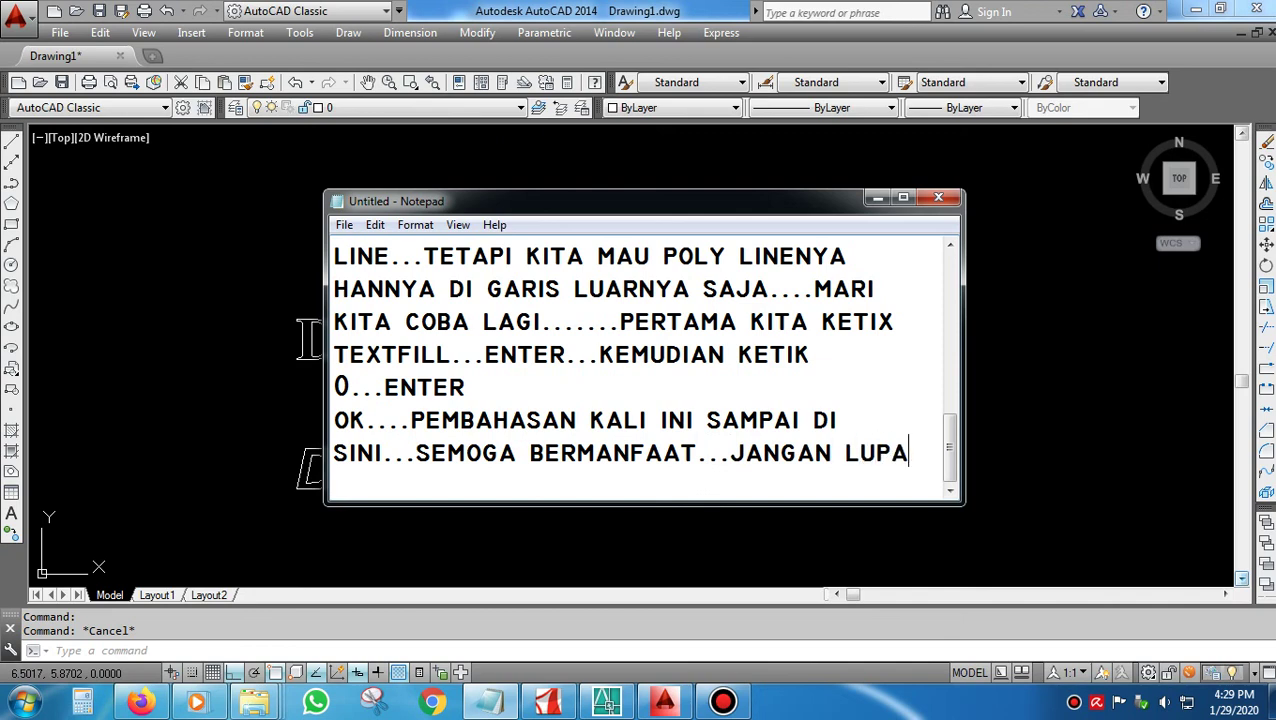
pyautogui.write(' SUBCRIBE & LIKE.......SE')
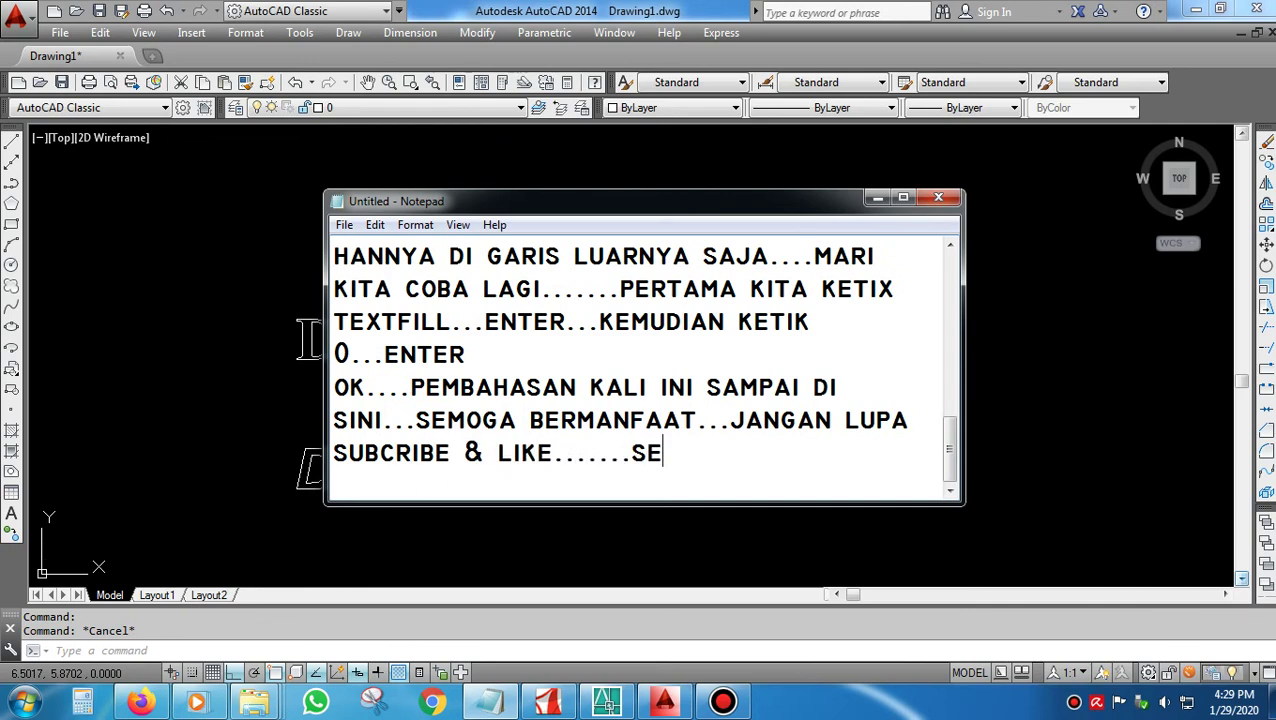
pyautogui.write('LAMAT ME')
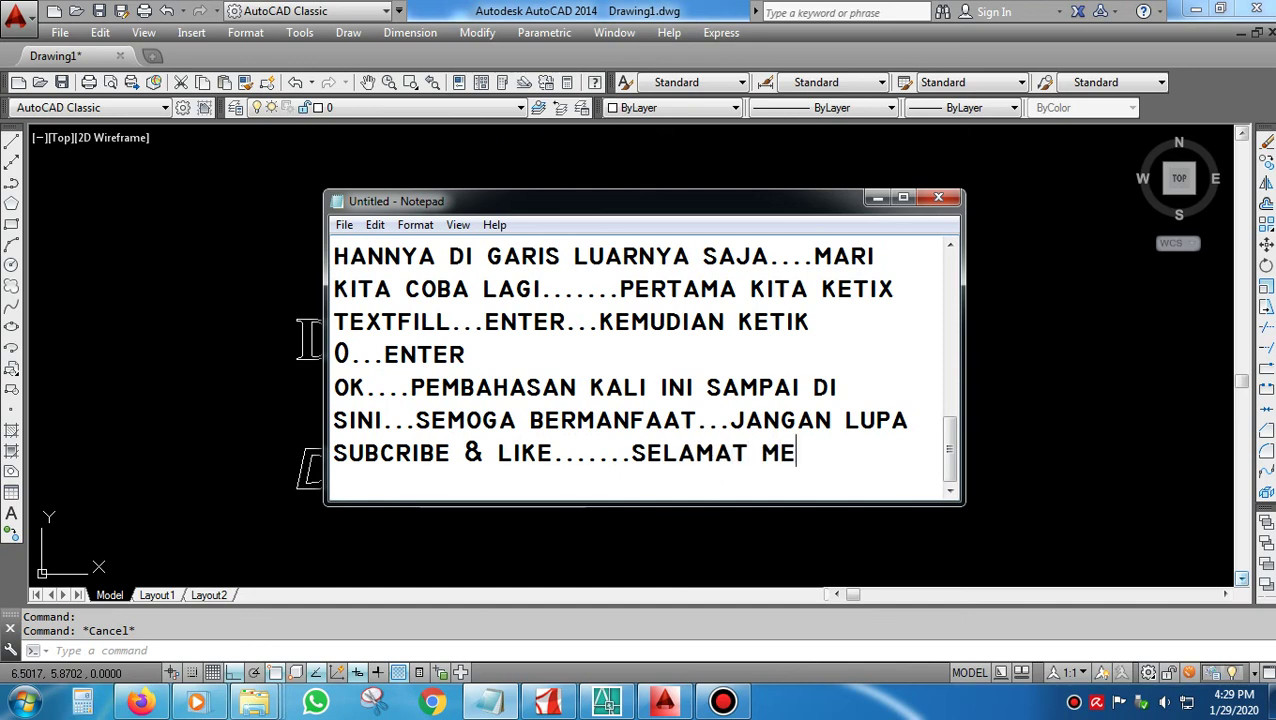
pyautogui.write('NCOBA')
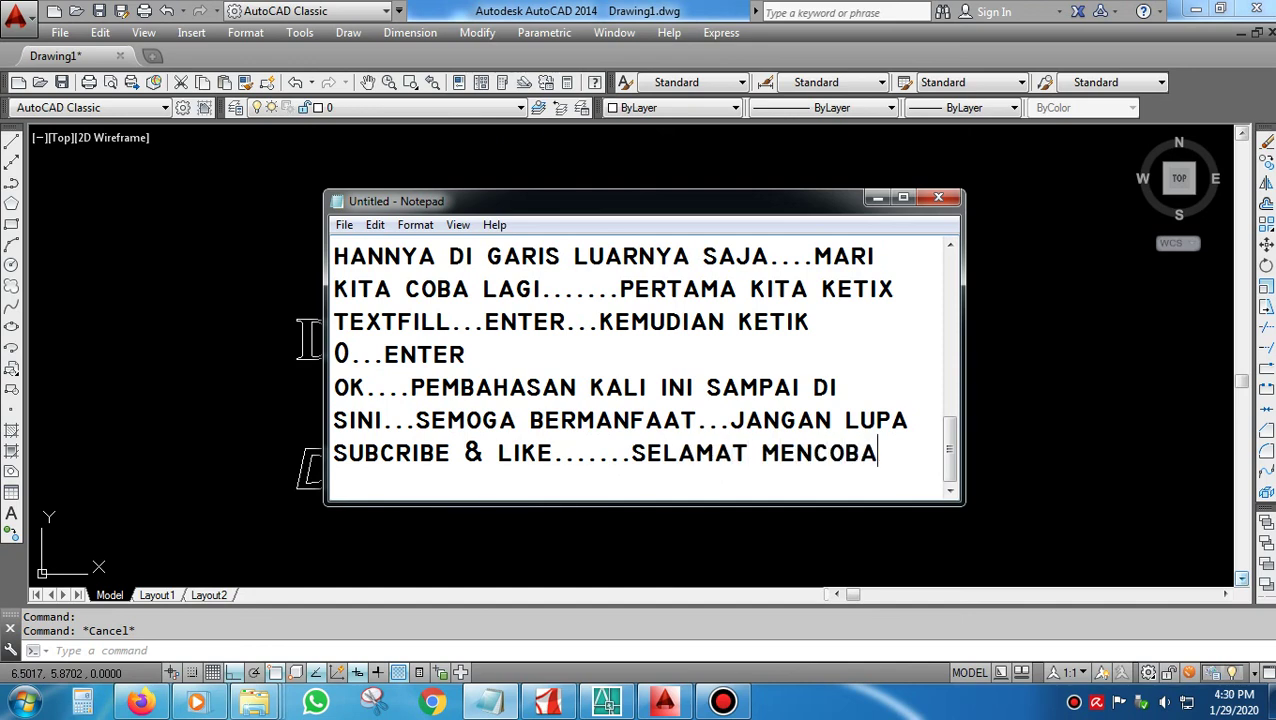
pyautogui.write('...SALAM D')
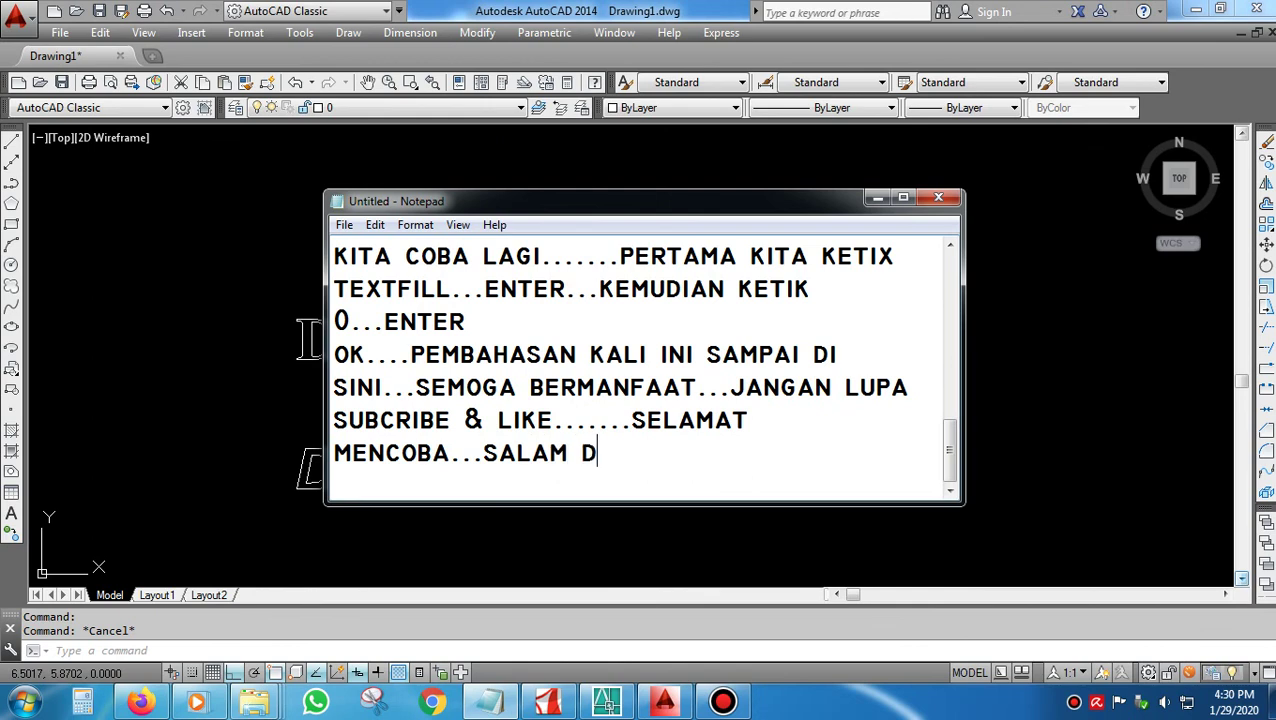
pyautogui.write('RAFTER')
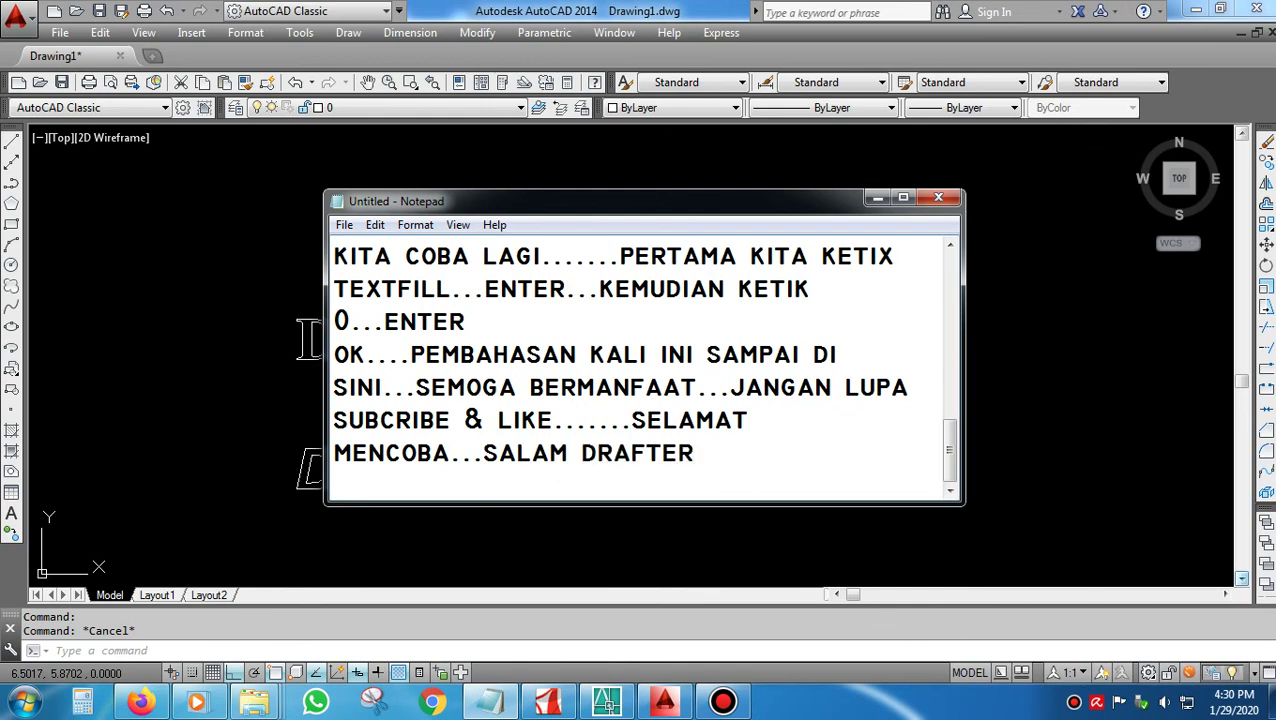
pyautogui.write(' INDO')
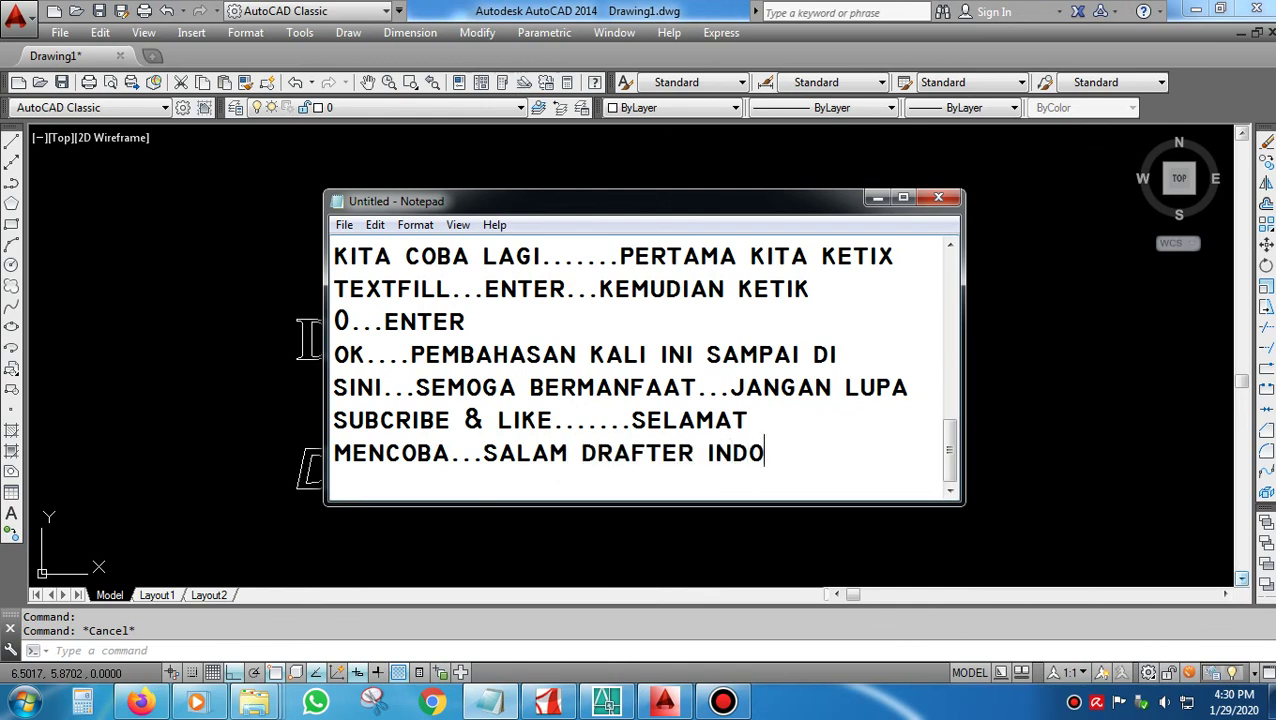
pyautogui.write('NESIA..........')
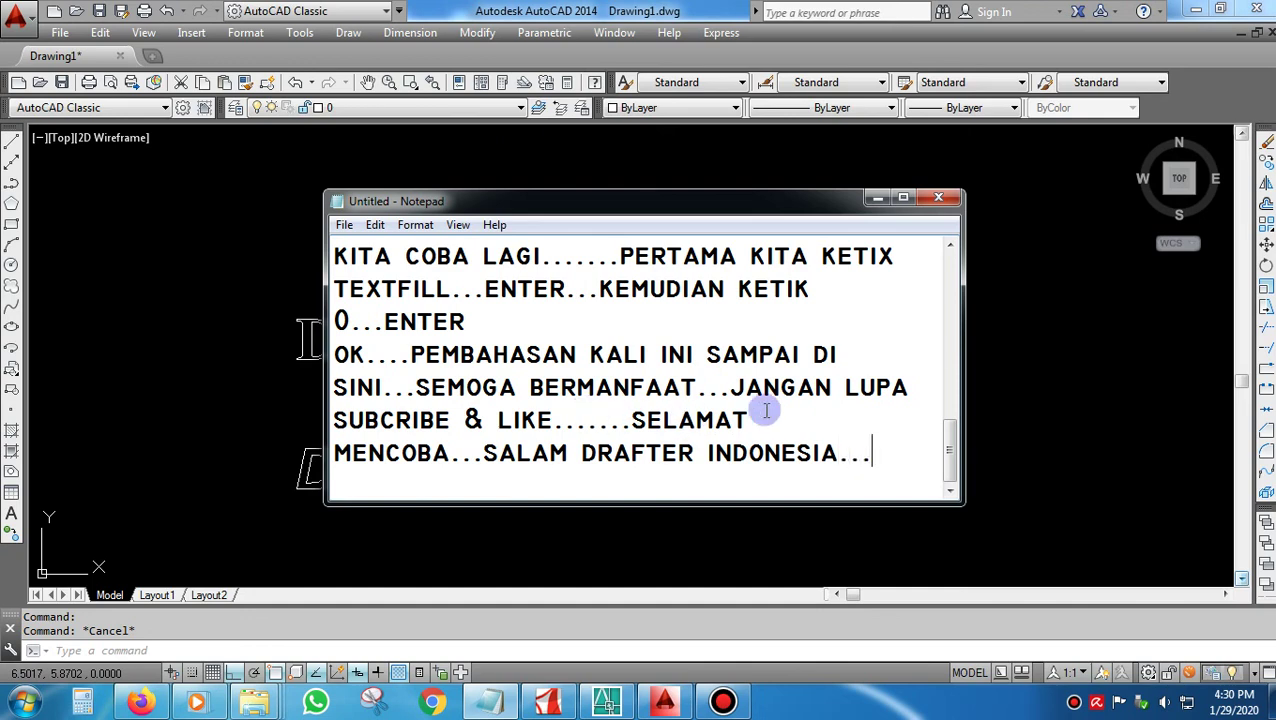